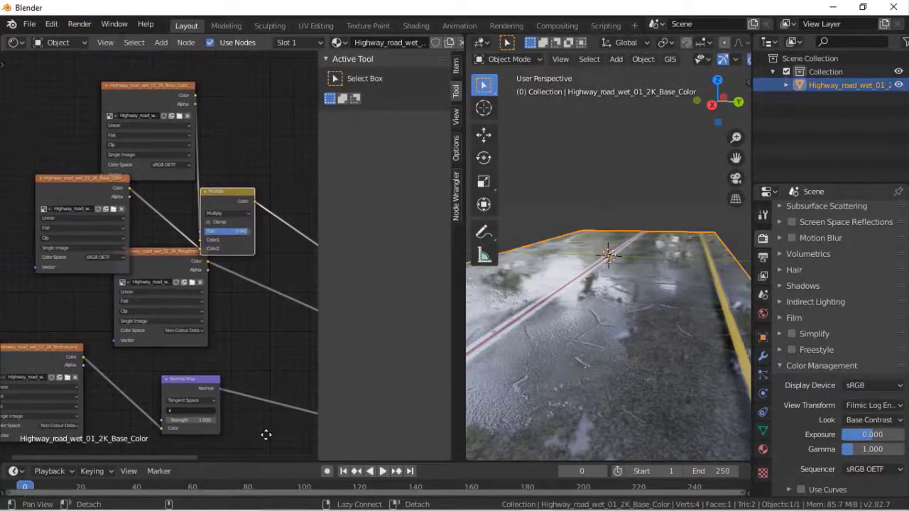
Step: Set the color space of the lower-left base color image texture to Non-Colour Data and check the road surface
click(101, 259)
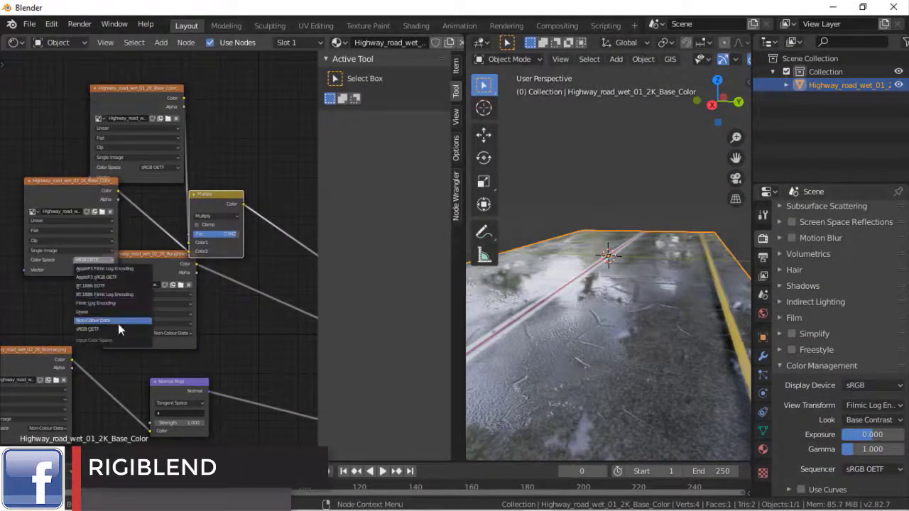
click(118, 324)
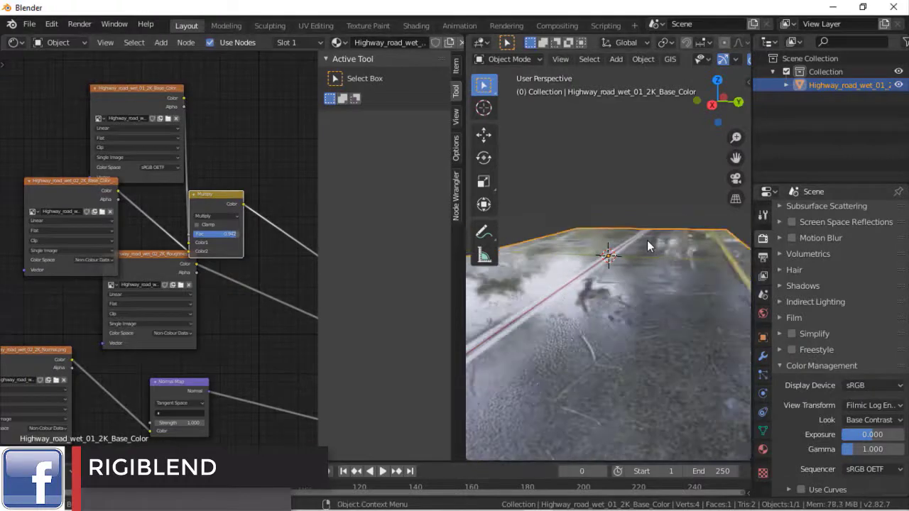
drag(717, 101, 721, 126)
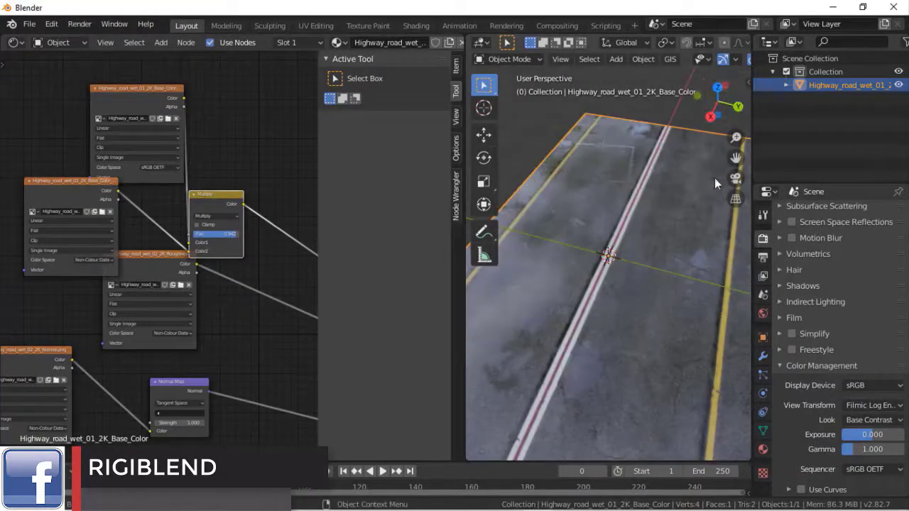
scroll(620, 303, down, 3)
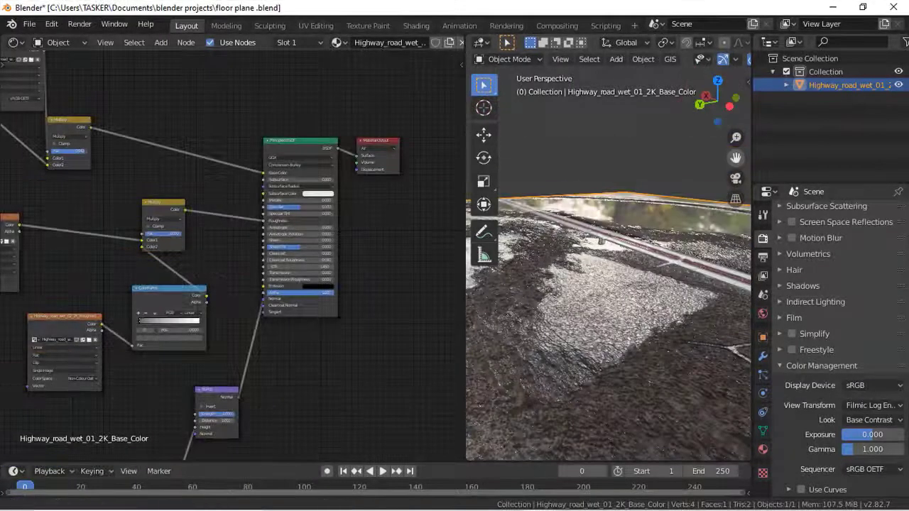
Step: Examine the muddy, puddle-covered road plane in the viewport and the full node network of its material
drag(736, 158, 711, 213)
drag(717, 102, 679, 103)
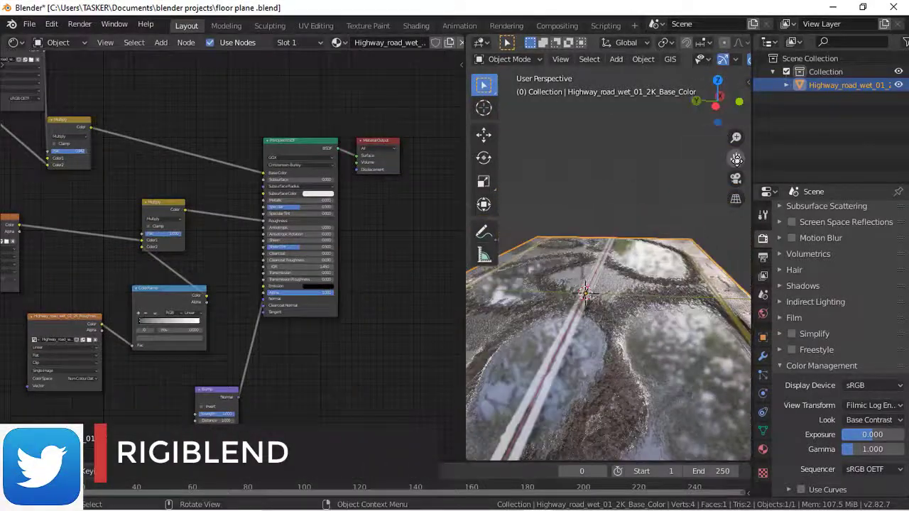
drag(736, 157, 760, 158)
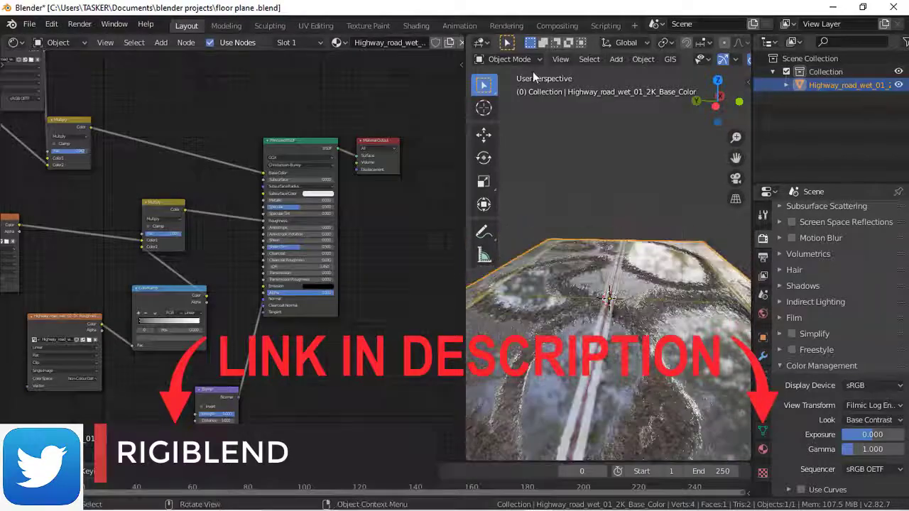
scroll(231, 256, down, 12)
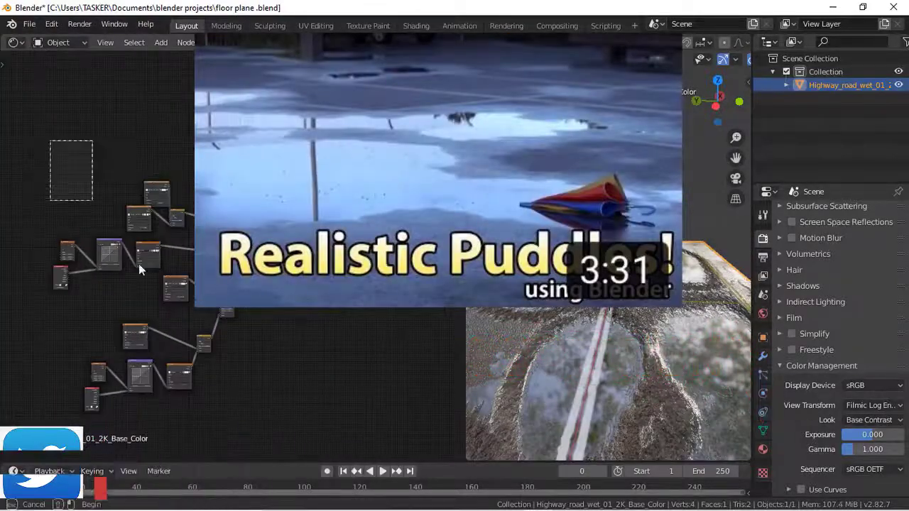
key(a)
scroll(139, 332, up, 8)
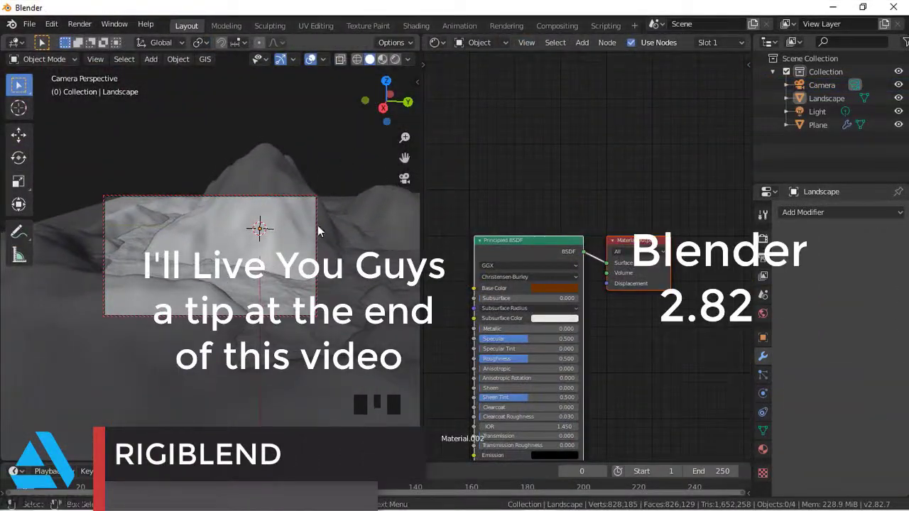
Step: Set the scene's render engine to Cycles
drag(404, 157, 400, 165)
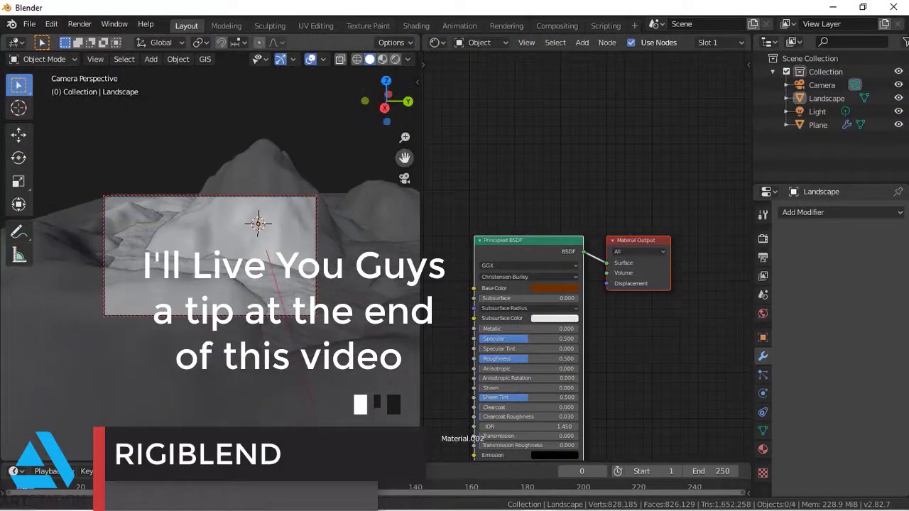
click(763, 238)
scroll(839, 285, up, 14)
click(863, 212)
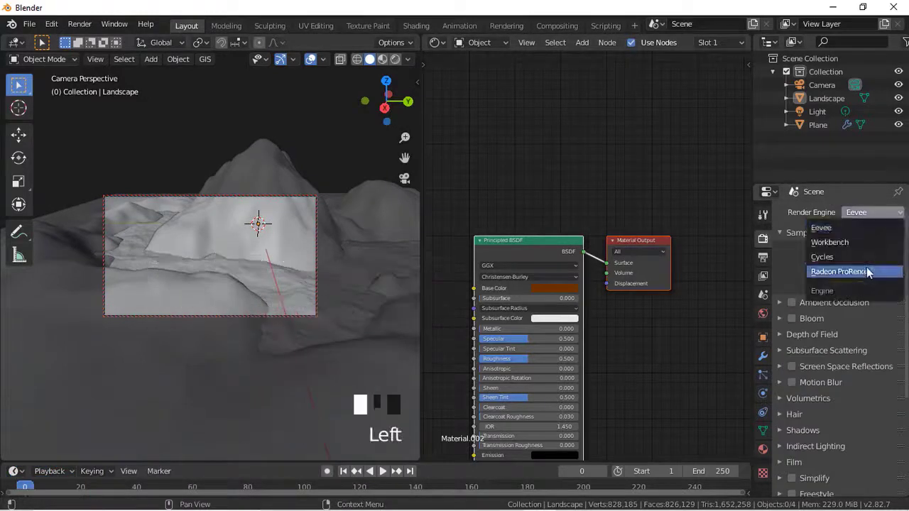
click(822, 258)
Step: Open the input node choices for the World background color
scroll(630, 378, down, 8)
click(763, 313)
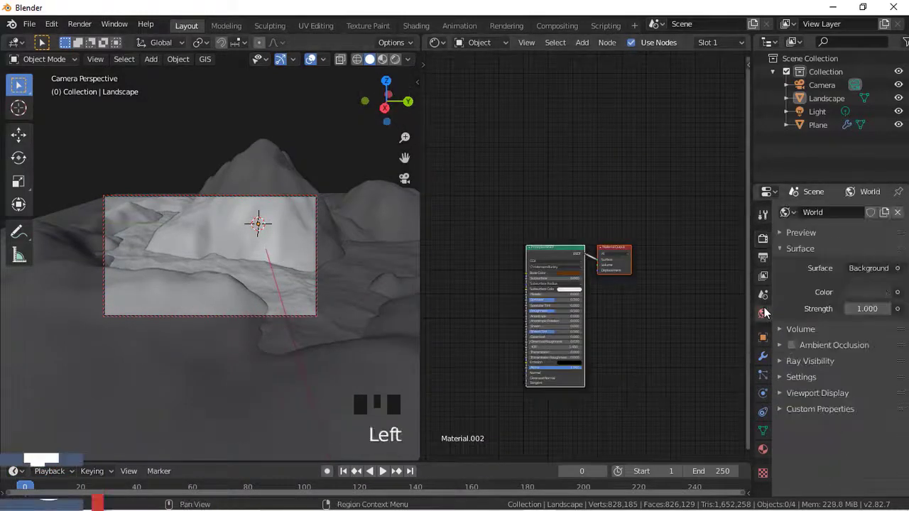
click(898, 292)
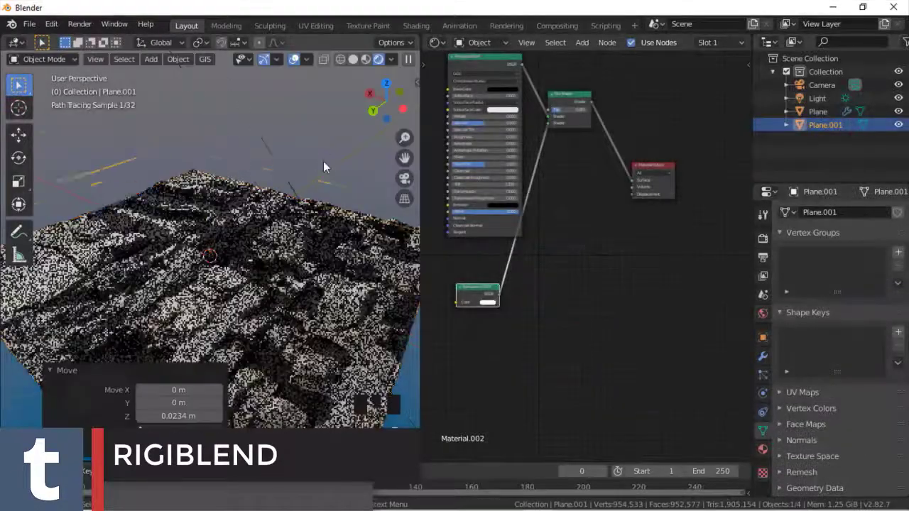
scroll(323, 161, up, 5)
shift+middle_drag(375, 260, 280, 206)
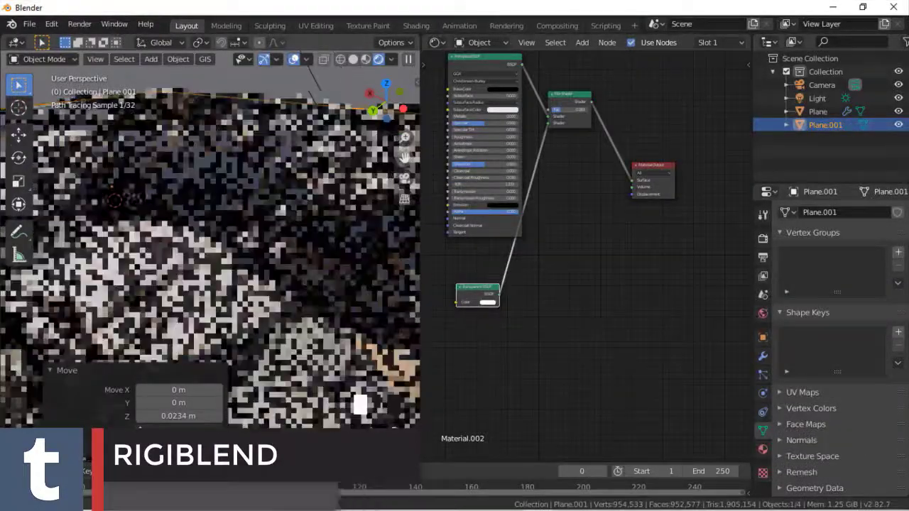
drag(405, 158, 376, 165)
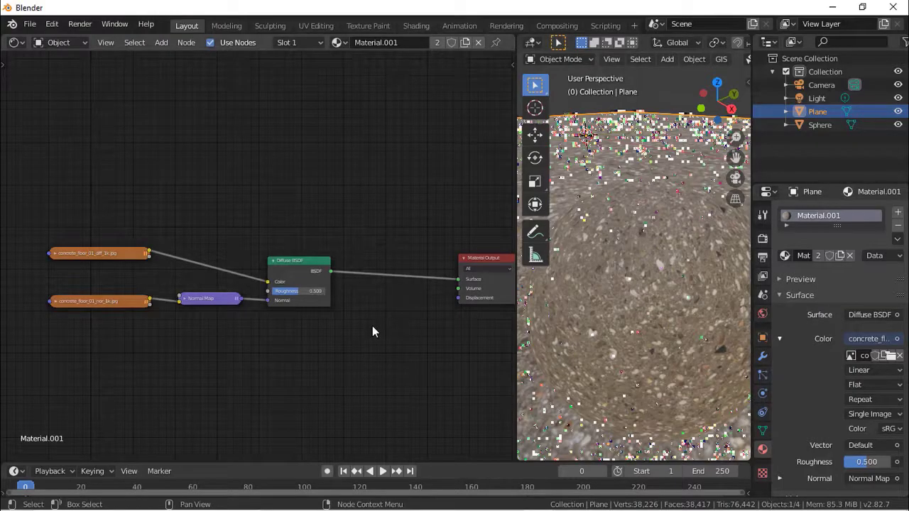
Step: Add a Glossy BSDF node to Material.001, placed just below the Diffuse BSDF
key(shift+a)
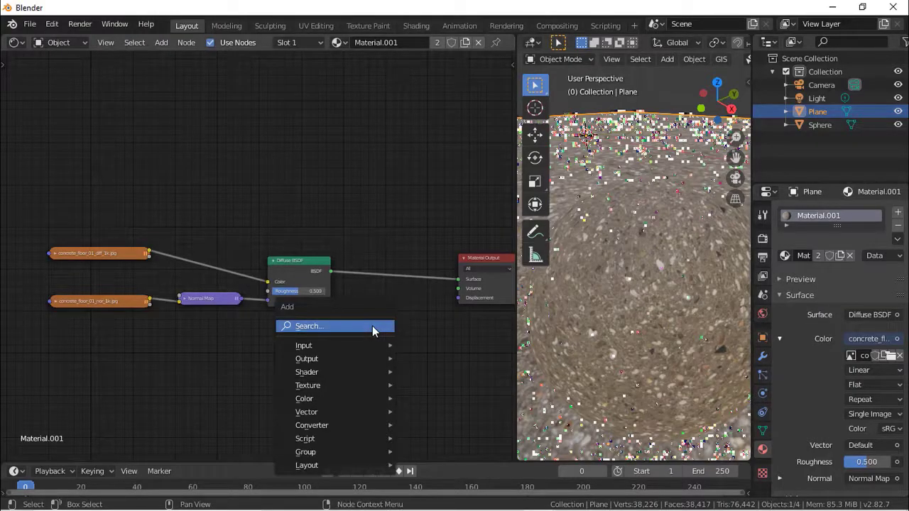
click(372, 326)
text(glos)
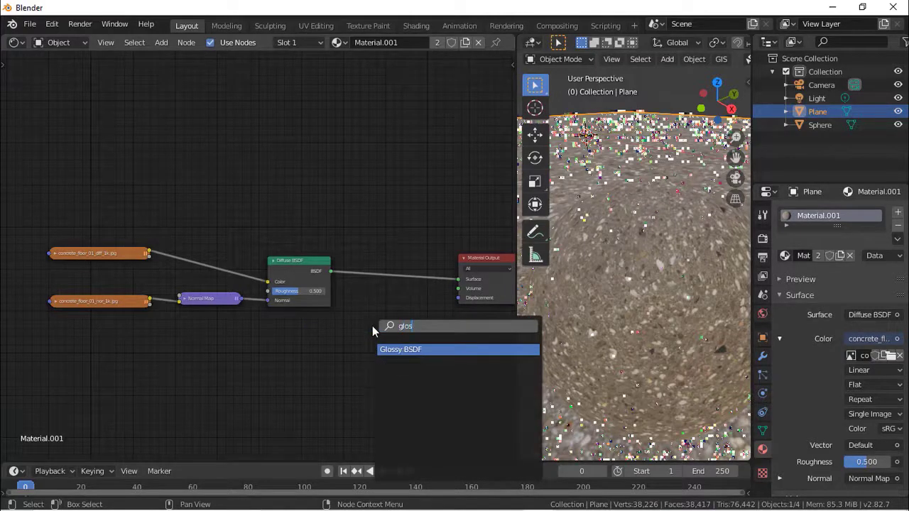
click(402, 349)
click(313, 329)
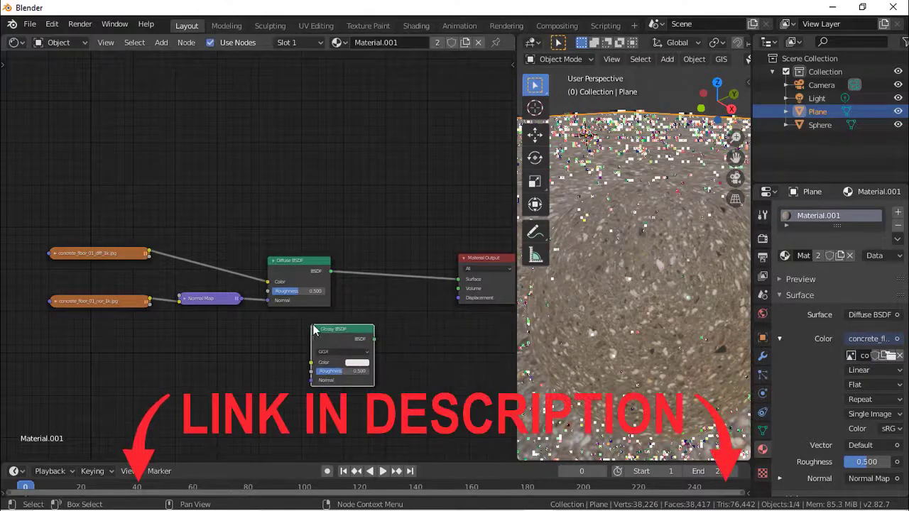
Step: Connect the Glossy BSDF to the Material Output's Surface input and set the glossy roughness to 0
drag(375, 343, 460, 279)
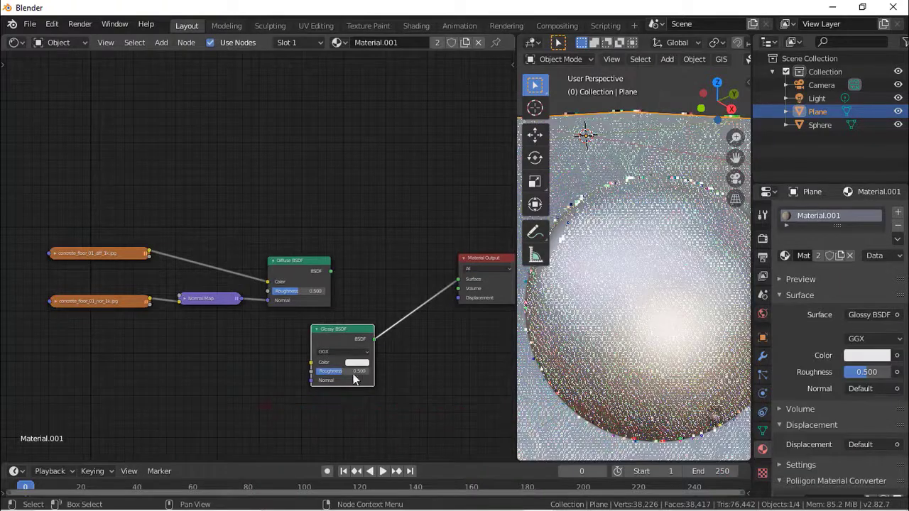
drag(868, 372, 846, 372)
Step: Add a Fresnel node above the Diffuse BSDF
key(shift+a)
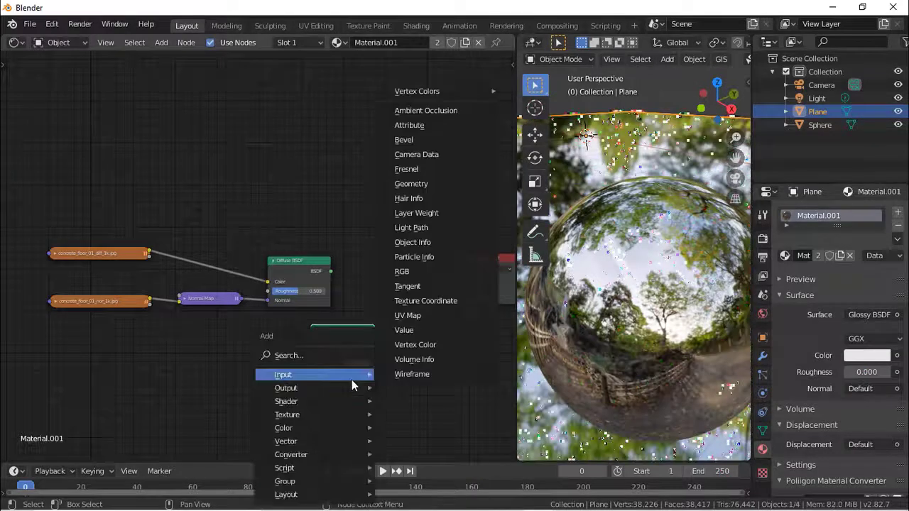
click(335, 358)
text(fre)
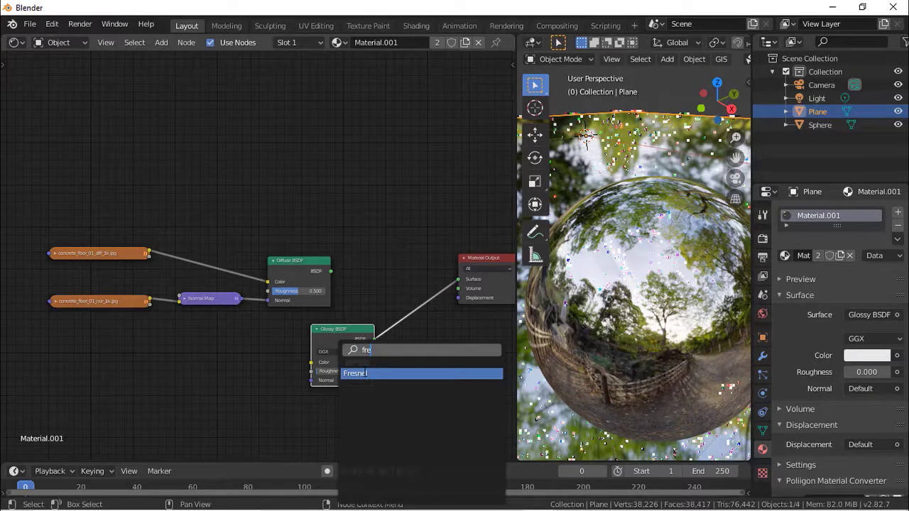
click(363, 374)
click(326, 249)
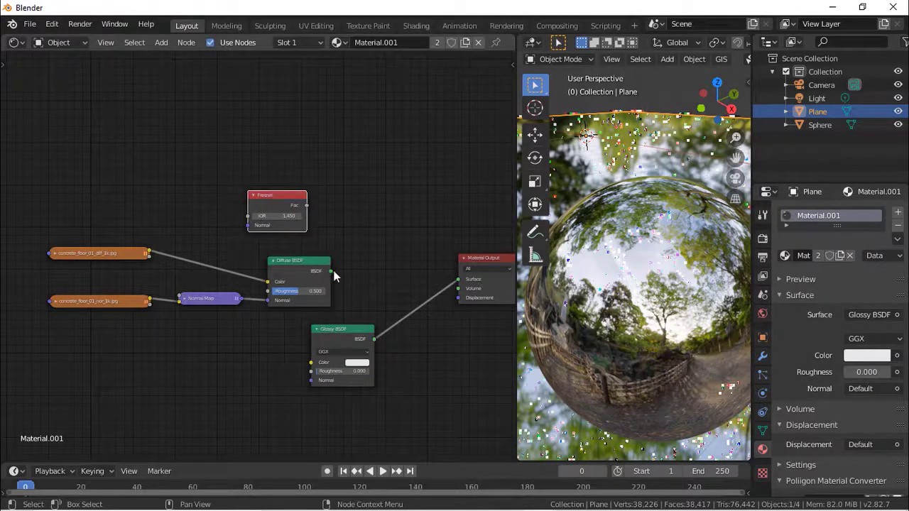
Step: Add a Mix Shader node on the link between the Glossy BSDF and the Material Output
key(shift+a)
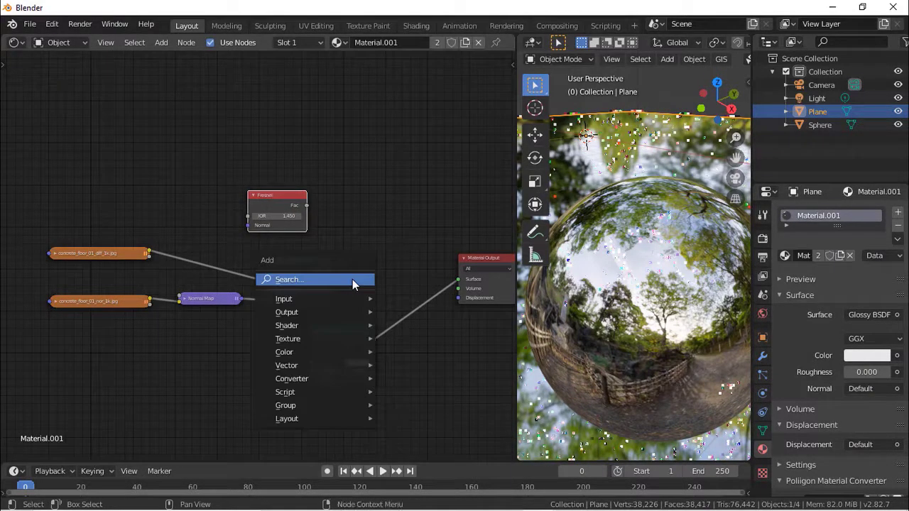
click(352, 279)
text(mix)
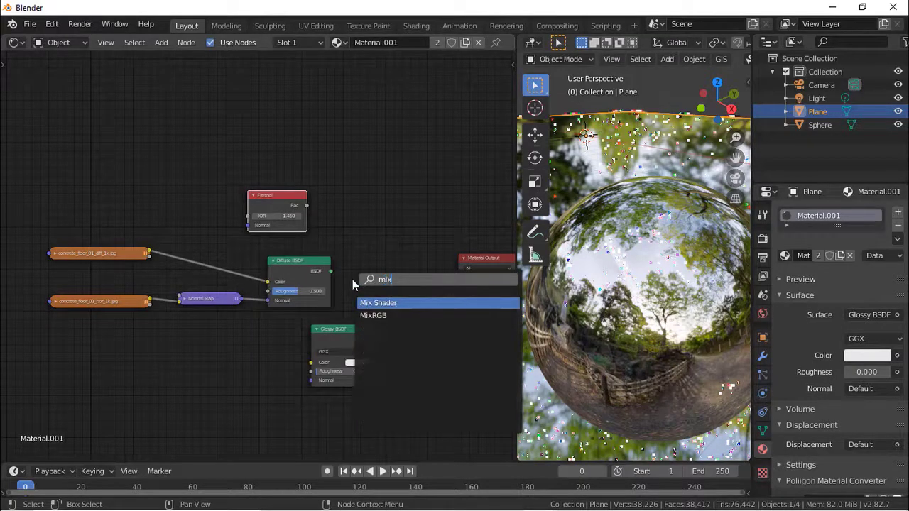
click(392, 302)
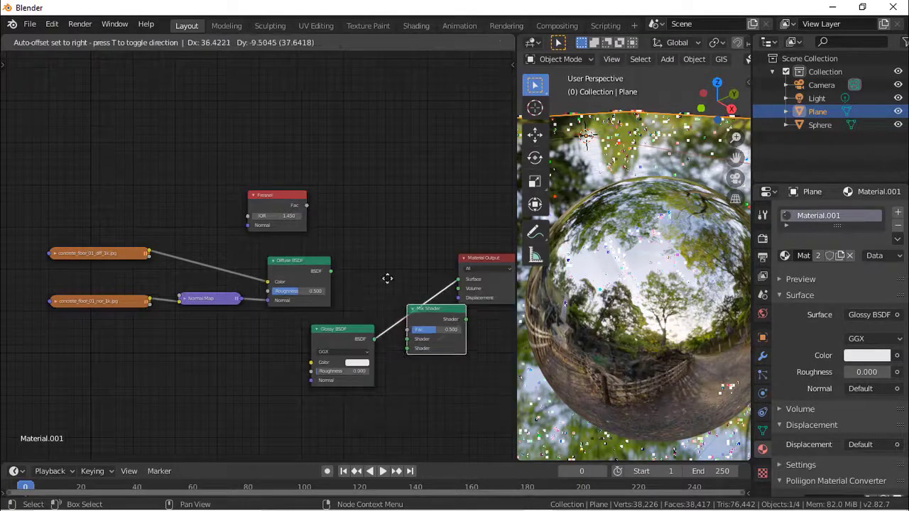
click(387, 277)
Step: Link Fresnel to the Mix Shader's Fac, with the Diffuse BSDF as first shader and the Glossy BSDF as second
drag(306, 205, 409, 302)
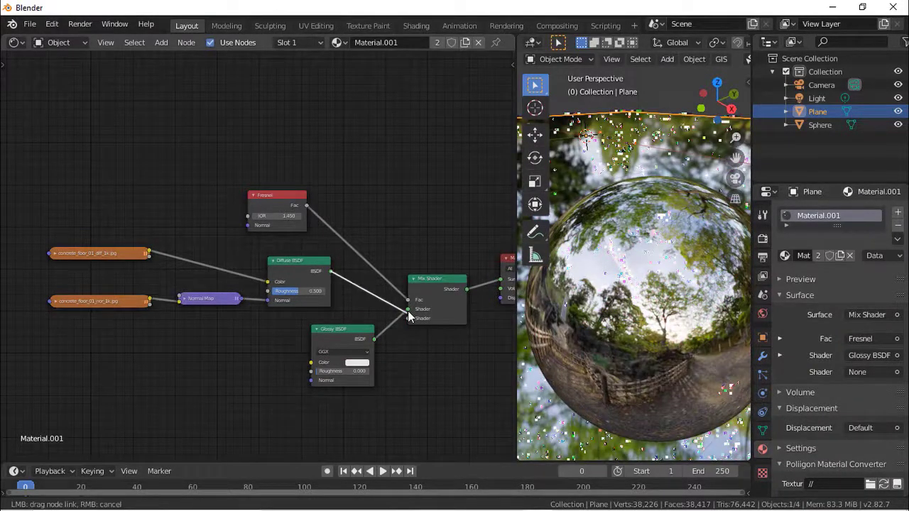
drag(408, 315, 409, 309)
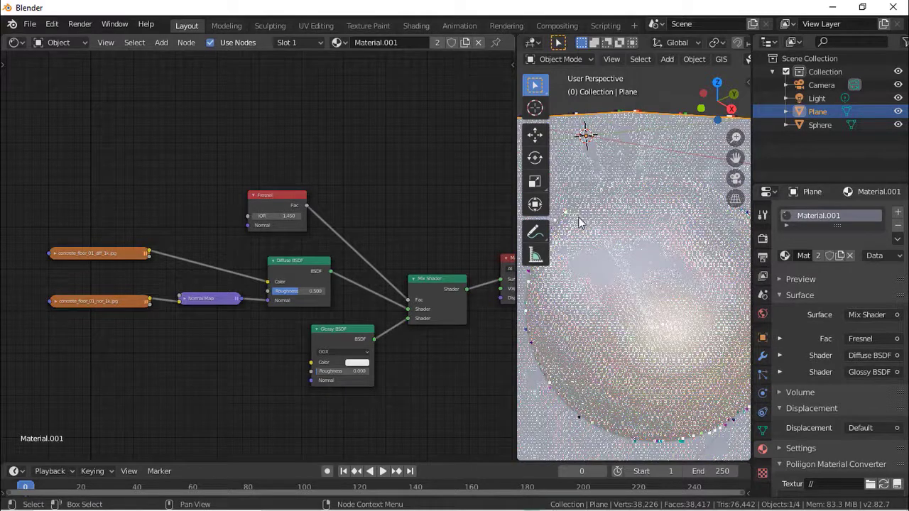
Step: Insert a MixRGB node between the concrete diffuse image texture and the Diffuse BSDF's Color input
key(shift+a)
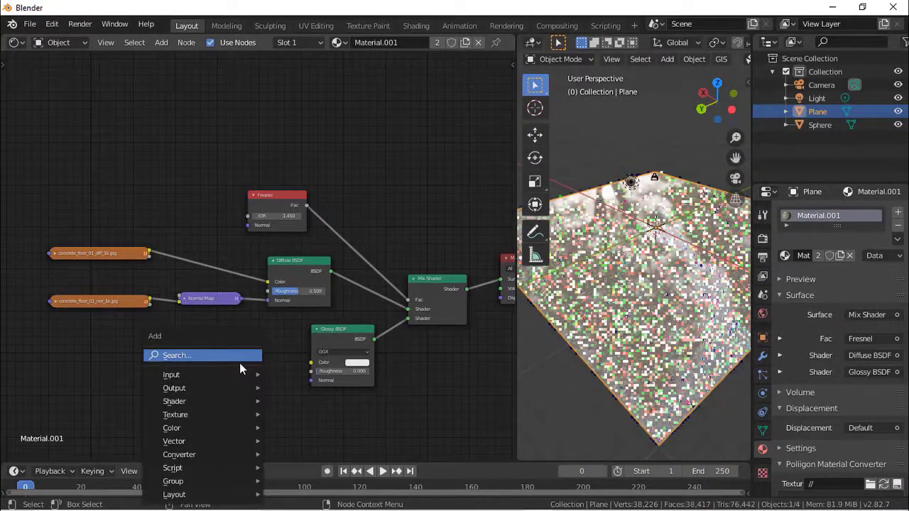
click(240, 363)
text(mix)
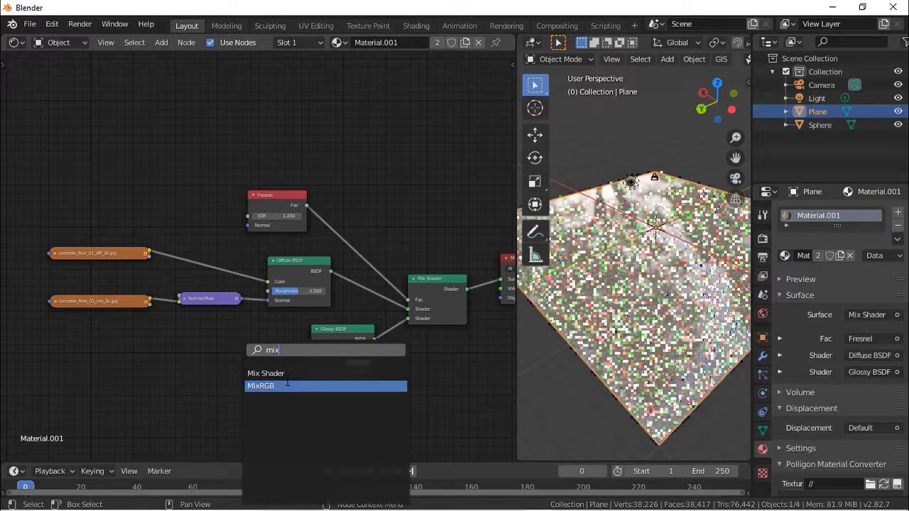
click(287, 386)
click(202, 269)
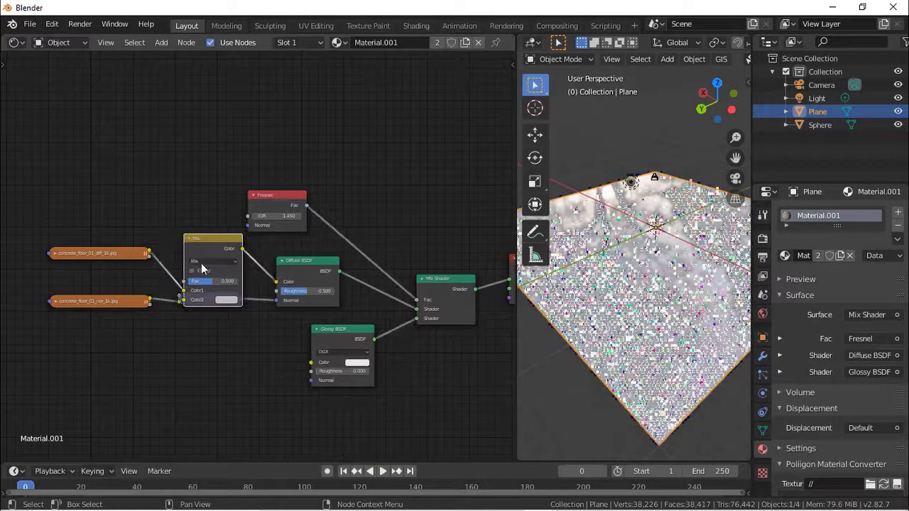
Step: Turn the MixRGB node into a Multiply with black as Color2, and move it clear of the Normal Map node
click(226, 300)
drag(288, 210, 288, 248)
click(200, 262)
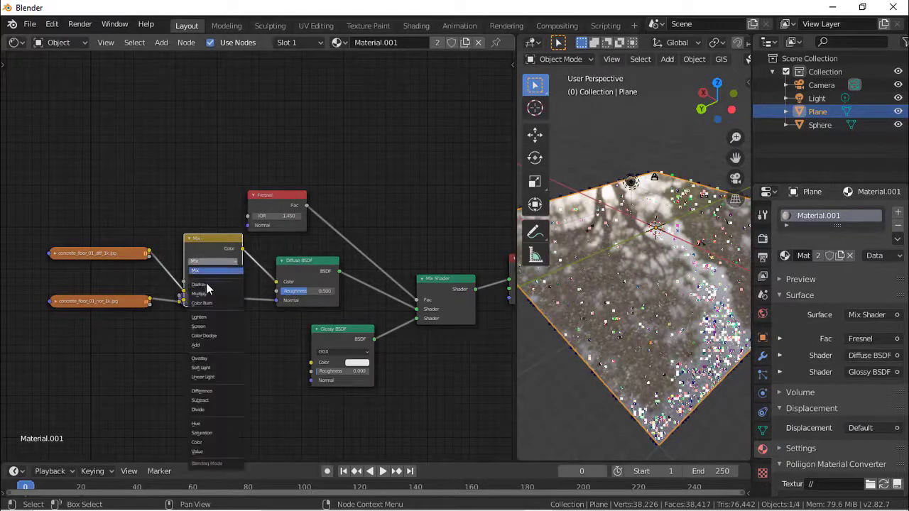
click(201, 293)
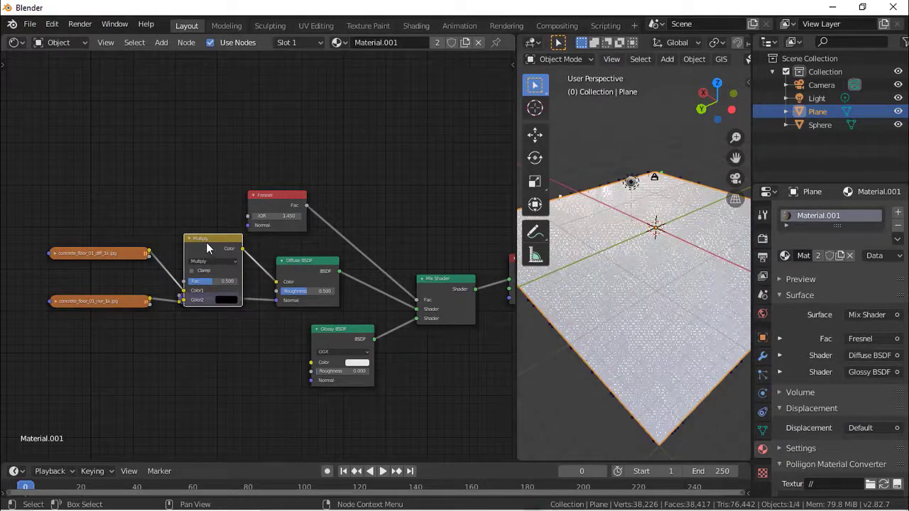
drag(213, 240, 207, 205)
drag(718, 101, 678, 105)
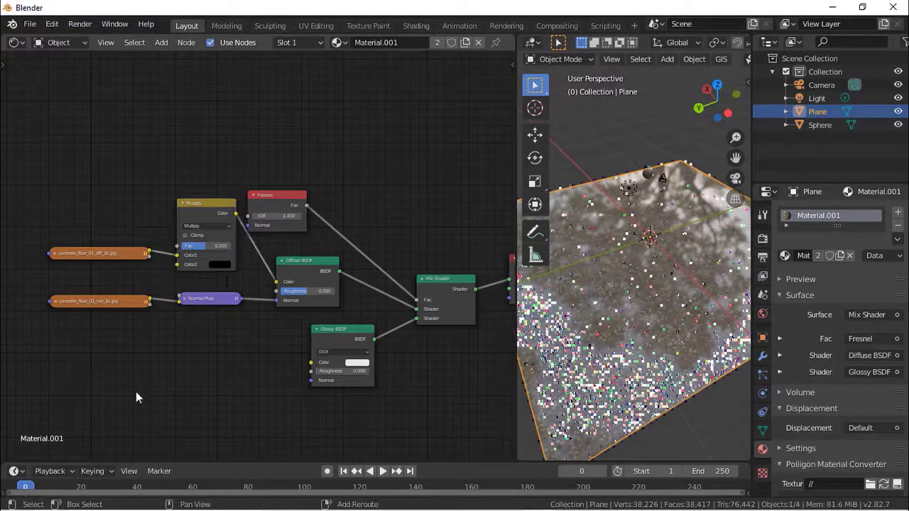
Step: Add a Noise Texture node below the image textures and link its Fac output to the Multiply node's Color2
key(shift+a)
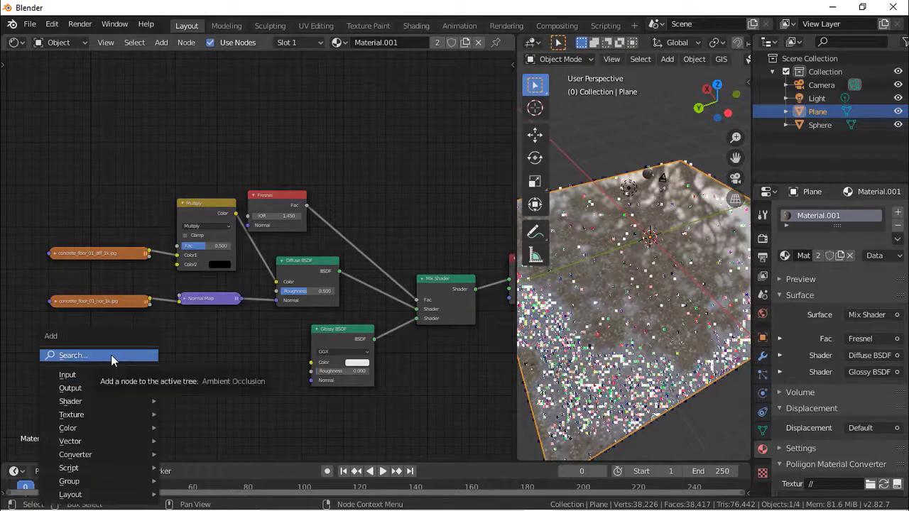
click(111, 355)
text(noi)
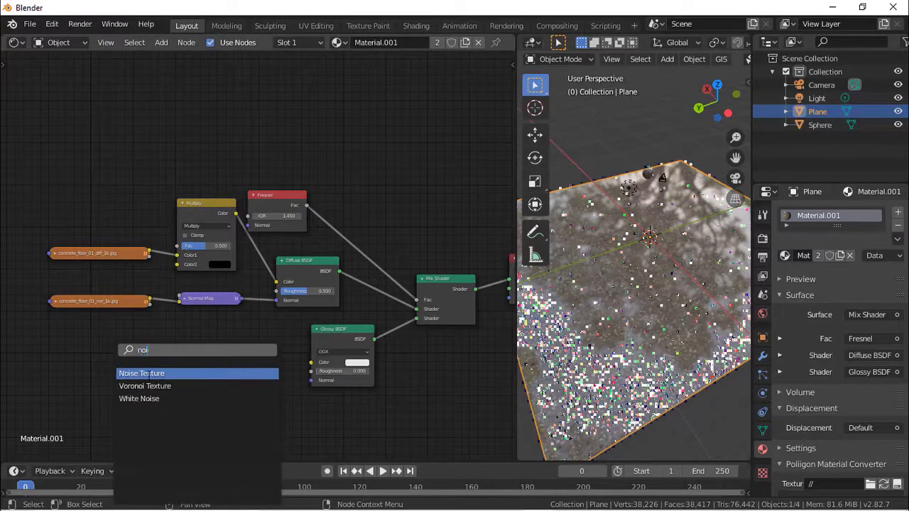
click(141, 374)
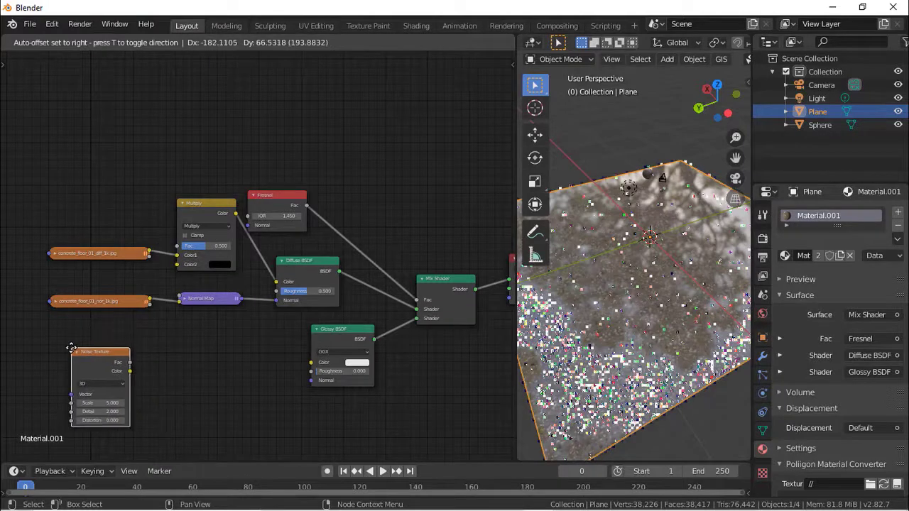
click(71, 348)
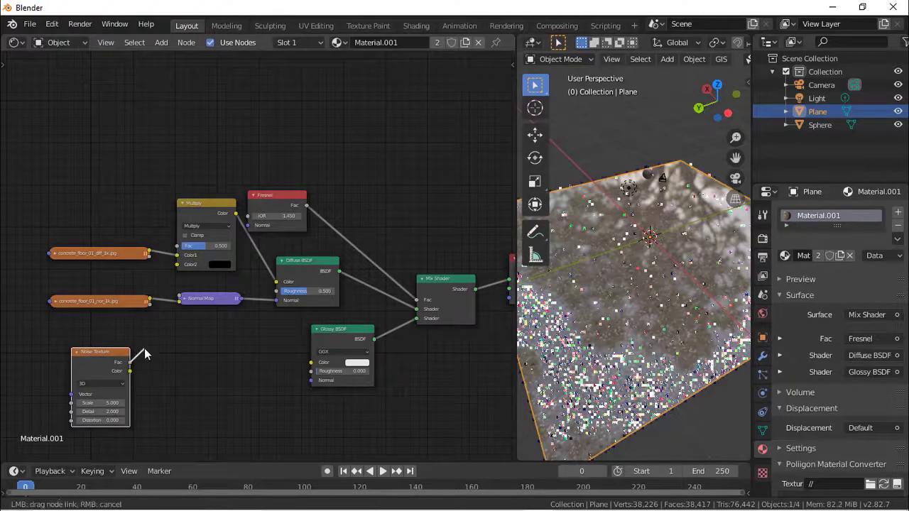
drag(175, 263, 177, 265)
scroll(650, 283, up, 3)
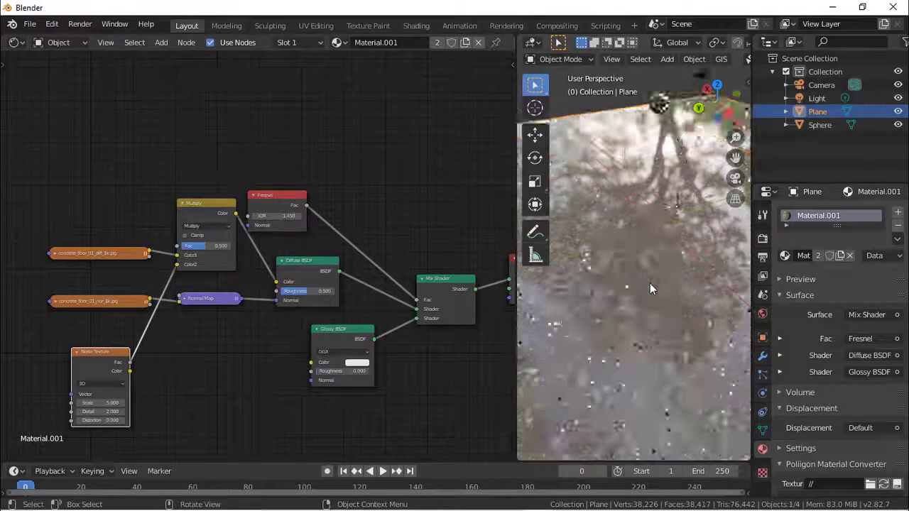
scroll(650, 283, down, 3)
scroll(368, 336, up, 1)
Step: Insert a ColorRamp between the Noise Texture and the Multiply node's Color2, and set the Multiply factor to 0.783
key(shift+a)
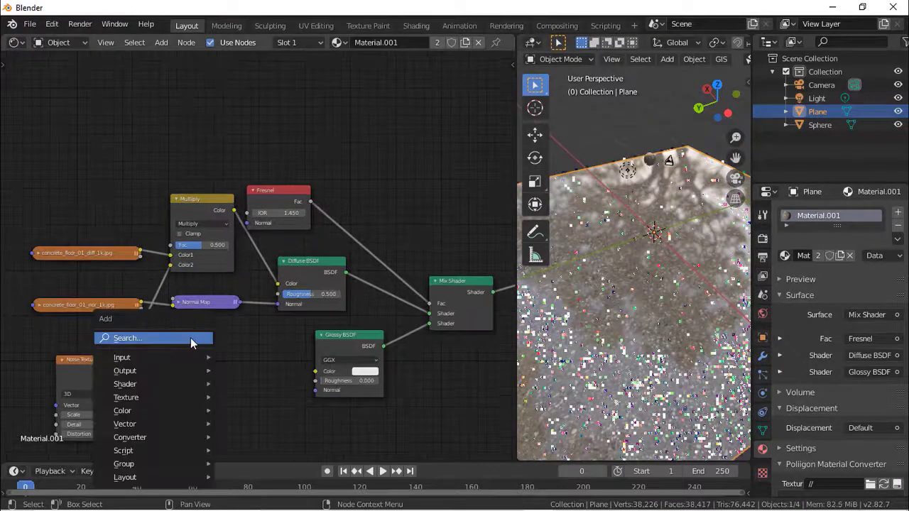
click(190, 337)
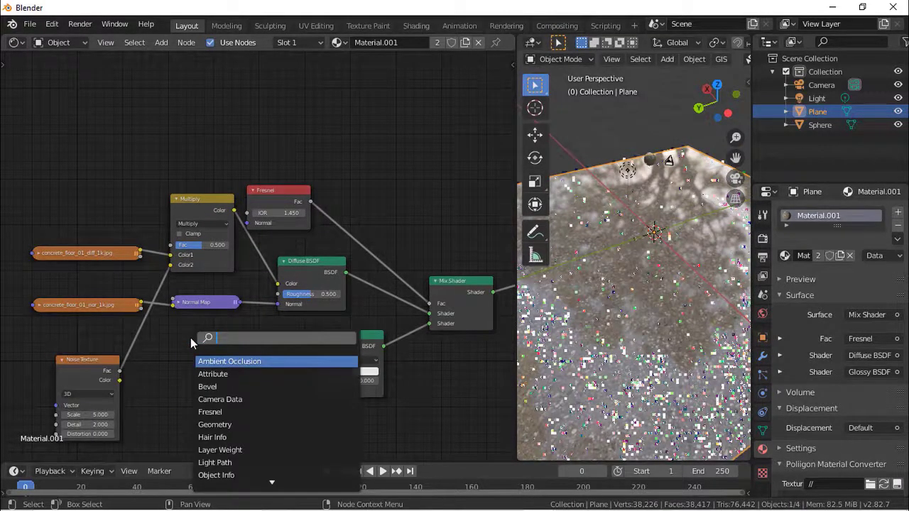
text(col)
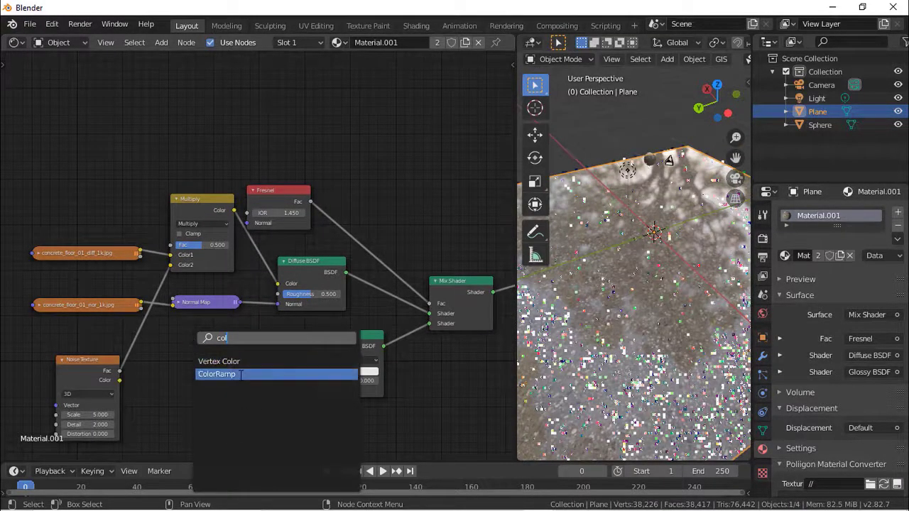
click(240, 375)
click(157, 348)
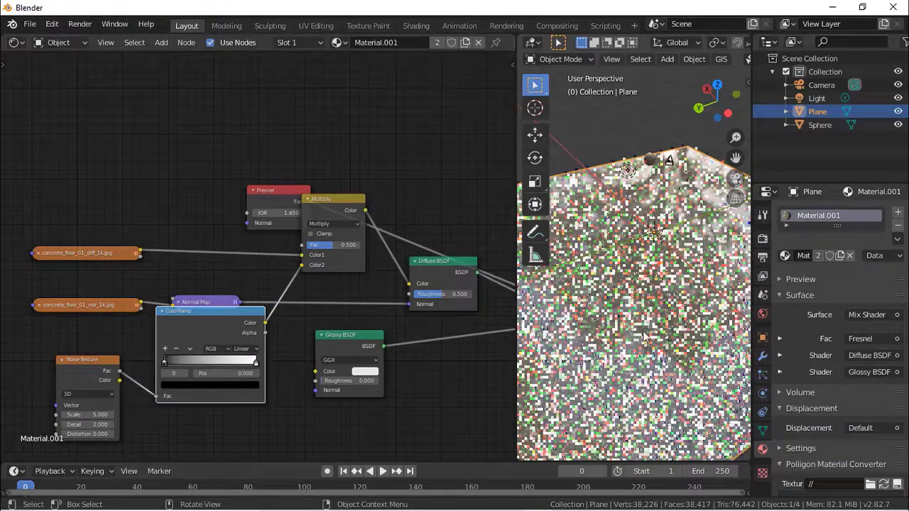
drag(335, 243, 348, 244)
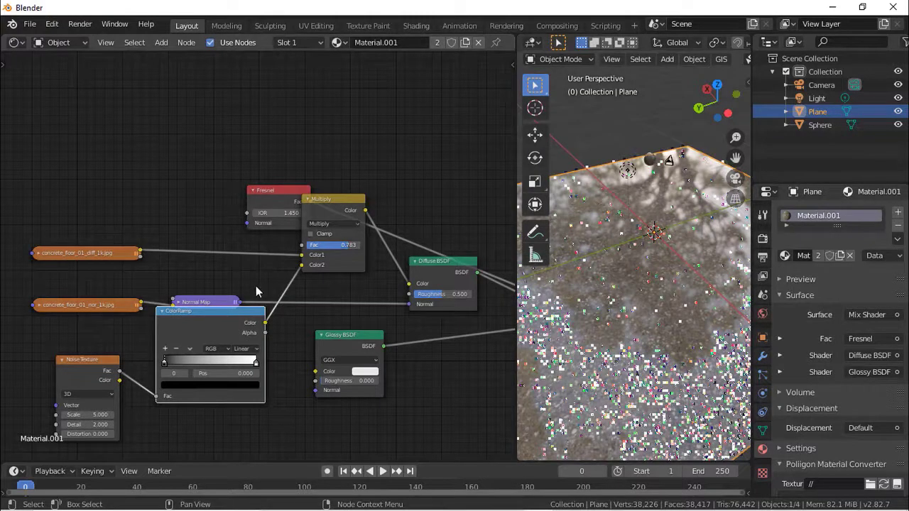
Step: Move the ColorRamp clear of the Normal Map node and place its black stop at about 0.42 and white stop at 0.627
drag(228, 320, 228, 346)
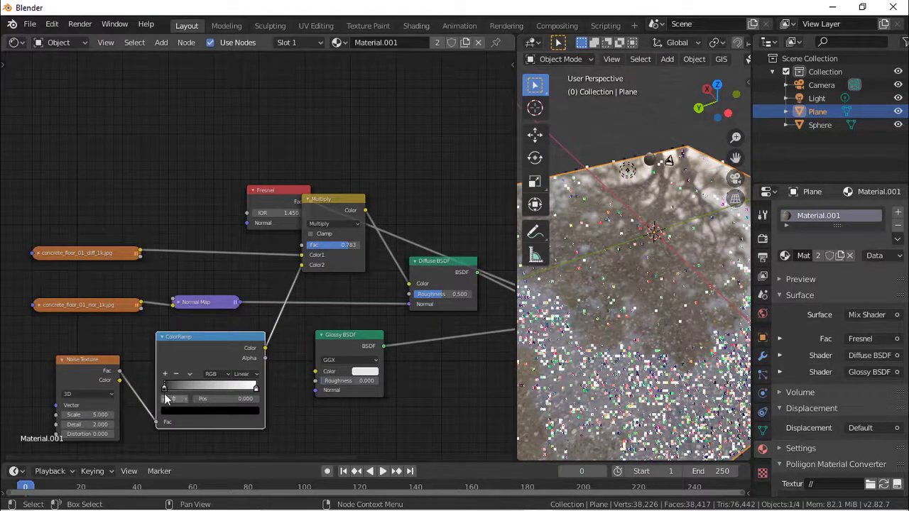
drag(164, 389, 187, 388)
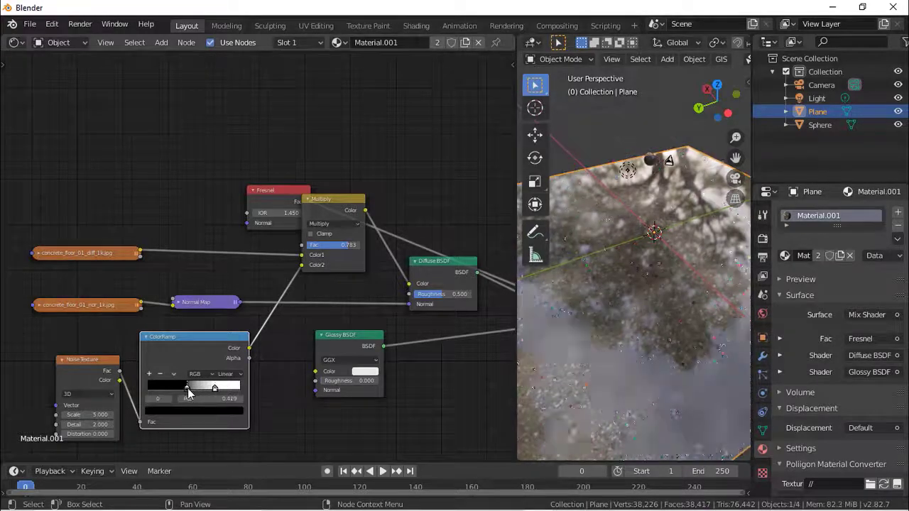
key(g)
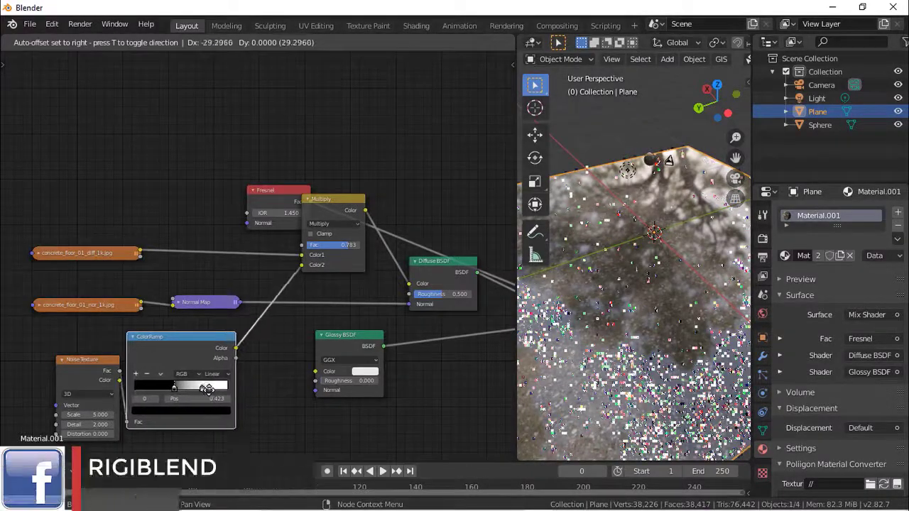
click(218, 396)
drag(217, 396, 208, 395)
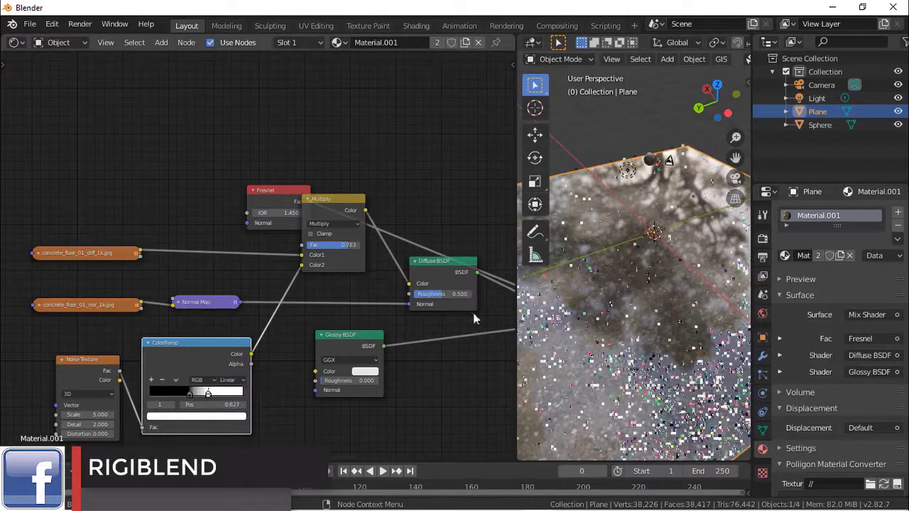
Step: Link the ColorRamp's Color output to the Glossy BSDF's Roughness, and move the Fresnel node up above the Multiply node
drag(716, 99, 728, 46)
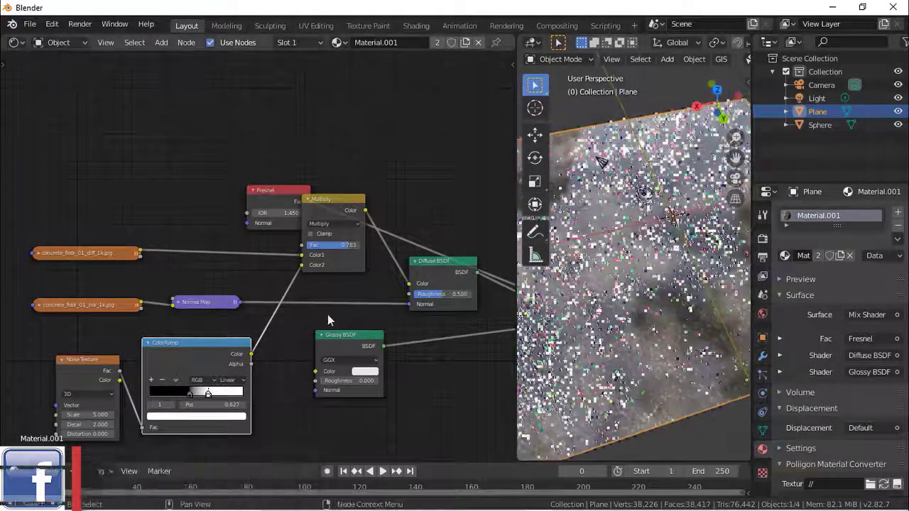
scroll(328, 319, down, 2)
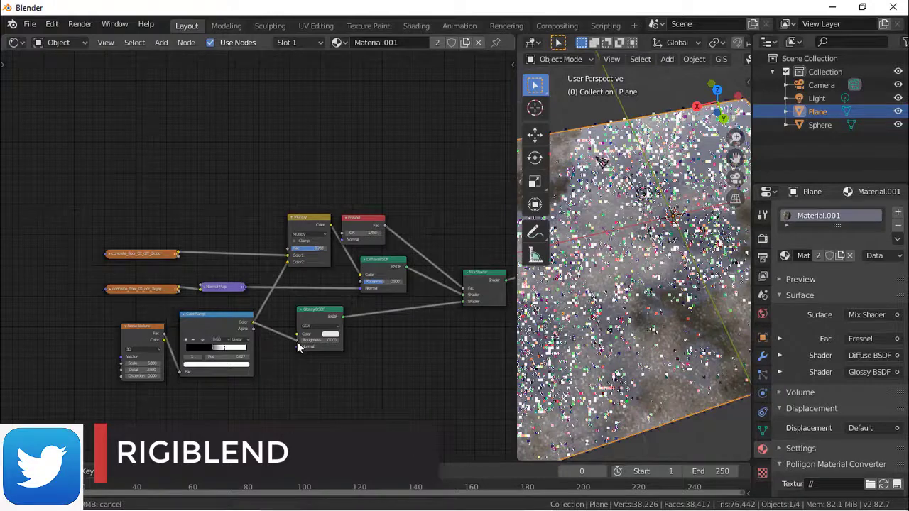
drag(299, 347, 298, 346)
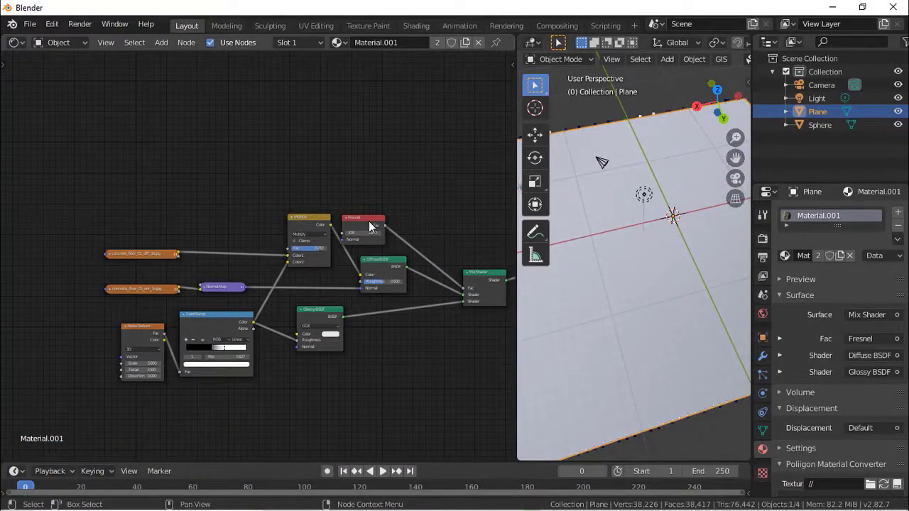
drag(369, 226, 343, 140)
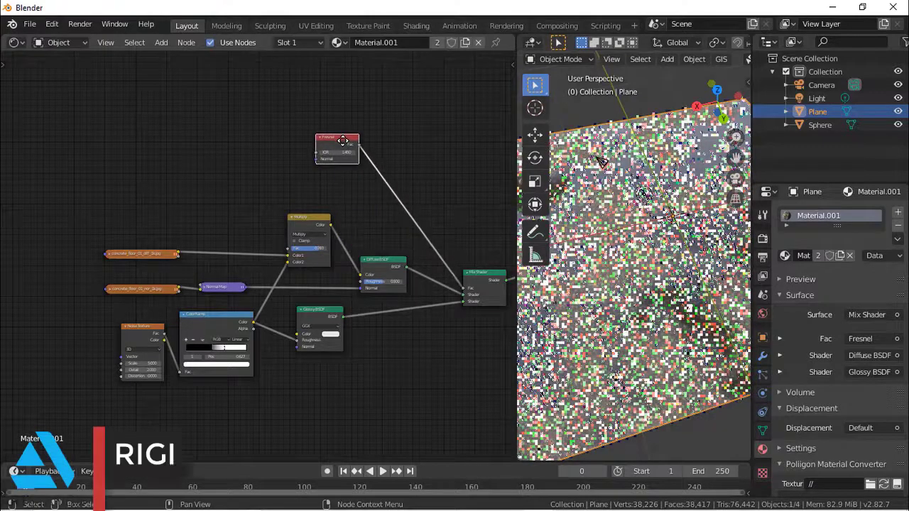
Step: Insert a MixRGB node on the link between Fresnel and the Mix Shader's Fac
key(shift+a)
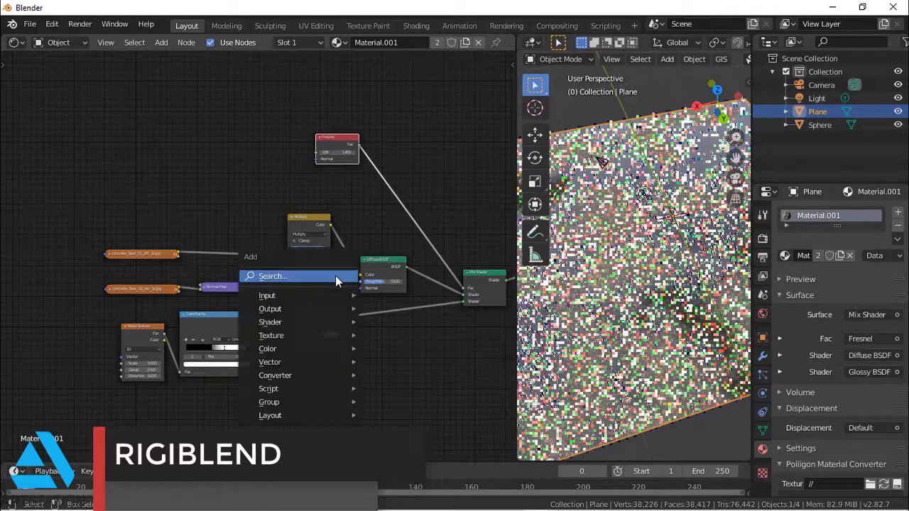
click(335, 275)
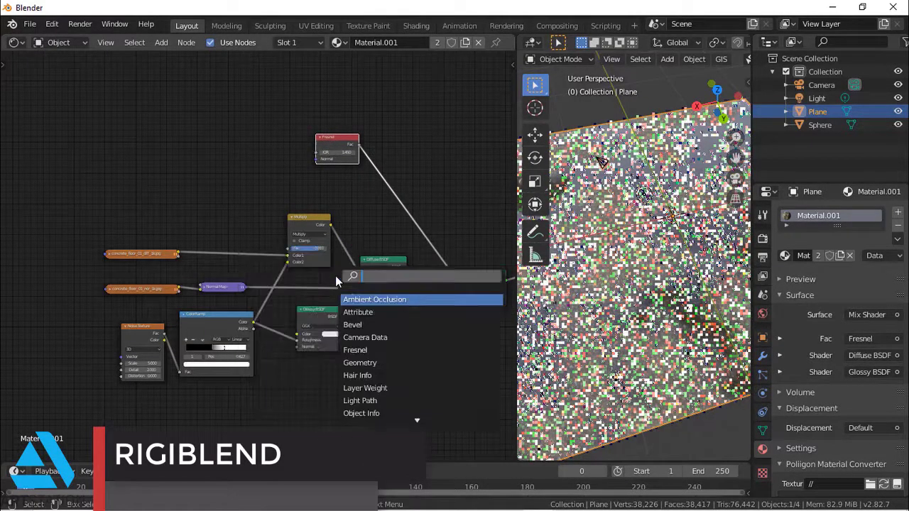
text(mix)
key(Down)
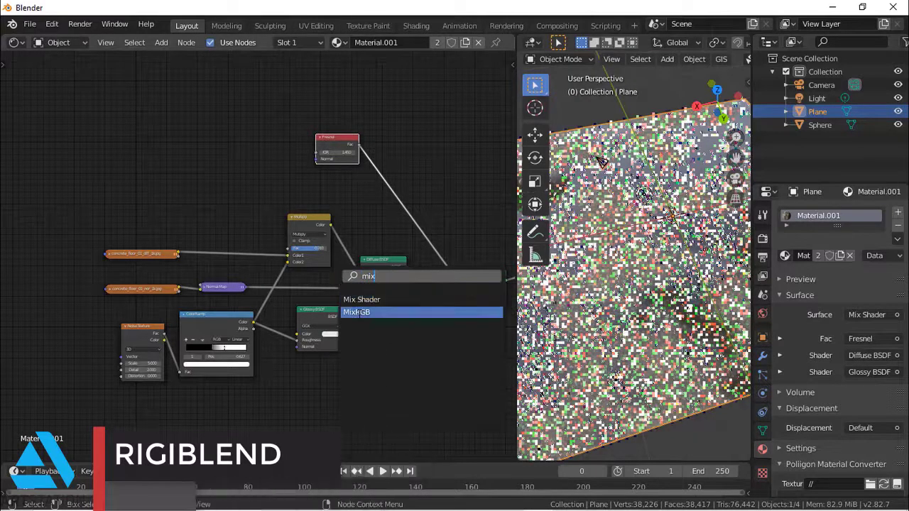
key(Return)
click(389, 185)
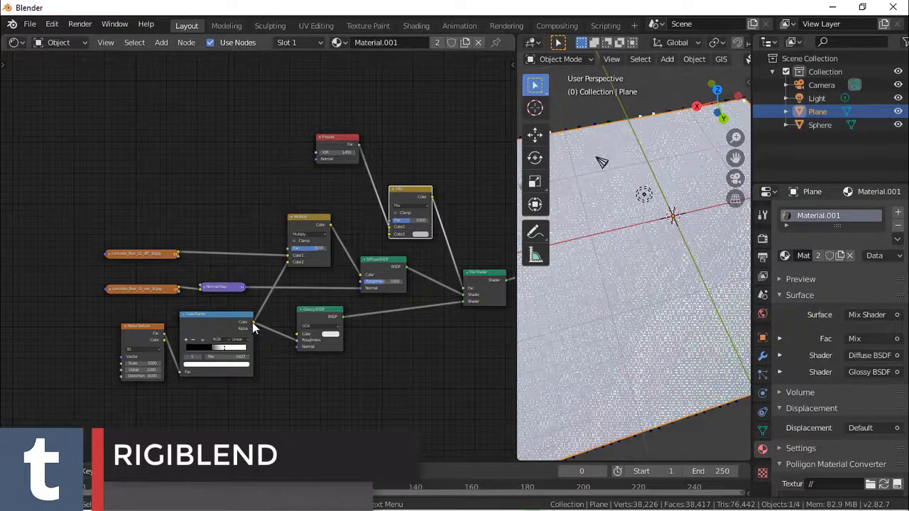
Step: Link the ColorRamp's Color output to the Fac of the new Mix node and set that node's Color2 to black
drag(254, 323, 279, 321)
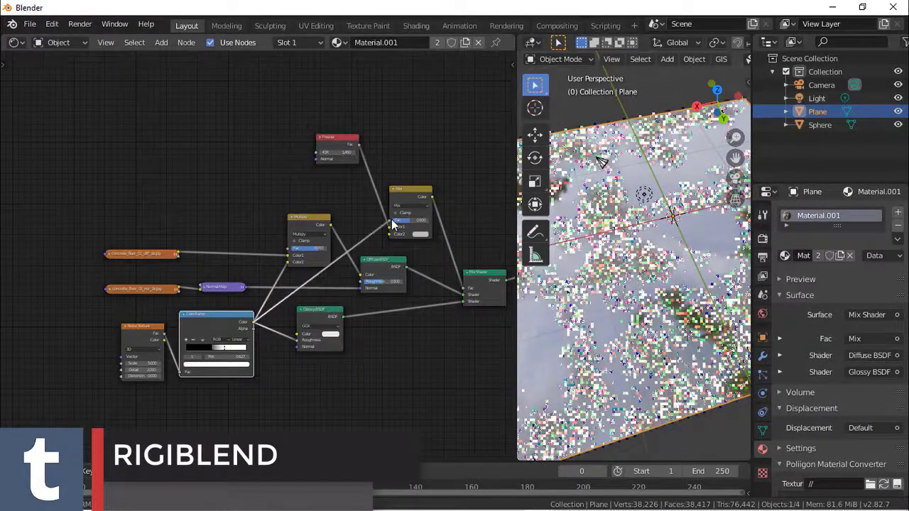
drag(394, 226, 391, 221)
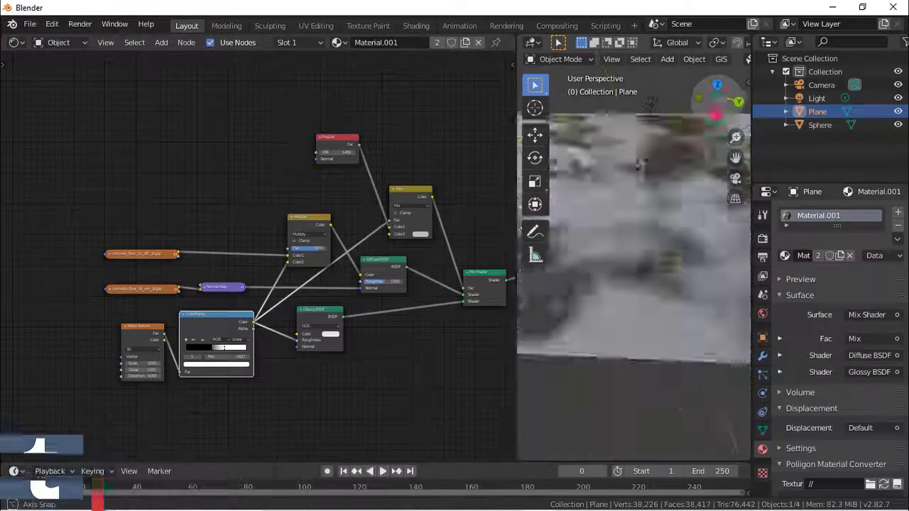
middle_drag(633, 270, 668, 238)
click(421, 235)
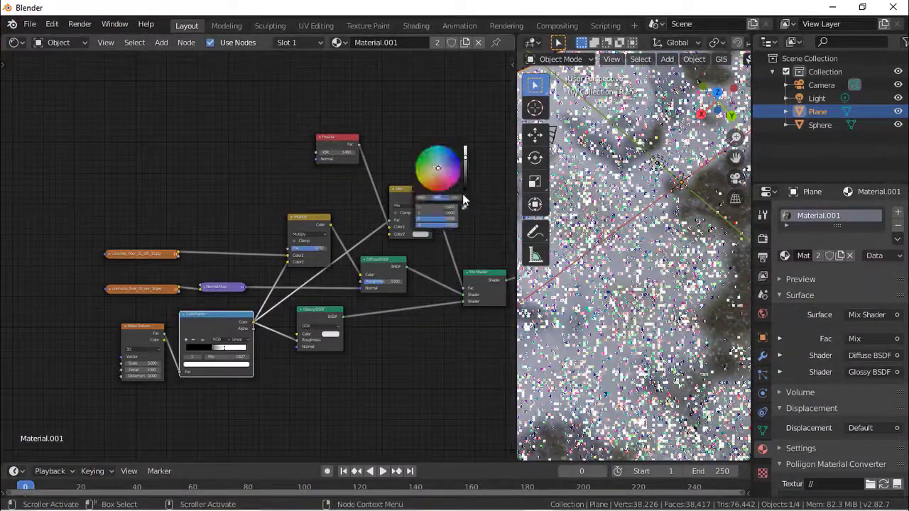
drag(466, 179, 466, 215)
Step: Shift the ColorRamp's black stop to about 0.5 and its white stop to about 0.7
scroll(652, 252, down, 6)
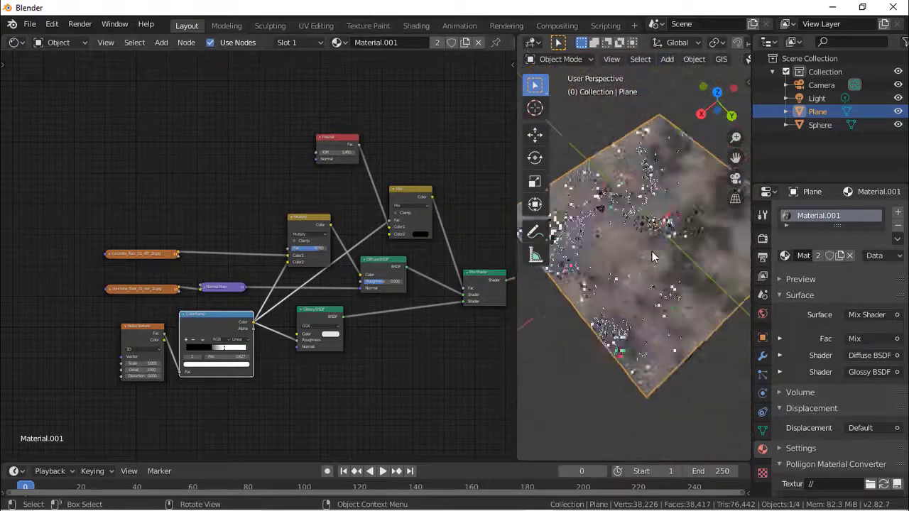
scroll(653, 252, up, 6)
middle_drag(732, 99, 544, 150)
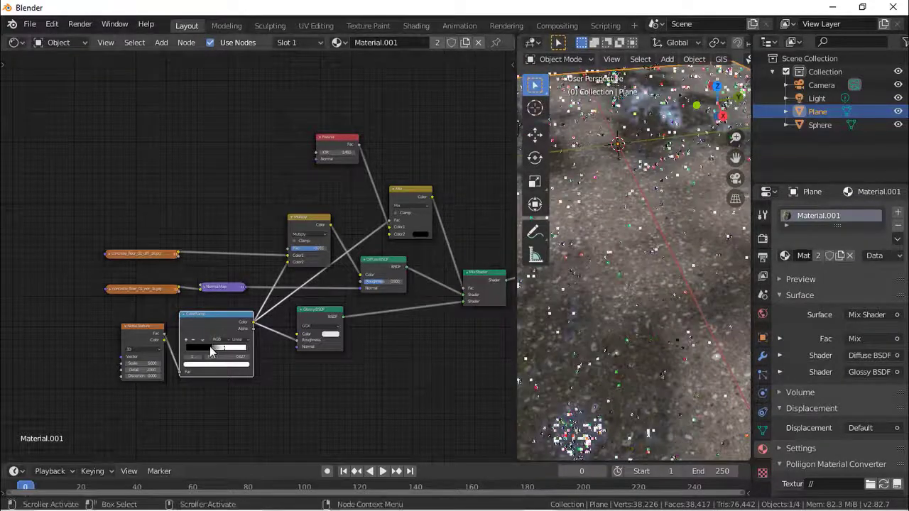
mouse_move(213, 355)
mouse_down()
mouse_move(204, 356)
mouse_move(218, 352)
mouse_up()
scroll(634, 287, down, 5)
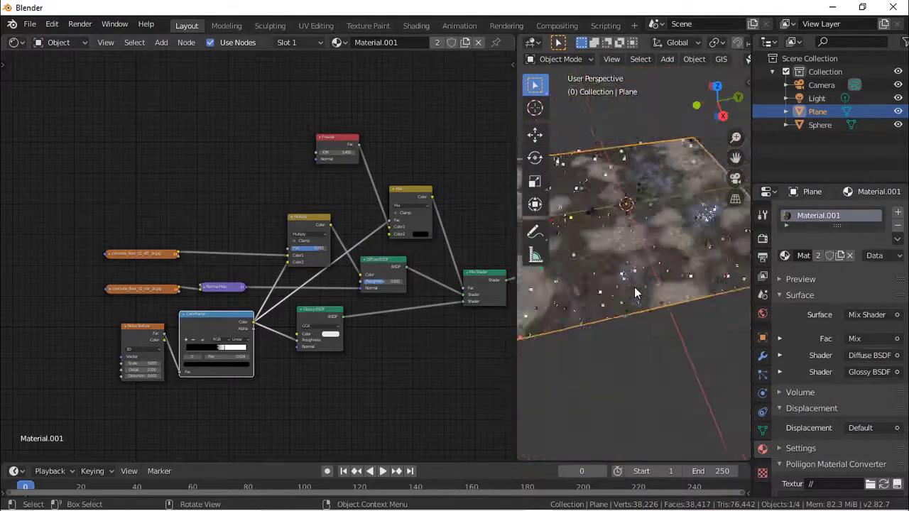
scroll(635, 287, up, 4)
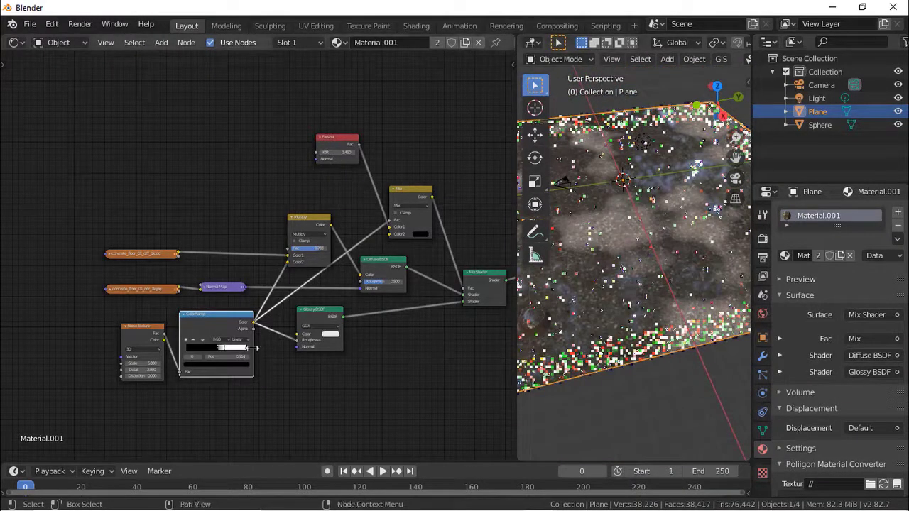
drag(225, 350, 229, 349)
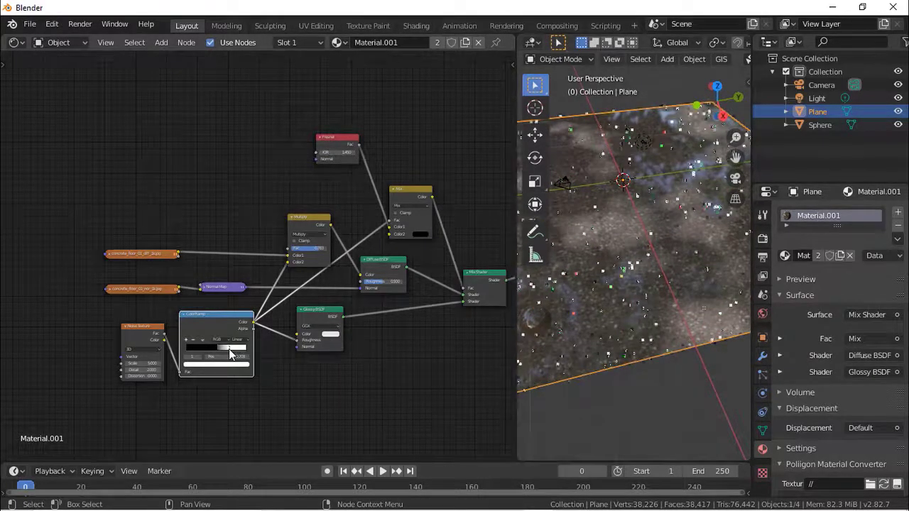
Step: Try a higher Scale value on the Noise Texture and check the puddle pattern across the plane
click(142, 363)
text(1.2)
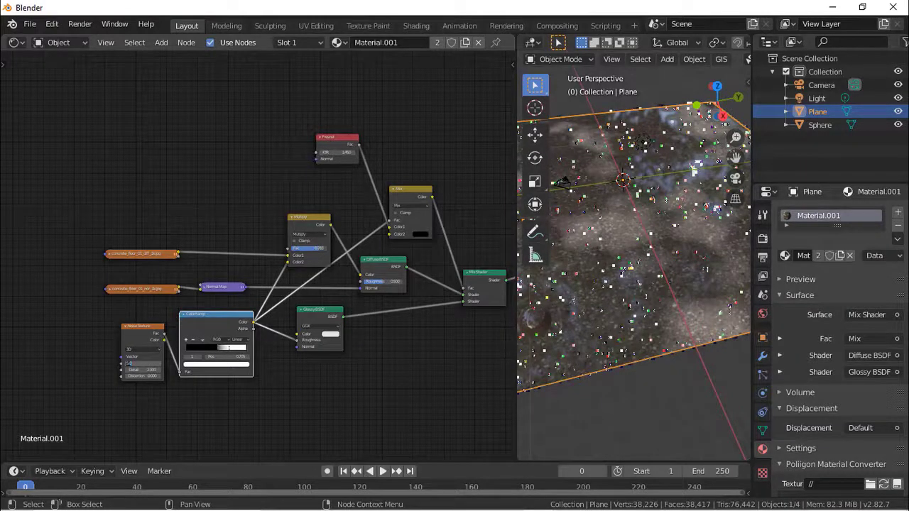
key(Return)
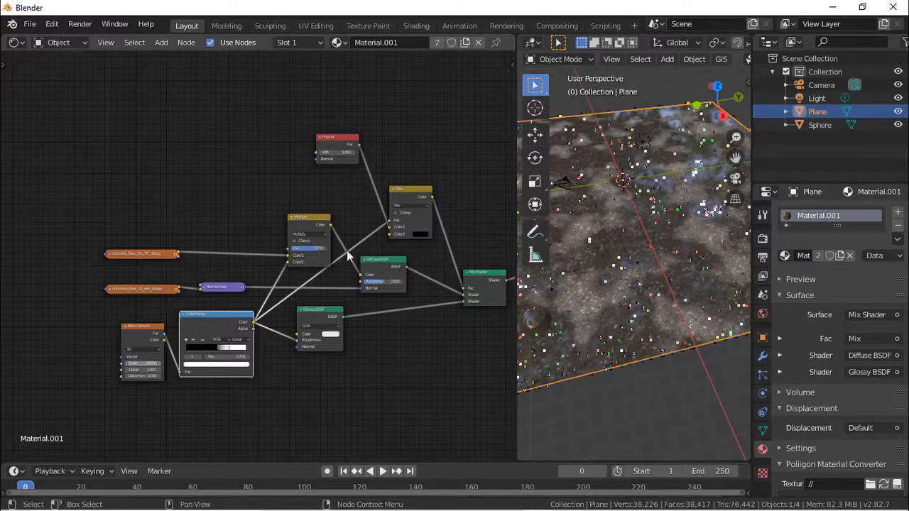
scroll(670, 200, down, 4)
middle_drag(670, 200, 739, 205)
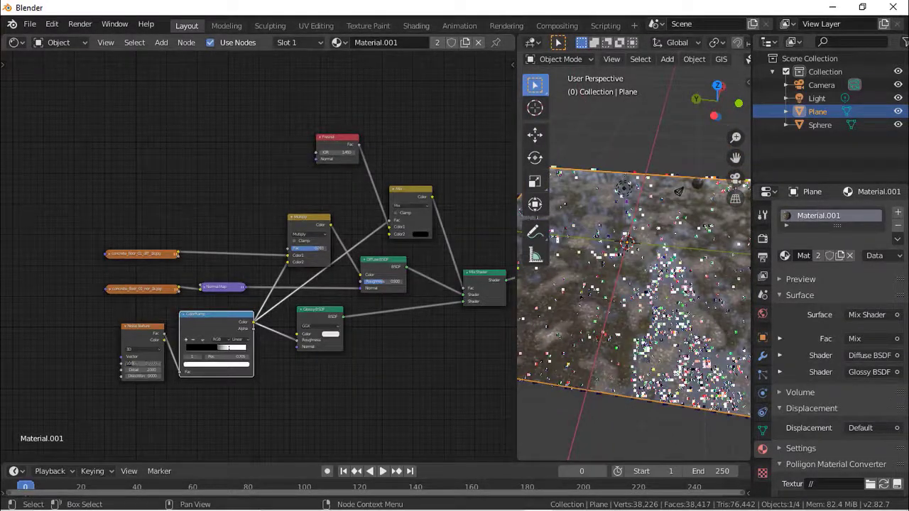
Step: Set the Noise Texture's Scale to 7
text(7)
key(Return)
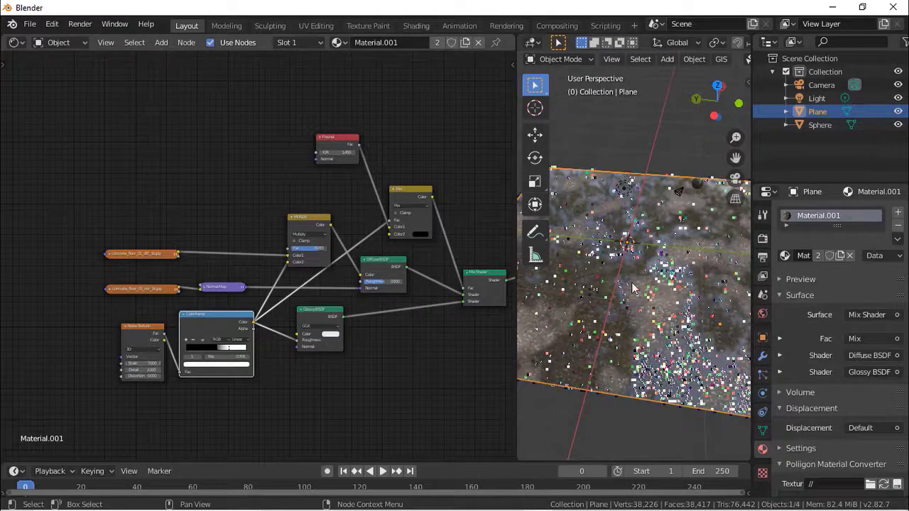
drag(718, 98, 665, 101)
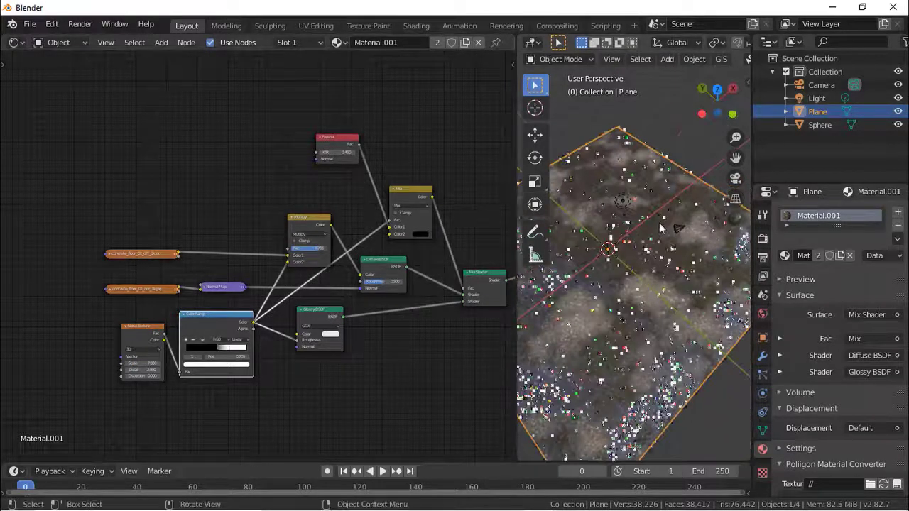
Step: Scale the plane up by about 1.36 on all axes
key(s)
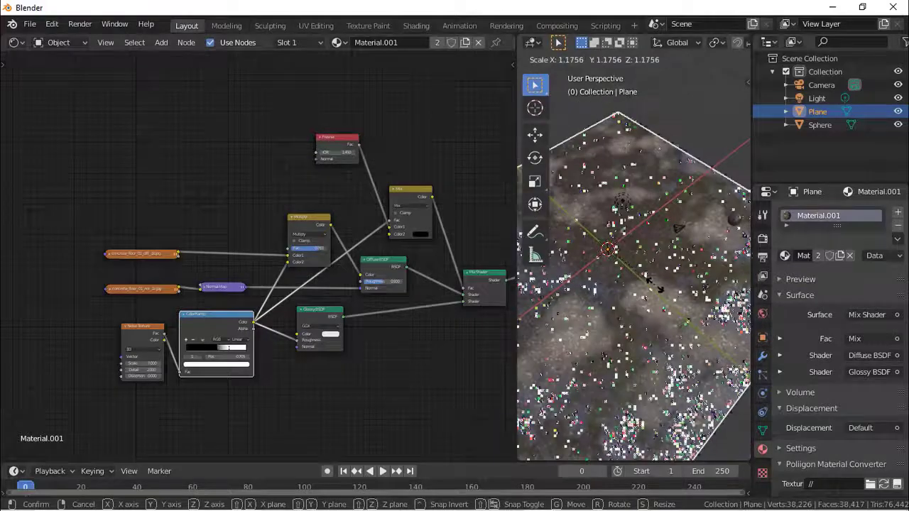
click(663, 295)
scroll(664, 289, up, 3)
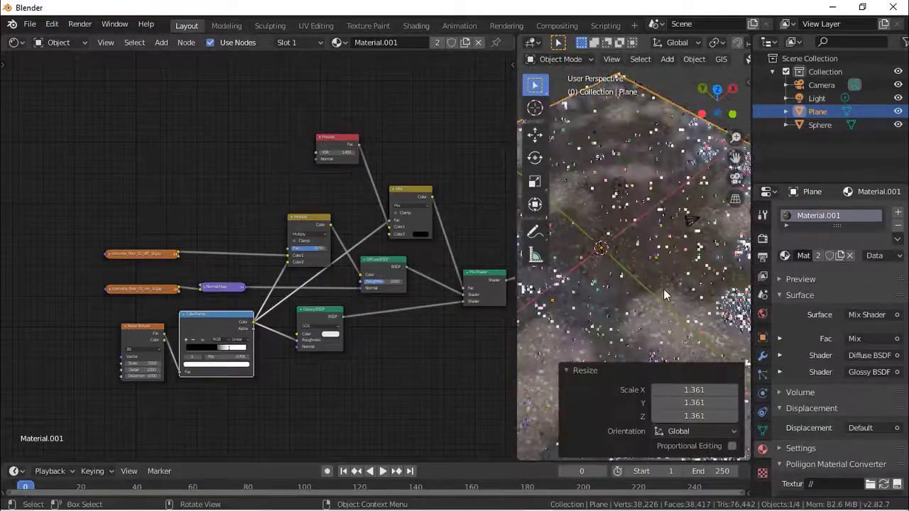
Step: Switch the viewport to Rendered shading and shift the ColorRamp's black stop to a lower position
key(z)
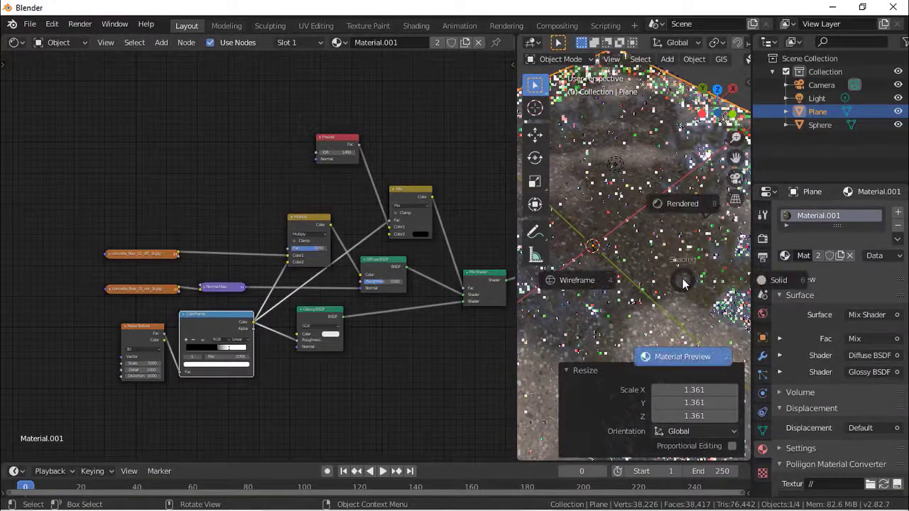
click(675, 208)
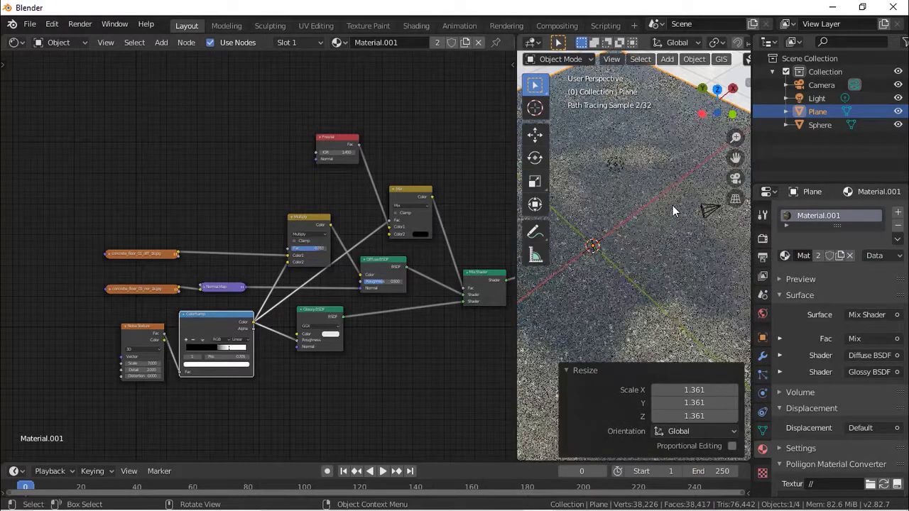
mouse_move(673, 205)
mouse_down()
mouse_move(714, 130)
mouse_move(702, 143)
mouse_up()
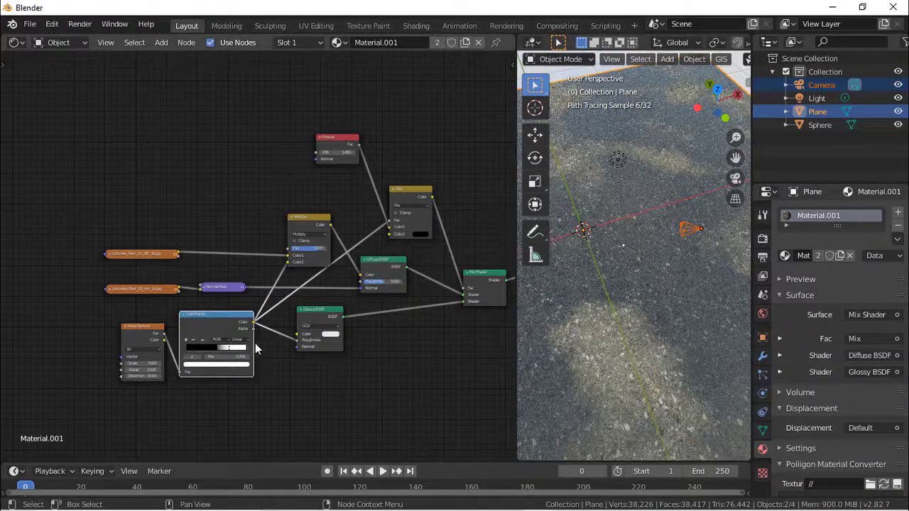
drag(221, 354, 216, 353)
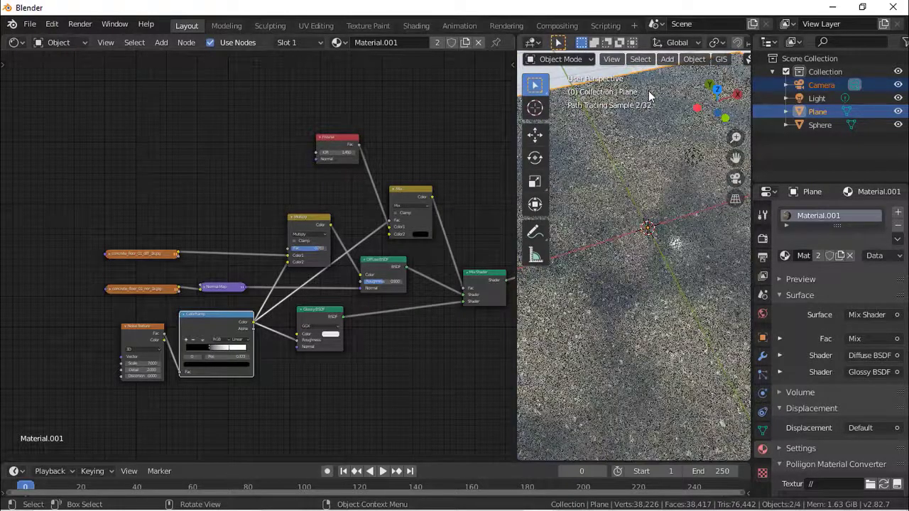
Step: Delete the point light above the concrete plane
click(692, 159)
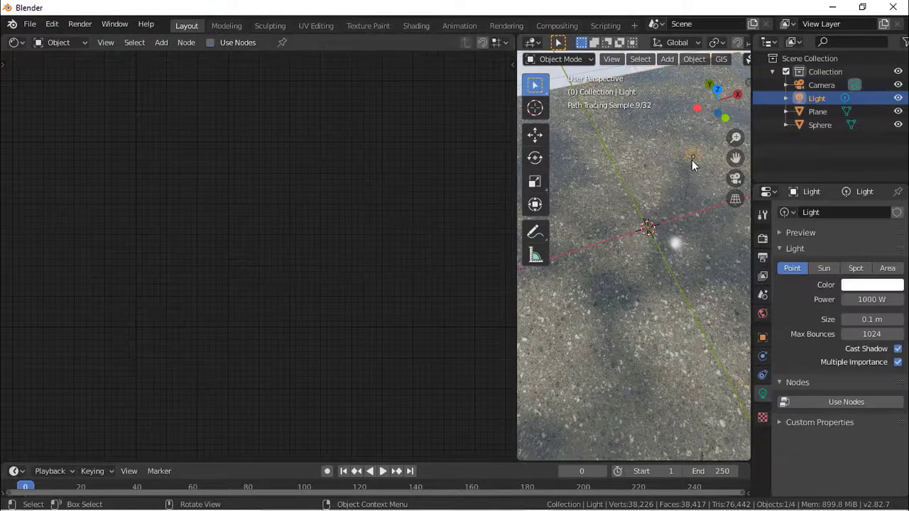
key(Delete)
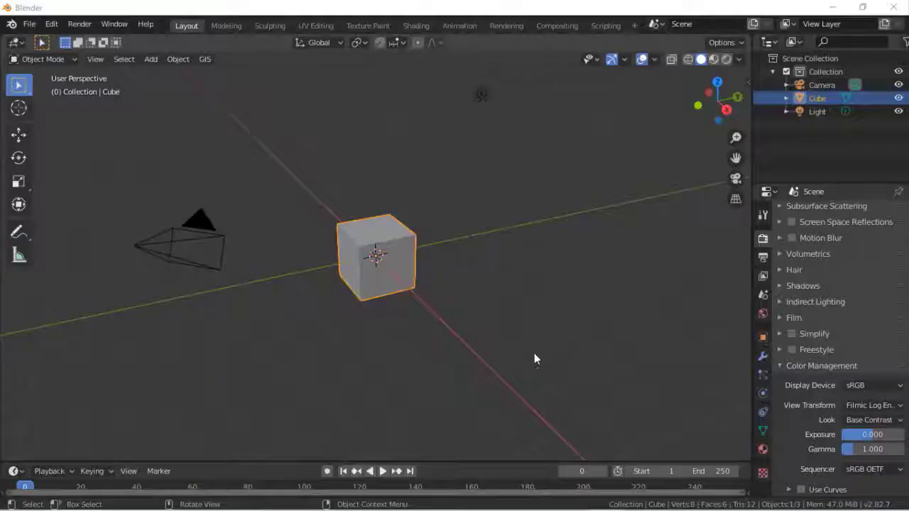
Step: Delete the default camera, cube and light from the new scene
drag(547, 352, 202, 93)
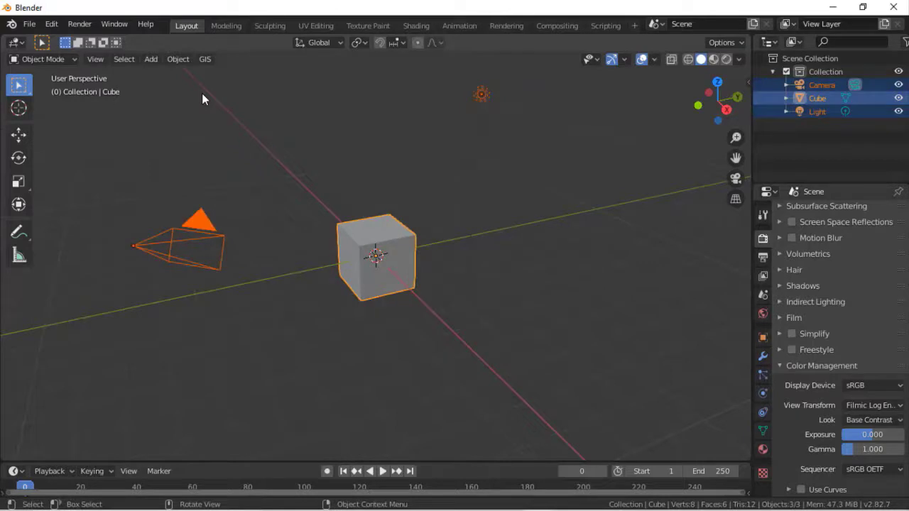
key(Delete)
key(shift+a)
mouse_move(202, 93)
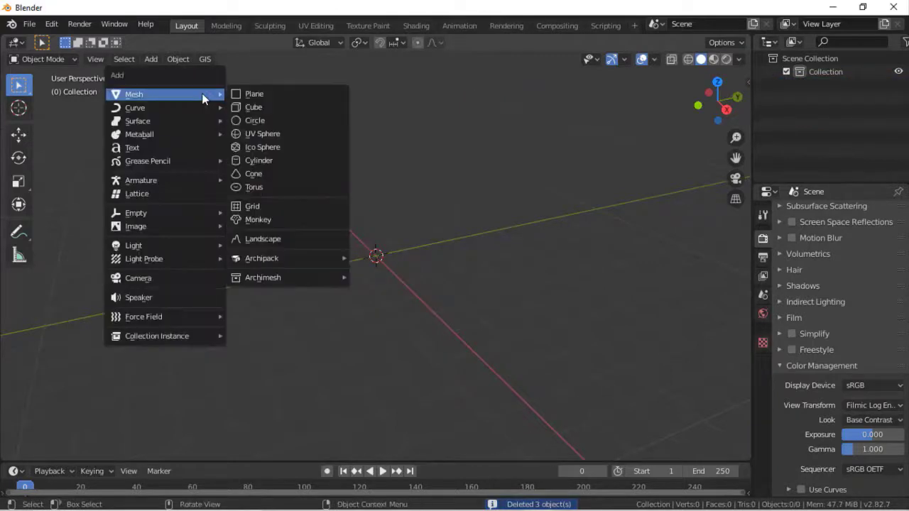
Step: Filter the add-ons in the preferences by "impo" and make sure Import Images as Planes is enabled
click(51, 24)
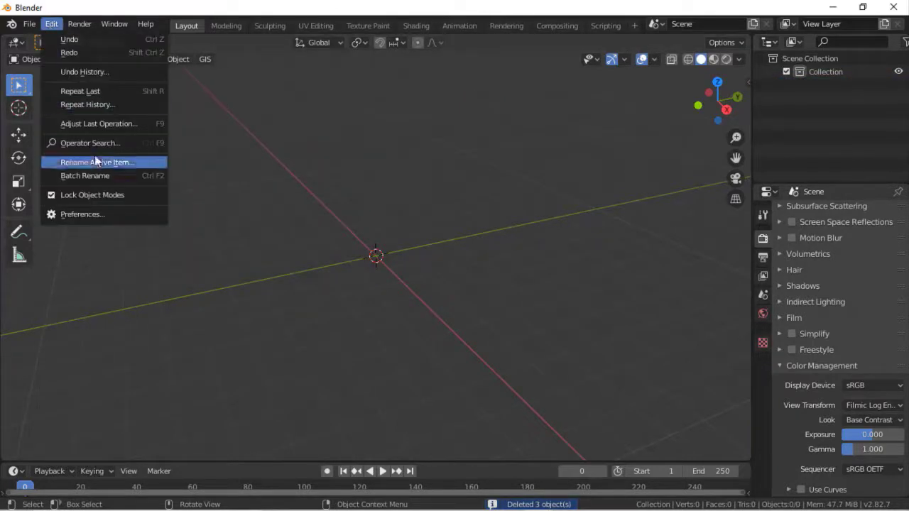
click(103, 216)
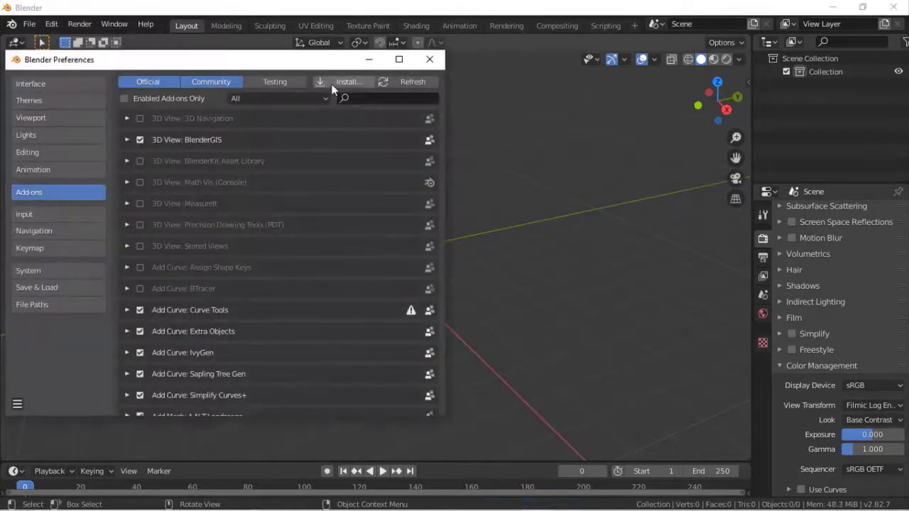
click(360, 99)
text(impo)
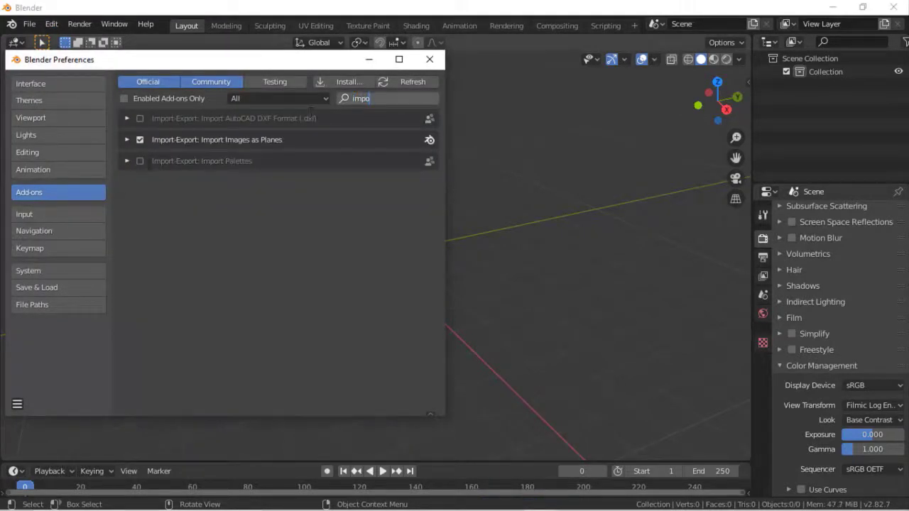
key(Return)
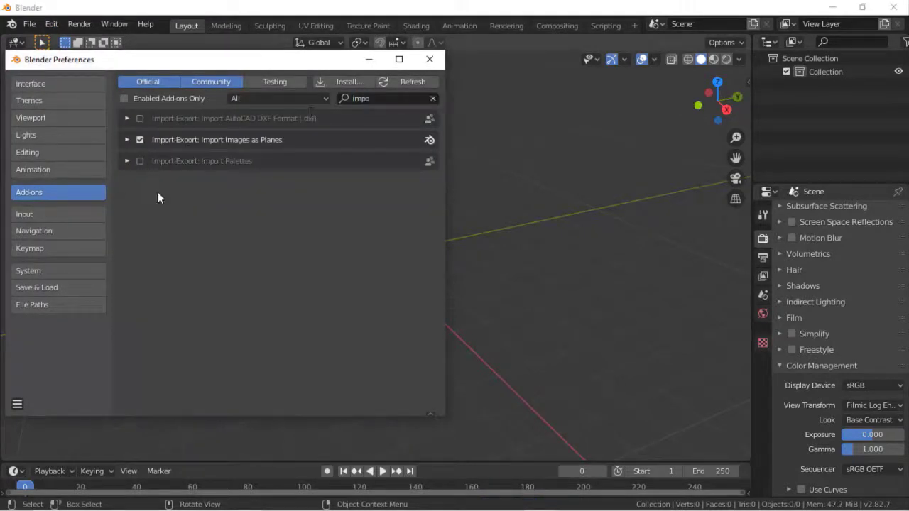
click(142, 142)
click(143, 142)
click(430, 59)
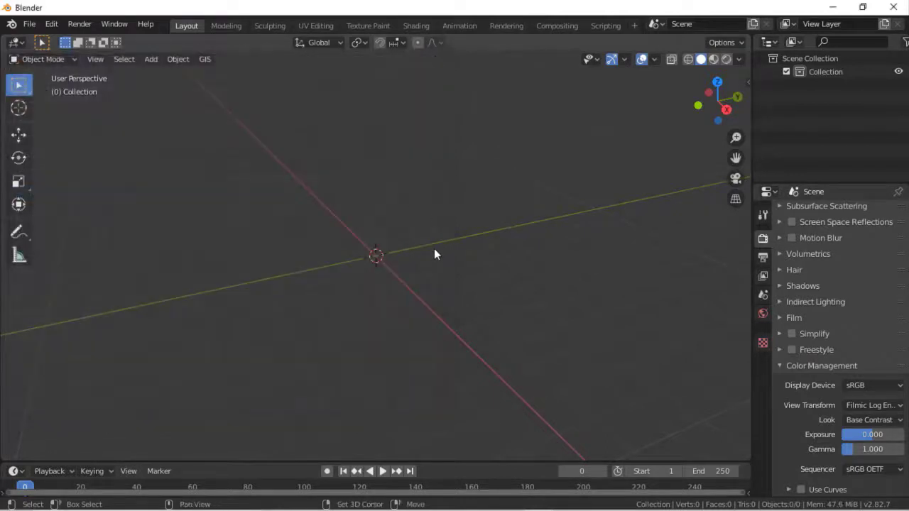
Step: Import Highway_road_wet_01_2K_Base_Color.png from the road folder as an image plane
key(shift+a)
mouse_move(434, 250)
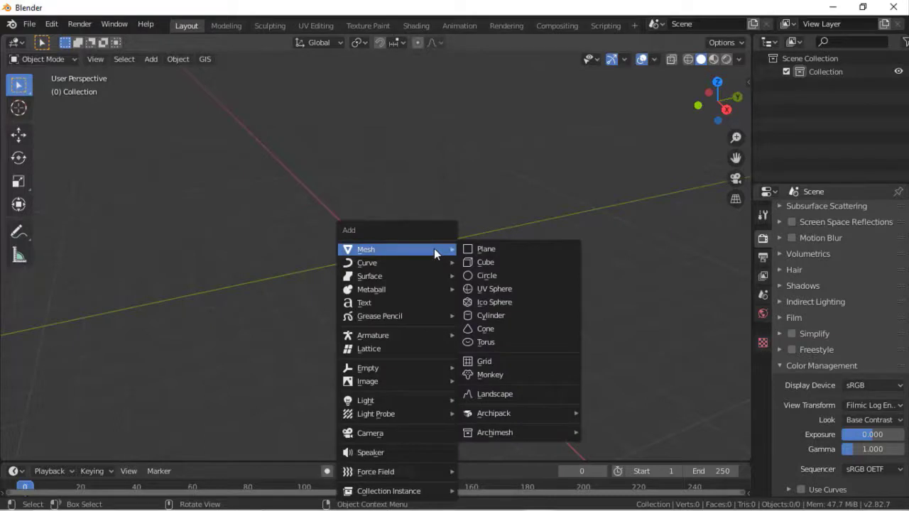
mouse_move(422, 414)
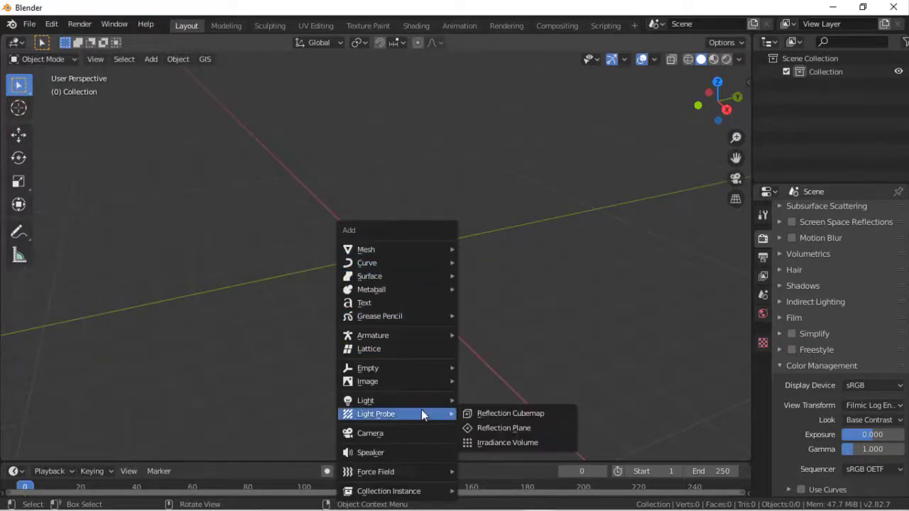
mouse_move(417, 380)
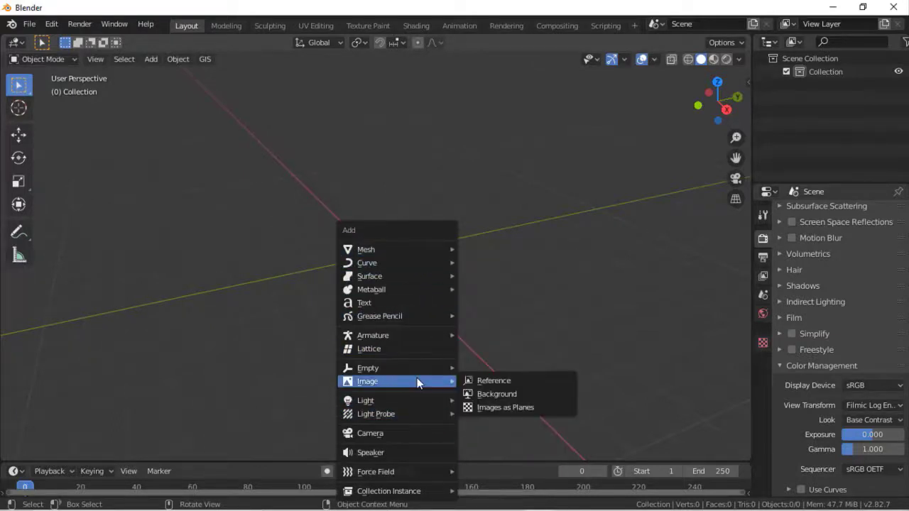
click(506, 407)
click(182, 296)
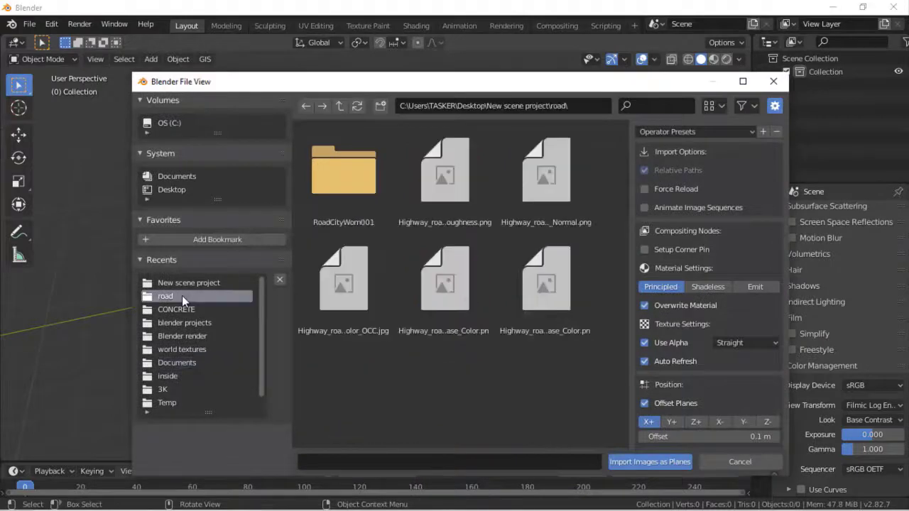
click(480, 288)
click(545, 289)
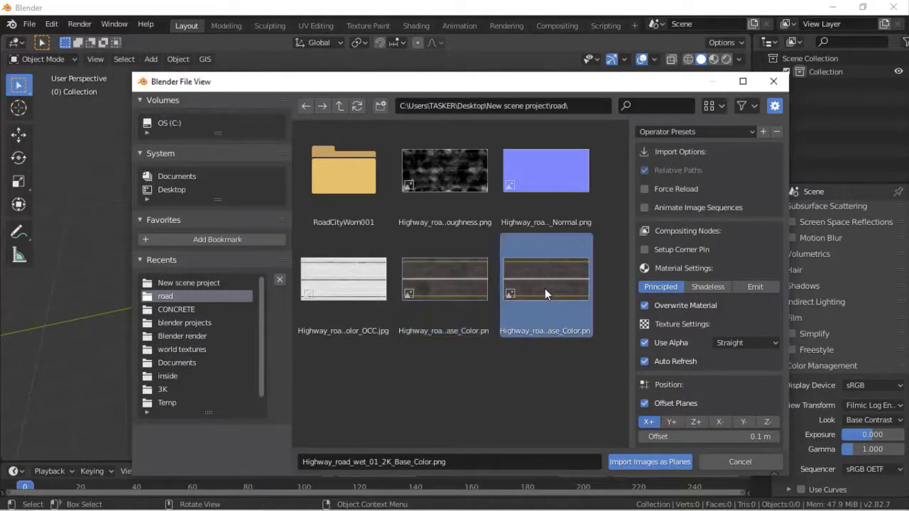
double_click(545, 288)
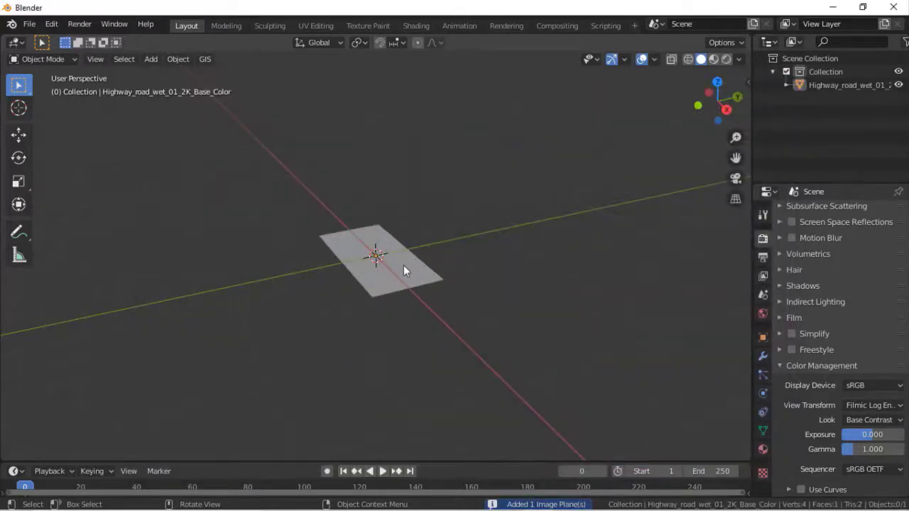
Step: Scale the road plane by a factor of 10
text(s)
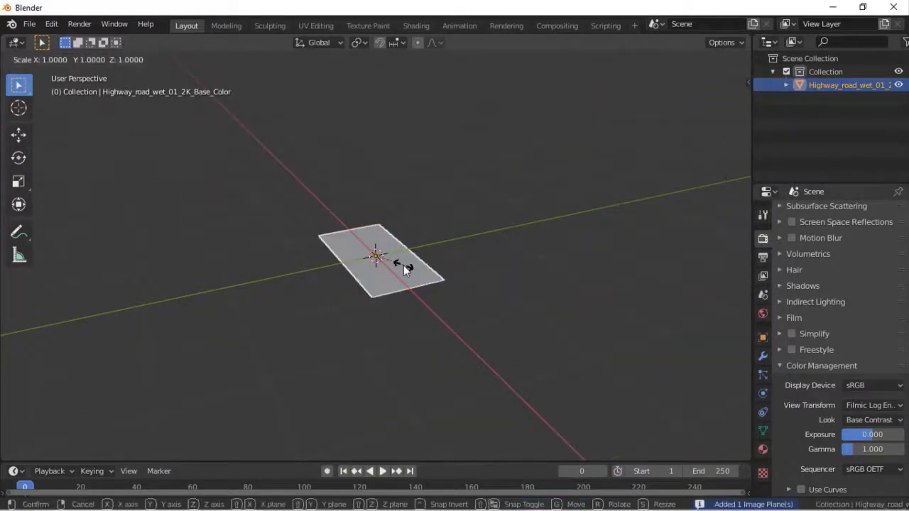
text(10)
key(Return)
scroll(404, 265, down, 5)
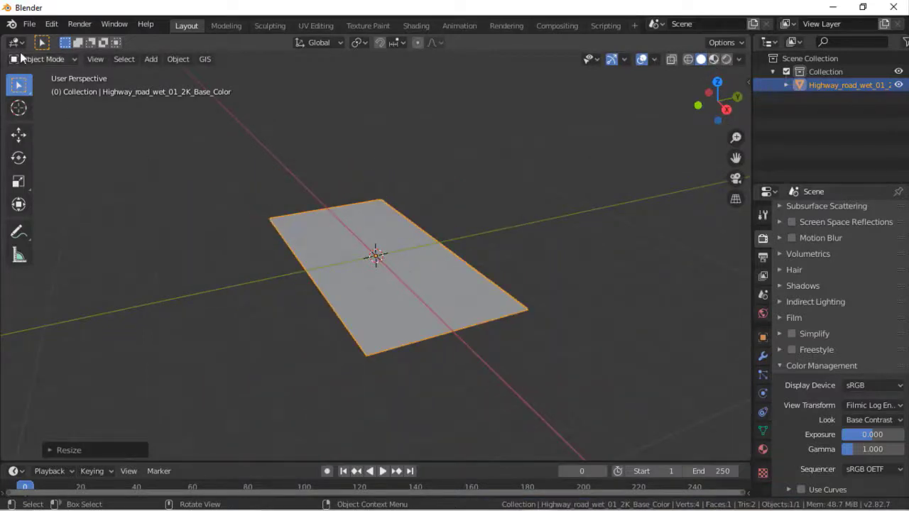
Step: Split off a Shader Editor beside the 3D viewport and switch the viewport to Material Preview shading
drag(37, 34, 466, 56)
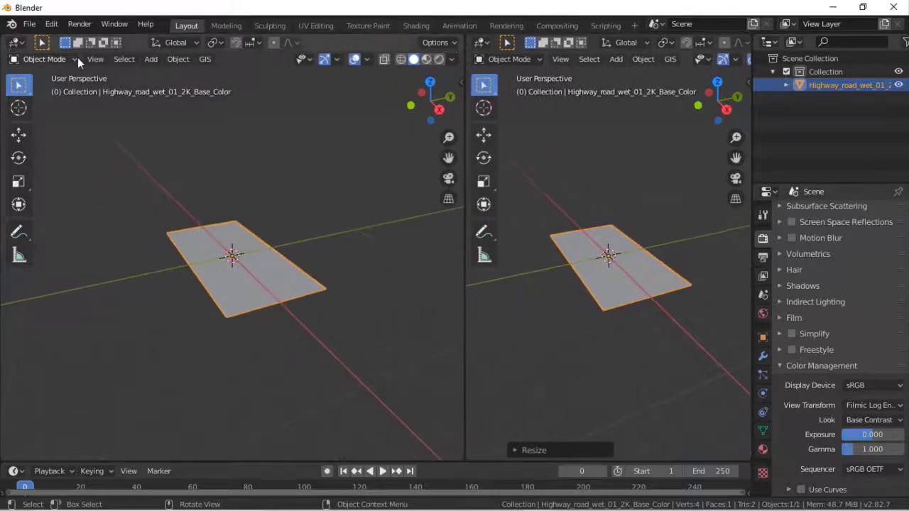
click(15, 42)
click(57, 135)
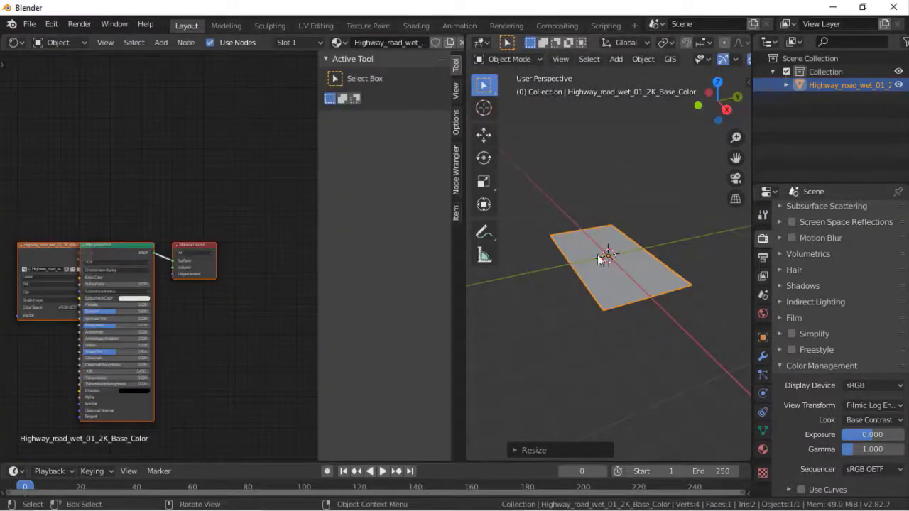
key(z)
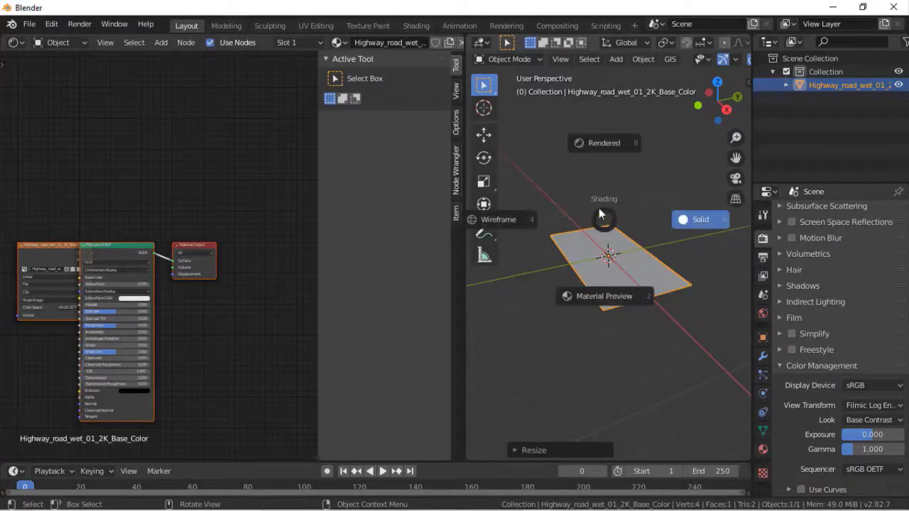
click(597, 282)
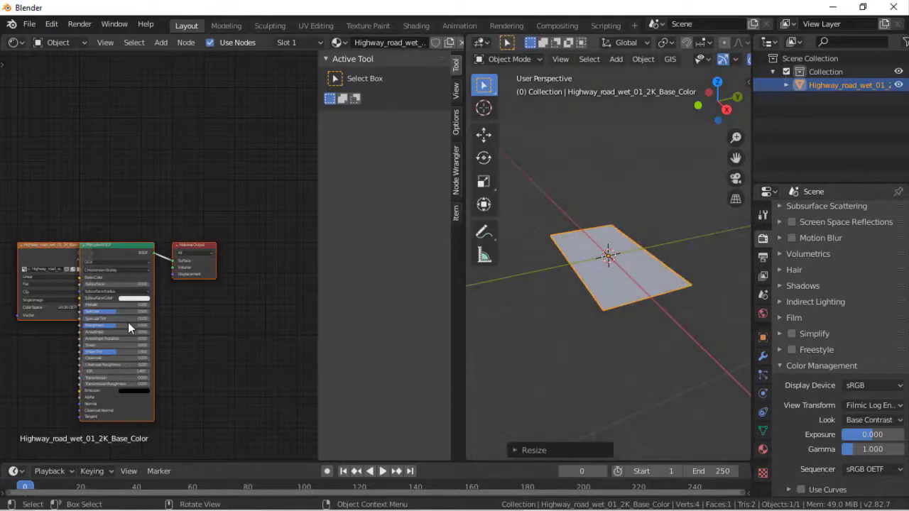
Step: Move the image texture node clear of the Principled BSDF and remove the link to the shader's Alpha input
scroll(128, 322, down, 1)
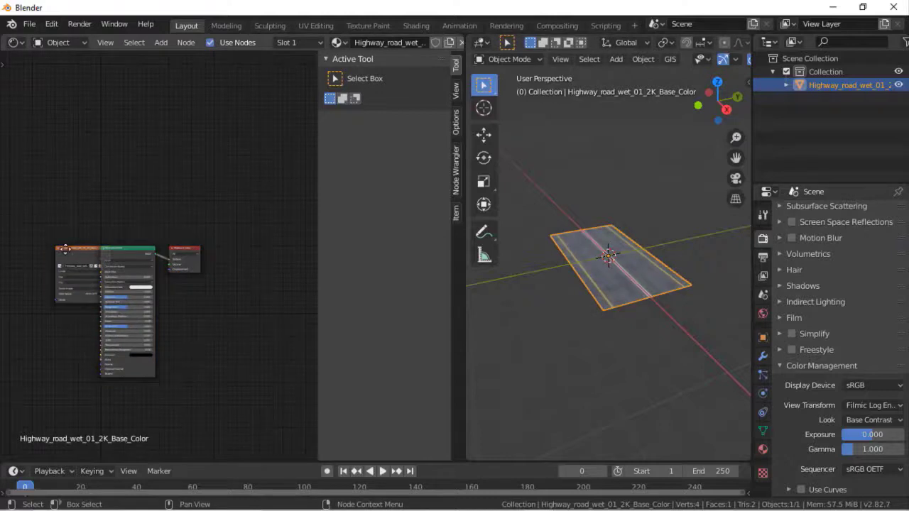
drag(65, 249, 26, 197)
drag(71, 202, 91, 362)
Step: Duplicate the road image texture node twice and stack the two copies below the original
click(53, 206)
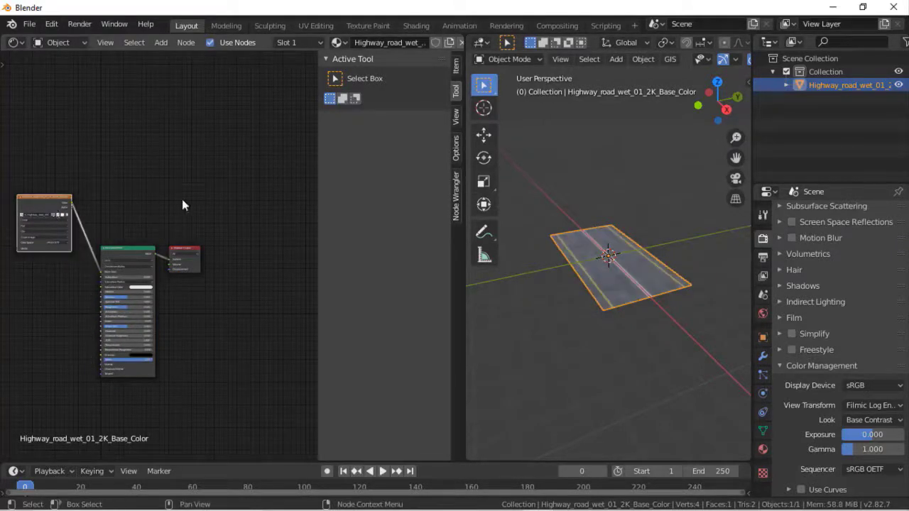
key(shift+d)
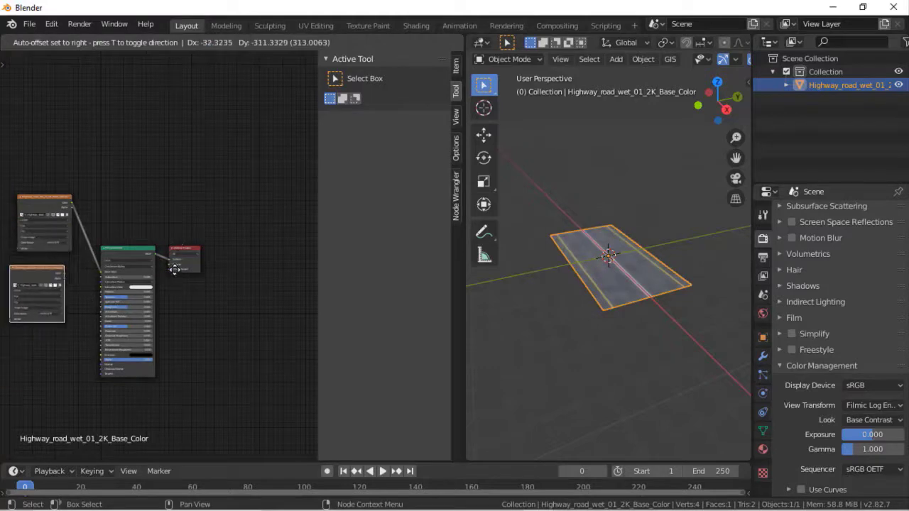
click(184, 270)
key(shift+d)
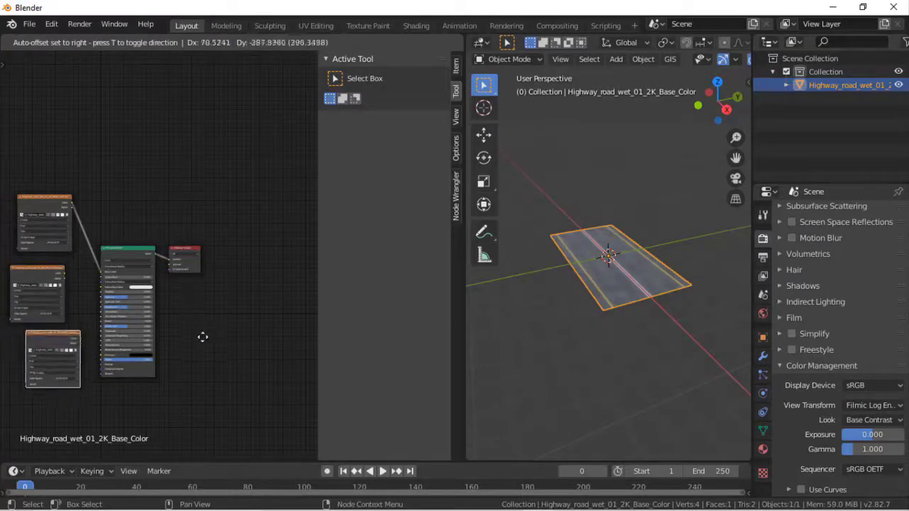
click(199, 346)
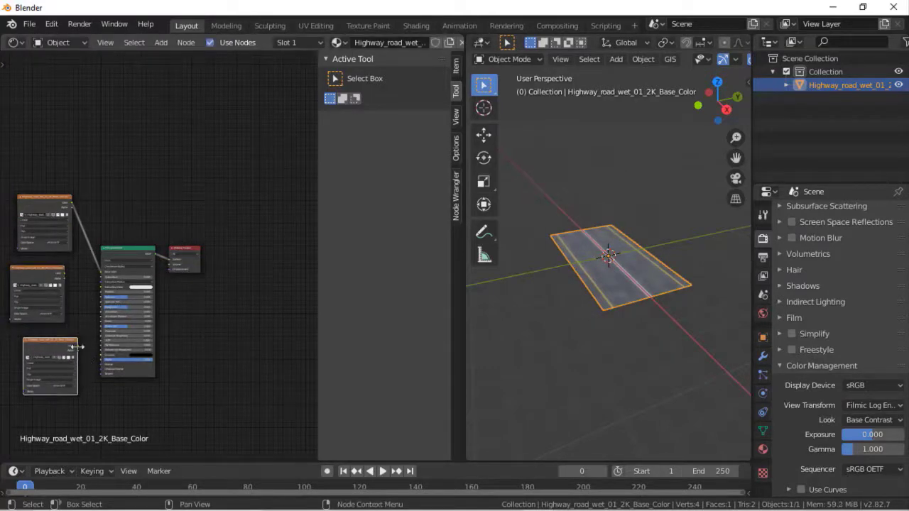
Step: Link the lowest texture copy's Color output to the Principled BSDF's Normal input and maximize the Shader Editor
drag(78, 347, 103, 365)
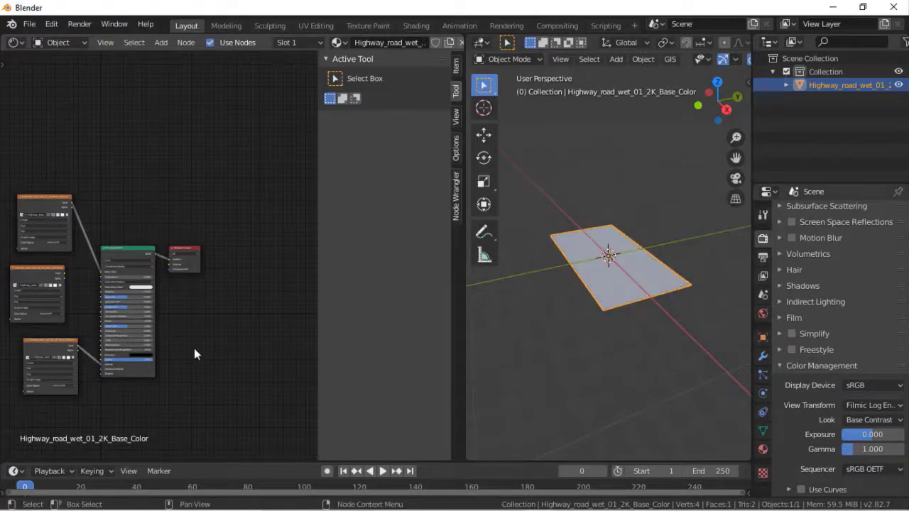
scroll(194, 348, up, 1)
key(ctrl+space)
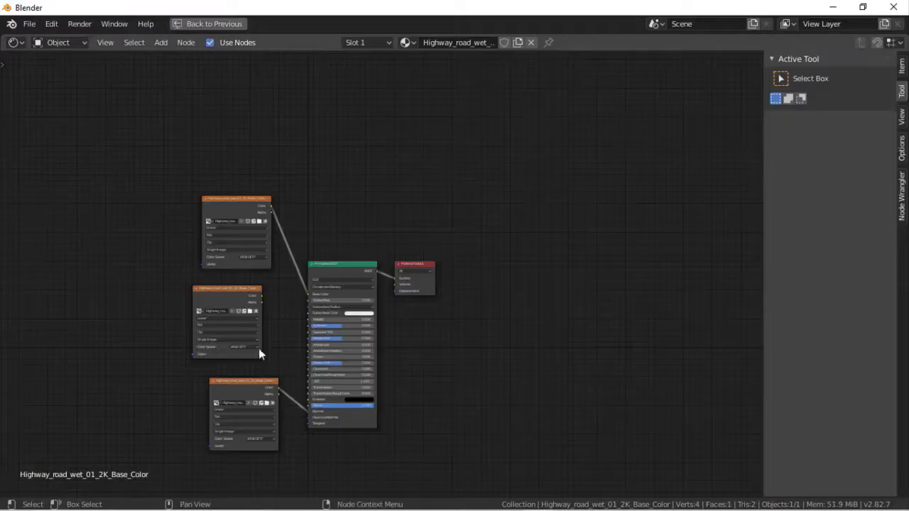
scroll(483, 318, up, 1)
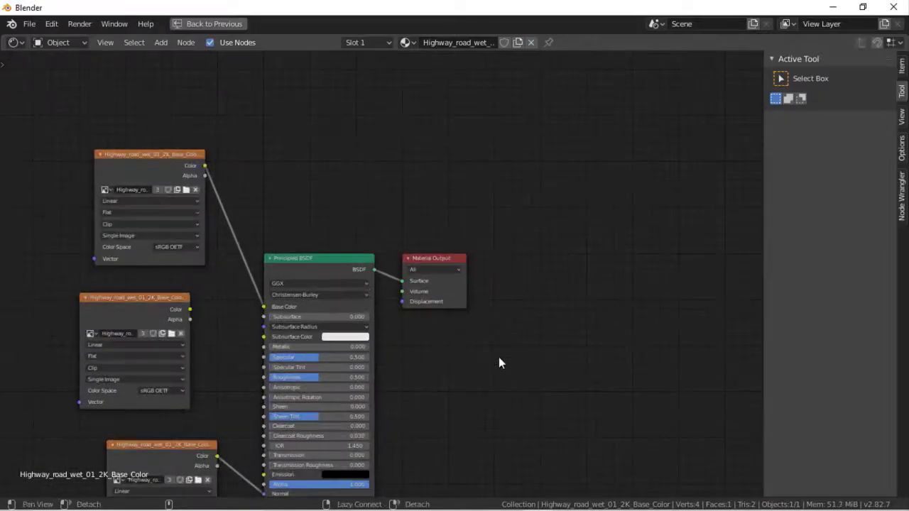
Step: Move the lowest texture node away from the shader and insert a Normal Map node on its link to the Principled BSDF's Normal input
middle_drag(499, 360, 368, 307)
drag(219, 344, 46, 308)
key(shift+a)
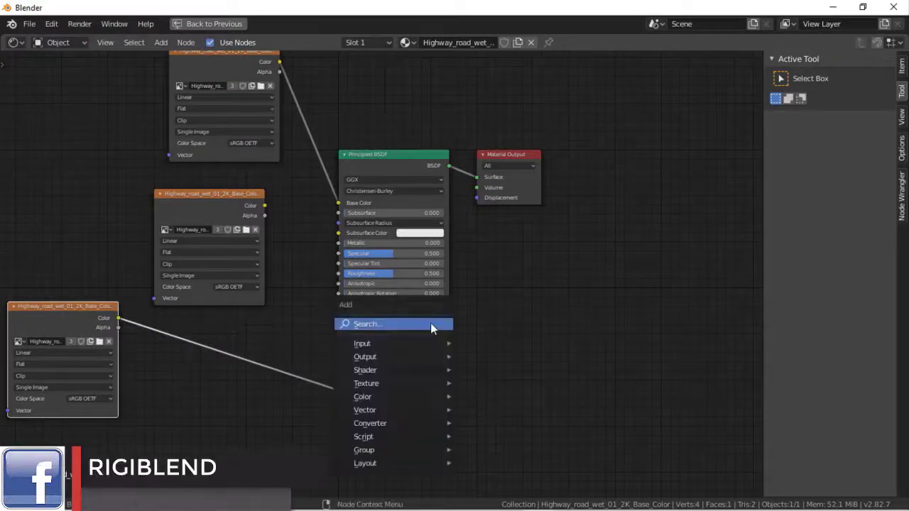
click(431, 323)
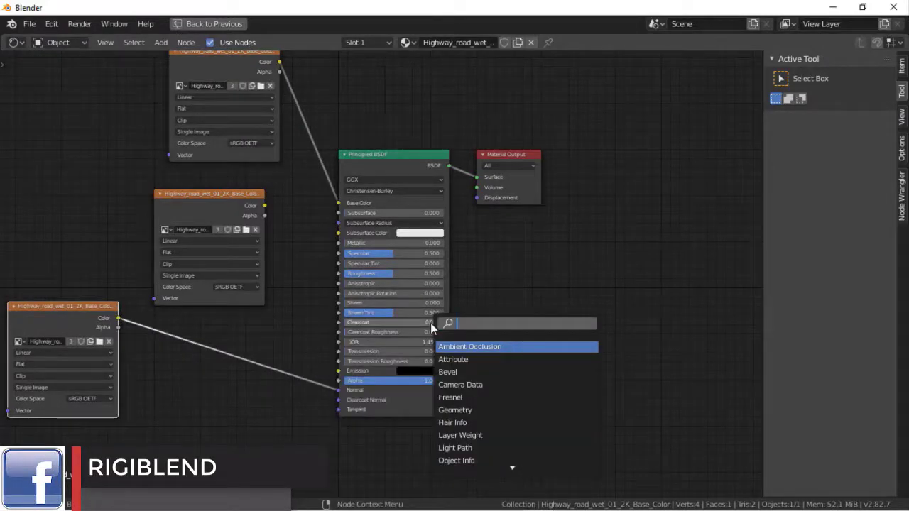
text(nor)
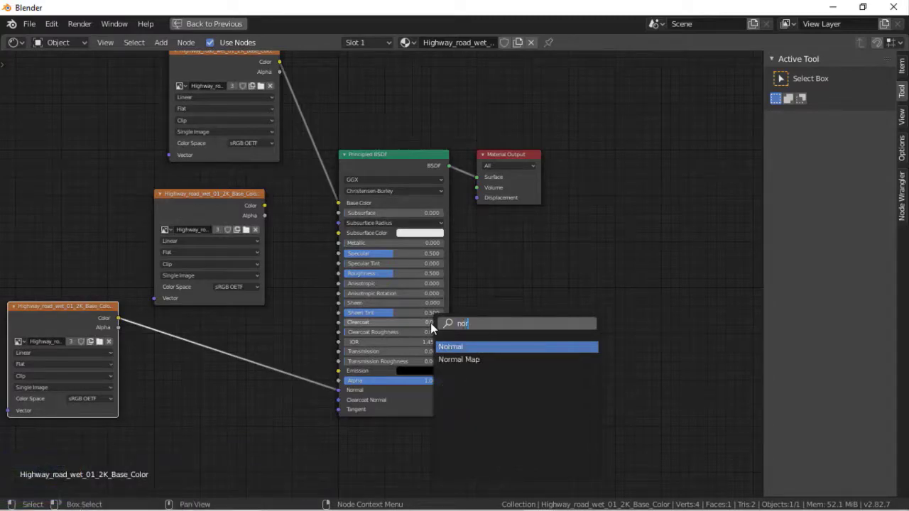
key(Down)
click(488, 360)
click(235, 348)
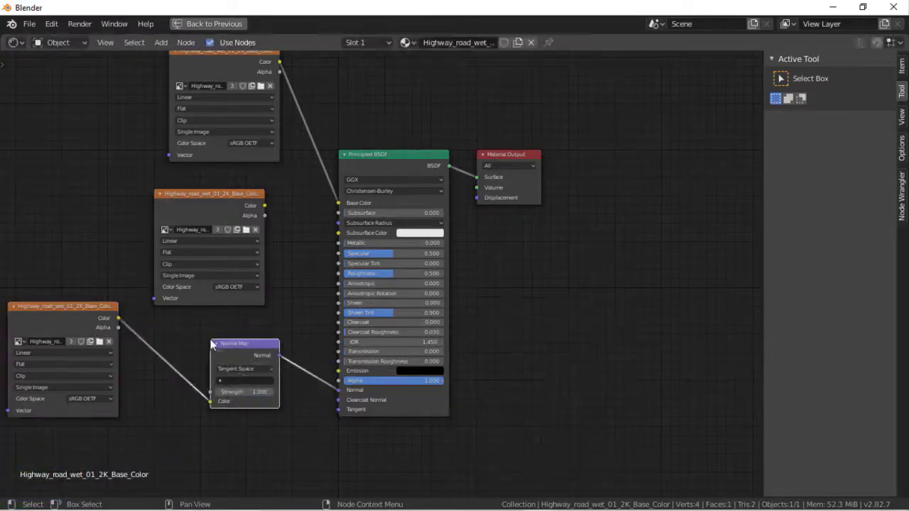
Step: Set the lowest texture's color space to Non-Colour Data and load the highway road's Normal.png map into that node
click(84, 399)
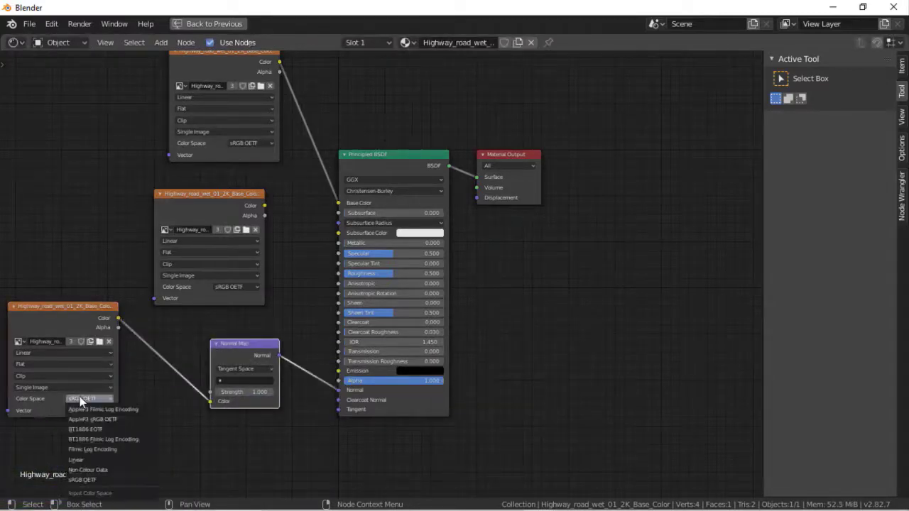
click(86, 470)
click(98, 342)
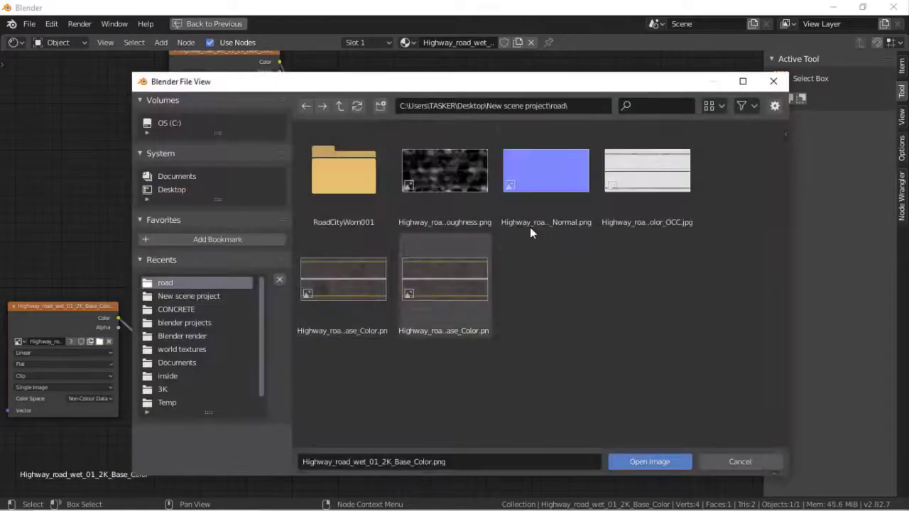
double_click(531, 226)
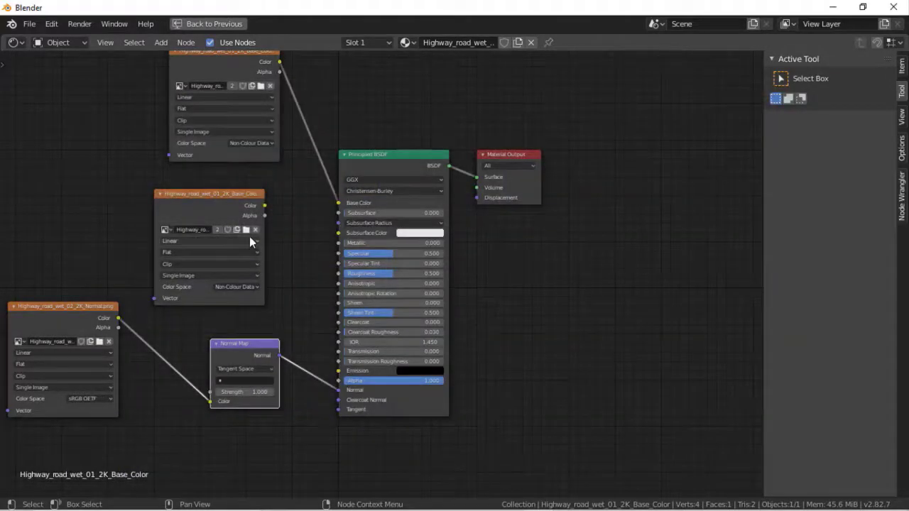
Step: Load the highway road's Roughness.png map into the middle texture node and link its Color output to the Principled BSDF's Roughness input
click(247, 230)
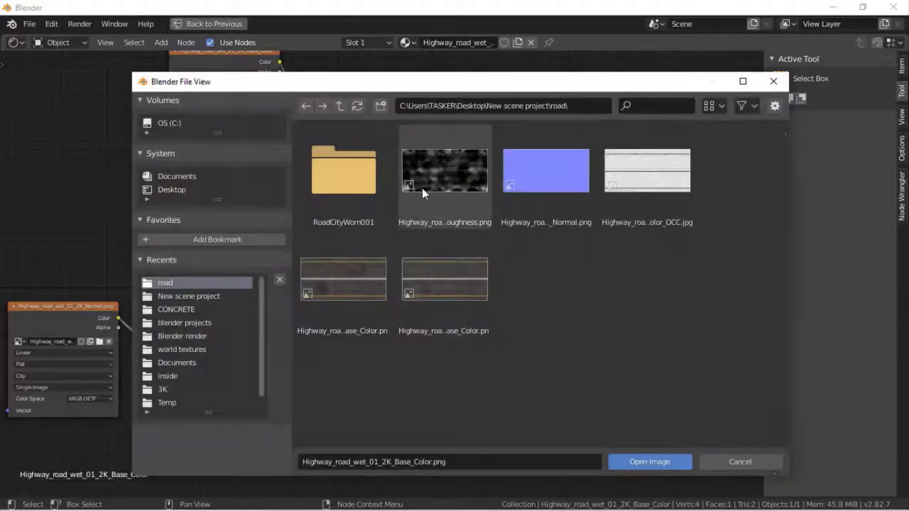
double_click(425, 190)
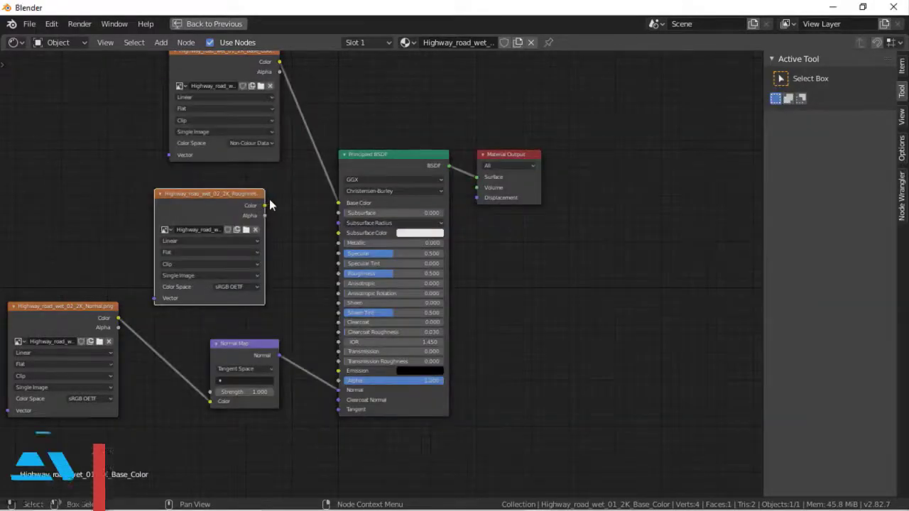
drag(283, 206, 338, 273)
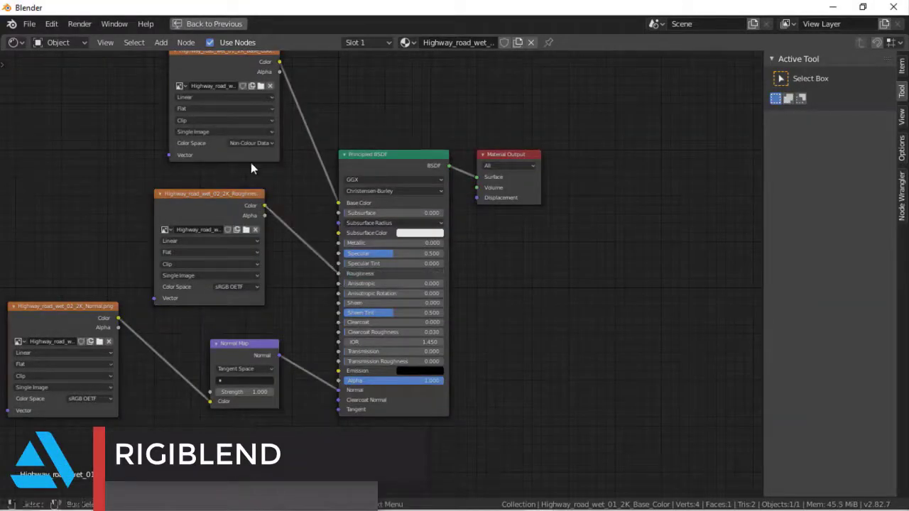
Step: Set the base color texture's color space to sRGB OETF and restore the split layout with the 3D viewport
click(258, 143)
click(269, 223)
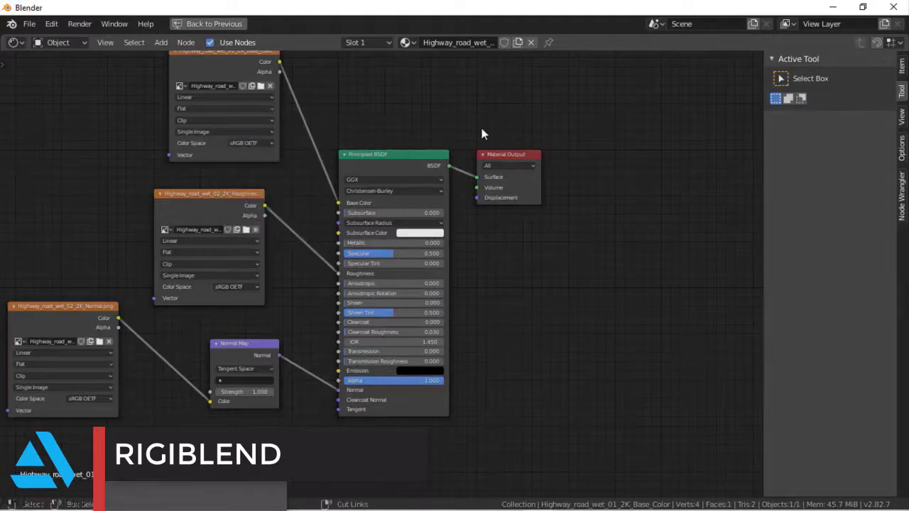
key(ctrl+space)
drag(720, 128, 691, 107)
scroll(644, 241, up, 4)
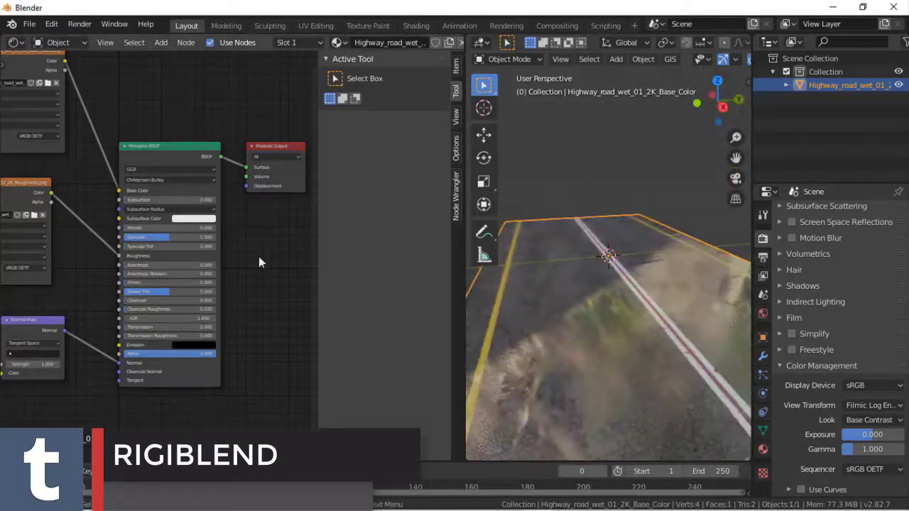
Step: Set the color space of both the roughness and normal textures to Non-Colour Data
scroll(159, 315, up, 1)
scroll(159, 317, down, 2)
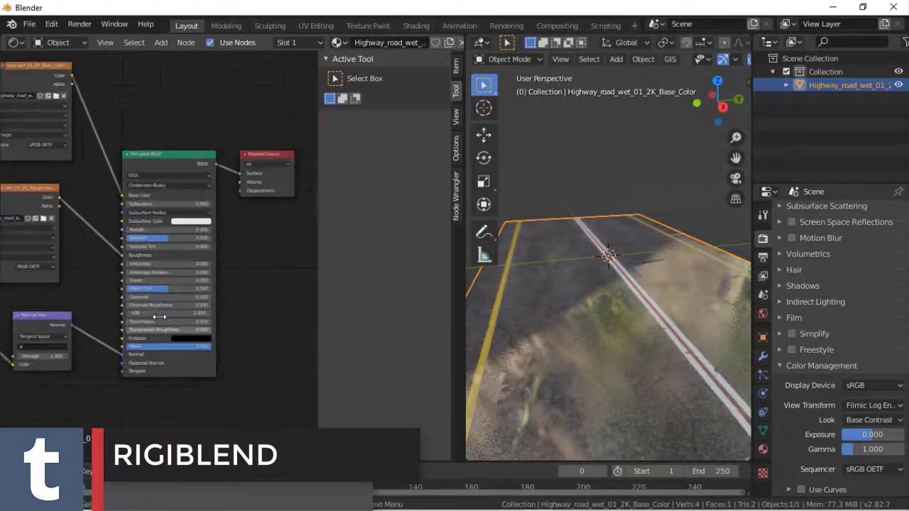
click(57, 267)
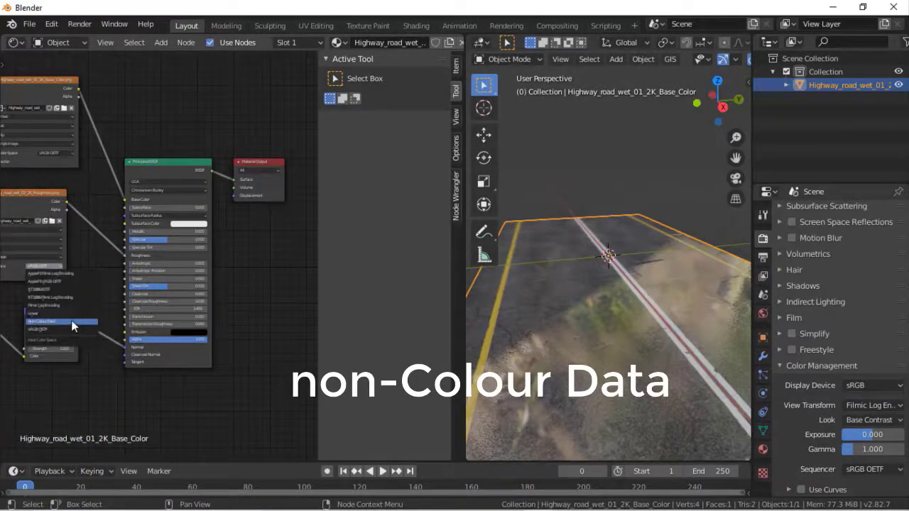
click(71, 321)
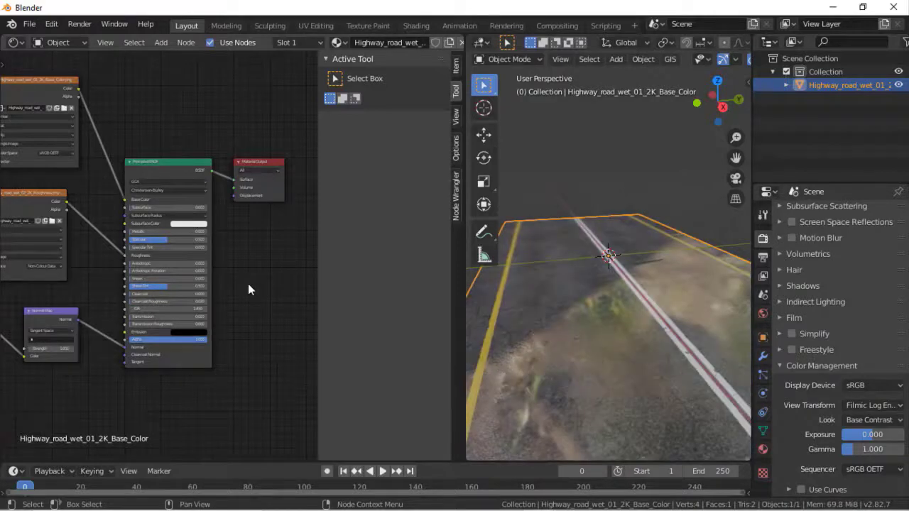
middle_drag(248, 284, 98, 268)
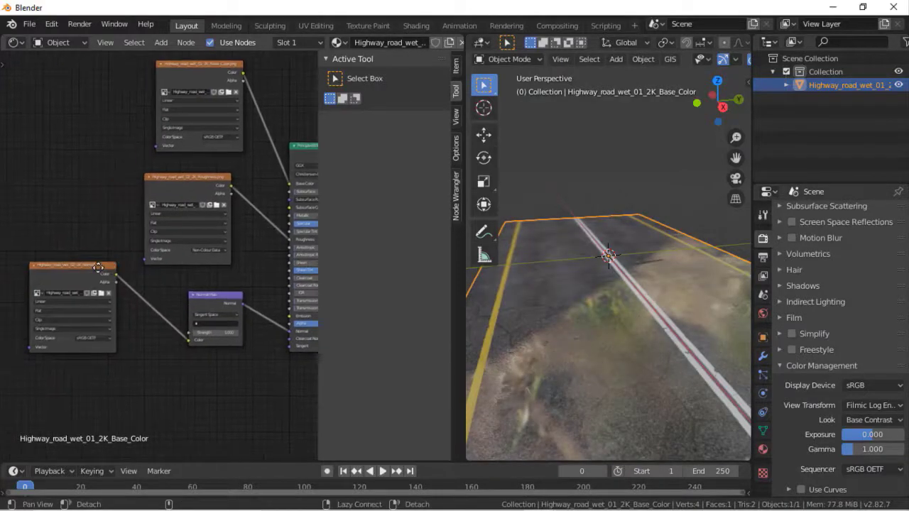
click(85, 339)
click(114, 390)
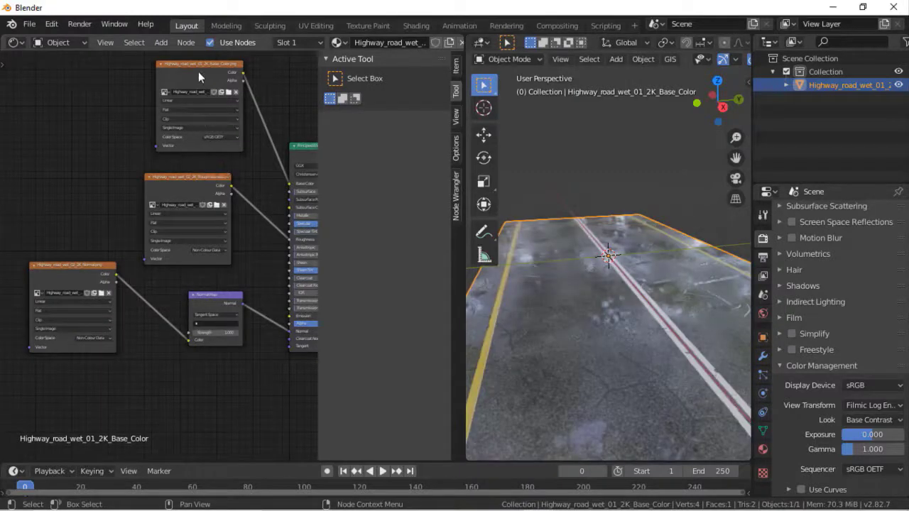
Step: Duplicate the base color texture node, place the copy beside it and load the highway road's Color_OCC.jpg image into the copy
click(198, 71)
key(shift+d)
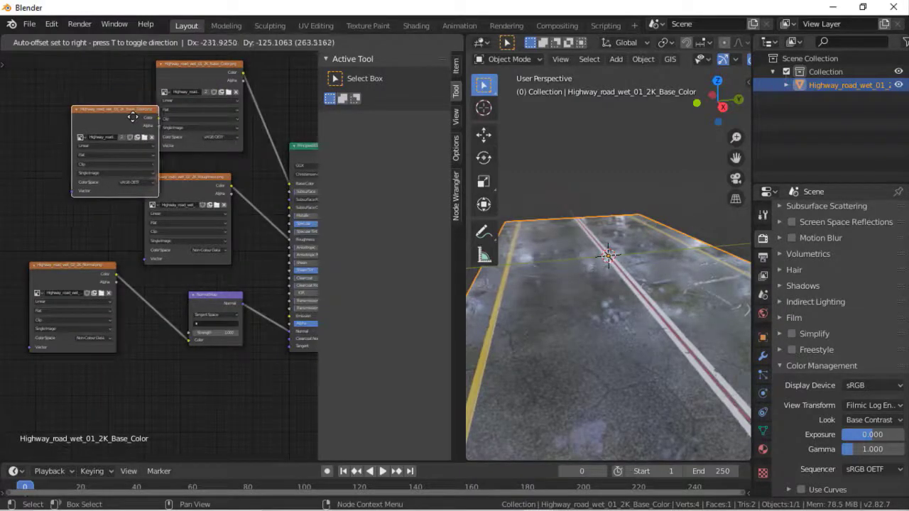
click(132, 117)
click(144, 137)
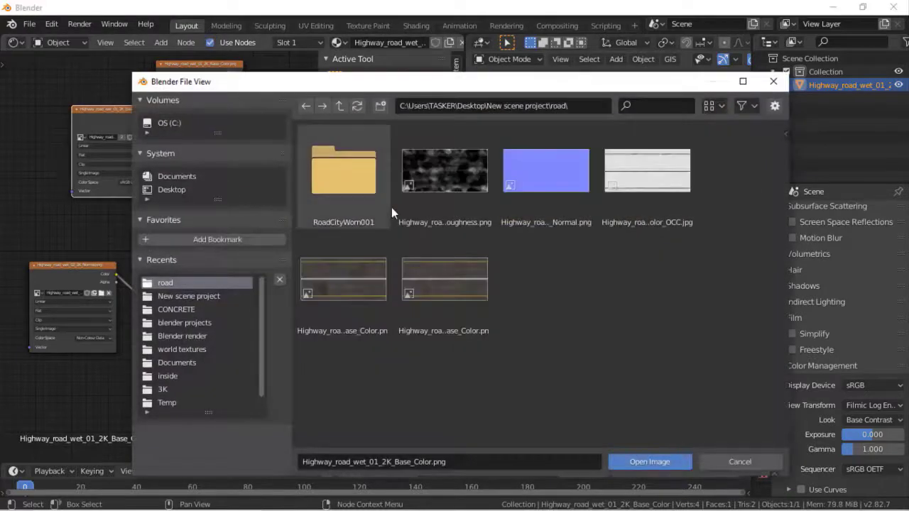
double_click(643, 169)
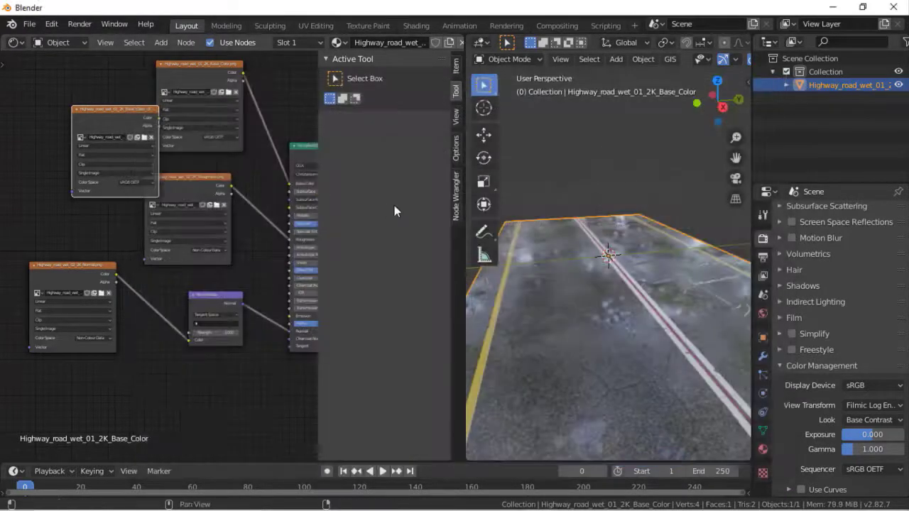
Step: Insert a MixRGB node on the Base Color link and connect the OCC texture's Color output to the node's Color2 input
key(shift+a)
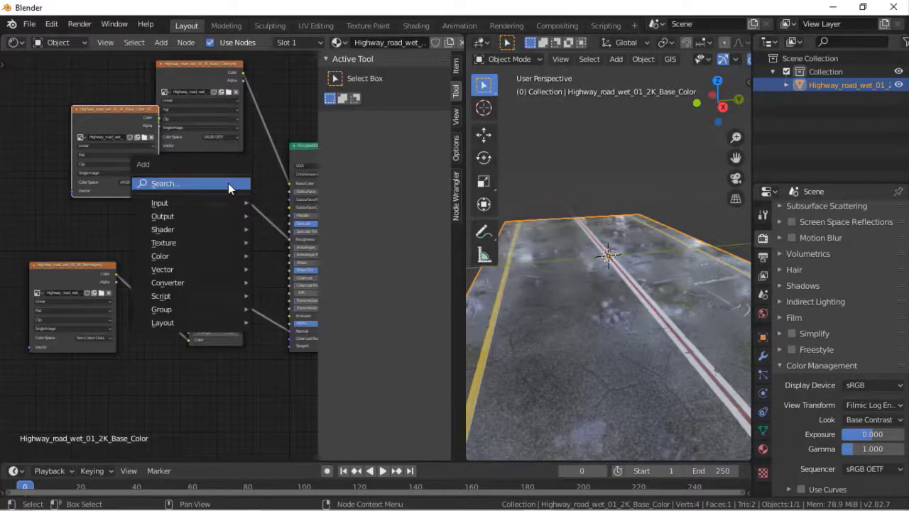
click(228, 183)
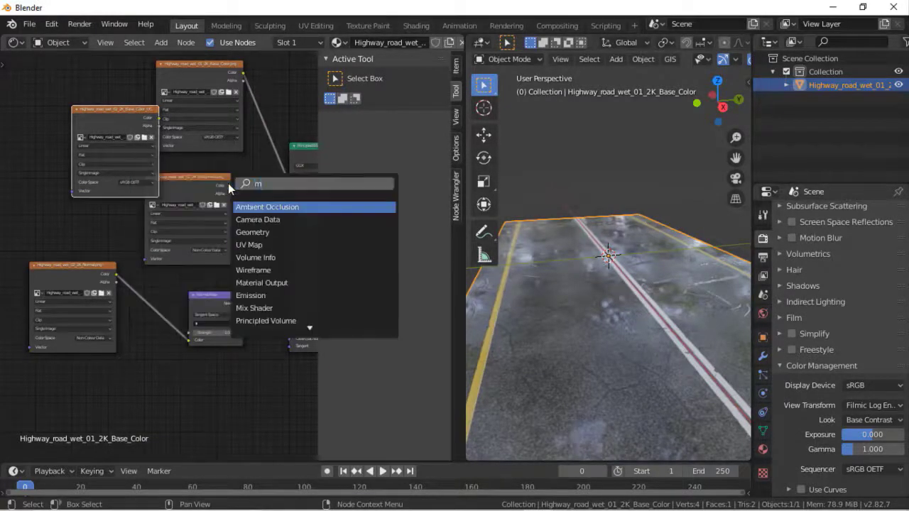
text(mix)
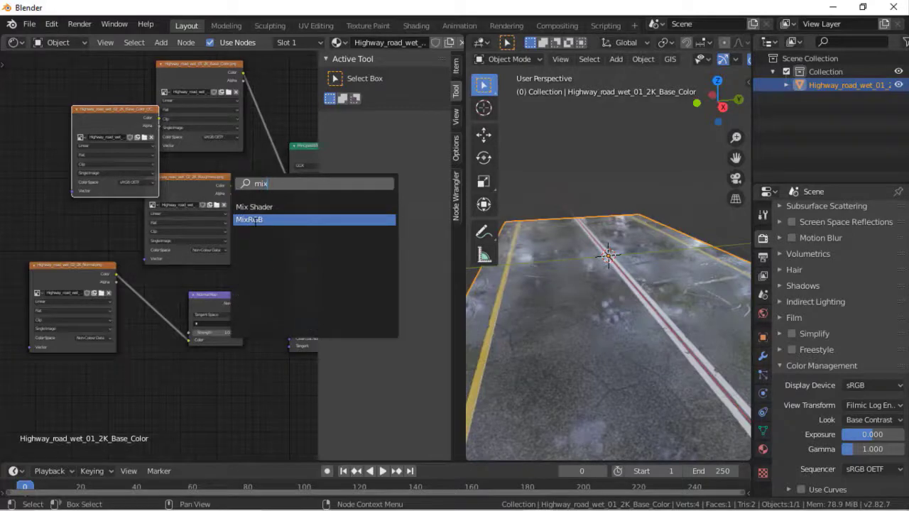
click(256, 221)
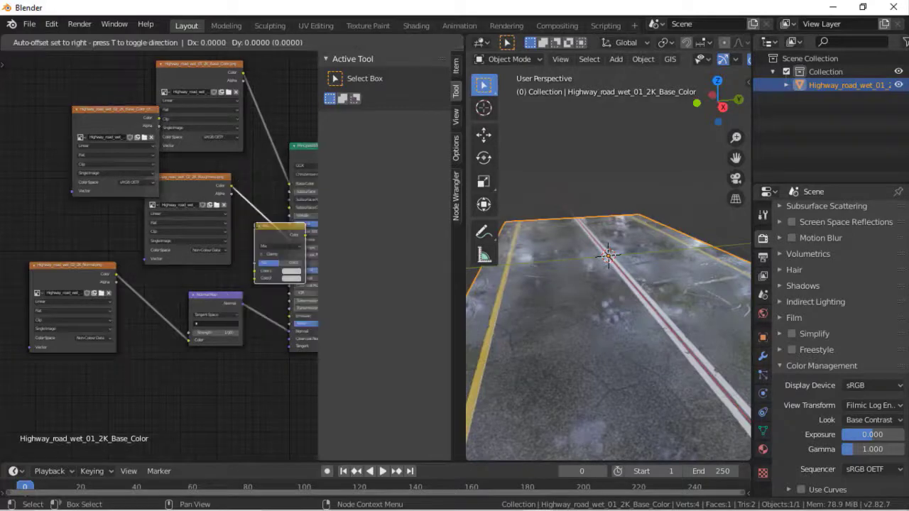
click(284, 132)
drag(159, 123, 174, 83)
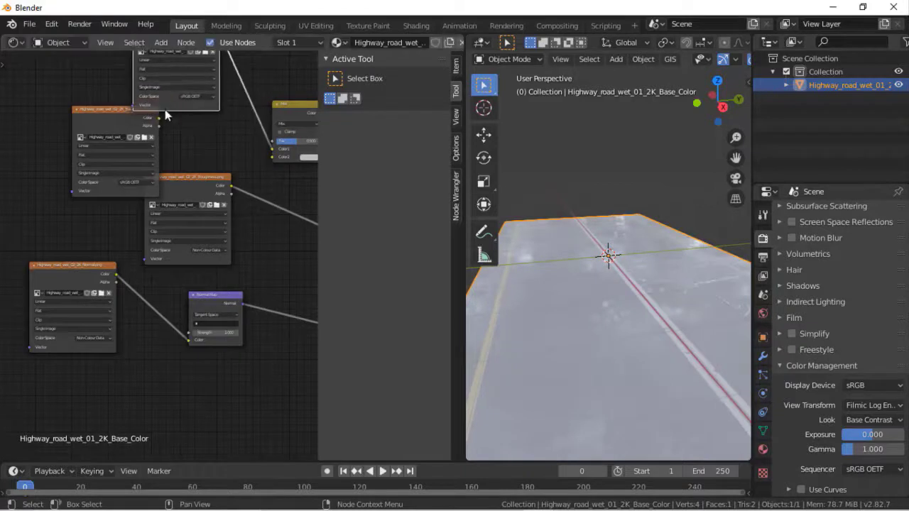
drag(159, 122, 272, 149)
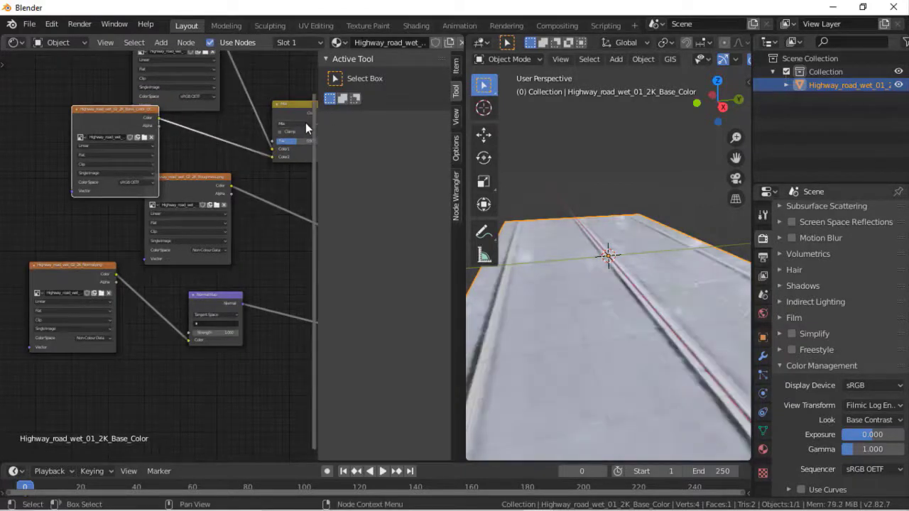
Step: Set the mix node's blend mode to Multiply, move it closer to the textures and set its factor to about 0.94
click(306, 124)
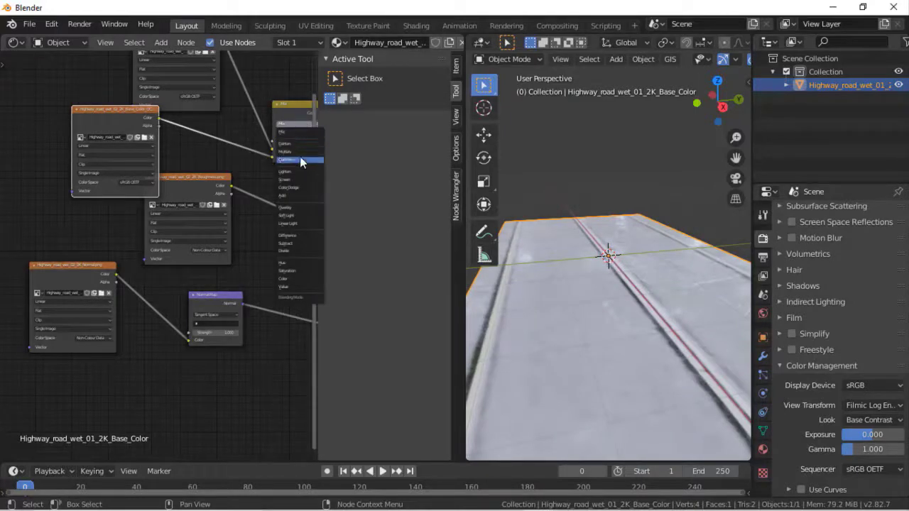
click(300, 159)
click(284, 110)
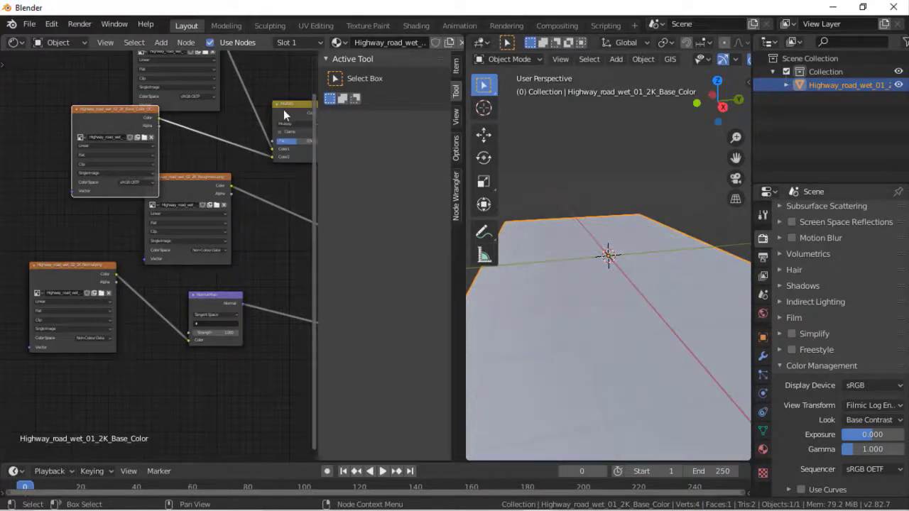
drag(241, 123, 239, 123)
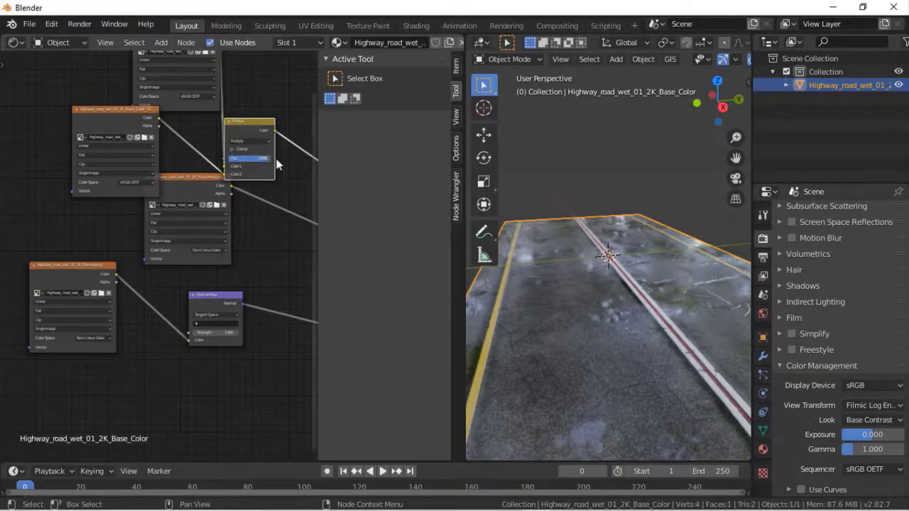
Step: Set the OCC texture's color space to Non-Colour Data and inspect the wet road surface from different angles
drag(720, 111, 518, 249)
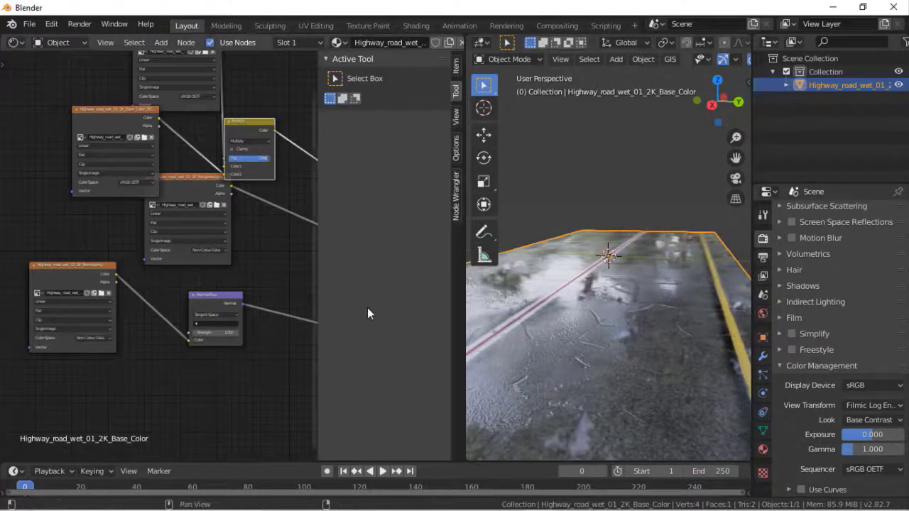
scroll(144, 391, down, 4)
scroll(138, 386, up, 4)
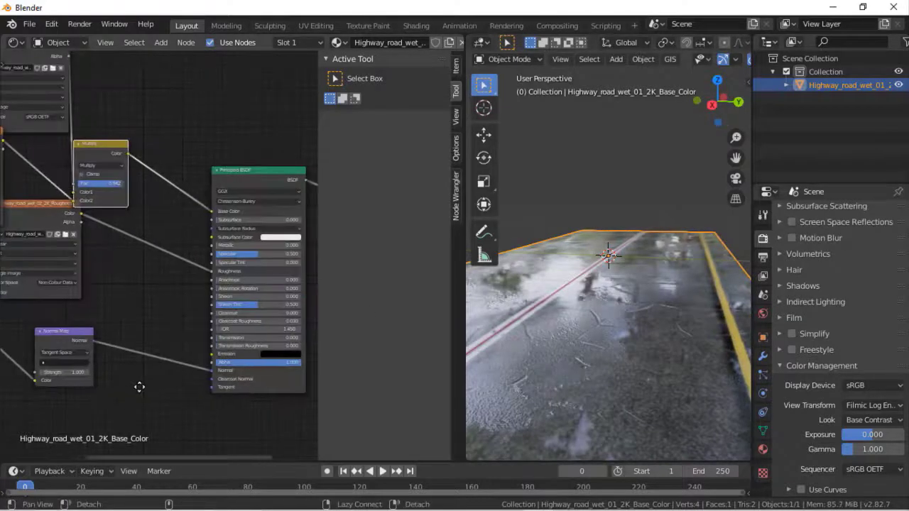
middle_drag(138, 386, 254, 437)
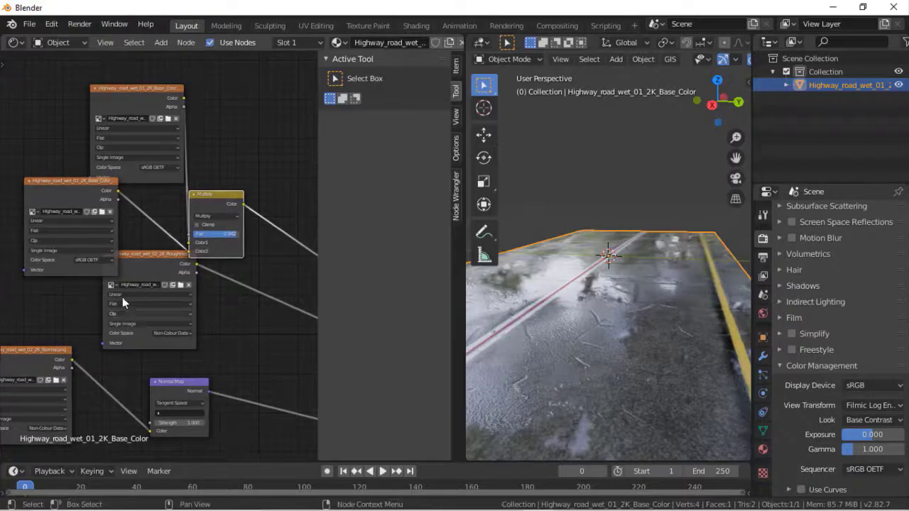
click(100, 260)
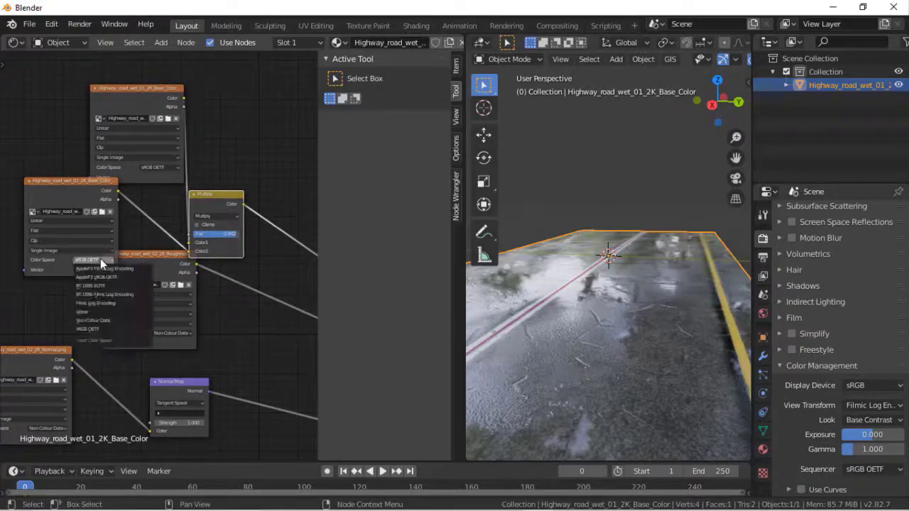
click(118, 321)
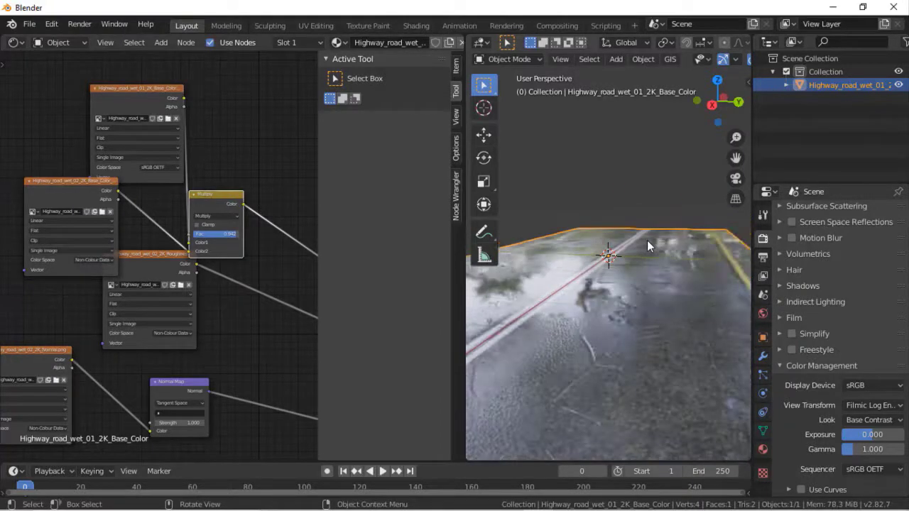
drag(718, 103, 715, 178)
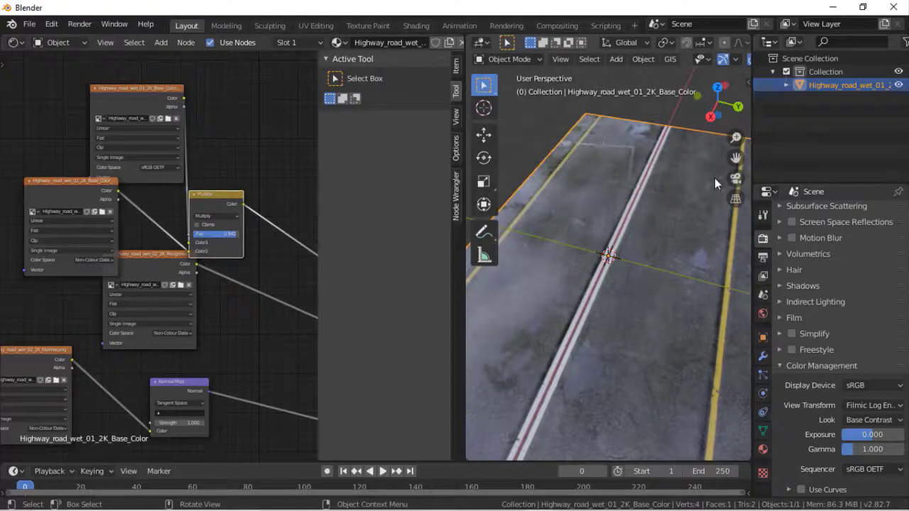
Step: Examine the wet road plane's reflections and occlusion shading from low and side angles
scroll(620, 303, down, 4)
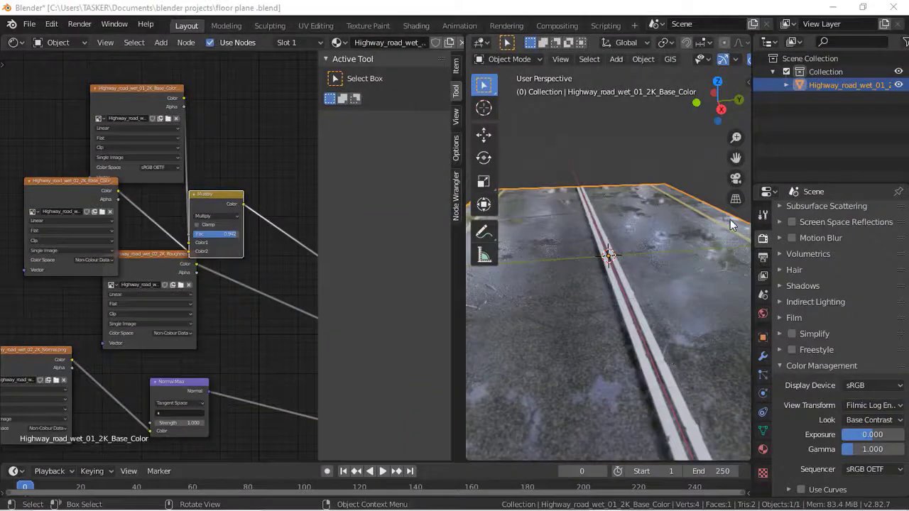
drag(718, 104, 582, 93)
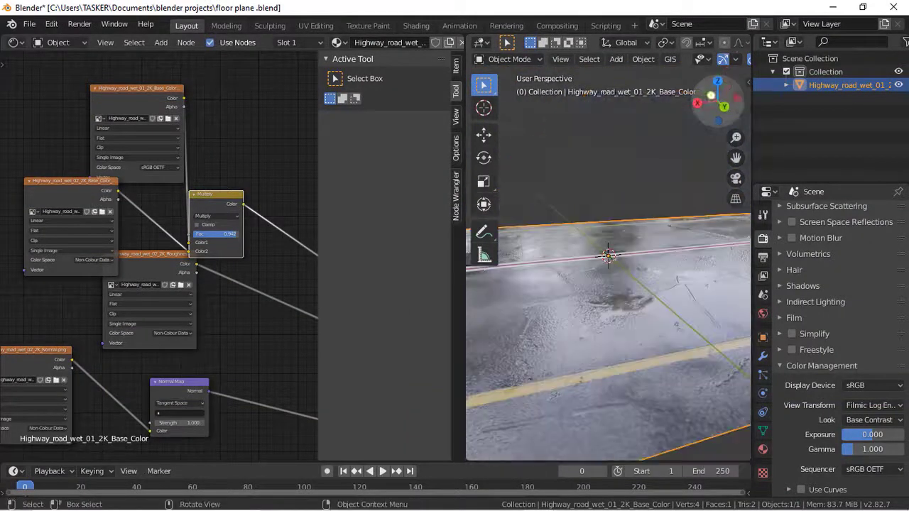
scroll(670, 227, down, 4)
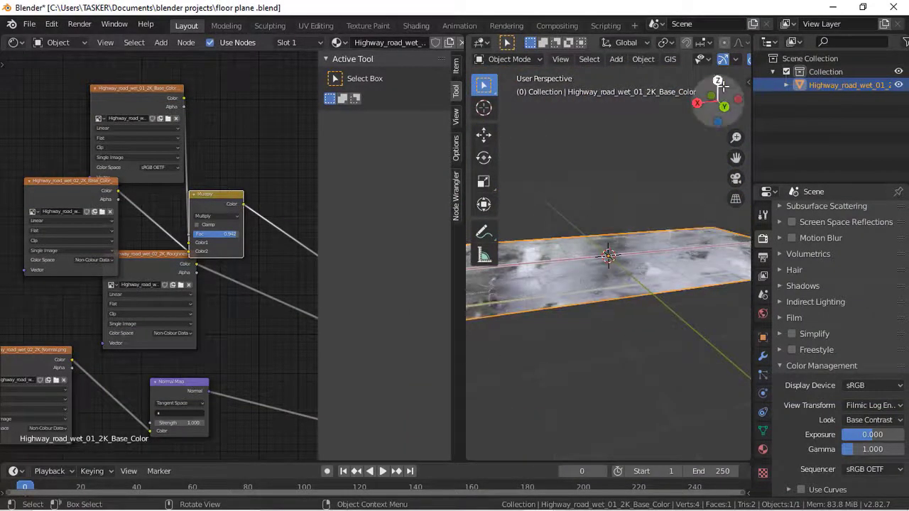
drag(718, 94, 796, 103)
scroll(194, 409, down, 5)
scroll(196, 408, up, 2)
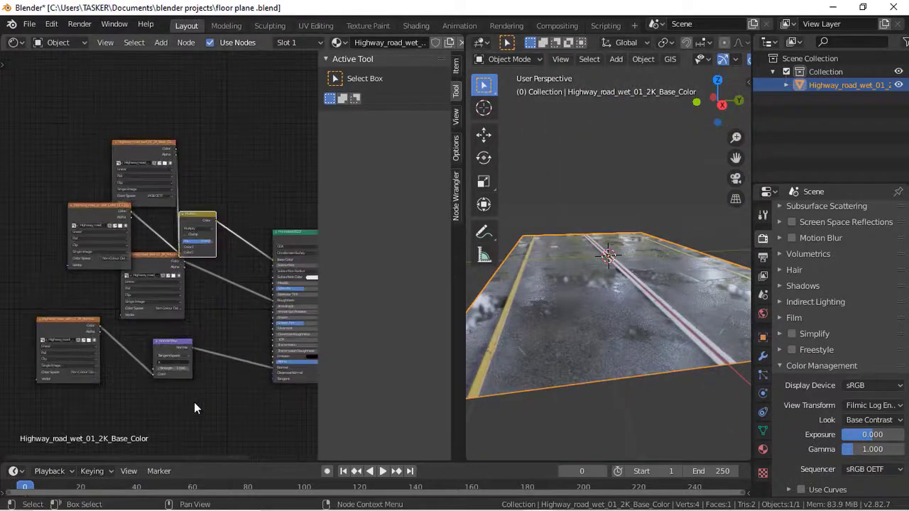
Step: Disconnect the normal map from the Principled BSDF and delete the normal texture and Normal Map nodes
key(n)
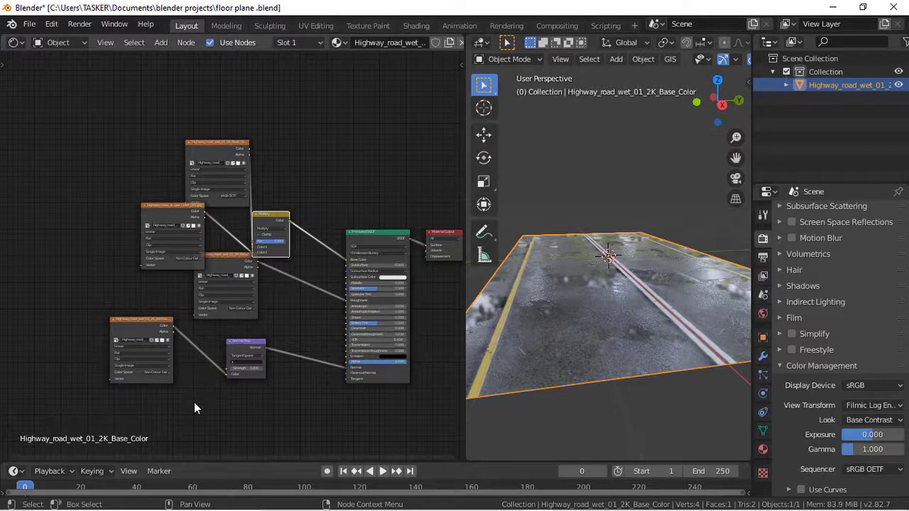
middle_drag(283, 418, 248, 424)
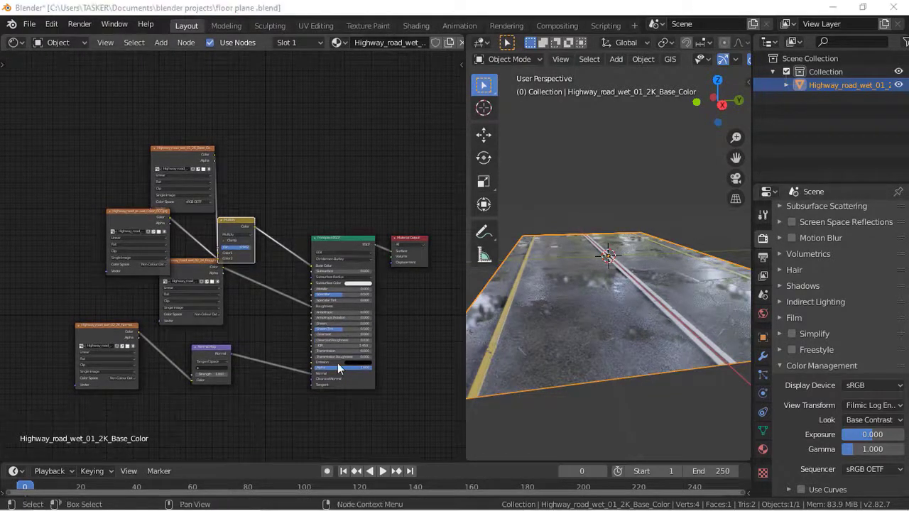
drag(31, 310, 77, 409)
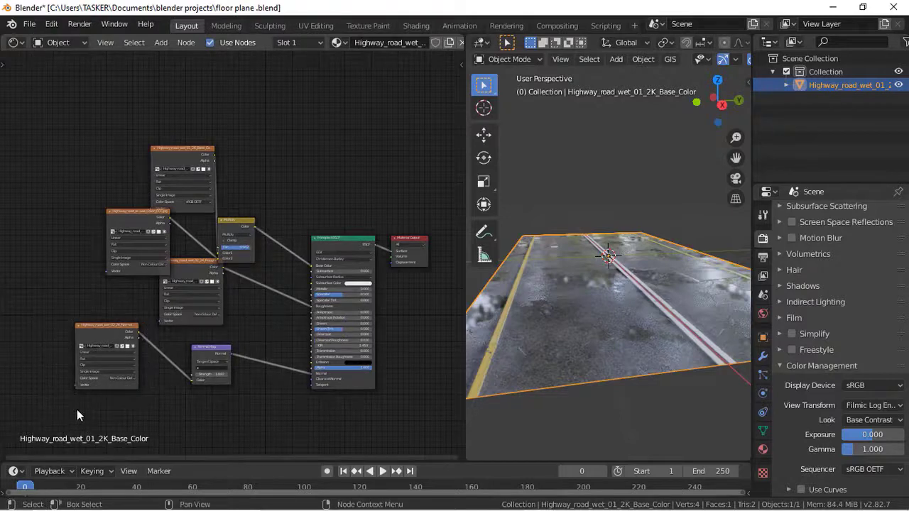
drag(313, 372, 179, 365)
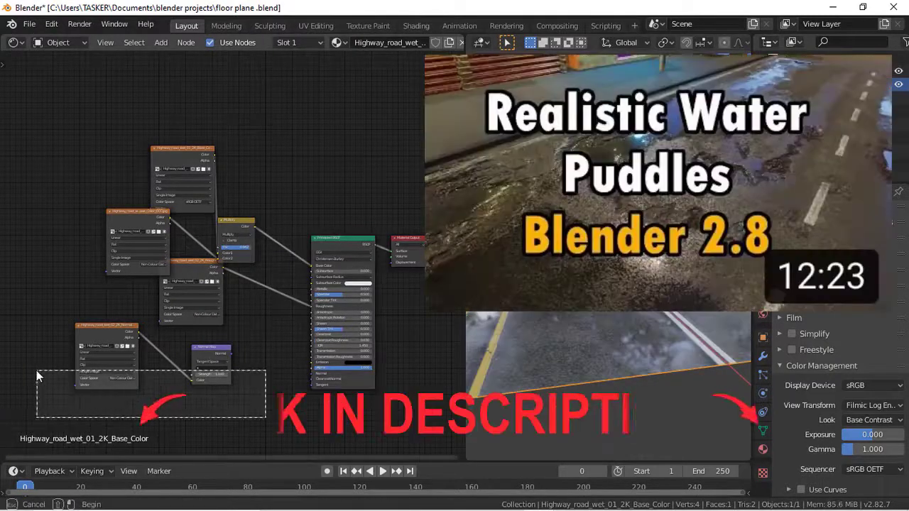
click(105, 342)
key(Delete)
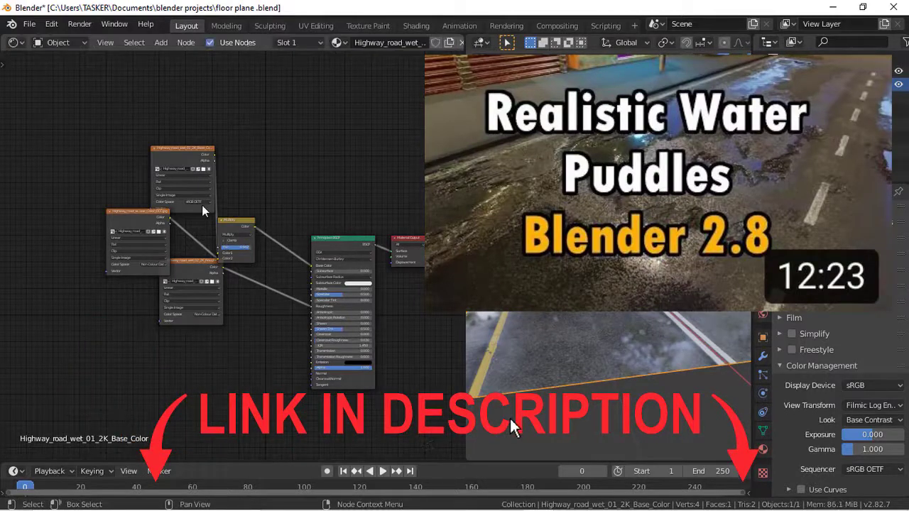
Step: Disconnect the roughness texture from the Principled BSDF and move its node down below the other textures
drag(197, 266, 133, 334)
drag(311, 310, 280, 324)
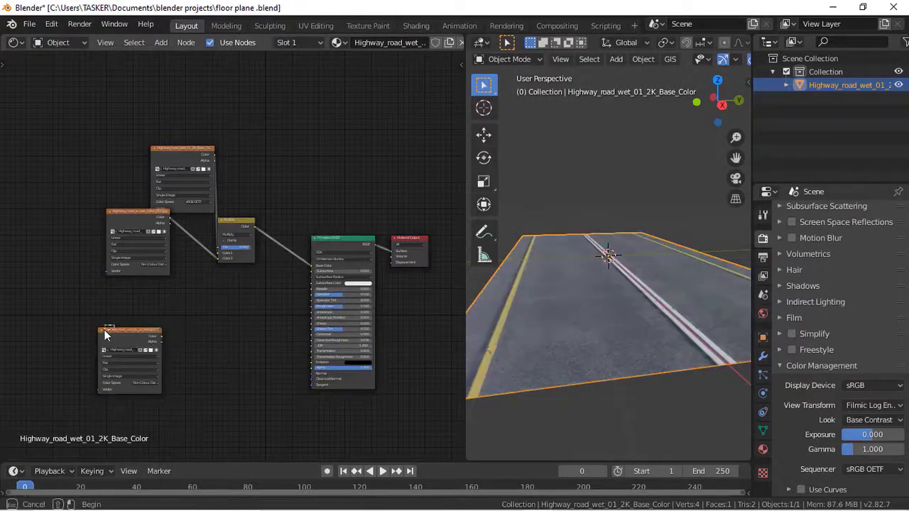
drag(120, 337, 215, 370)
Step: Duplicate the roughness texture node, place the copy above the original and maximize the node editor
key(shift+d)
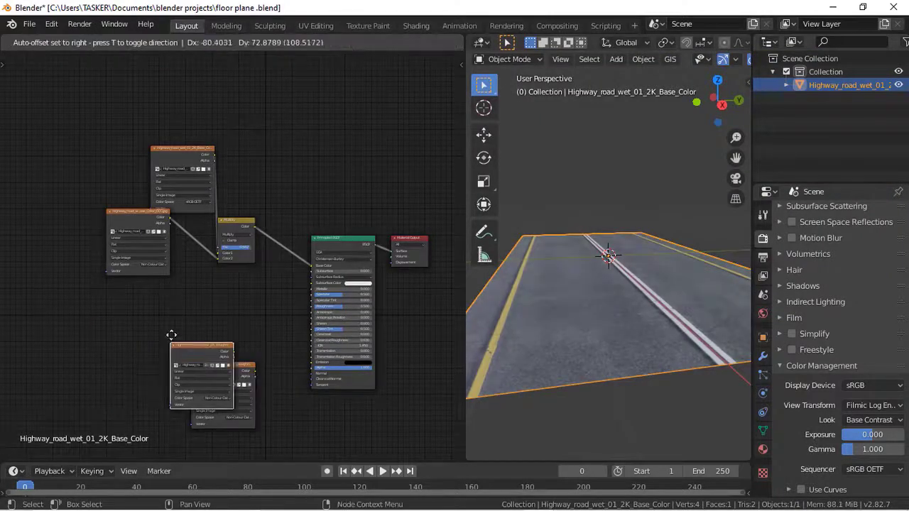
click(154, 310)
scroll(226, 321, up, 5)
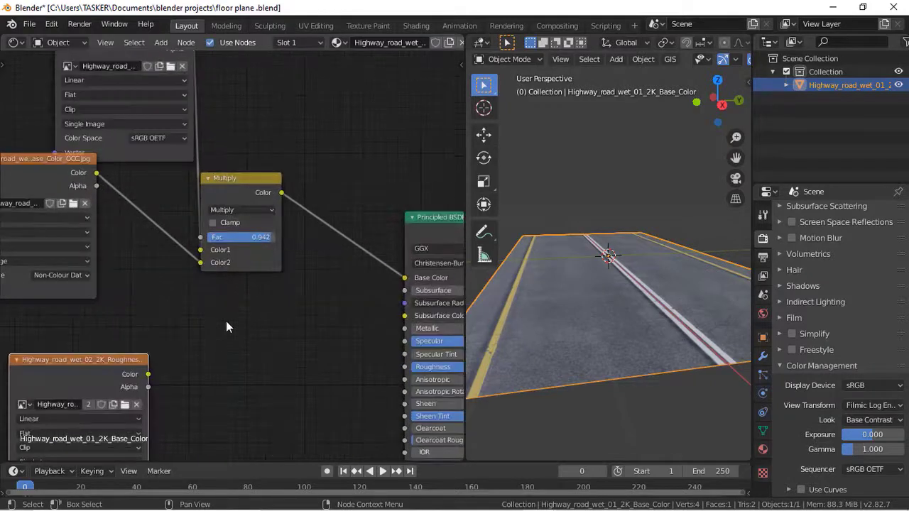
key(ctrl+space)
scroll(475, 362, down, 3)
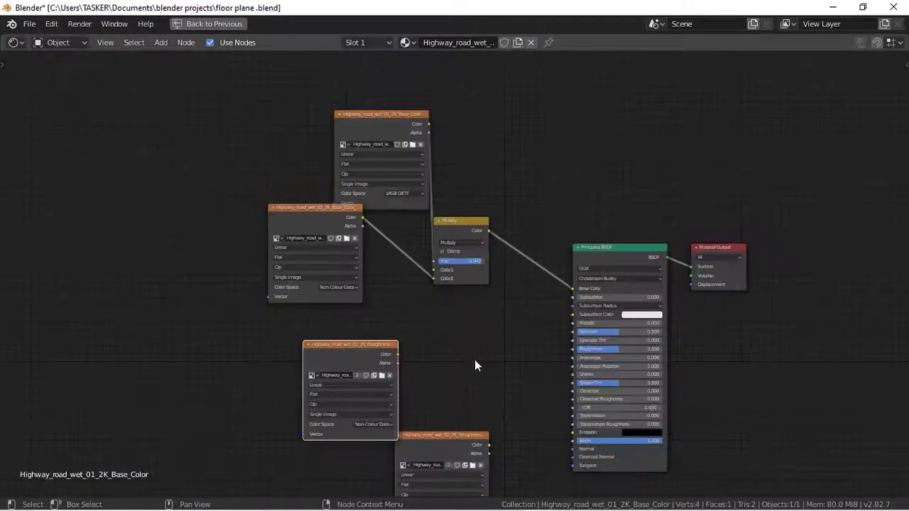
scroll(475, 362, up, 1)
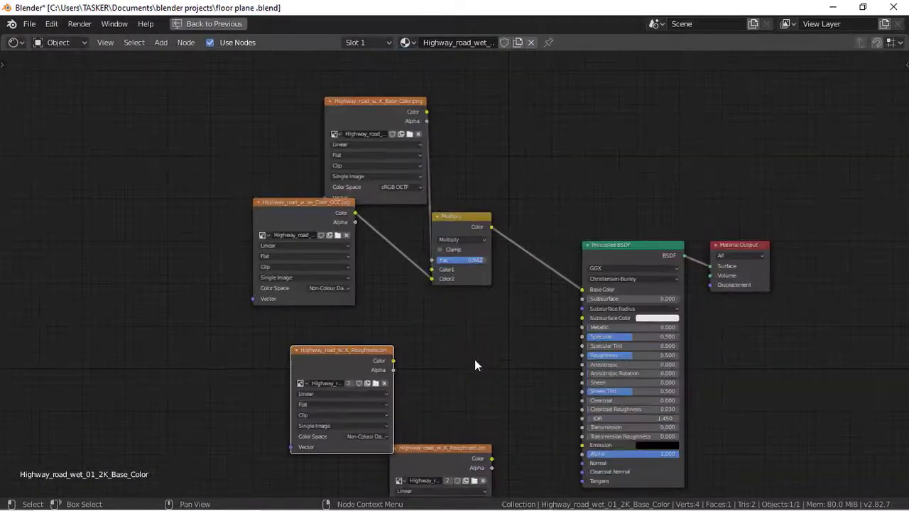
Step: Unlink the image from the copied texture node and start a new image with a width of 2048 px
click(385, 384)
click(334, 384)
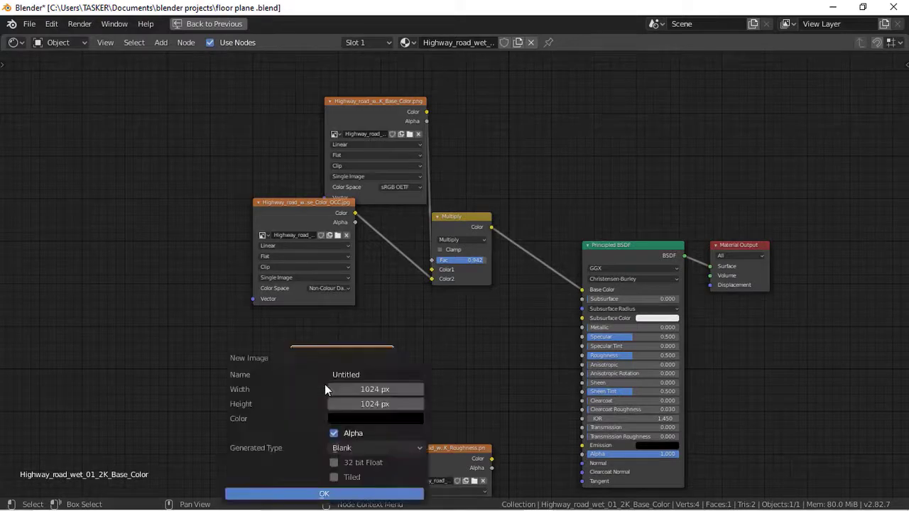
click(380, 389)
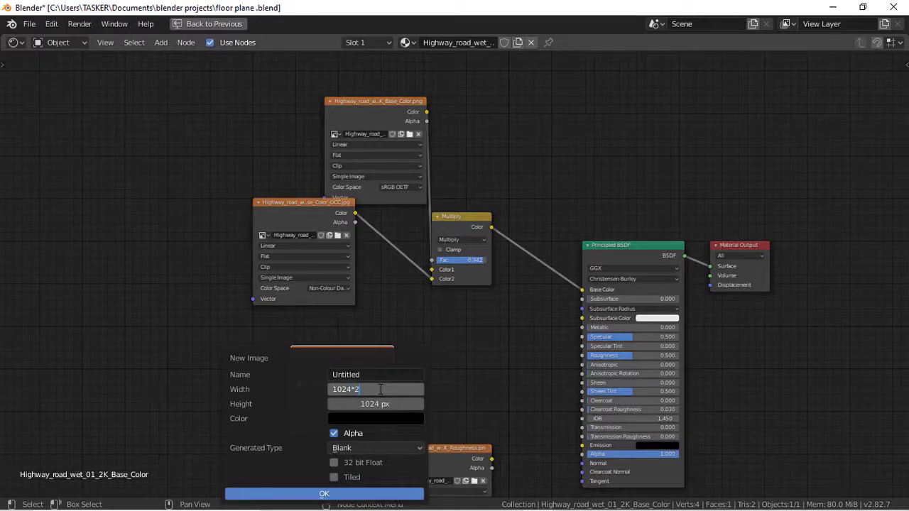
key(Return)
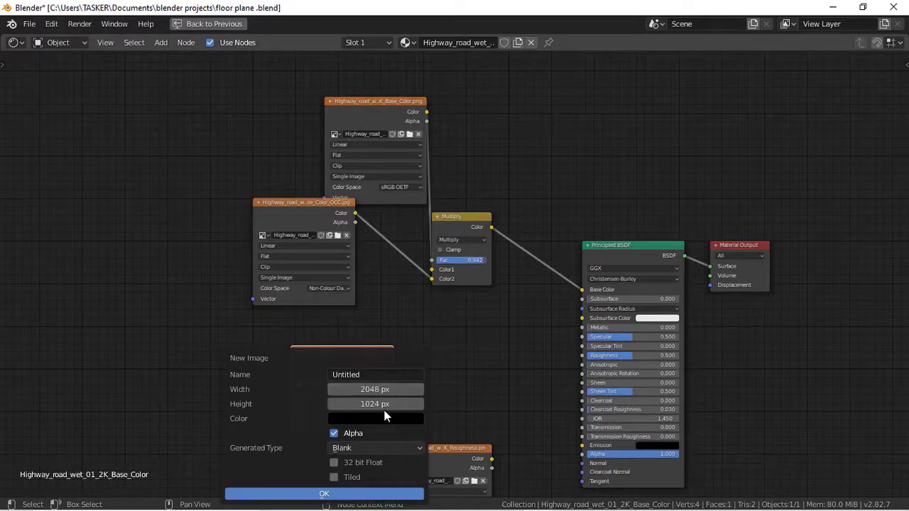
Step: Set the new image's height to 2048 px, name it Puddles and create it
click(385, 409)
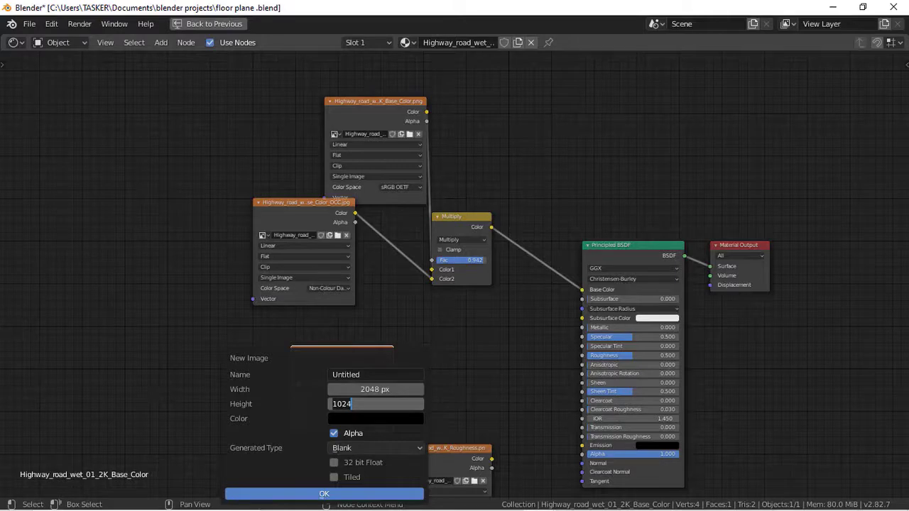
text(*)
key(Return)
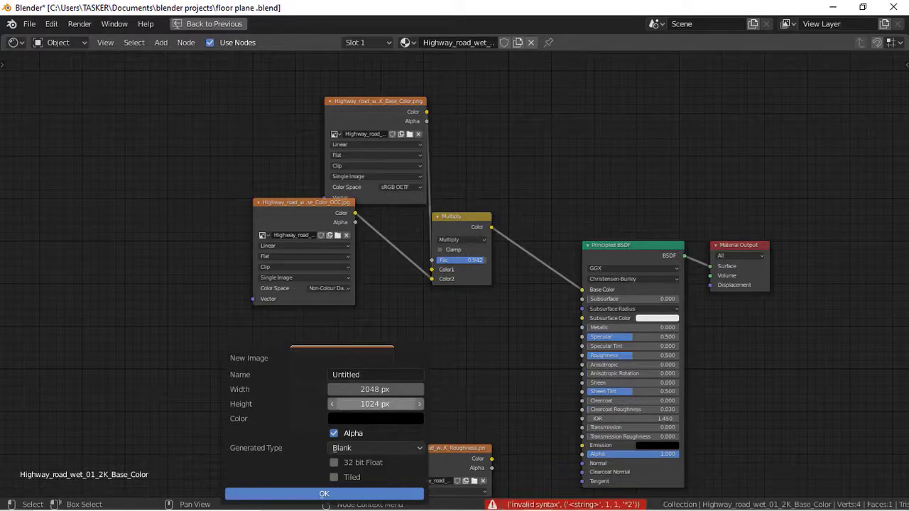
click(376, 404)
click(382, 404)
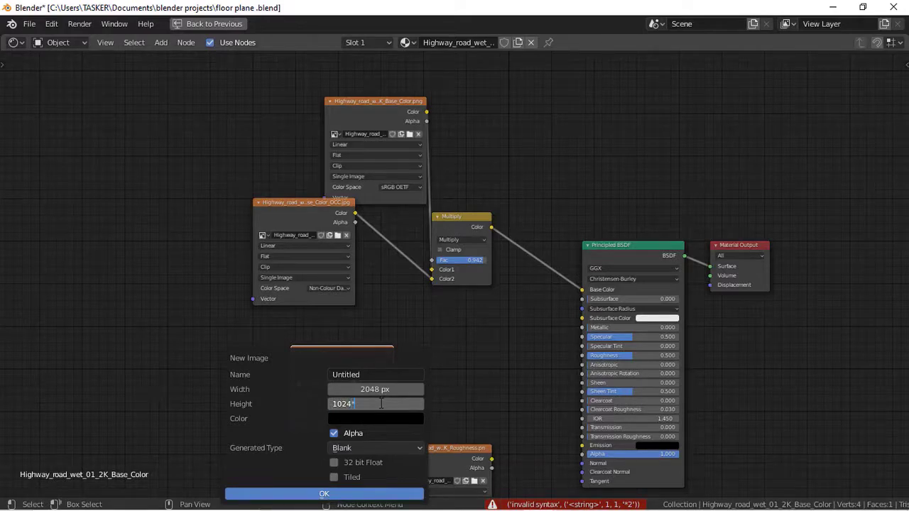
key(Return)
click(367, 377)
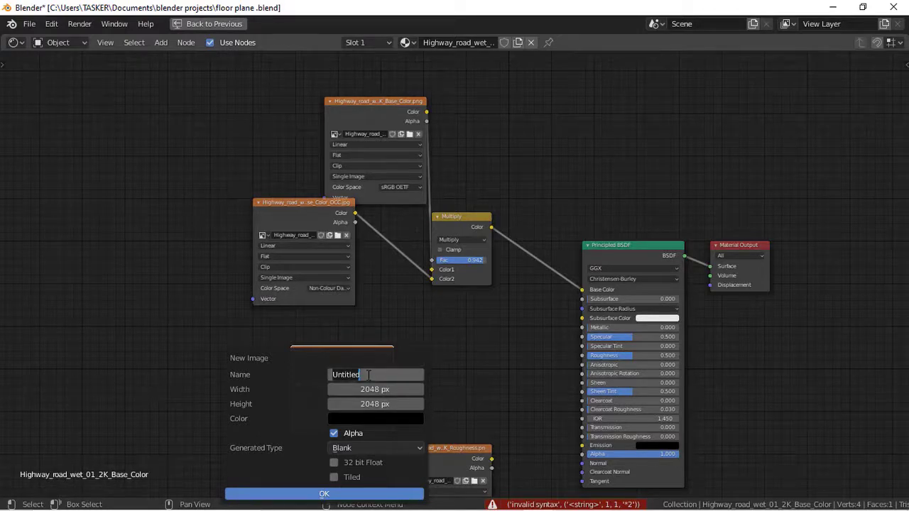
text(uddles)
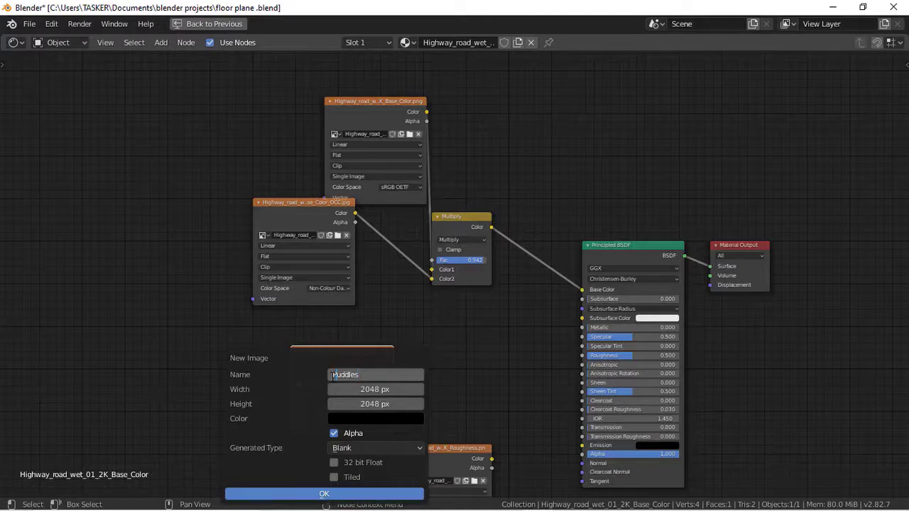
click(392, 494)
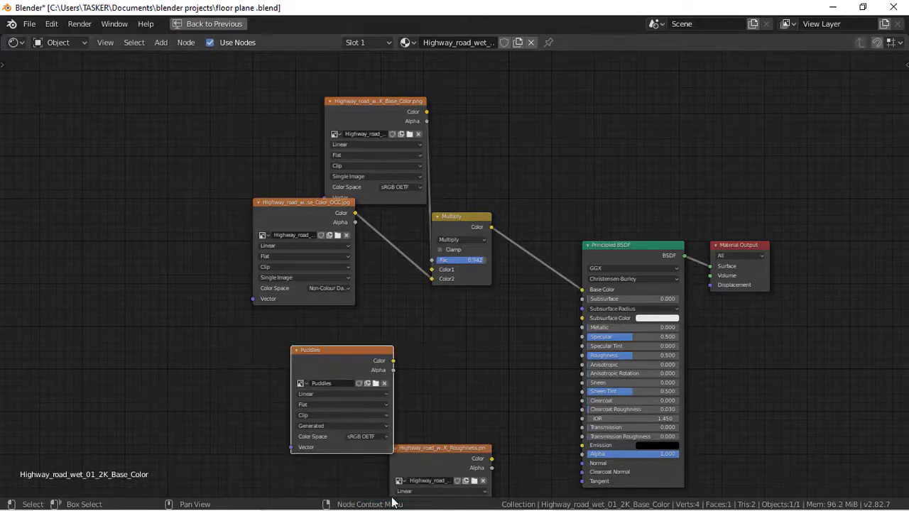
Step: Connect the Puddles texture's Color output to the Principled BSDF's Roughness input and switch to the Texture Paint workspace
drag(393, 362, 583, 357)
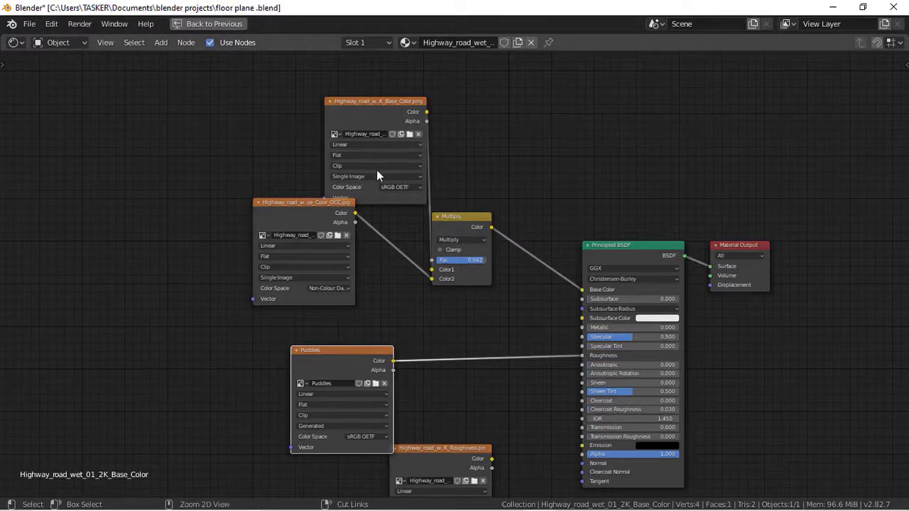
key(ctrl+space)
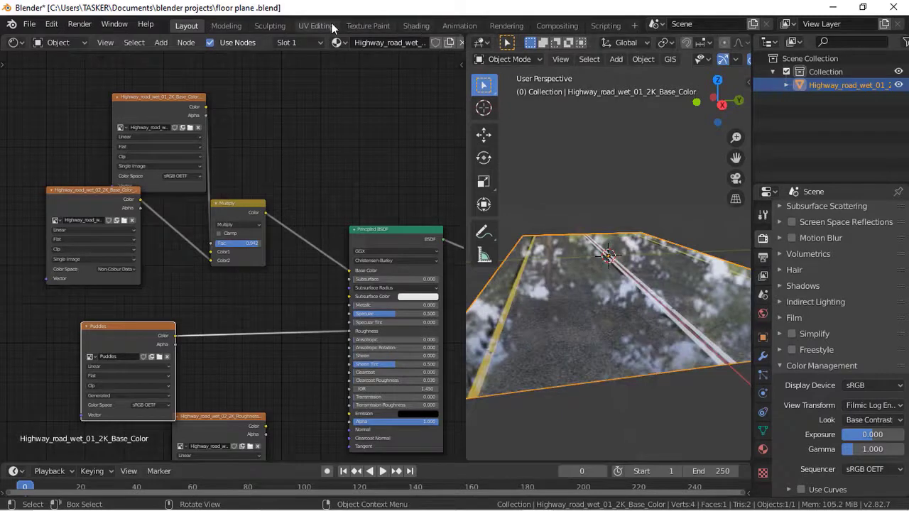
click(369, 26)
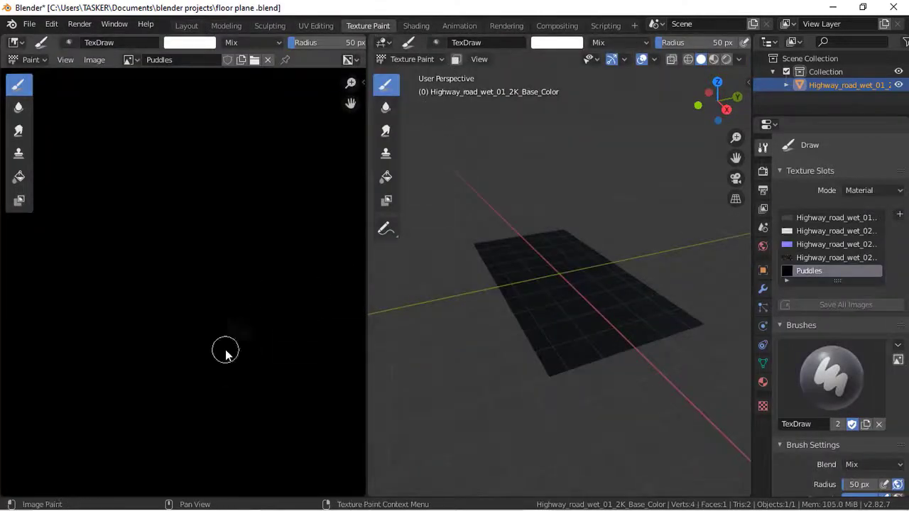
Step: Fit the whole Puddles image in the image editor and set the 3D viewport shading to Material Preview
scroll(225, 351, down, 9)
scroll(225, 351, up, 9)
scroll(225, 351, down, 5)
scroll(455, 293, down, 10)
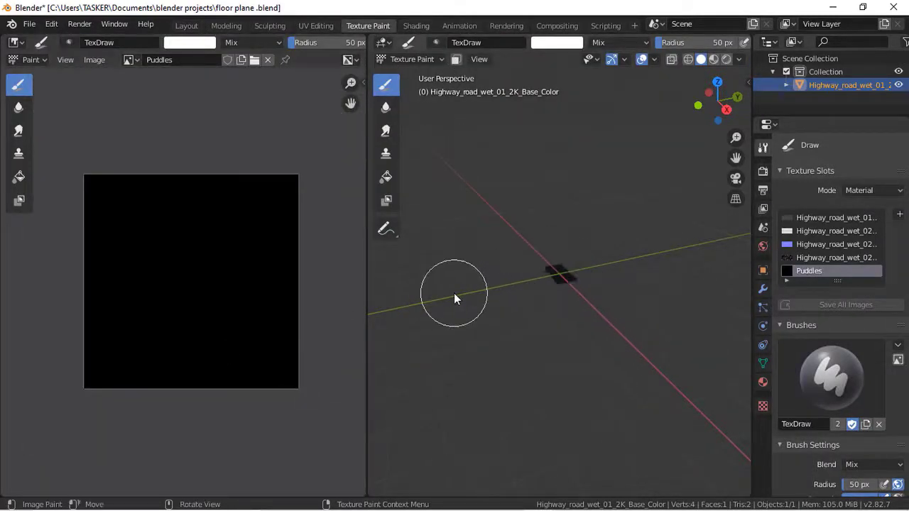
scroll(455, 293, up, 10)
key(z)
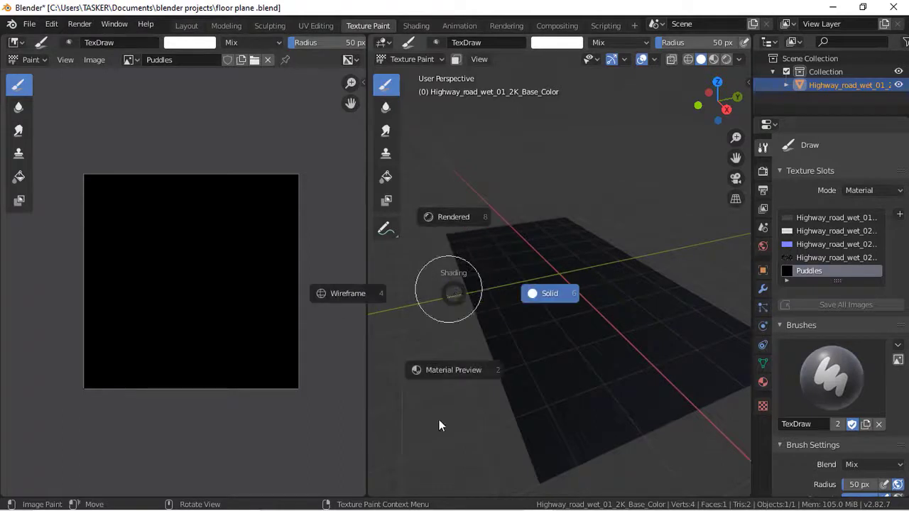
click(446, 375)
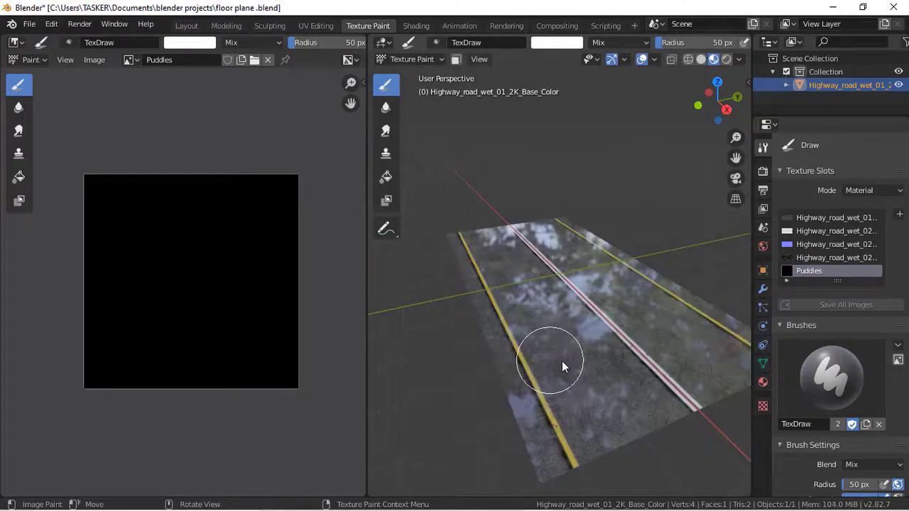
scroll(563, 361, up, 5)
scroll(564, 361, down, 8)
scroll(563, 361, up, 4)
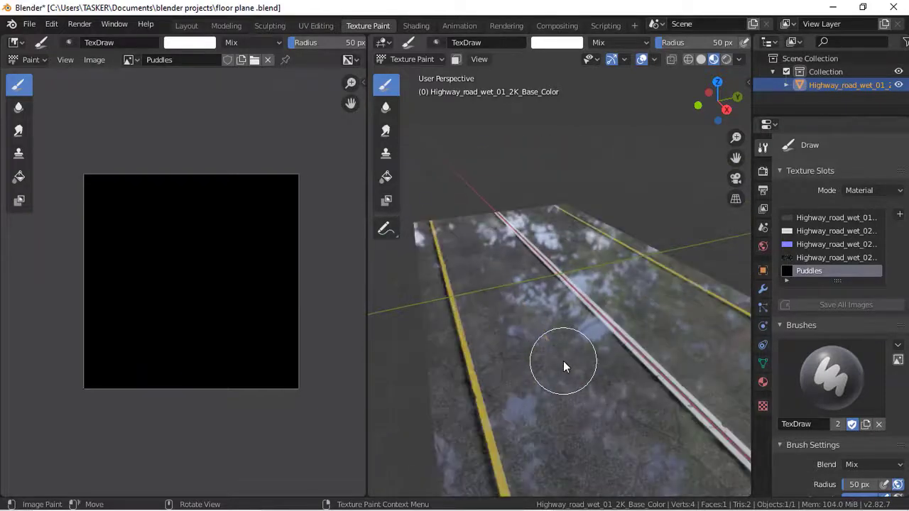
Step: Fill the entire Puddles image with white on the road plane using the Fill tool
click(386, 177)
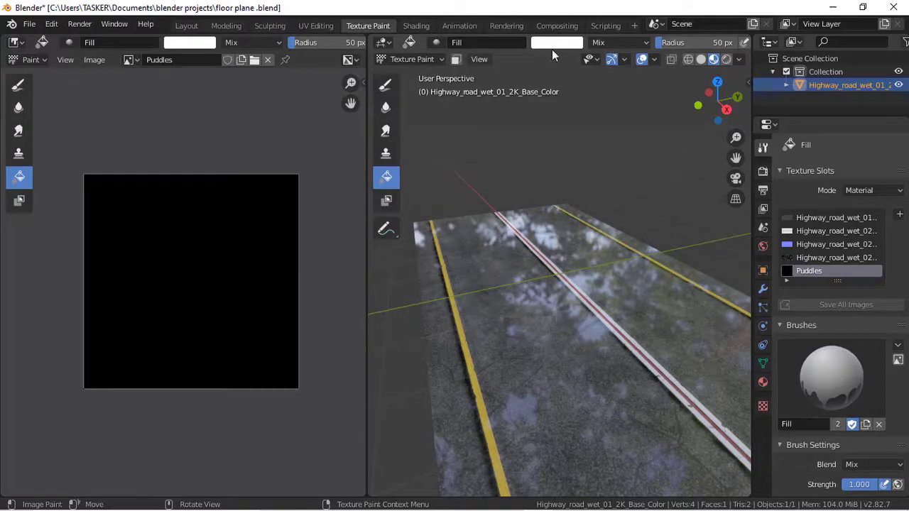
click(531, 284)
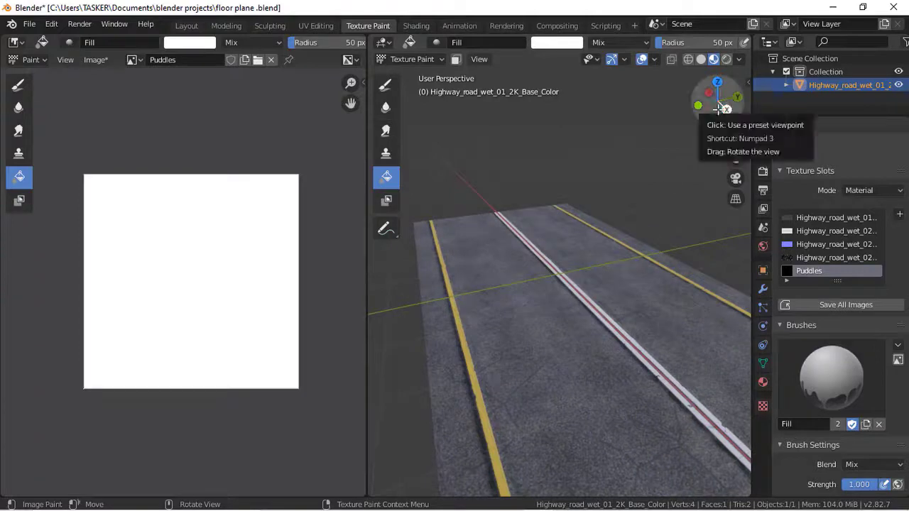
Step: View the road lengthwise, activate the Draw brush and set its color to black
mouse_move(721, 108)
mouse_down()
mouse_move(696, 128)
mouse_move(703, 153)
mouse_move(672, 225)
mouse_move(718, 103)
mouse_up()
click(386, 84)
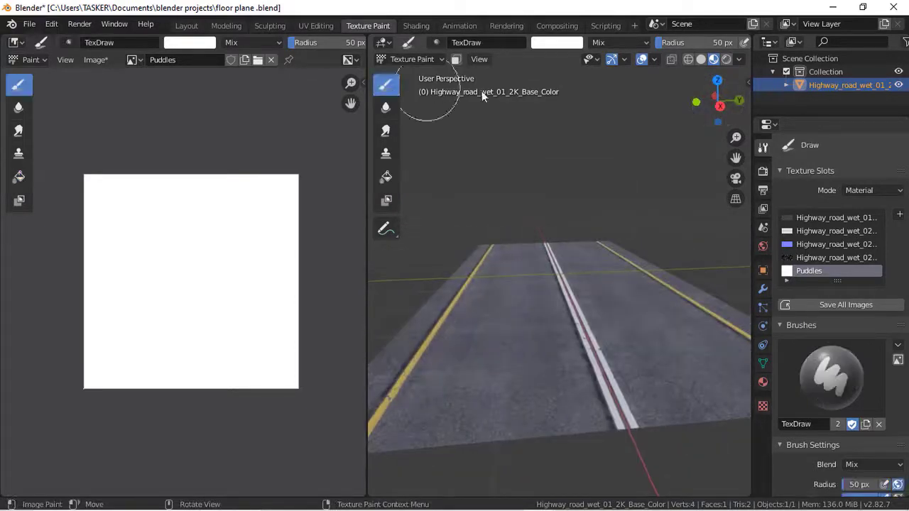
click(577, 42)
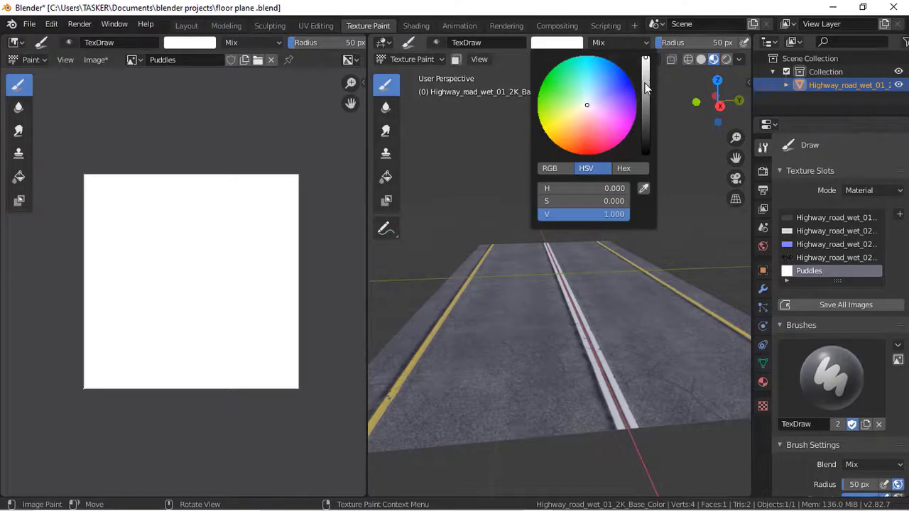
scroll(646, 87, down, 20)
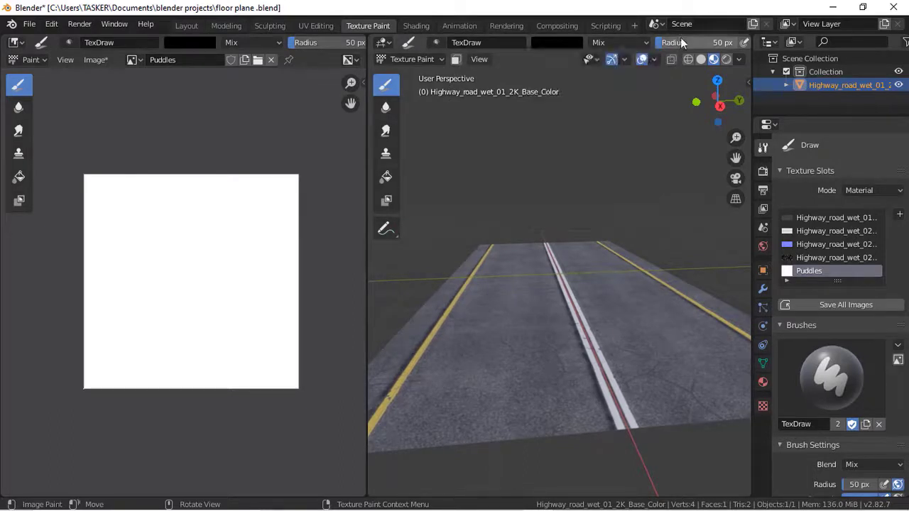
Step: Try painting one large black puddle across the road's center line at full brush strength, and undo the stroke
scroll(680, 42, down, 6)
click(609, 42)
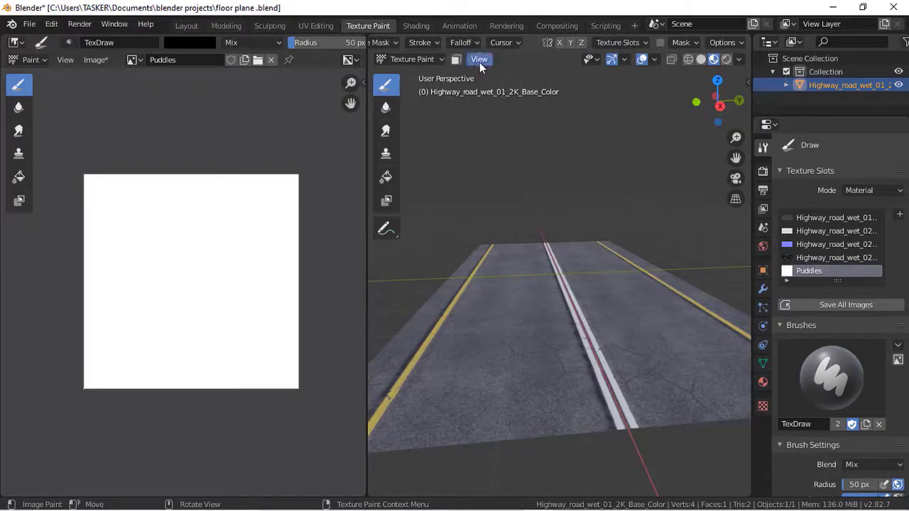
scroll(494, 43, up, 8)
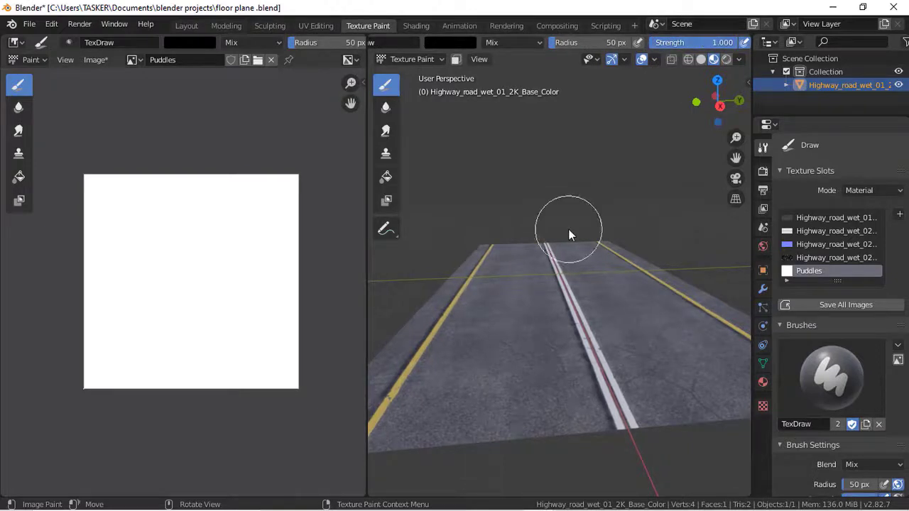
mouse_move(488, 361)
mouse_down()
mouse_move(551, 352)
mouse_move(533, 344)
mouse_up()
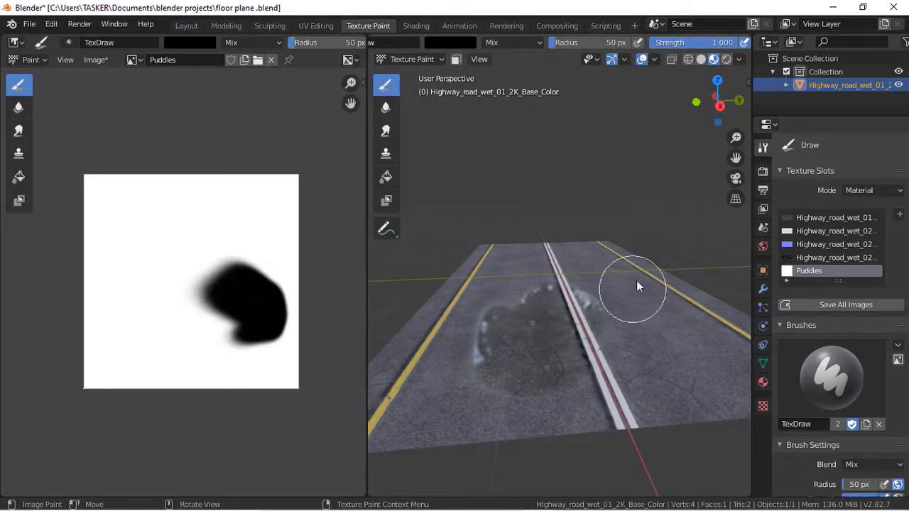
drag(719, 107, 602, 342)
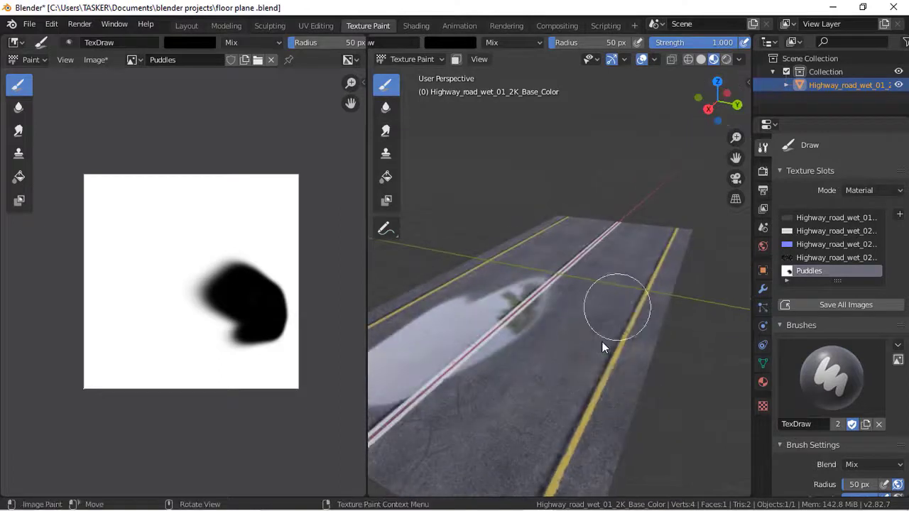
key(ctrl+z)
Step: Paint several separate, irregular black puddle shapes over both lanes along the whole road with the 50 px Draw brush
mouse_move(557, 381)
mouse_down()
mouse_move(528, 419)
mouse_move(536, 387)
mouse_up()
mouse_move(717, 105)
mouse_down()
mouse_move(679, 115)
mouse_move(589, 284)
mouse_up()
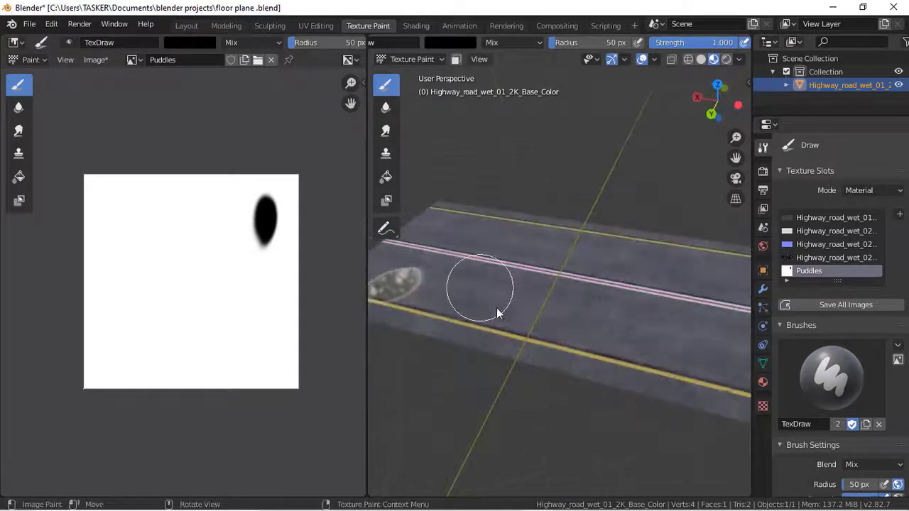
drag(480, 289, 579, 312)
drag(714, 103, 618, 342)
mouse_move(505, 373)
mouse_down()
mouse_move(589, 410)
mouse_move(535, 467)
mouse_move(534, 489)
mouse_move(533, 425)
mouse_move(518, 488)
mouse_move(525, 491)
mouse_up()
drag(717, 100, 679, 104)
mouse_move(581, 346)
mouse_down()
mouse_move(630, 305)
mouse_move(596, 360)
mouse_move(554, 389)
mouse_move(624, 317)
mouse_move(583, 310)
mouse_up()
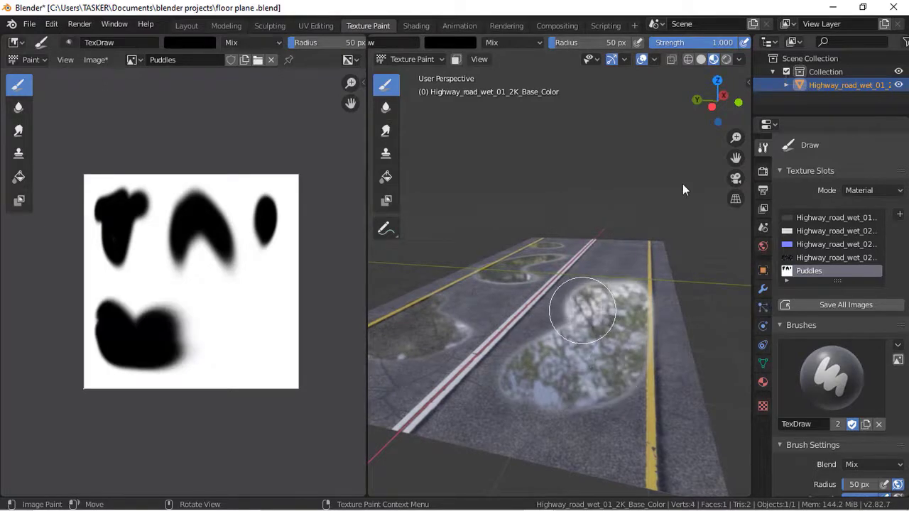
mouse_move(708, 128)
mouse_down()
mouse_move(675, 139)
mouse_move(640, 264)
mouse_up()
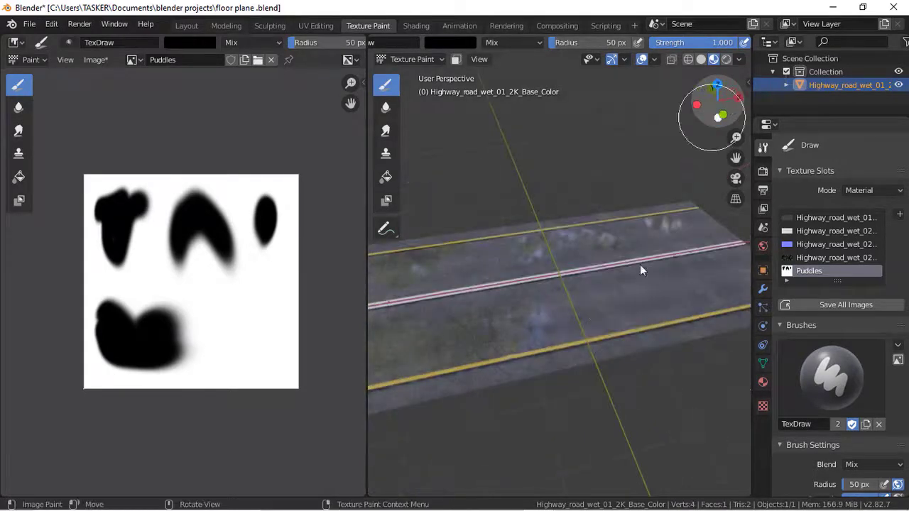
mouse_move(715, 259)
mouse_down()
mouse_move(667, 280)
mouse_move(652, 301)
mouse_move(724, 259)
mouse_move(724, 268)
mouse_up()
mouse_move(717, 103)
mouse_down()
mouse_move(678, 108)
mouse_move(702, 128)
mouse_move(731, 98)
mouse_up()
click(554, 340)
click(483, 431)
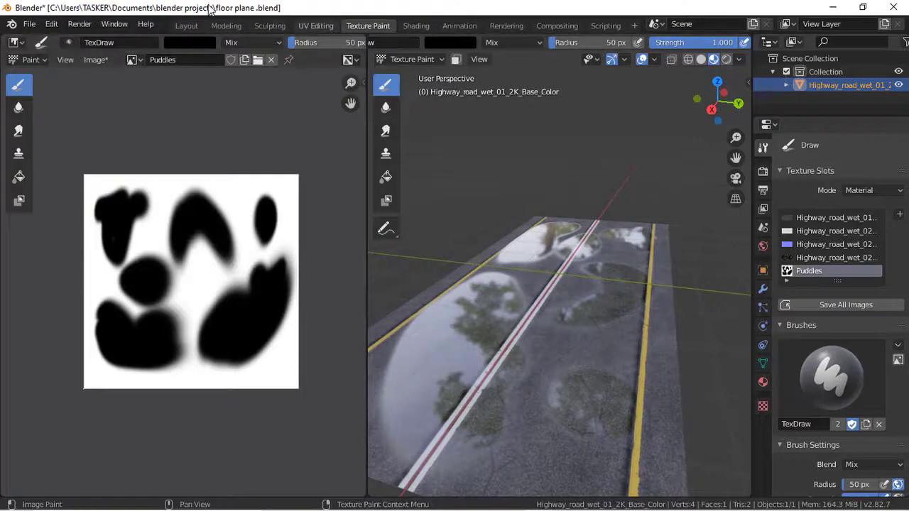
Step: Return to the Layout workspace and place the Highway_road_wet_02_2K_Roughness texture node clear below the Puddles node
click(184, 26)
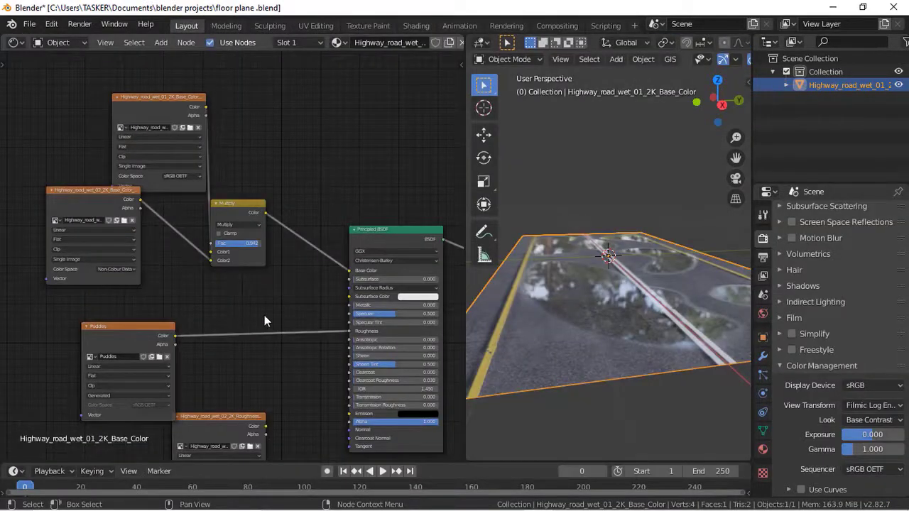
scroll(264, 321, down, 3)
scroll(264, 321, up, 2)
middle_drag(283, 297, 263, 235)
drag(194, 331, 109, 355)
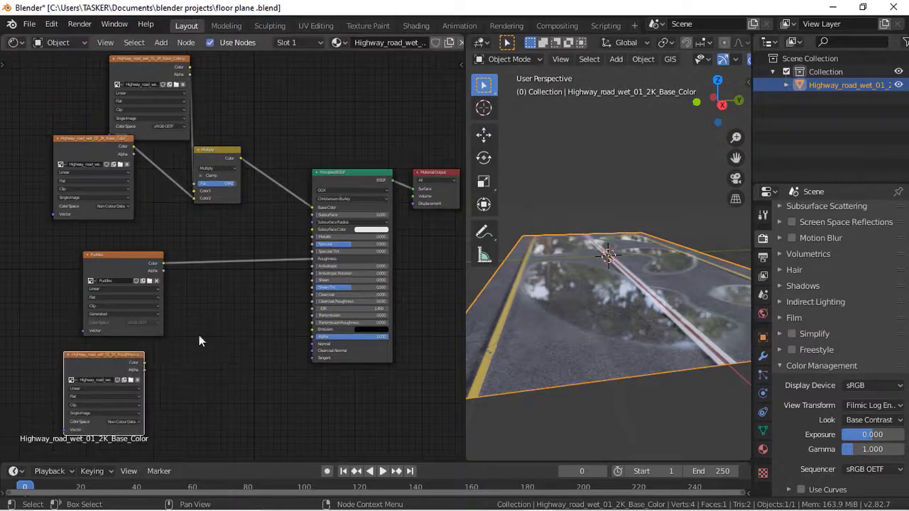
Step: Add a MixRGB node on the link between the Puddles texture and the Principled BSDF's Roughness
key(shift+a)
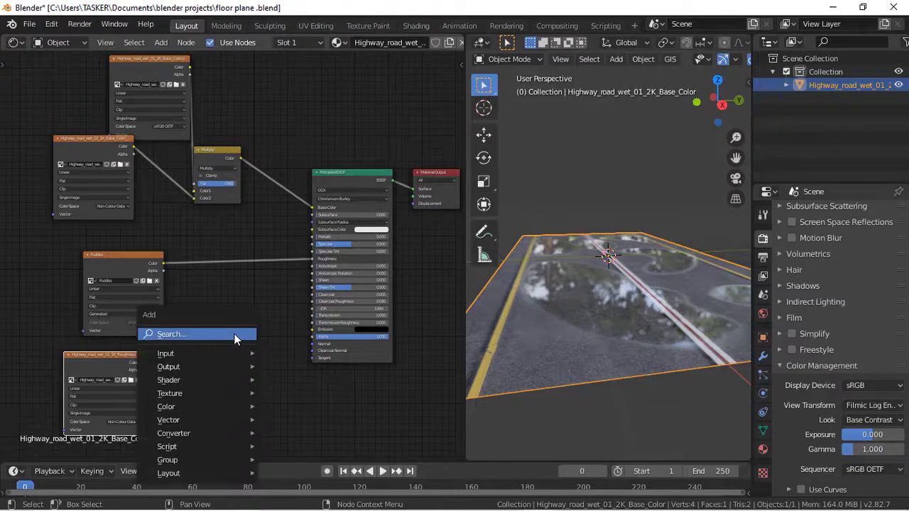
click(235, 337)
text(mix)
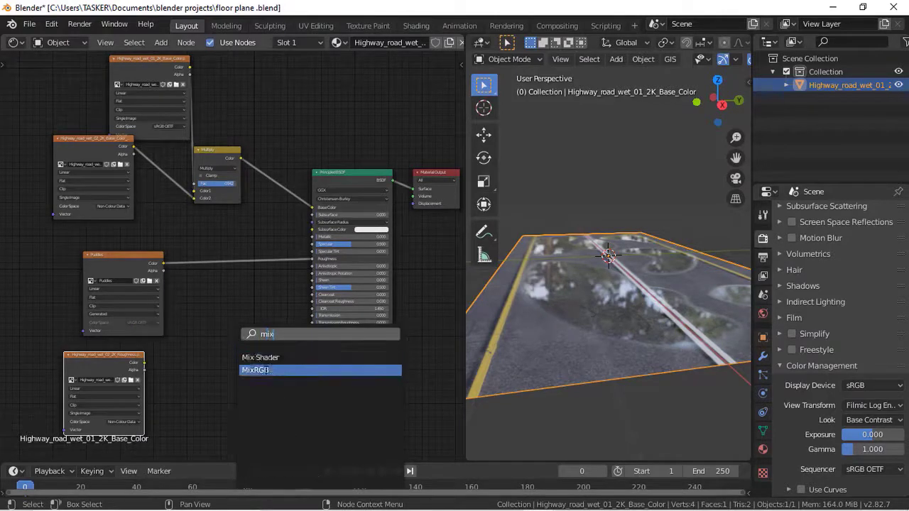
click(266, 370)
click(211, 269)
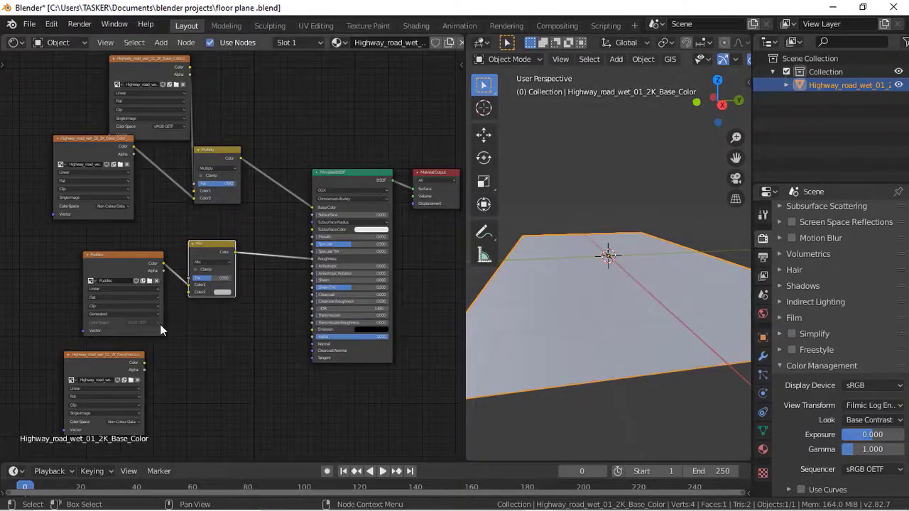
Step: Connect the roughness texture's Color to the new mix node's Color2 and set its blend mode to Multiply
scroll(160, 324, up, 1)
scroll(165, 399, down, 2)
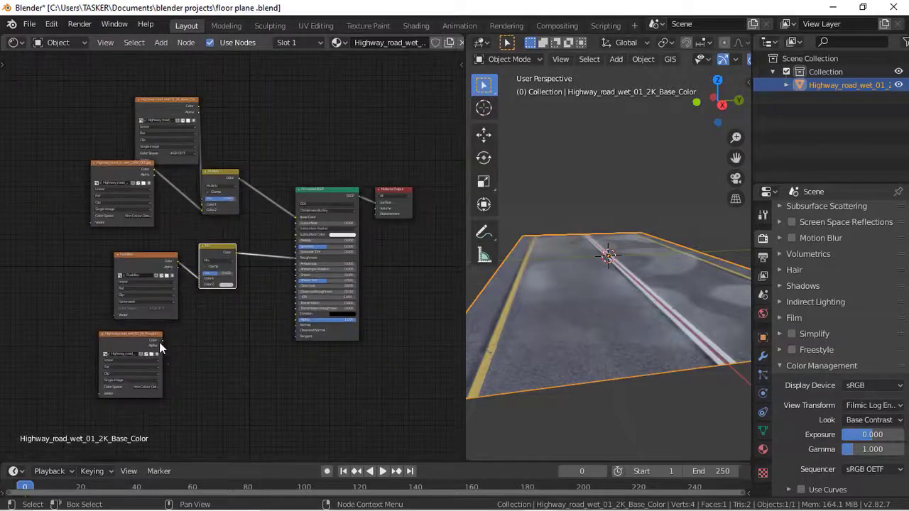
drag(160, 341, 170, 334)
drag(202, 282, 203, 287)
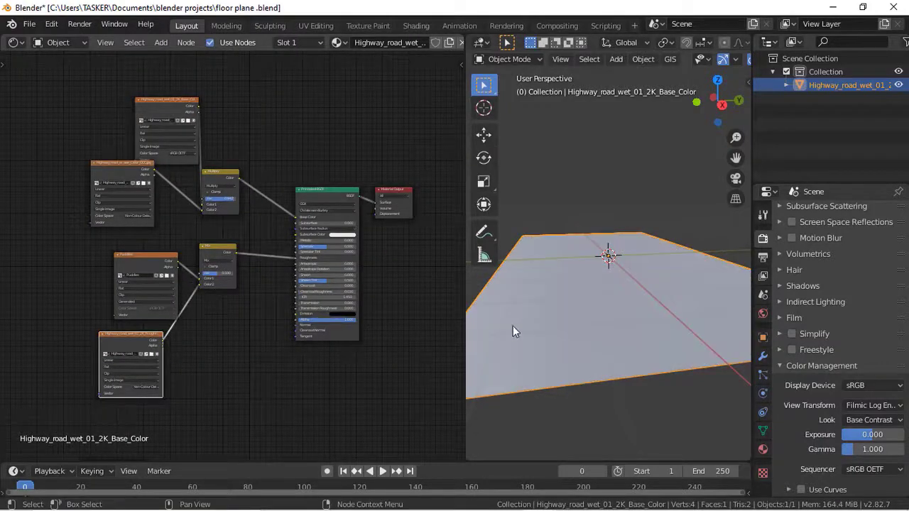
scroll(376, 257, up, 2)
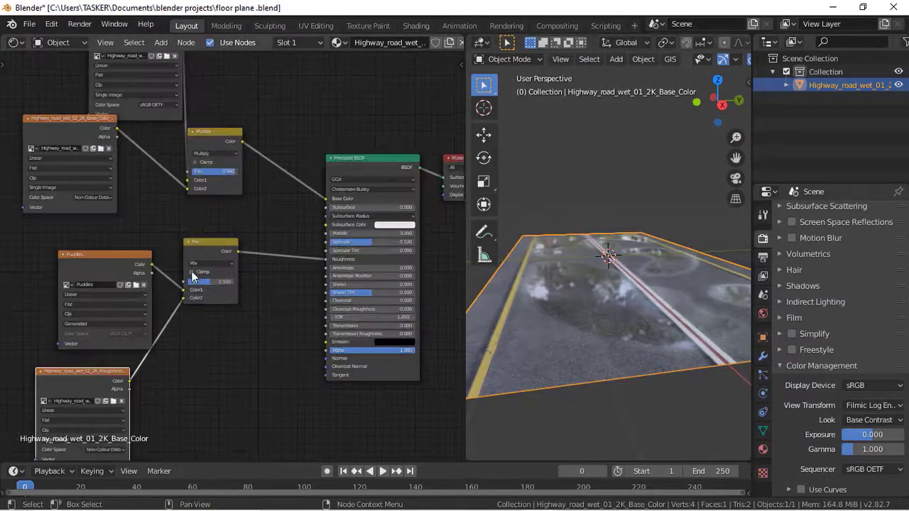
click(211, 266)
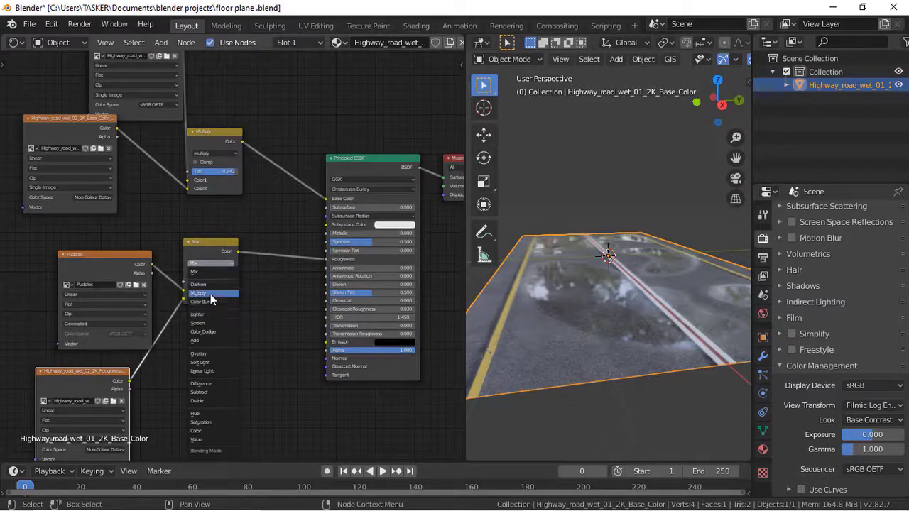
click(211, 293)
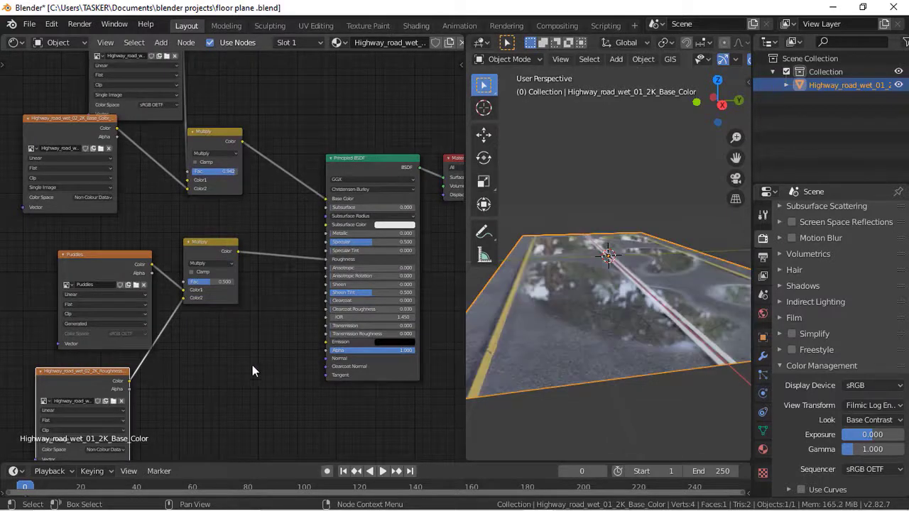
Step: Move the roughness texture node up against the Puddles node and inspect the road's puddle reflections from several angles
mouse_move(719, 102)
mouse_down()
mouse_move(682, 164)
mouse_move(680, 108)
mouse_move(711, 113)
mouse_up()
mouse_move(78, 376)
mouse_down()
mouse_move(116, 356)
mouse_move(79, 359)
mouse_up()
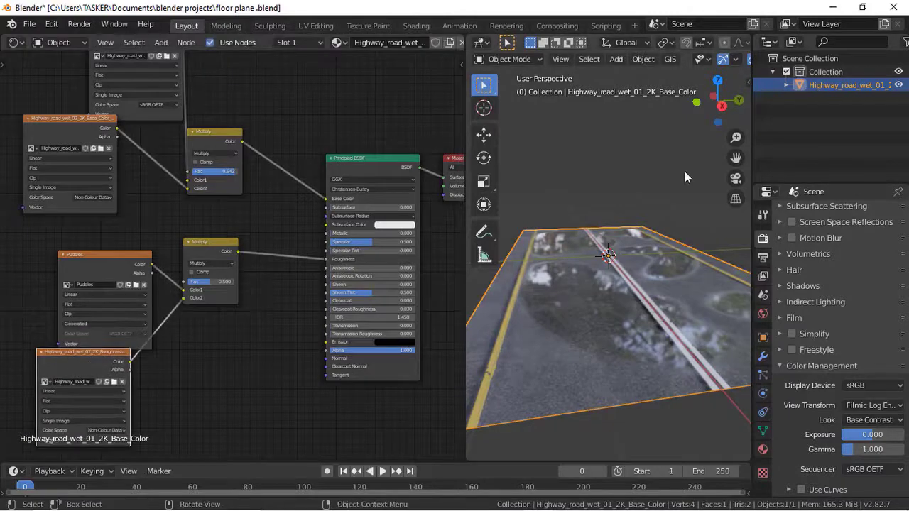
mouse_move(714, 105)
mouse_down()
mouse_move(706, 108)
mouse_move(724, 107)
mouse_move(710, 117)
mouse_up()
scroll(678, 239, up, 5)
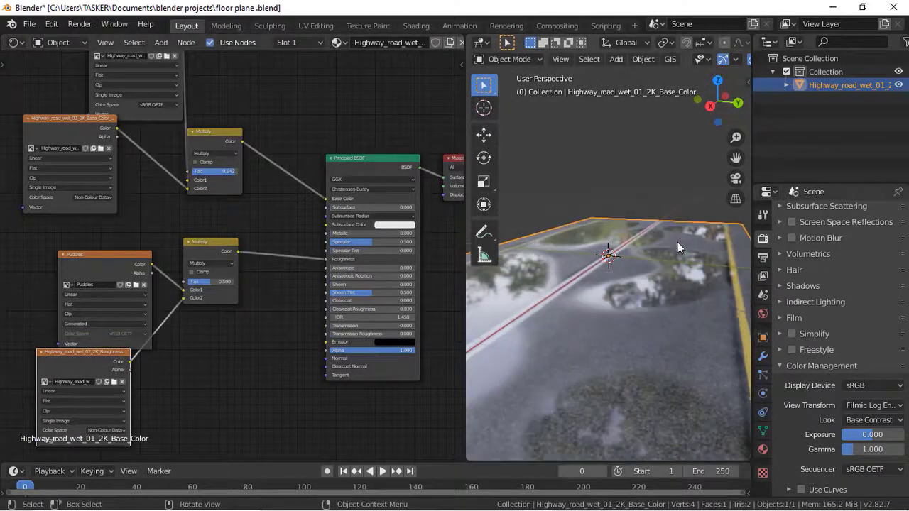
drag(721, 93, 716, 108)
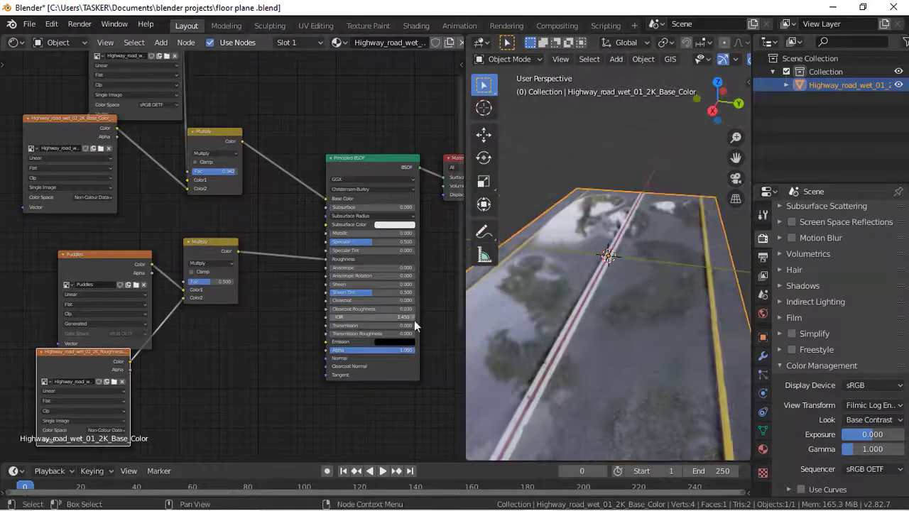
Step: Insert a ColorRamp node between the roughness texture and the roughness Multiply node's Color2 input
key(shift+a)
click(267, 354)
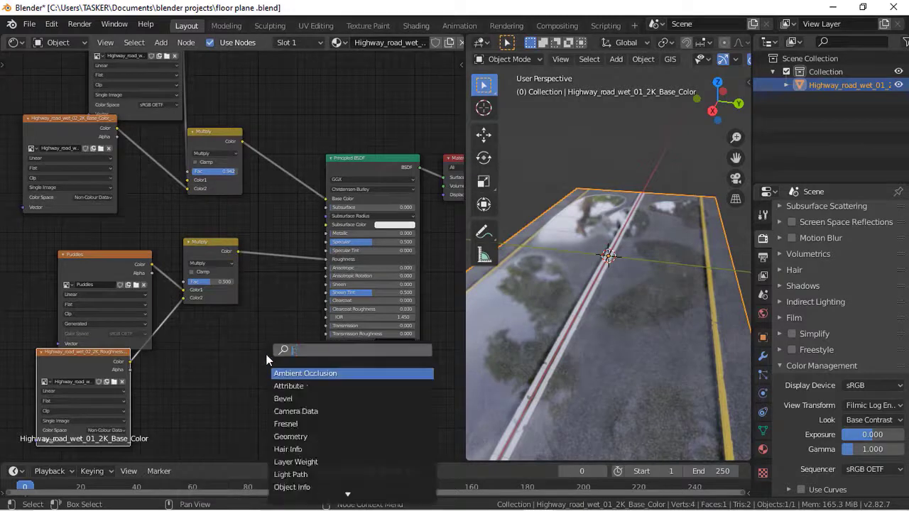
text(col)
key(Down)
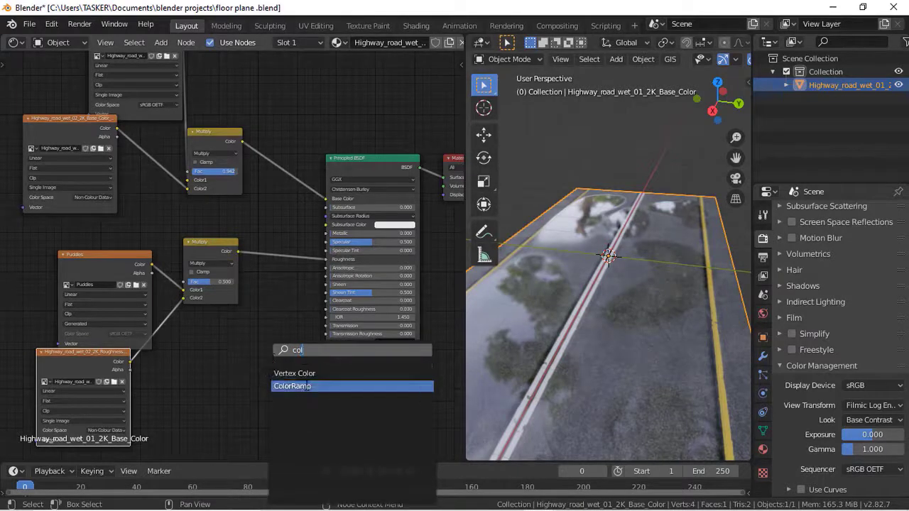
key(Return)
click(120, 331)
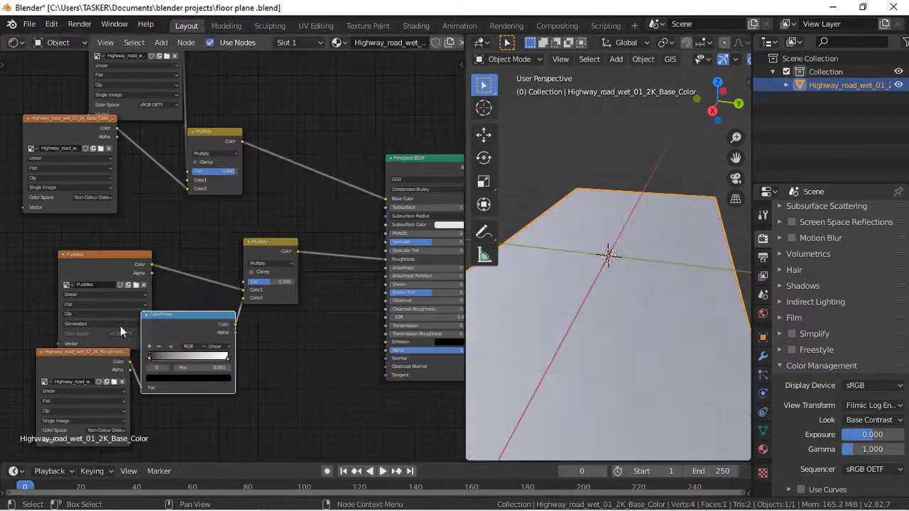
Step: Lighten the ColorRamp's black stop to dark gray with value 0.309 and set the roughness Multiply factor to 1.000
click(182, 379)
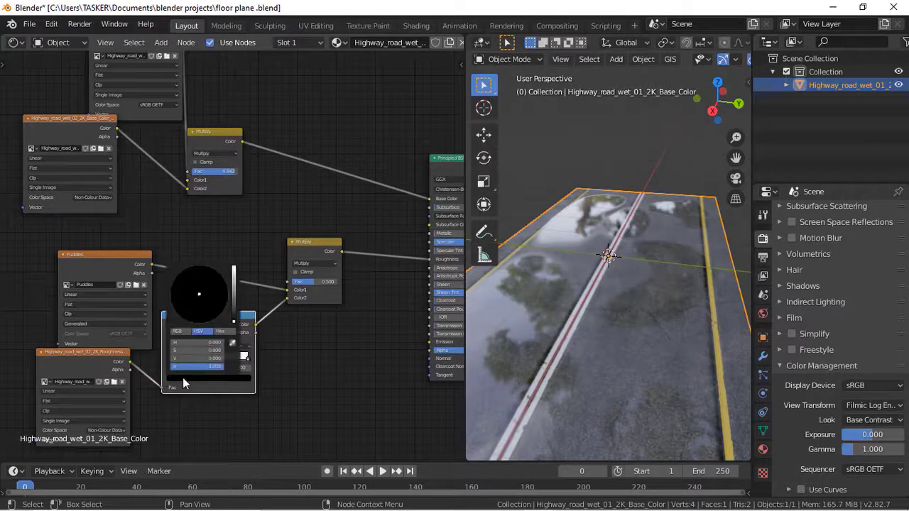
drag(234, 321, 234, 303)
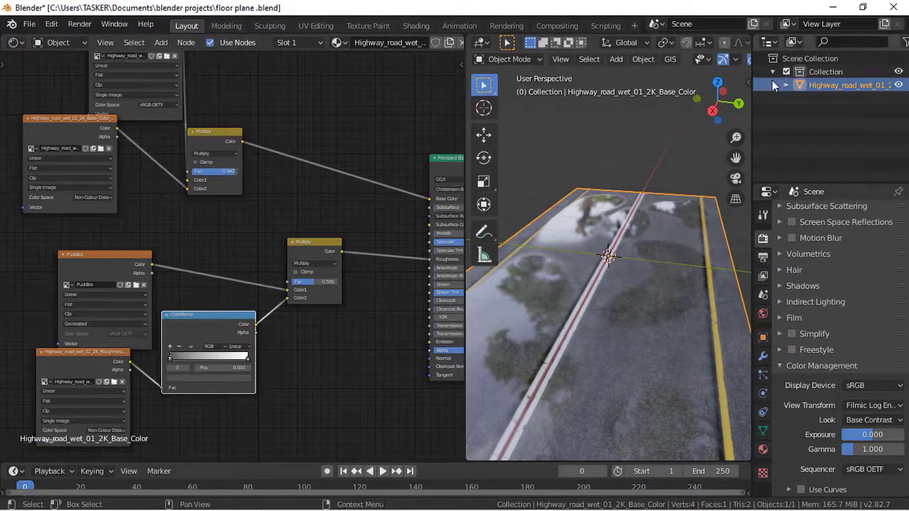
drag(719, 100, 749, 99)
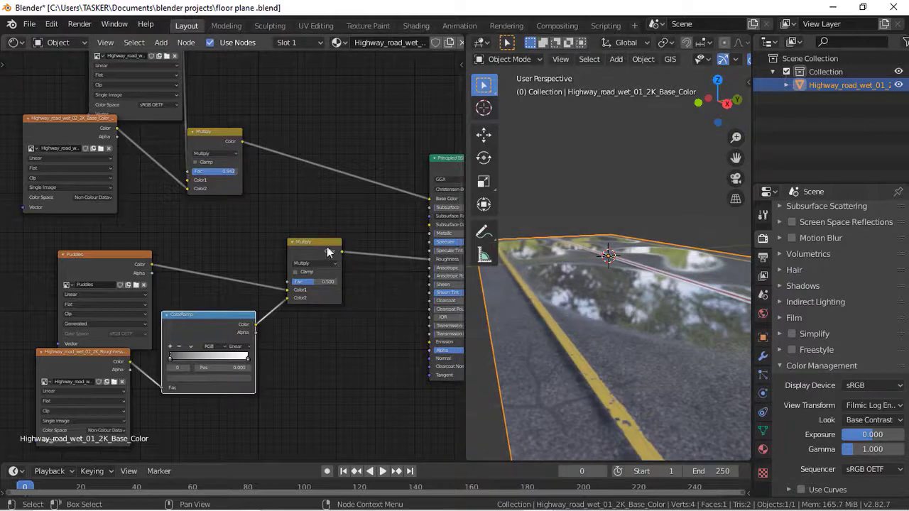
drag(327, 246, 363, 283)
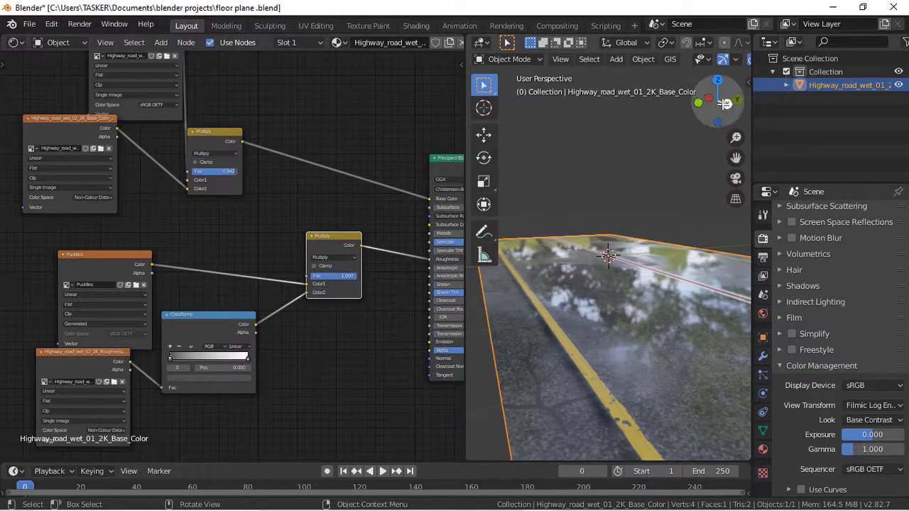
drag(725, 103, 707, 105)
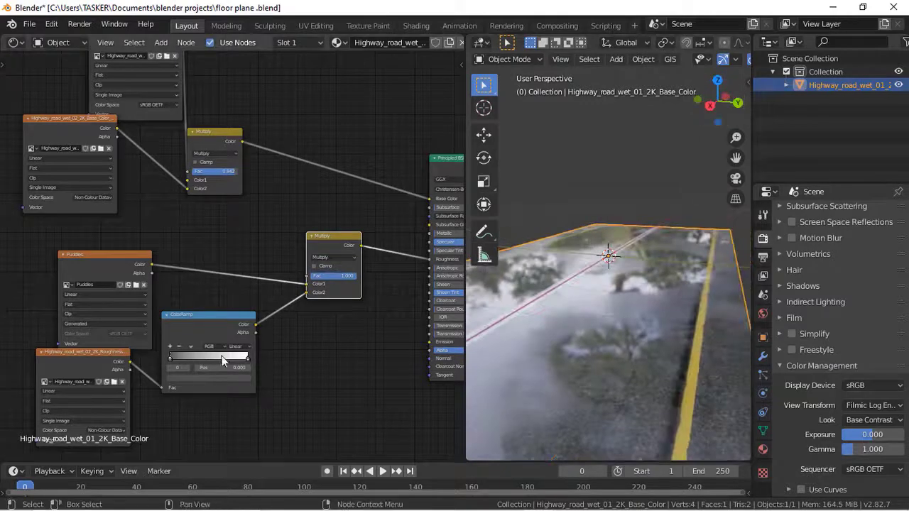
Step: Fine-tune the ColorRamp's dark stop by trying a lighter gray and settling on a darker one
click(184, 376)
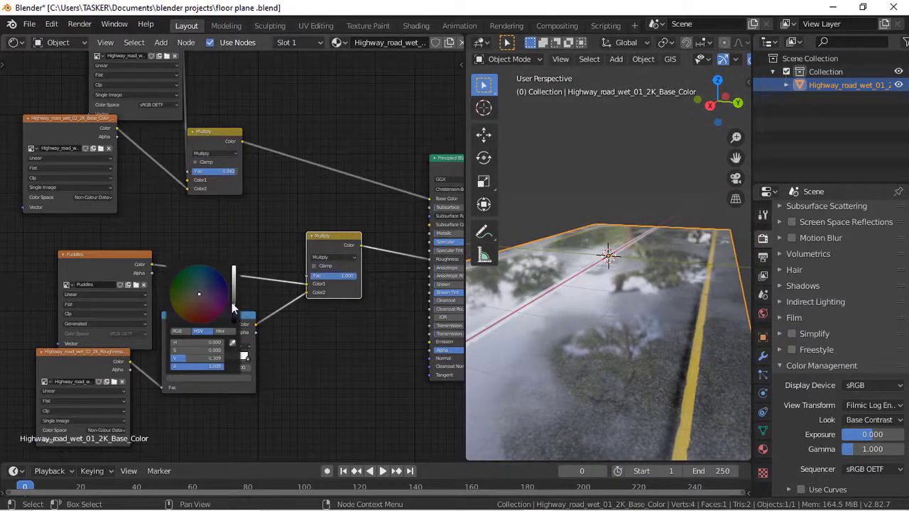
mouse_move(232, 303)
mouse_down()
mouse_move(233, 279)
mouse_move(233, 288)
mouse_up()
mouse_move(732, 103)
mouse_down()
mouse_move(736, 151)
mouse_move(817, 93)
mouse_move(785, 120)
mouse_move(736, 117)
mouse_up()
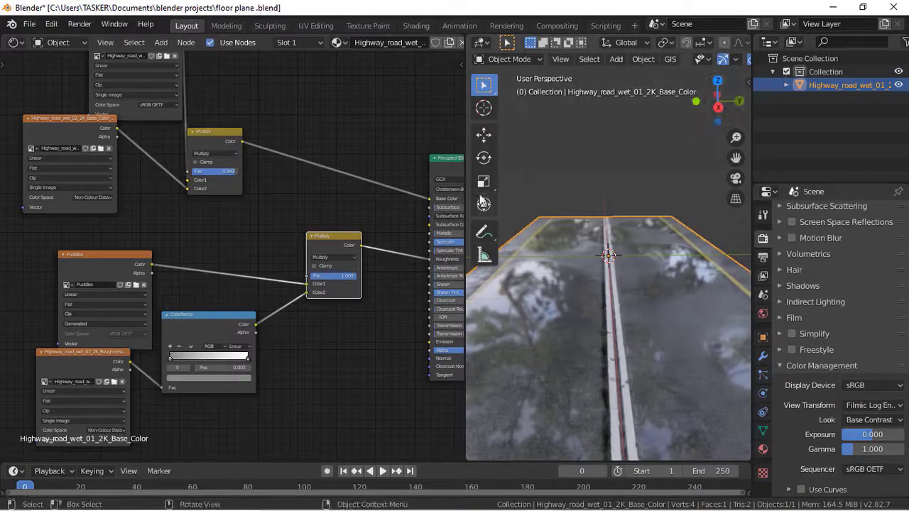
click(197, 379)
mouse_move(234, 299)
mouse_down()
mouse_move(235, 288)
mouse_move(235, 316)
mouse_move(235, 307)
mouse_up()
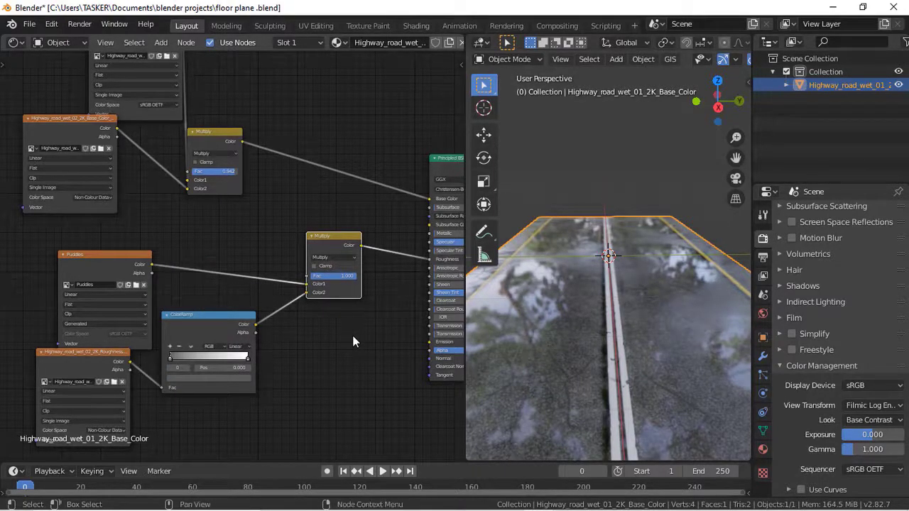
scroll(353, 341, down, 3)
scroll(353, 341, up, 2)
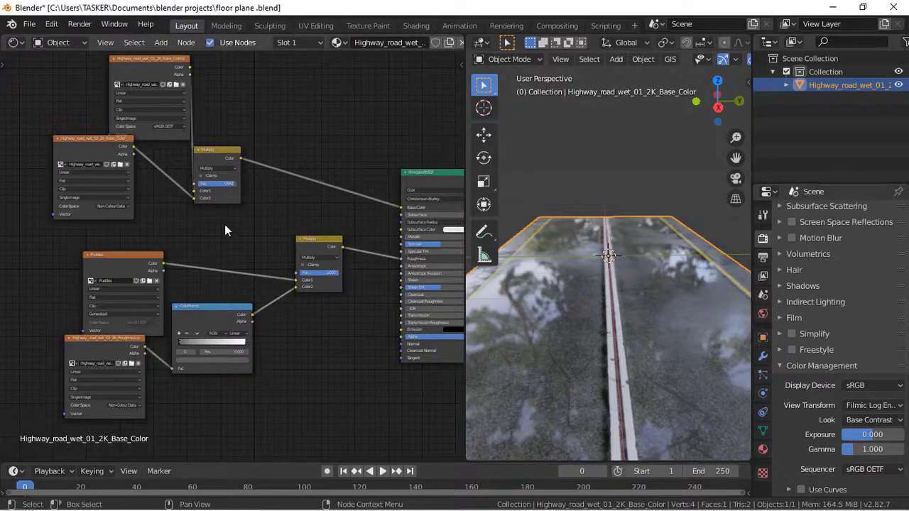
scroll(224, 225, down, 2)
scroll(225, 223, up, 3)
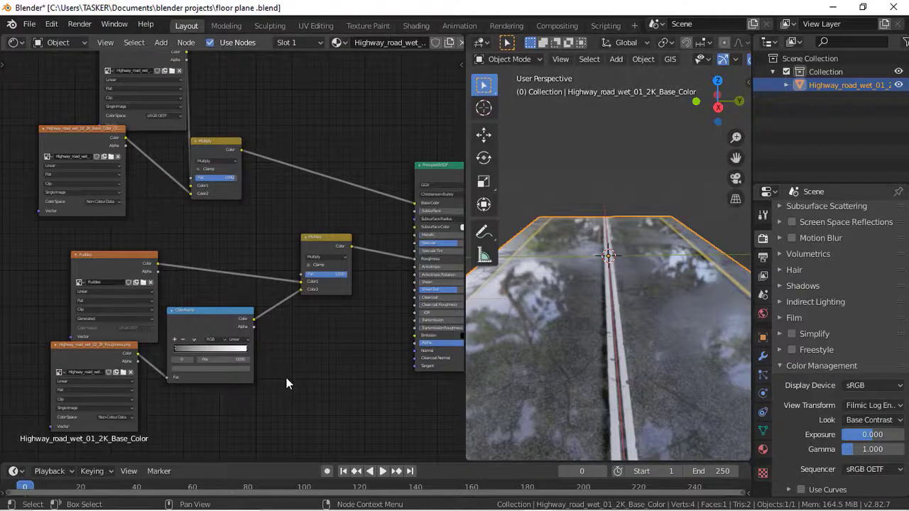
middle_drag(286, 378, 413, 350)
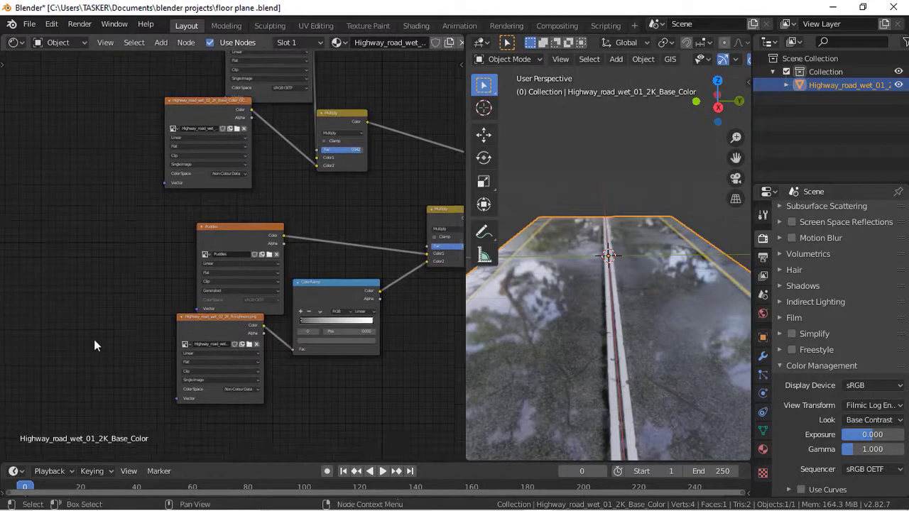
Step: Move the roughness texture and its ColorRamp aside, then add a Vector Curves node feeding the Puddles node's Vector input
drag(95, 341, 331, 408)
drag(333, 291, 455, 317)
key(shift+a)
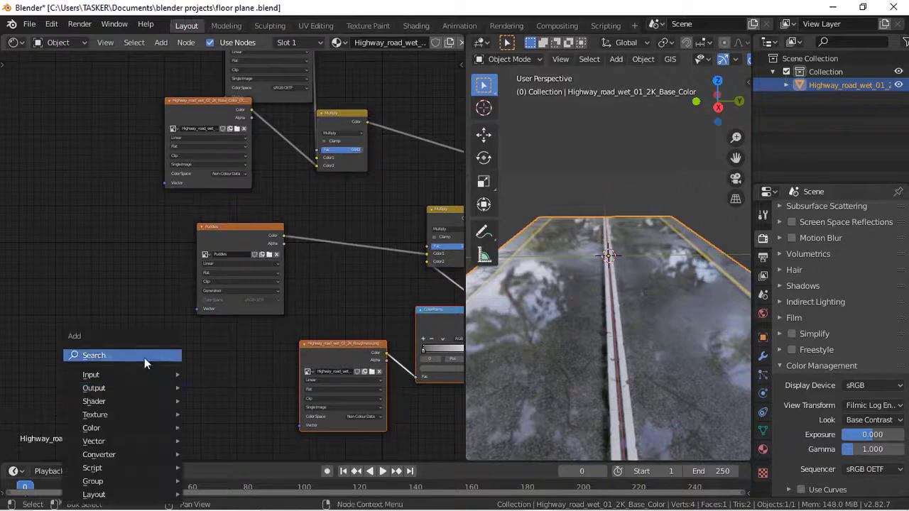
click(145, 358)
text(ve)
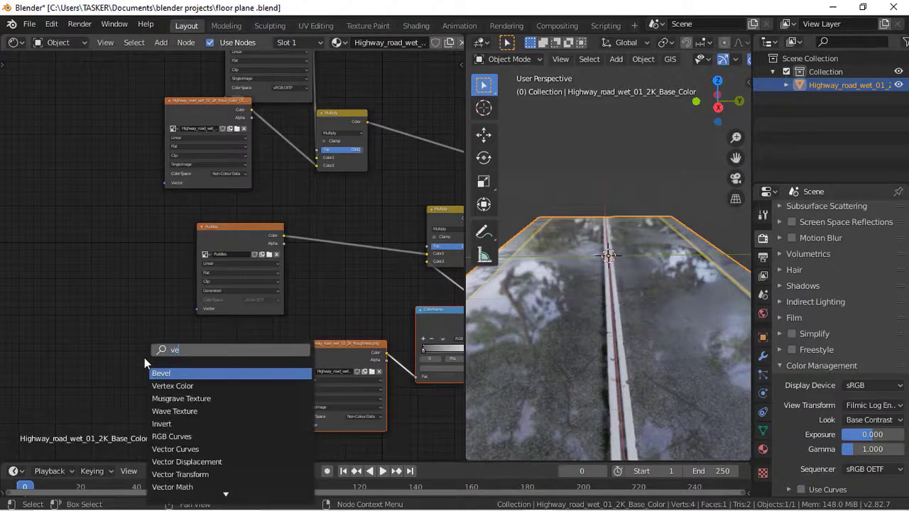
text(c)
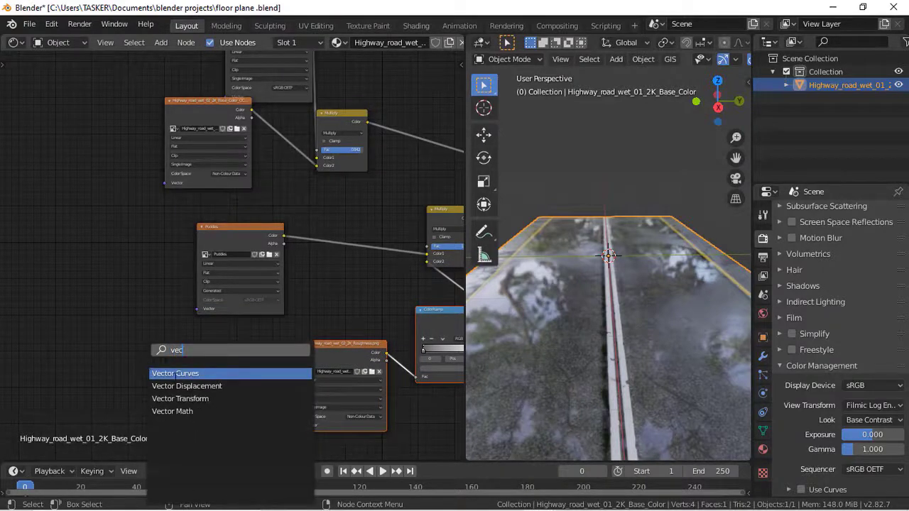
click(176, 373)
click(99, 220)
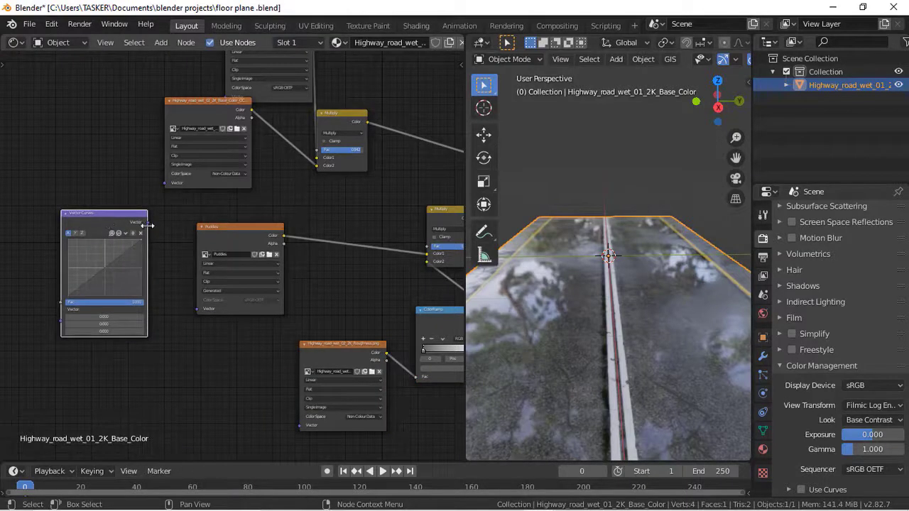
drag(149, 227, 170, 242)
drag(185, 299, 193, 307)
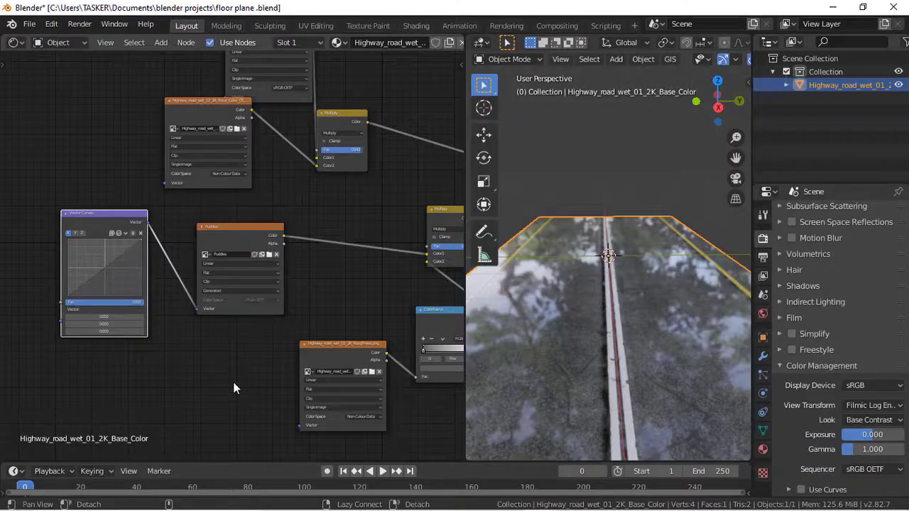
Step: Add a Noise Texture node before the Vector Curves node, leaving it unconnected
middle_drag(233, 382, 446, 388)
key(shift+a)
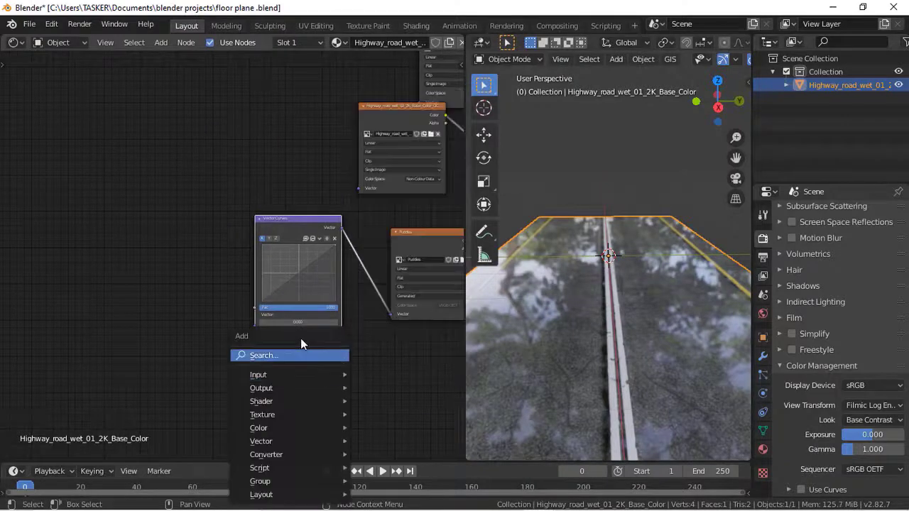
click(309, 355)
text(nois)
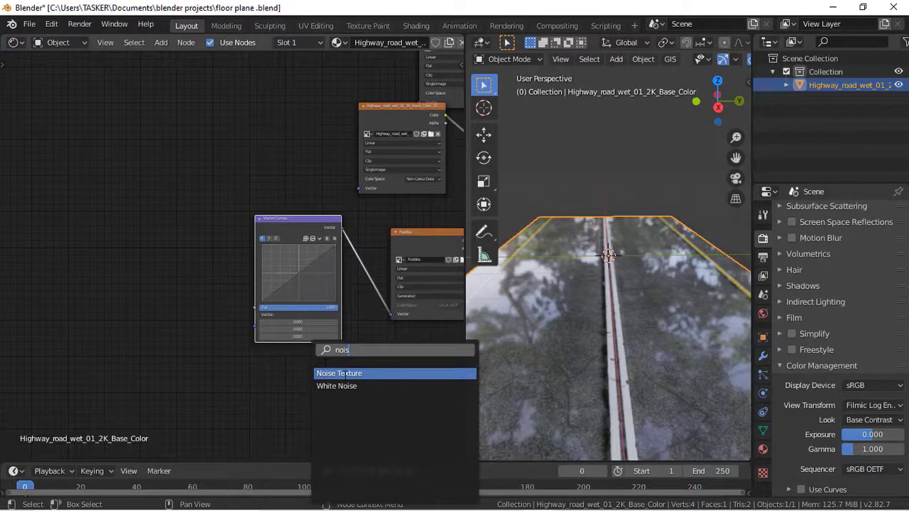
key(Return)
click(127, 225)
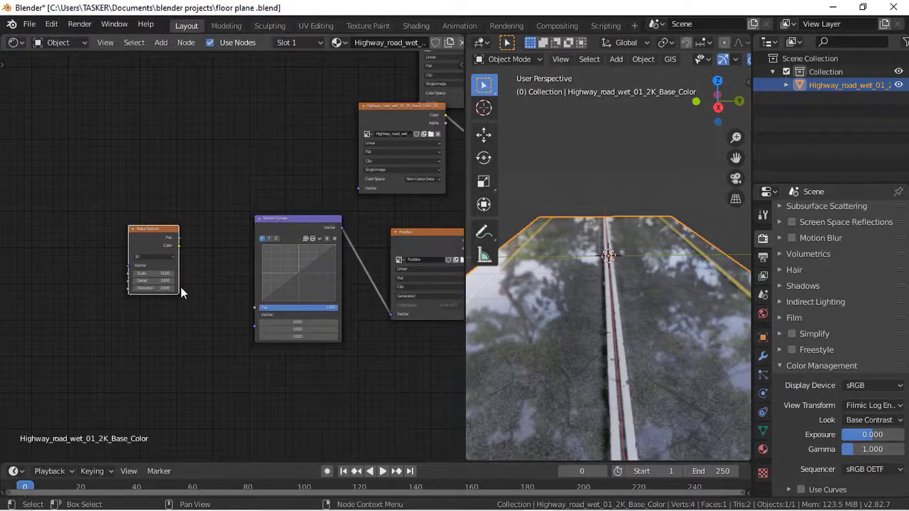
Step: Add a Texture Coordinate node just below the Noise Texture node
key(shift+a)
click(197, 349)
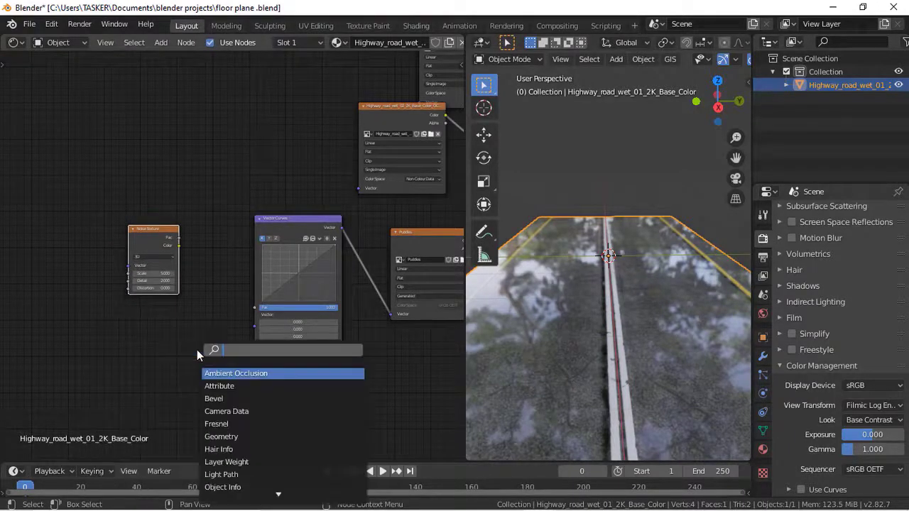
text(voi)
key(BackSpace)
key(BackSpace)
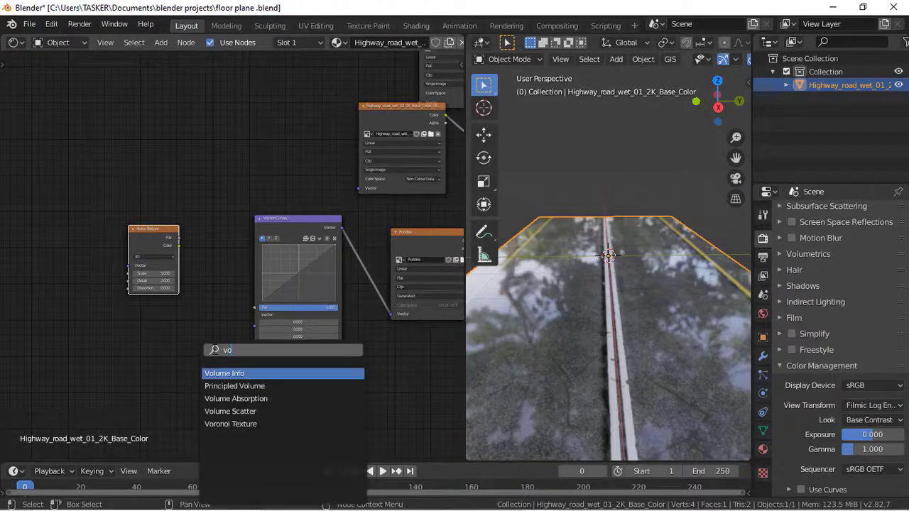
text(io)
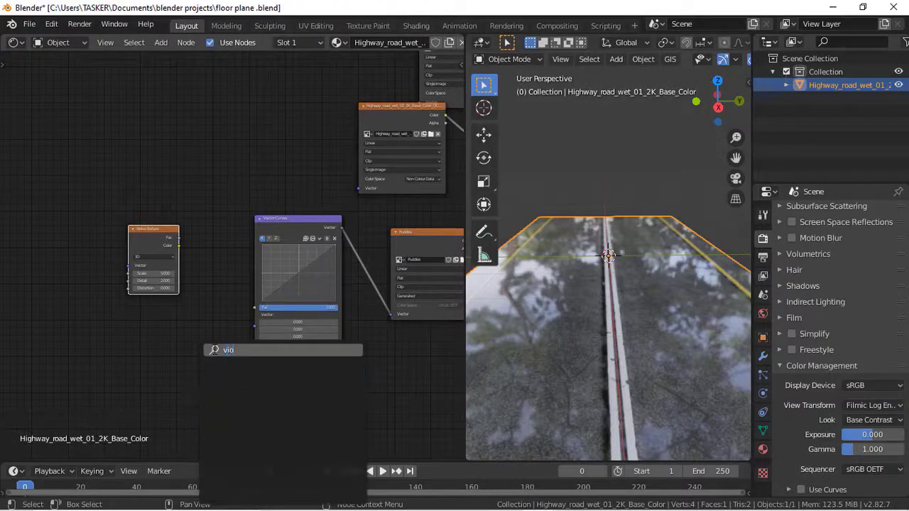
key(BackSpace)
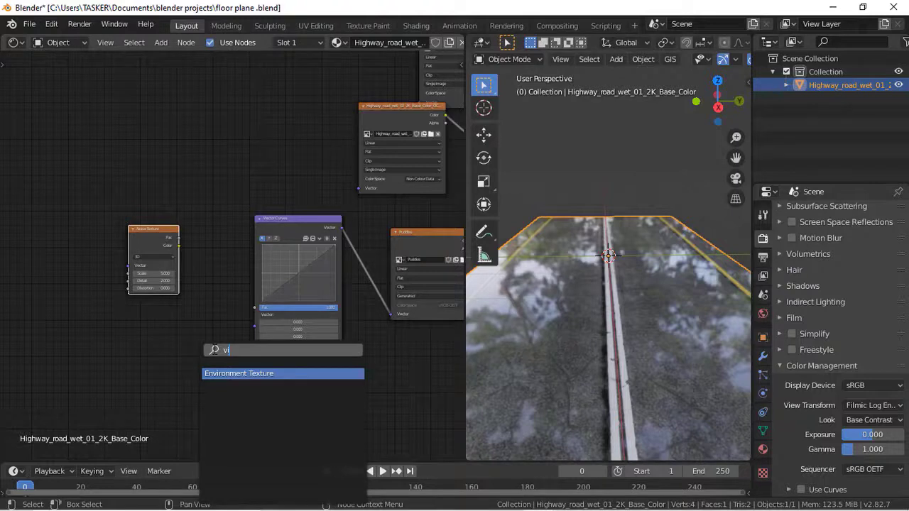
key(BackSpace)
key(BackSpace)
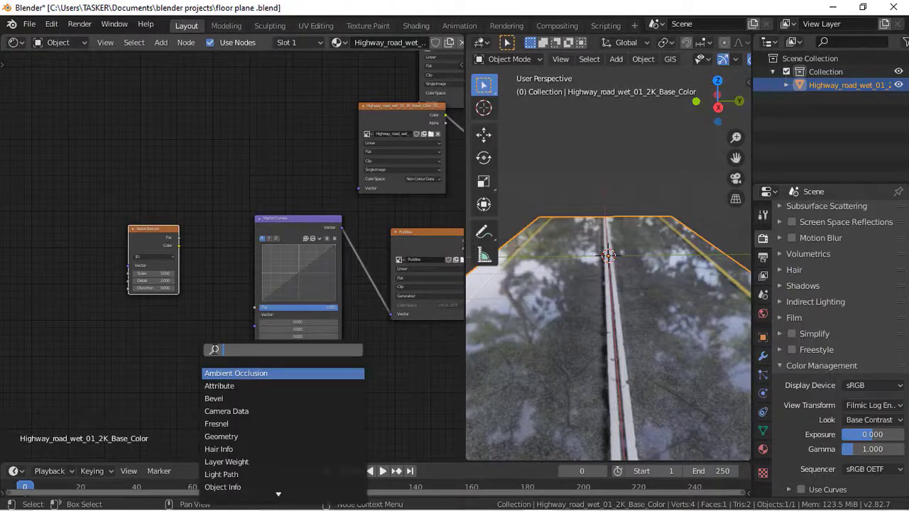
text(text)
key(Down)
key(Down)
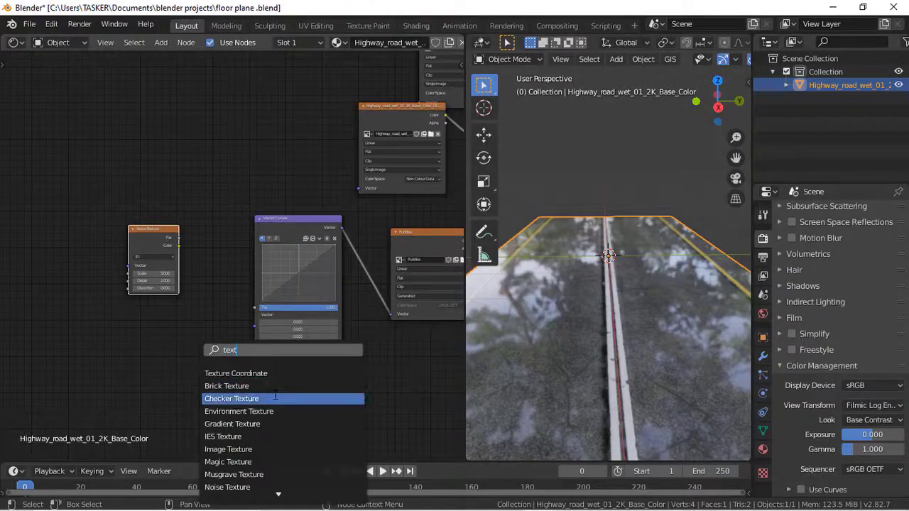
key(Up)
key(Up)
key(Return)
click(133, 299)
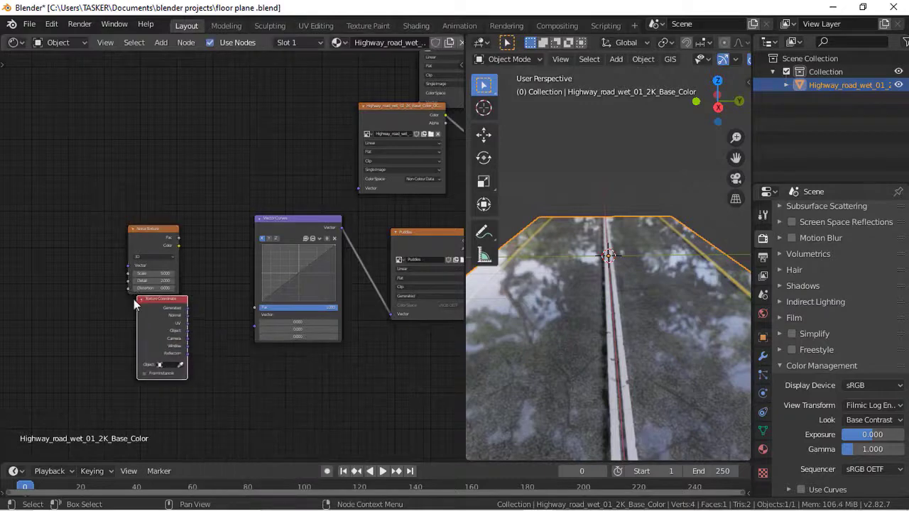
Step: Connect Generated coordinates to the Vector Curves node's Vector and the noise Fac to its Fac, spacing the Texture Coordinate node away from the noise
drag(186, 309, 257, 327)
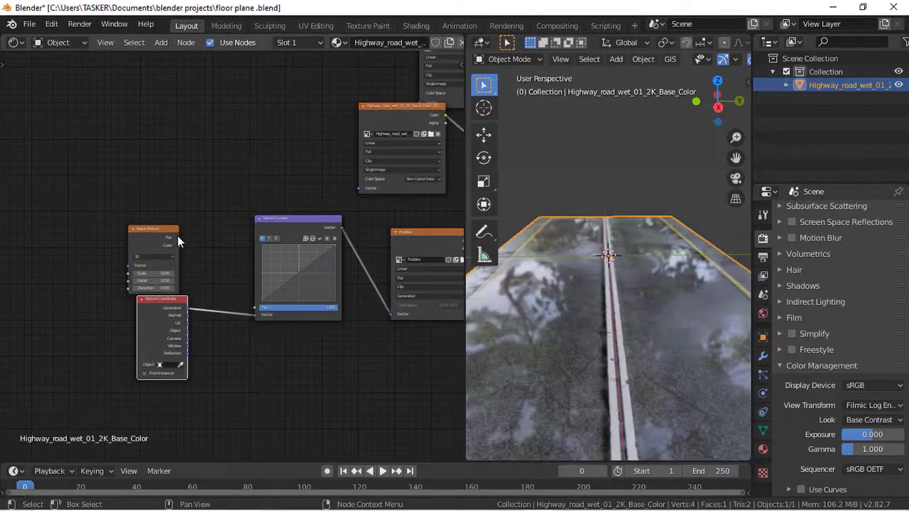
drag(177, 236, 256, 308)
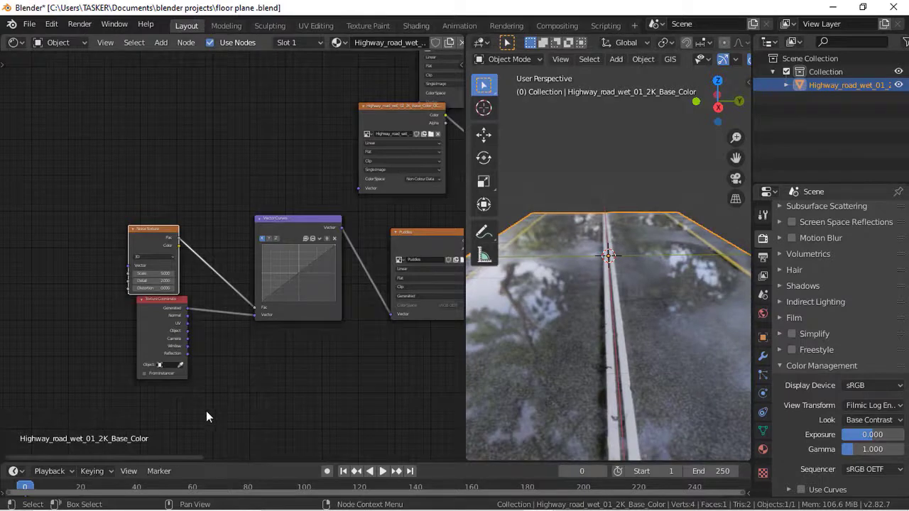
scroll(206, 411, up, 2)
scroll(206, 411, down, 1)
drag(147, 316, 110, 333)
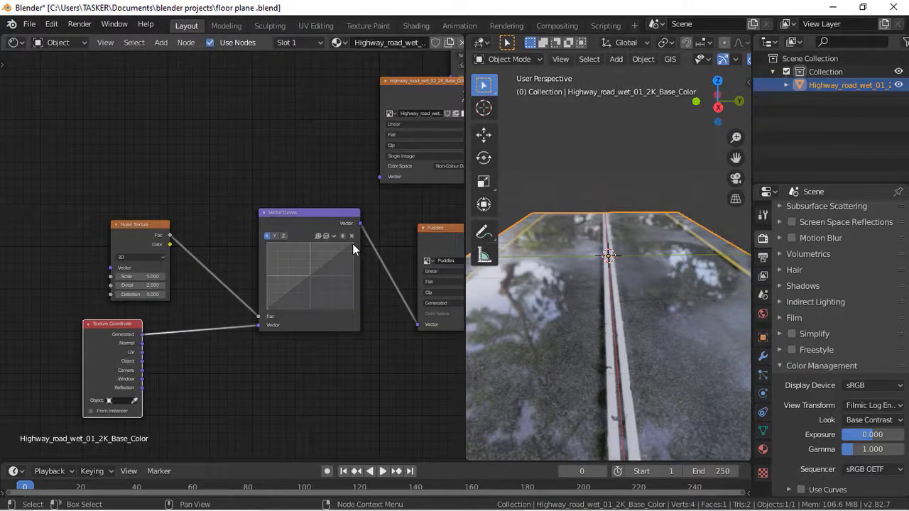
Step: Lower the end point of the Vector Curves node's X curve to a Y value of 0.9
mouse_move(353, 244)
mouse_down()
mouse_move(353, 266)
mouse_move(353, 244)
mouse_up()
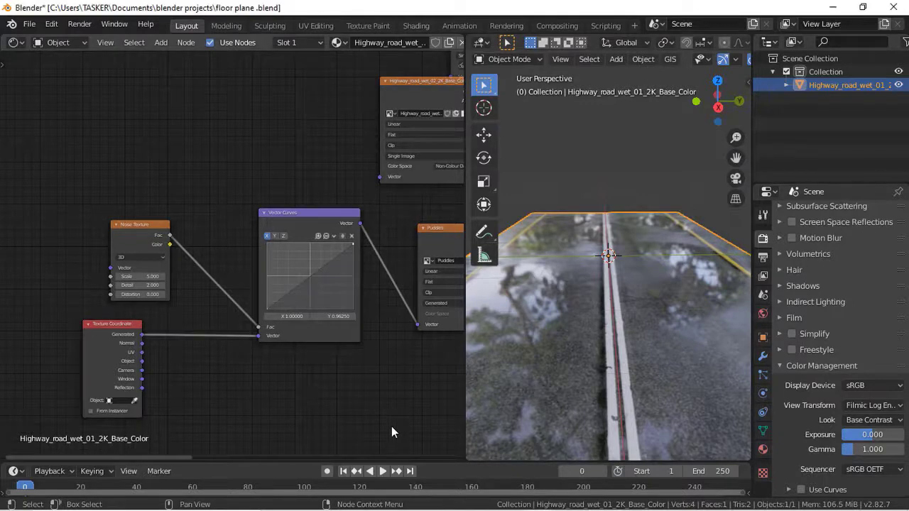
scroll(391, 426, up, 4)
click(426, 377)
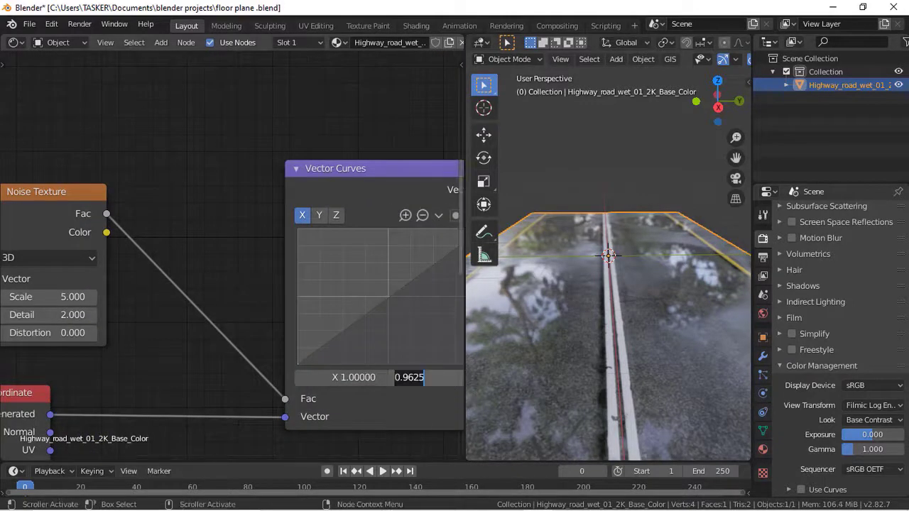
key(BackSpace)
text(.9)
key(Return)
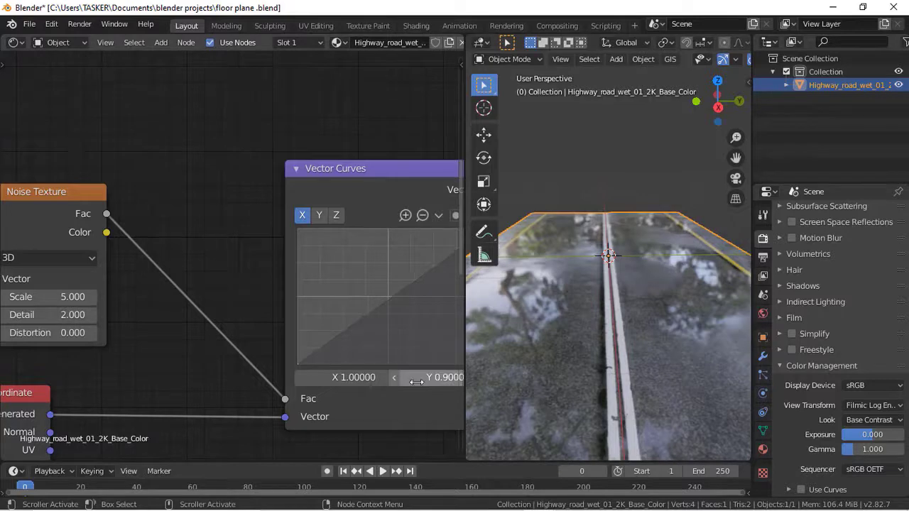
Step: Lower the end point of the Vector Curves node's Y curve to a Y value of 0.9
click(324, 218)
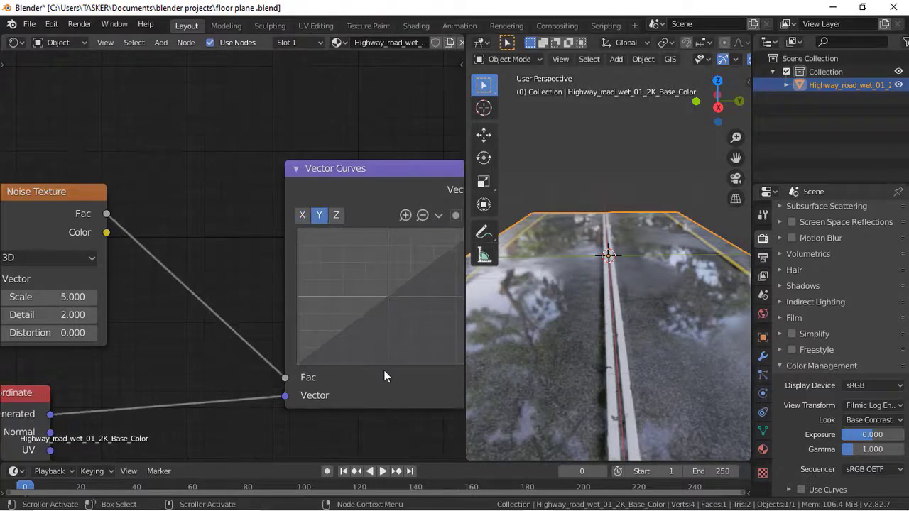
scroll(385, 377, down, 1)
middle_drag(384, 398, 324, 403)
click(229, 234)
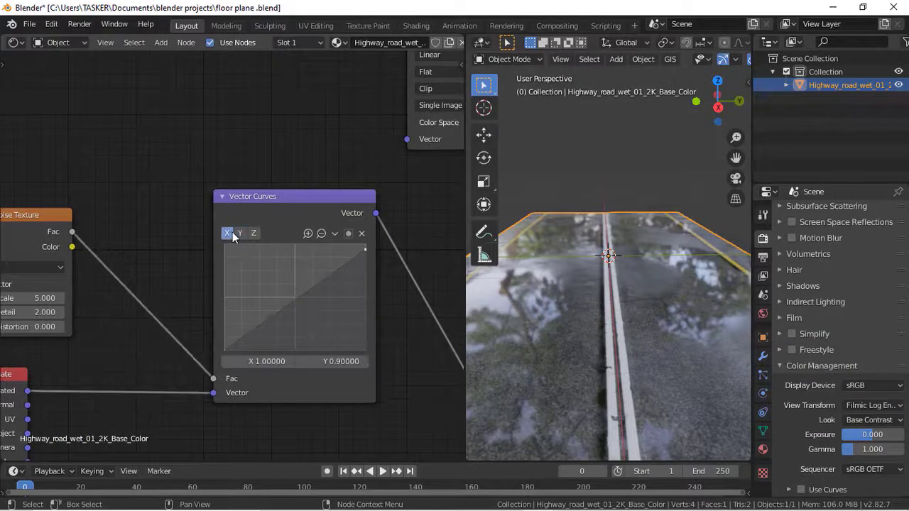
click(241, 234)
click(365, 249)
click(313, 362)
key(BackSpace)
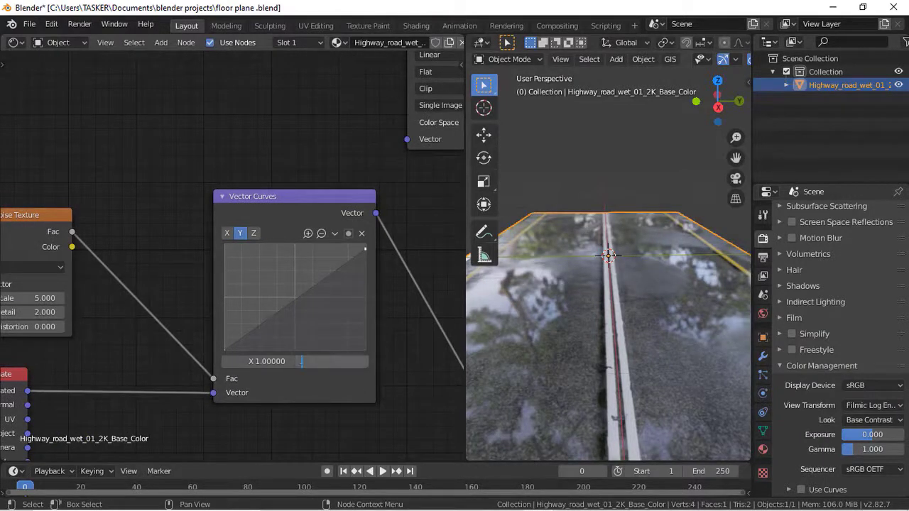
text(.9)
key(Return)
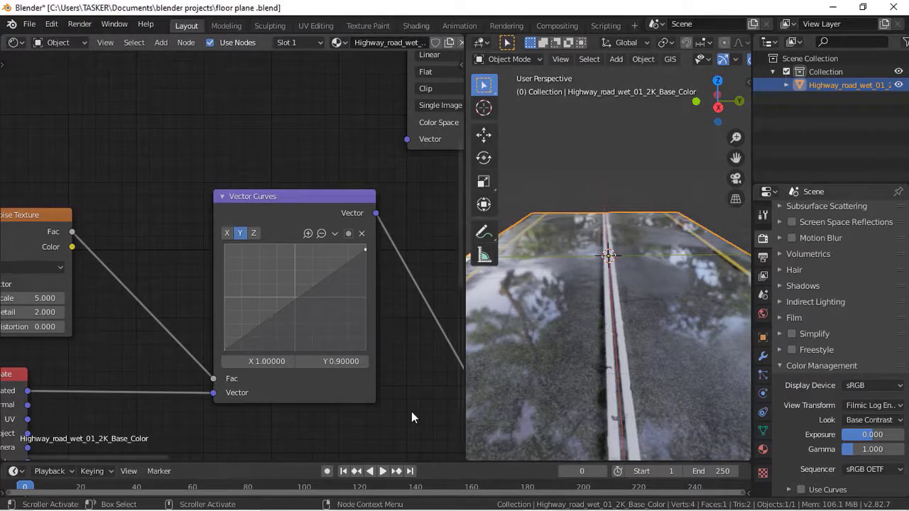
Step: Feed the Vector Curves node's Vector input from UV coordinates instead and set the Noise Texture's Scale to 75
scroll(412, 418, down, 2)
scroll(411, 418, down, 2)
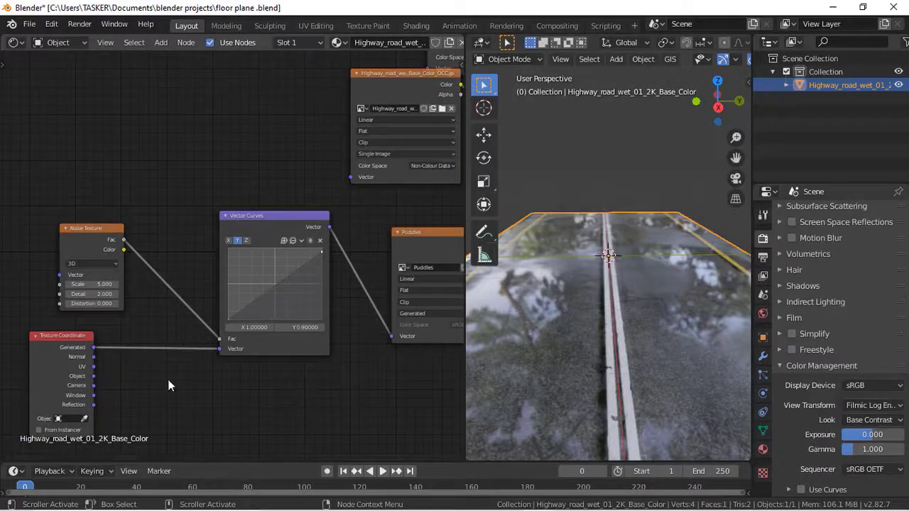
drag(93, 367, 221, 347)
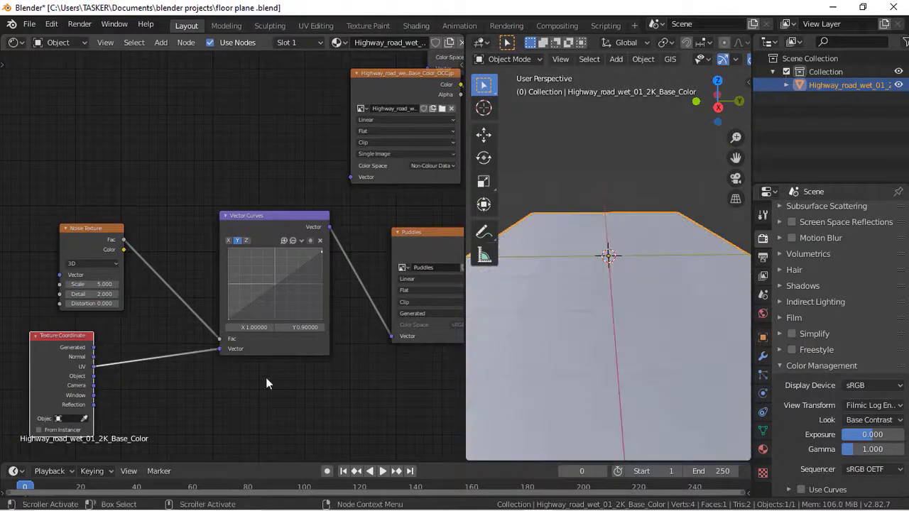
click(335, 381)
click(89, 284)
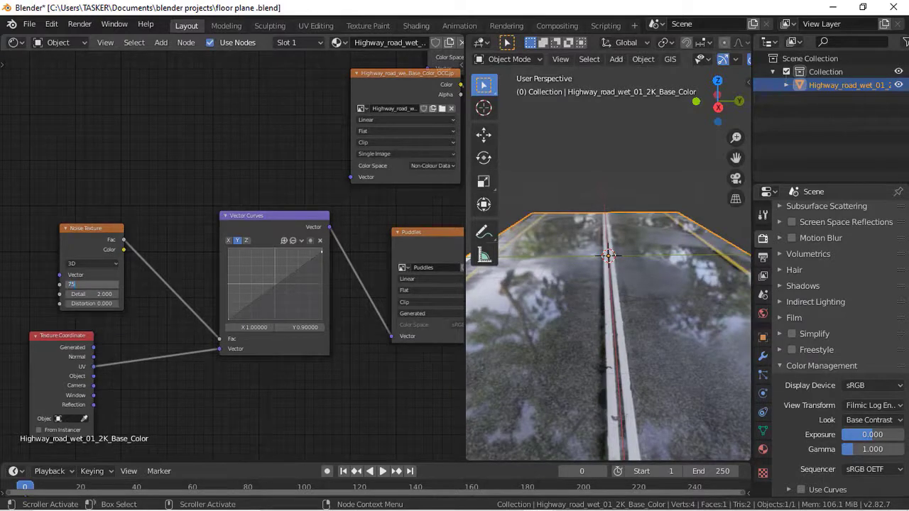
text(75)
key(Return)
Step: Inspect the puddle reflections from other angles and raise the Y curve's end point to a Y value of 0.975
drag(706, 94, 558, 301)
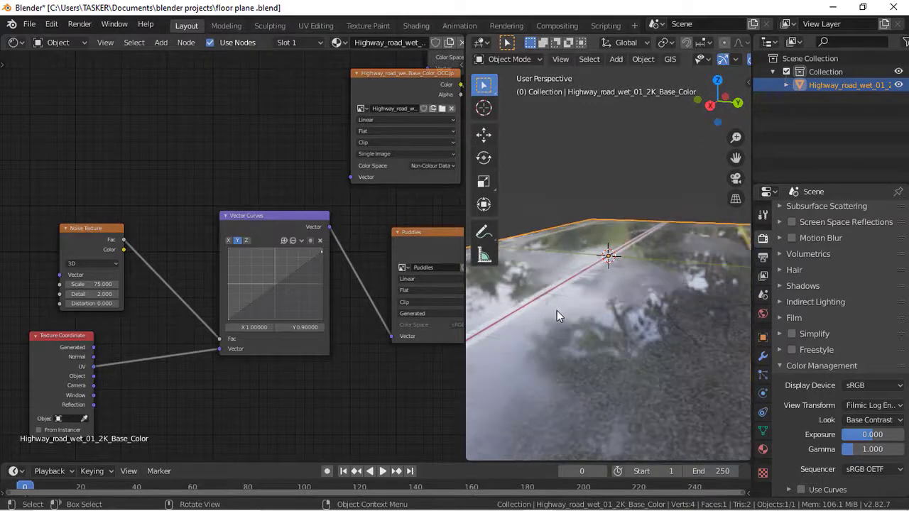
drag(722, 119, 687, 218)
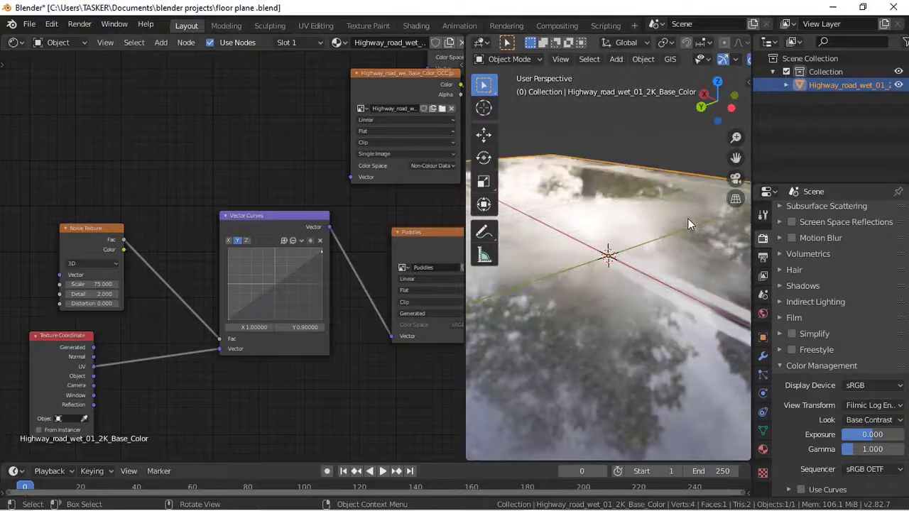
mouse_move(322, 250)
mouse_down()
mouse_move(316, 267)
mouse_move(322, 254)
mouse_up()
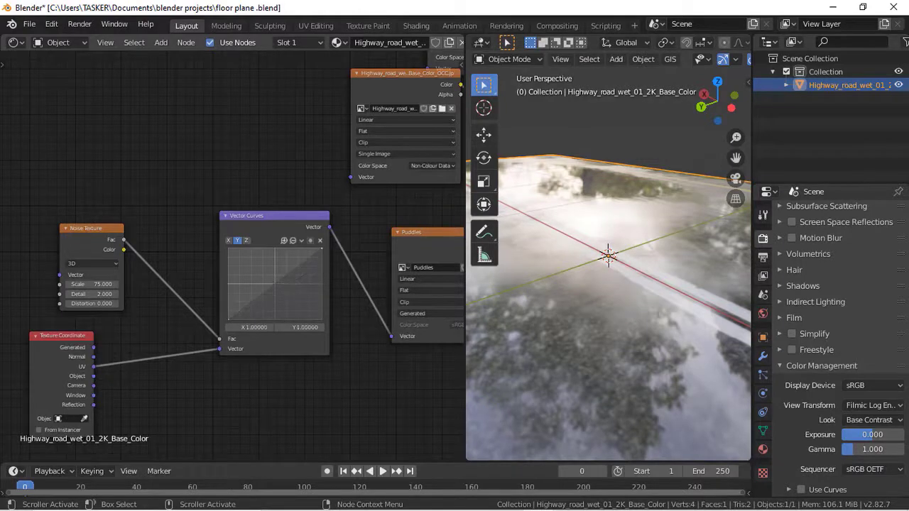
Step: Set the Noise Texture's Detail to 10, check the road along its length and switch the Vector Curves node to its Z curve
click(91, 294)
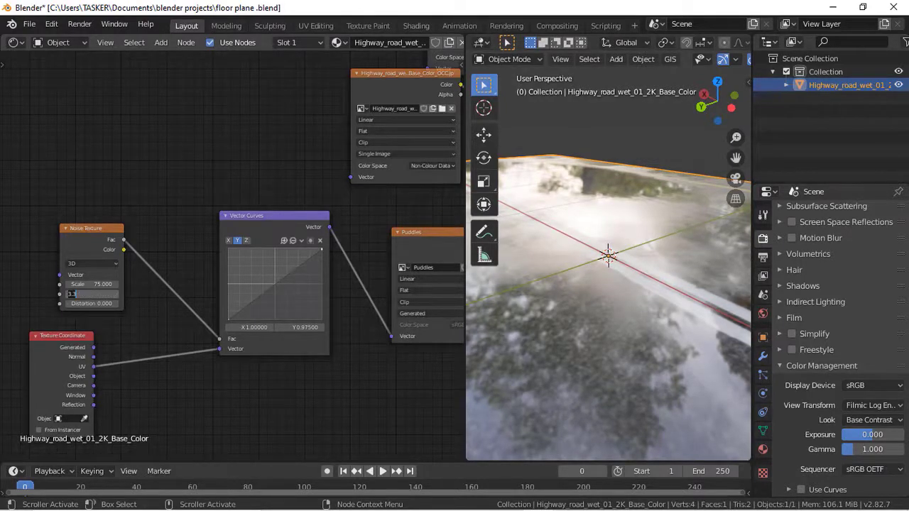
key(Return)
drag(710, 108, 742, 128)
middle_drag(616, 287, 554, 221)
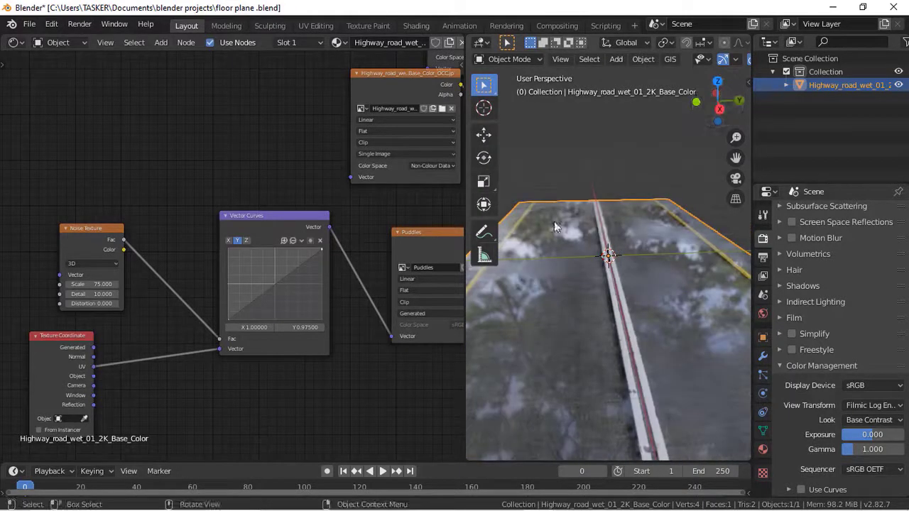
click(246, 240)
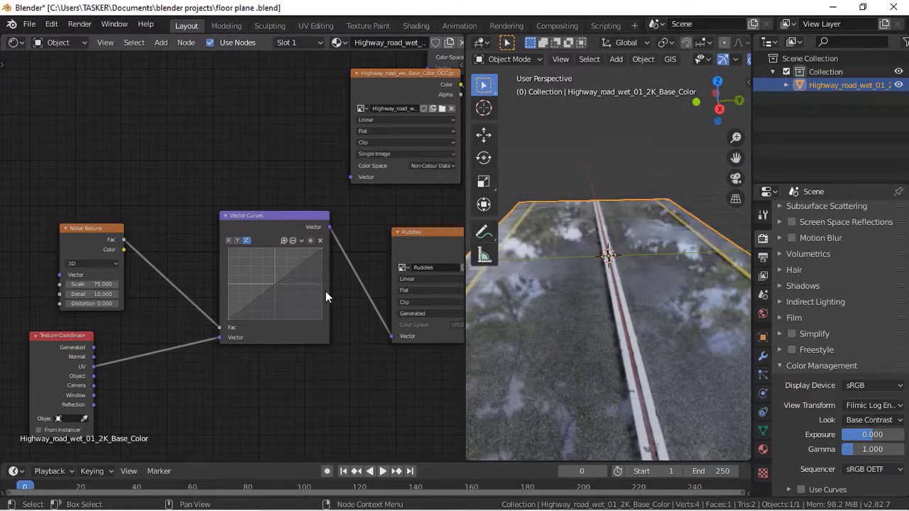
scroll(564, 264, up, 3)
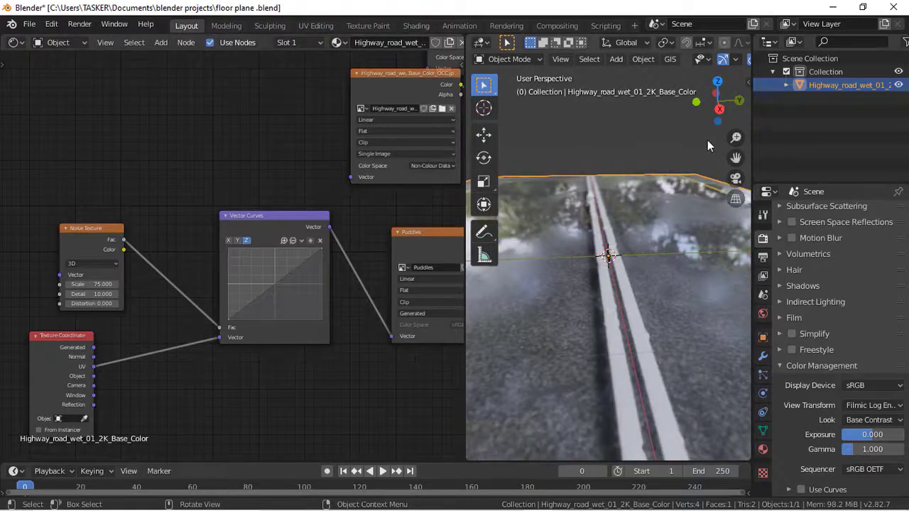
Step: Lower the end point of the Vector Curves node's Z curve to a Y value of 0.9125 and check the puddles along the road
drag(736, 157, 653, 167)
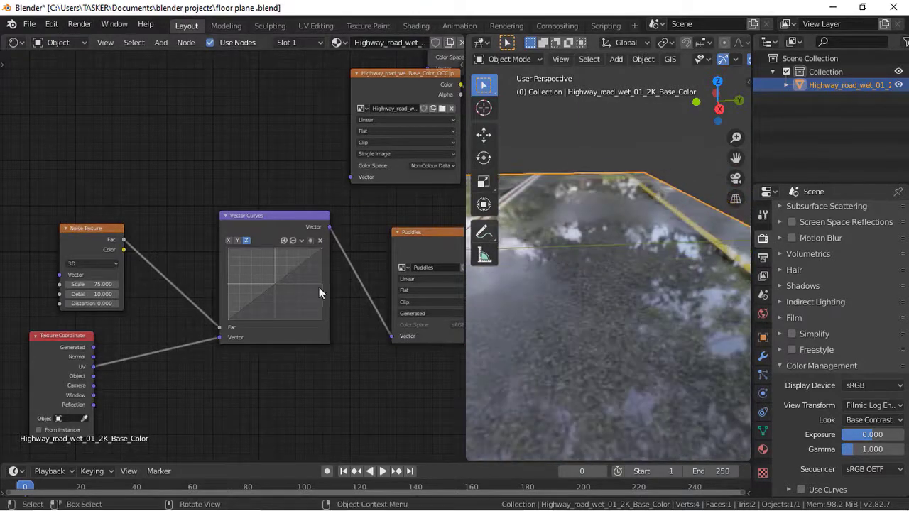
mouse_move(321, 248)
mouse_down()
mouse_move(321, 262)
mouse_move(322, 247)
mouse_up()
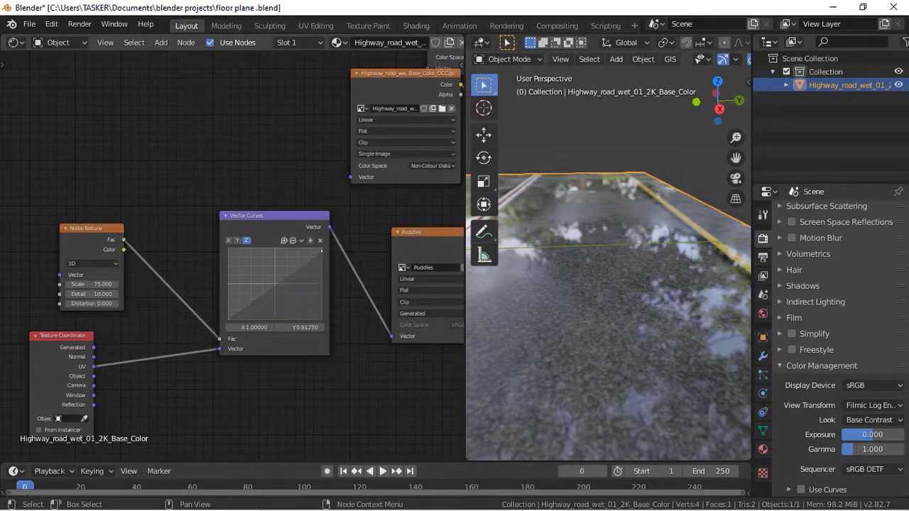
drag(718, 99, 530, 343)
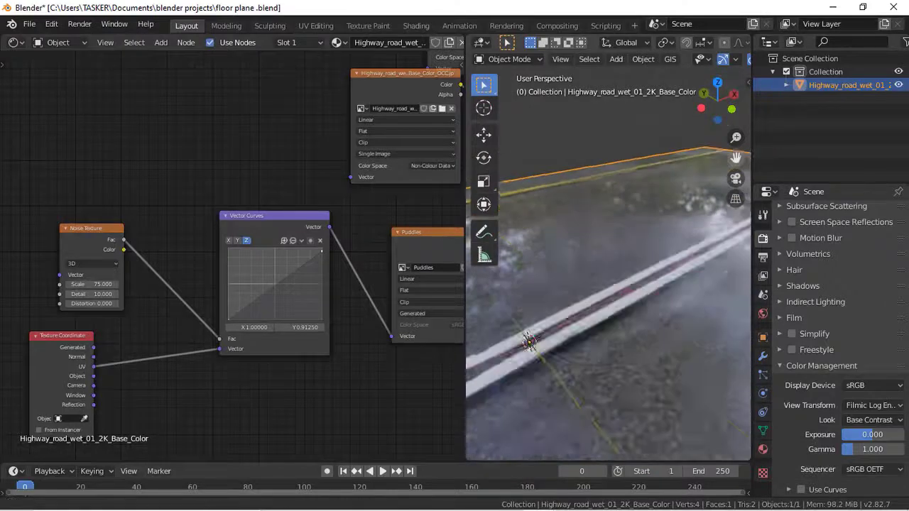
drag(736, 157, 679, 224)
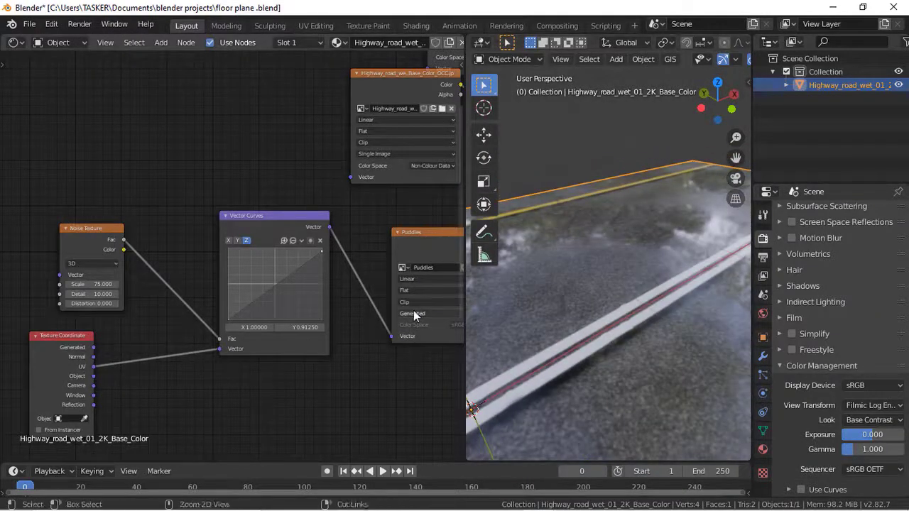
Step: Duplicate the Noise Texture, Texture Coordinate, Vector Curves and Puddles nodes and place the copies below the normal map image node
scroll(253, 396, down, 4)
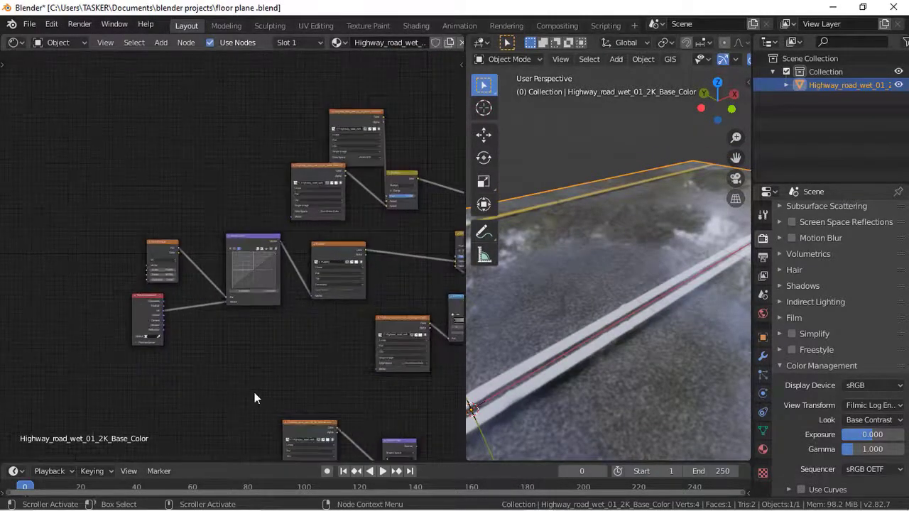
middle_drag(243, 392, 179, 311)
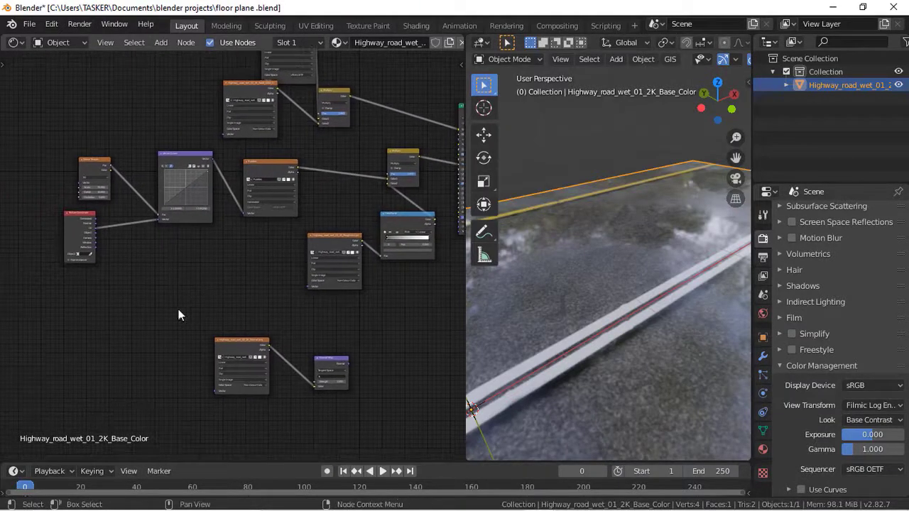
drag(314, 284, 72, 181)
key(shift+d)
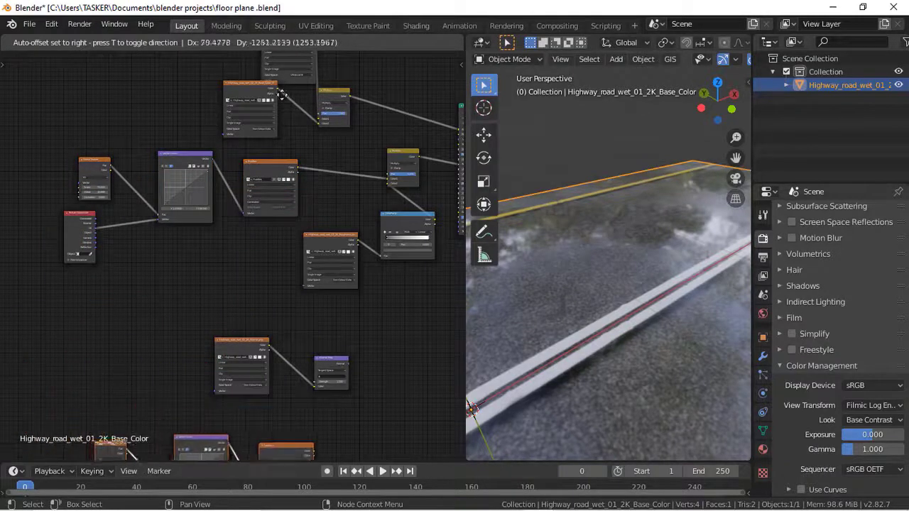
click(297, 463)
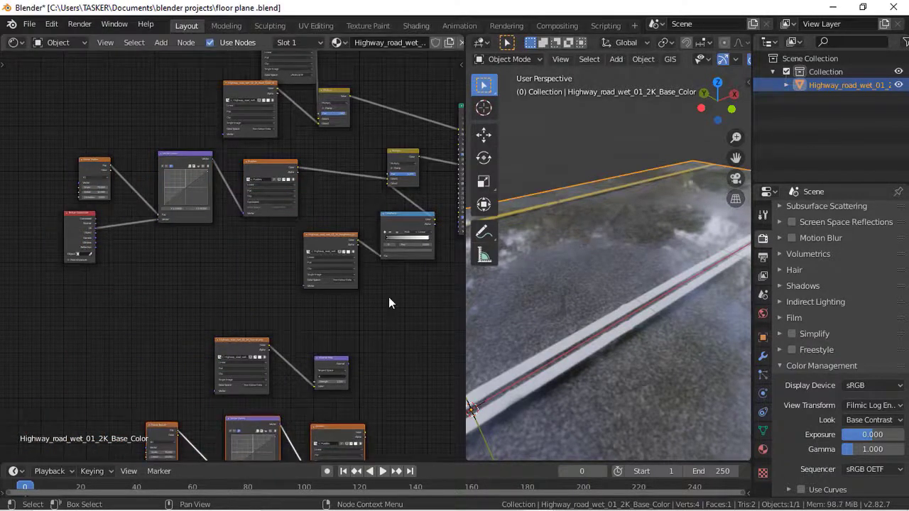
Step: Add a MixRGB node beside the normal map image node and remove the Normal Map node
middle_drag(391, 323, 305, 251)
key(shift+a)
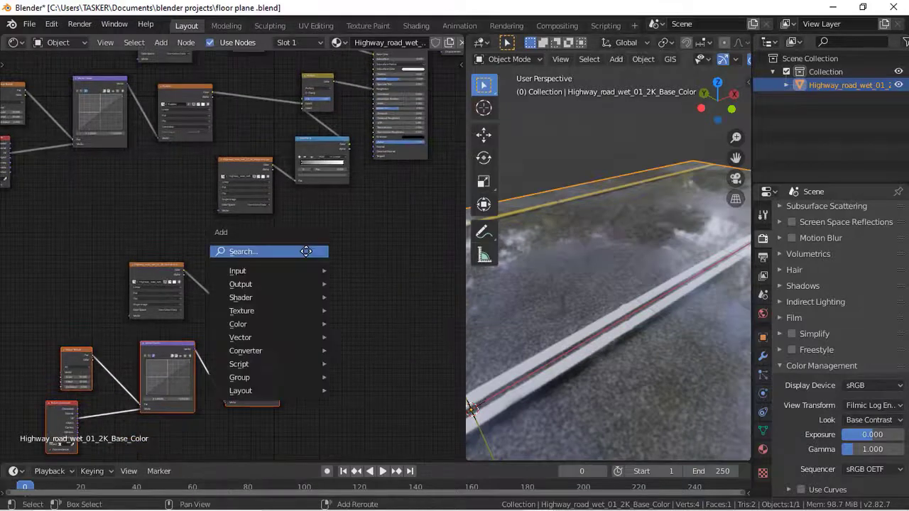
click(300, 253)
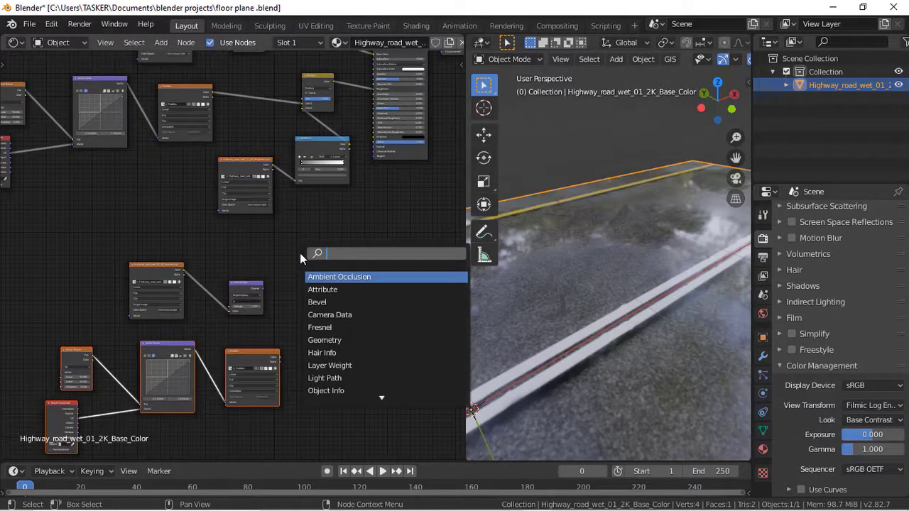
text(mix)
click(338, 290)
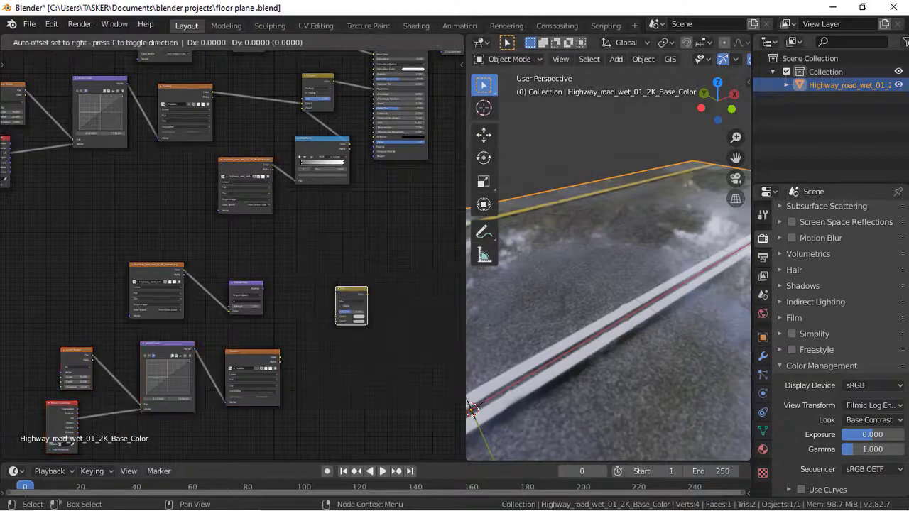
click(306, 304)
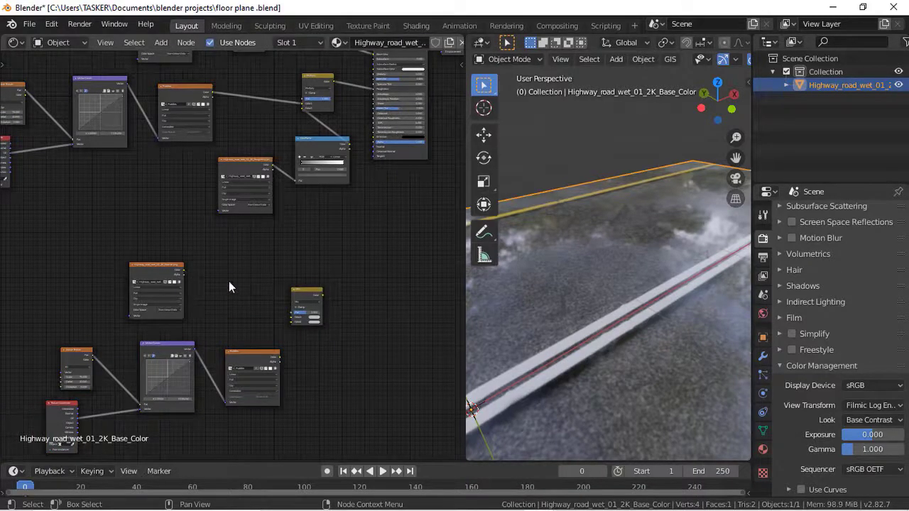
Step: Connect the normal map image's Color to the Mix node's Color1 and the duplicated Puddles image's Color to Color2
drag(183, 270, 290, 319)
drag(279, 357, 292, 323)
scroll(343, 348, up, 2)
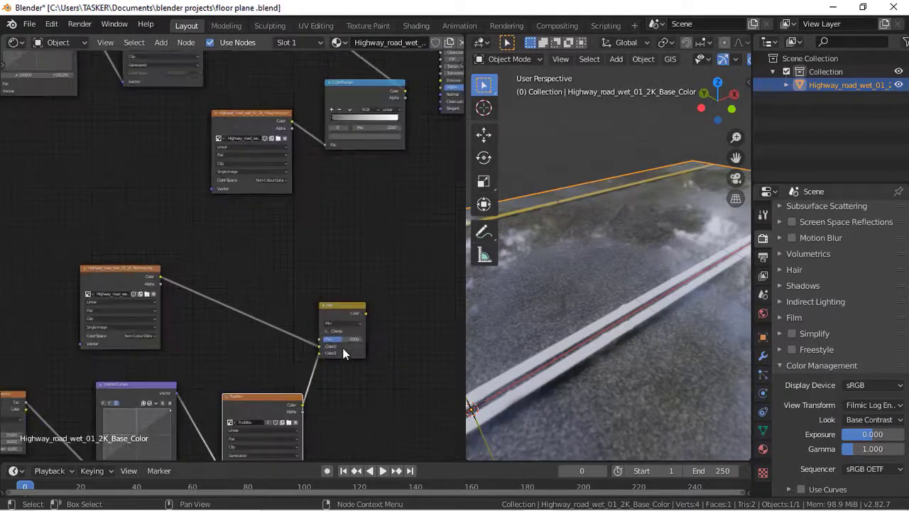
Step: Preview the mixed normal and puddle maps on the plane by linking the Mix node's Color to the Principled BSDF's Base Color
middle_drag(396, 353, 232, 64)
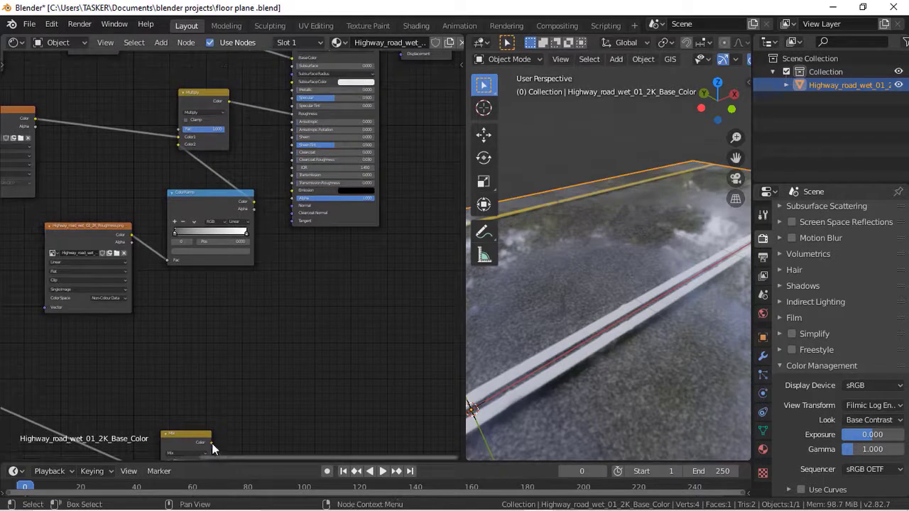
drag(274, 339, 295, 62)
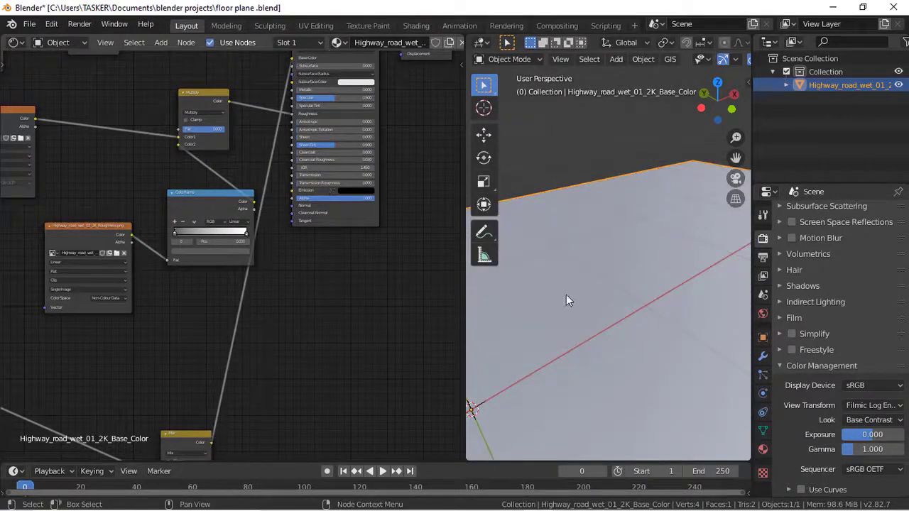
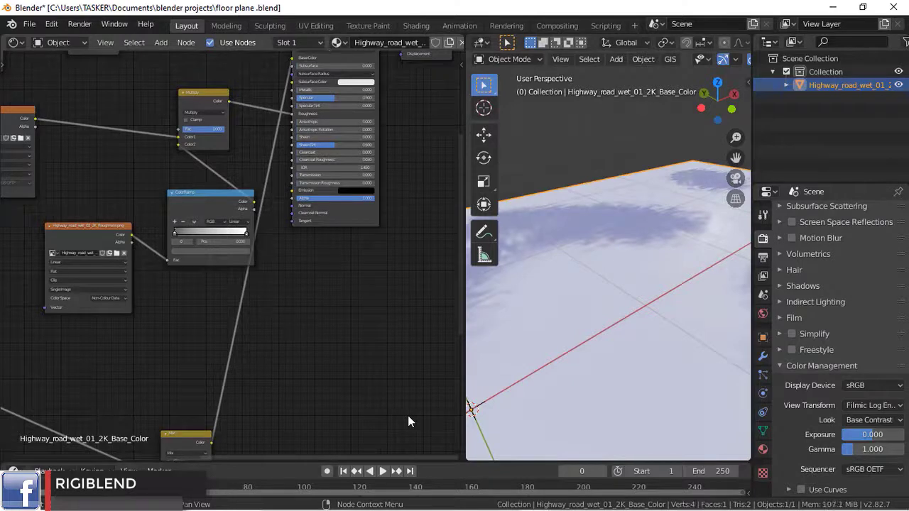
scroll(635, 387, down, 7)
scroll(632, 382, up, 4)
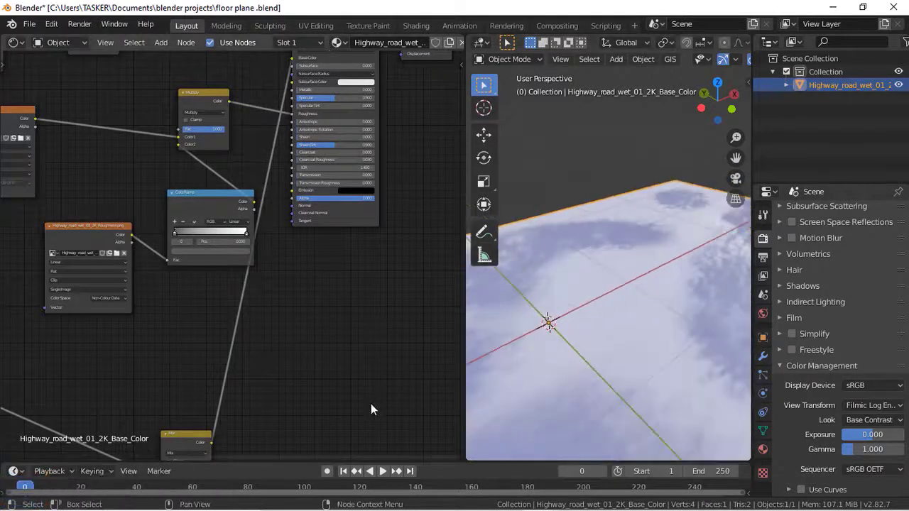
scroll(371, 404, up, 2)
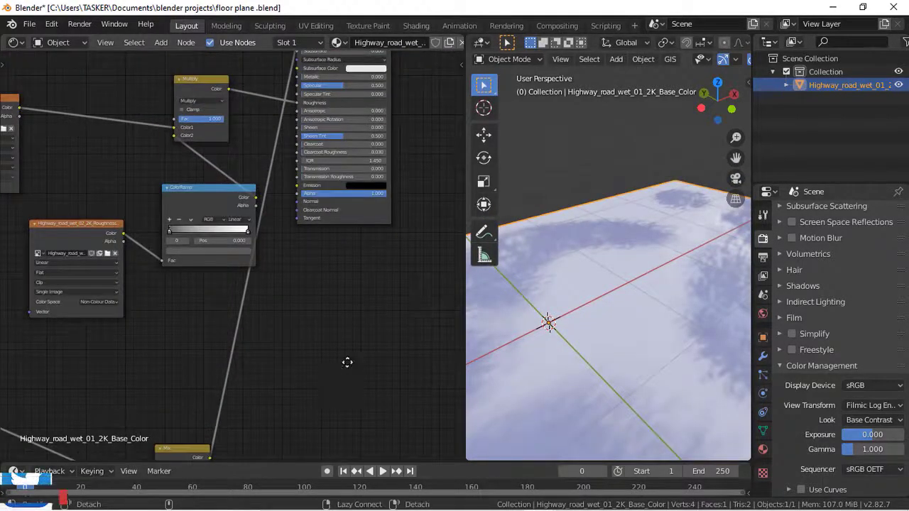
Step: Set the new Mix node's blend mode to Multiply with a factor of 1.000 and inspect the puddle areas
middle_drag(349, 362, 388, 282)
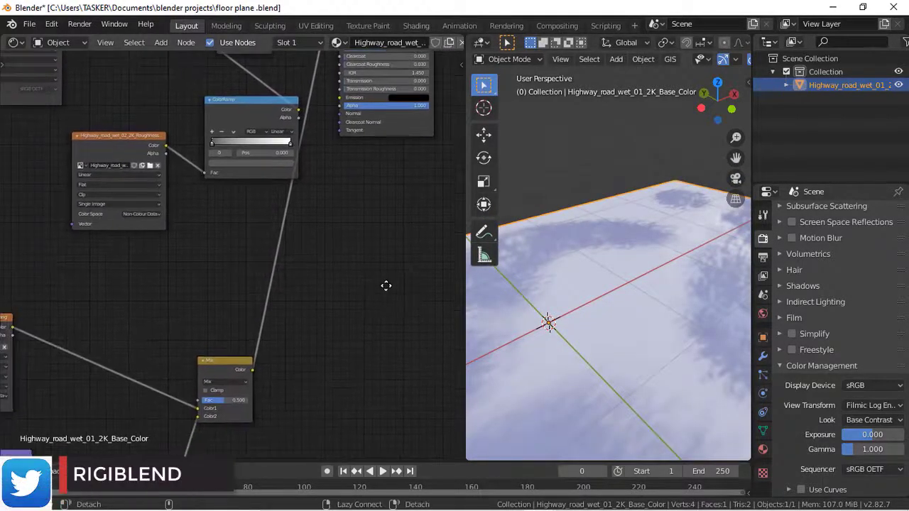
click(230, 381)
click(244, 351)
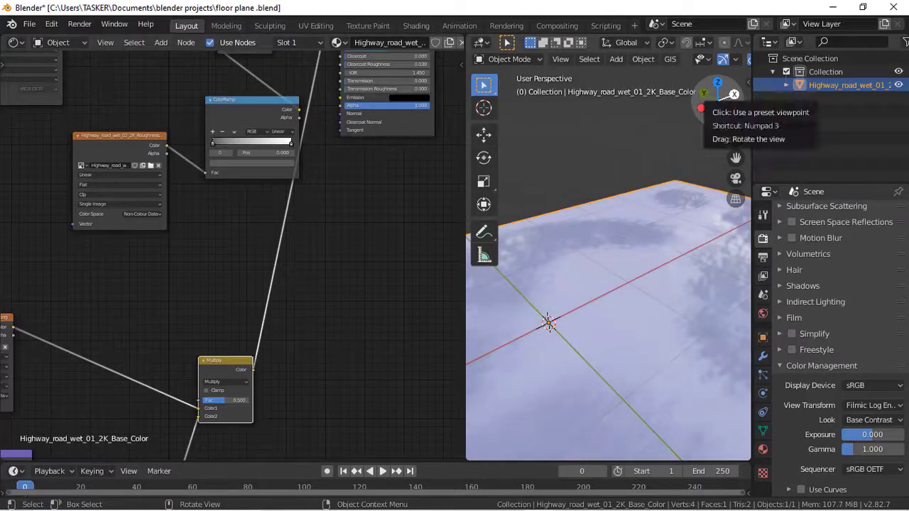
drag(723, 96, 600, 86)
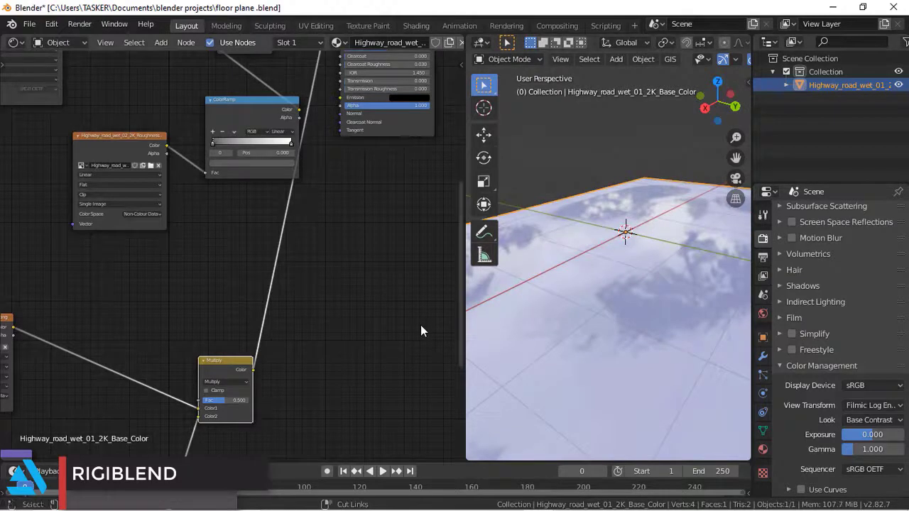
click(310, 405)
drag(228, 402, 251, 401)
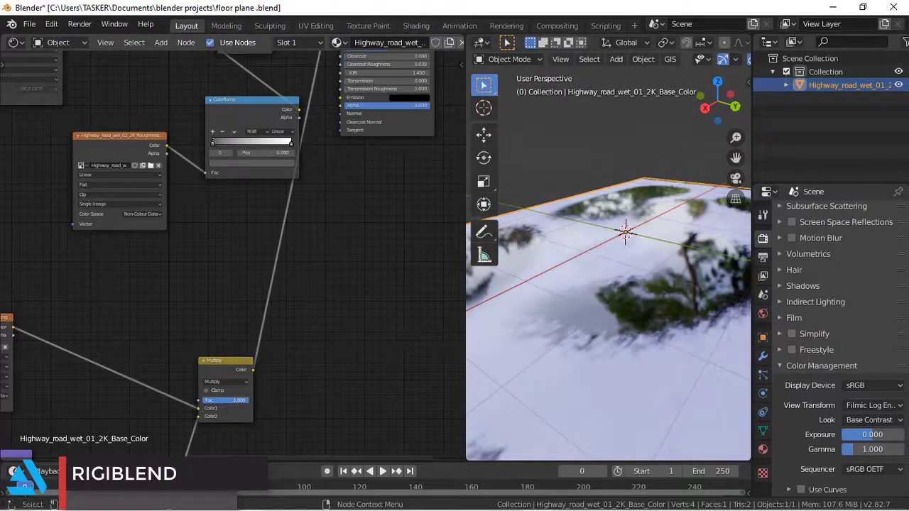
scroll(566, 381, down, 16)
scroll(567, 382, up, 17)
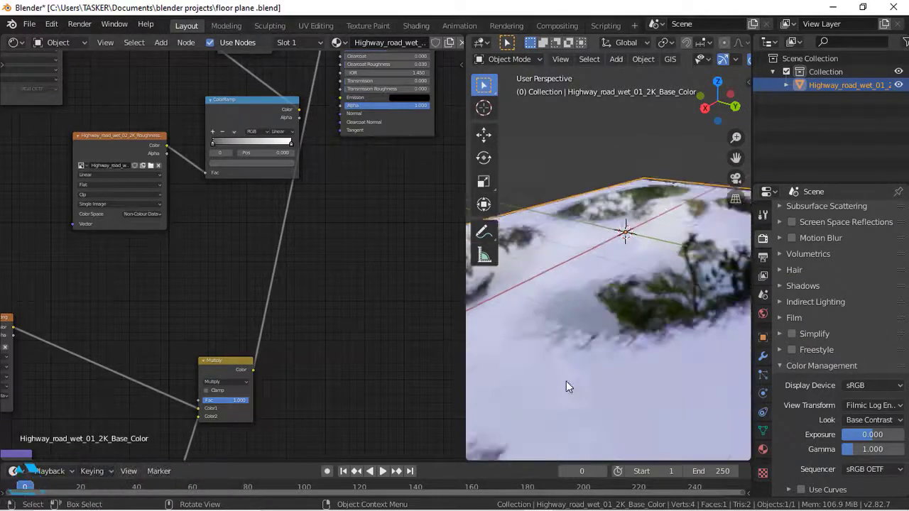
drag(722, 117, 711, 128)
Step: Insert a Bump node into the link between the new Multiply node and the Principled BSDF
scroll(444, 314, down, 4)
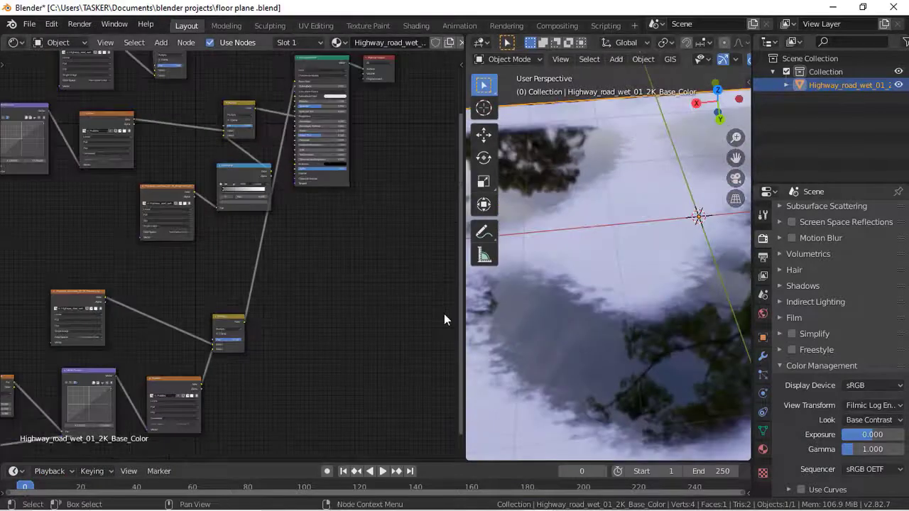
scroll(444, 314, up, 3)
scroll(379, 341, up, 4)
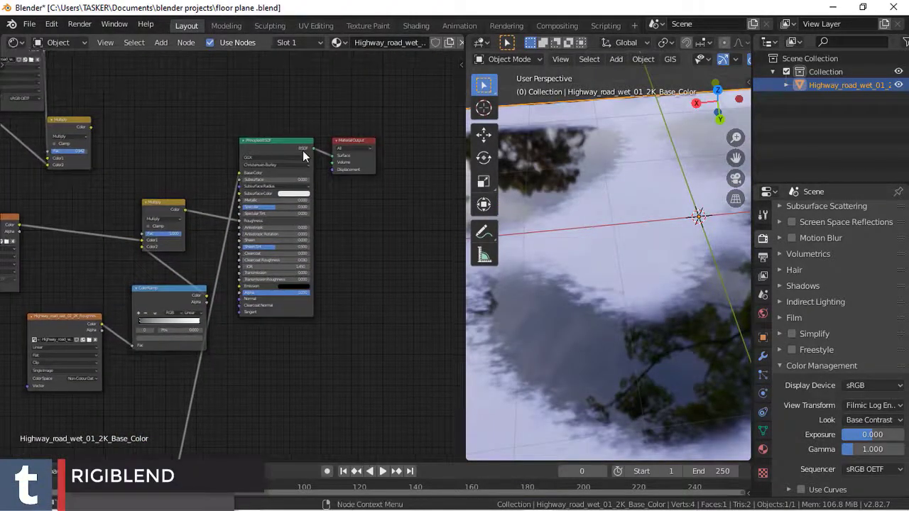
scroll(303, 157, up, 2)
scroll(304, 156, down, 1)
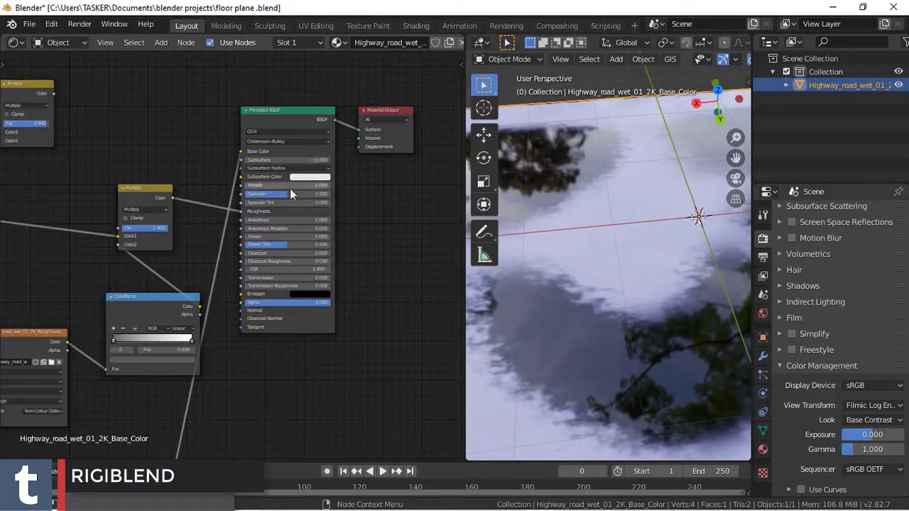
scroll(251, 330, down, 2)
scroll(252, 330, up, 1)
key(shift+a)
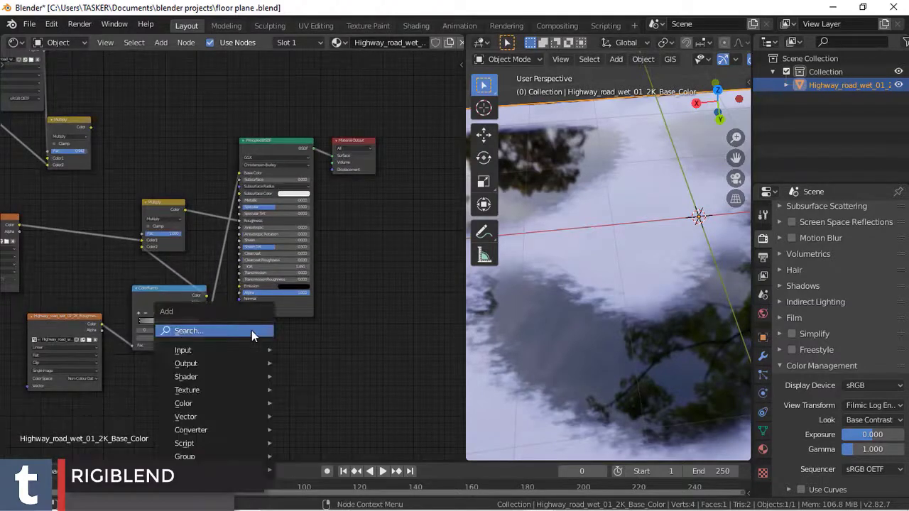
click(252, 331)
text(bum)
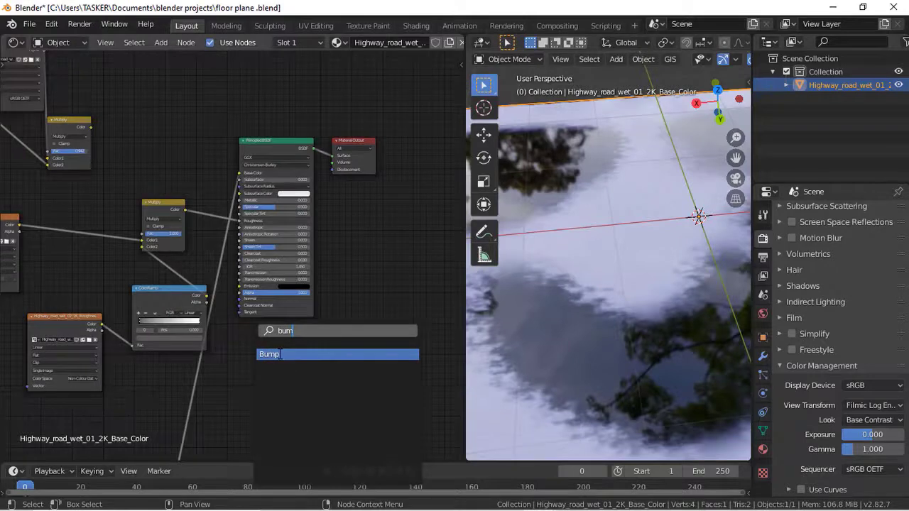
click(280, 354)
click(205, 444)
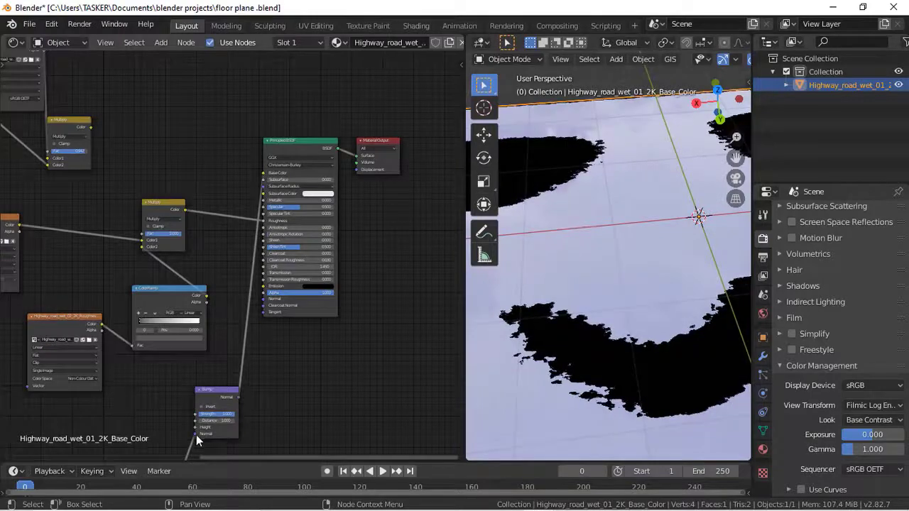
Step: Feed the Multiply result into the Bump node's Height and move its Normal output from Base Color to the Principled BSDF's Normal input
drag(193, 434, 195, 427)
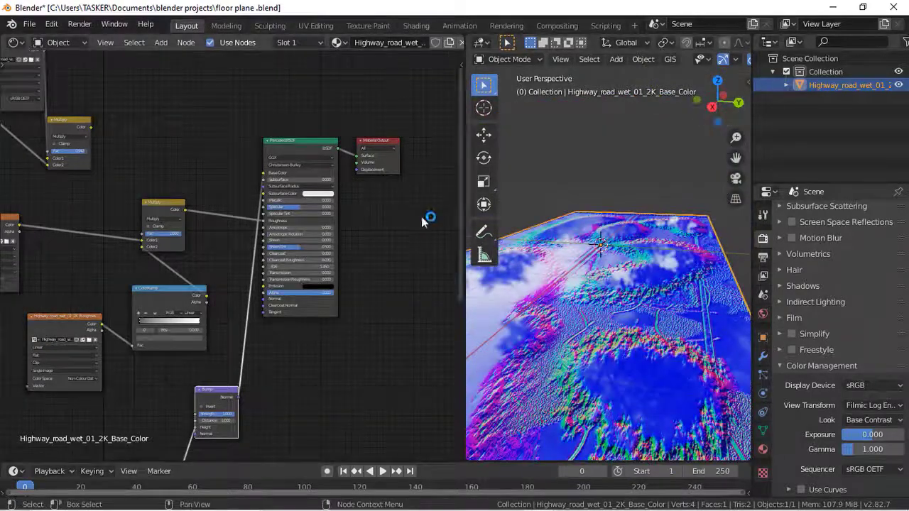
drag(268, 174, 272, 296)
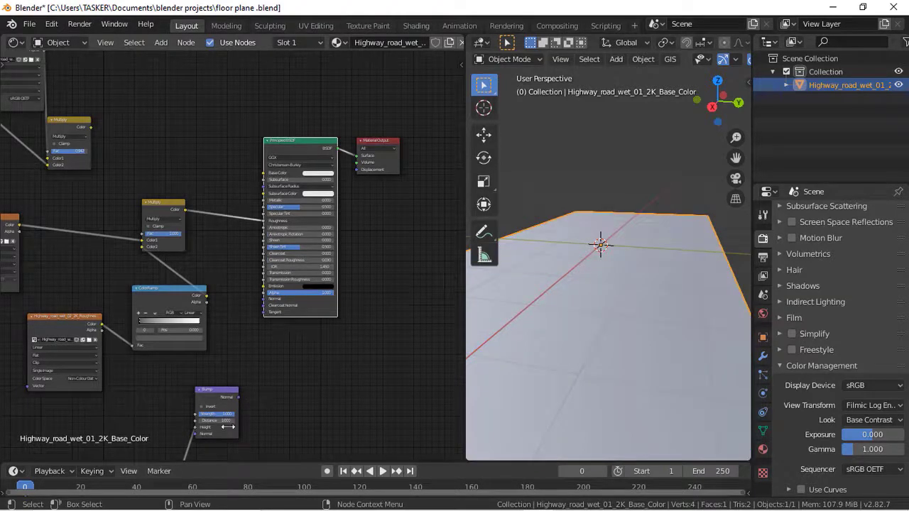
click(235, 398)
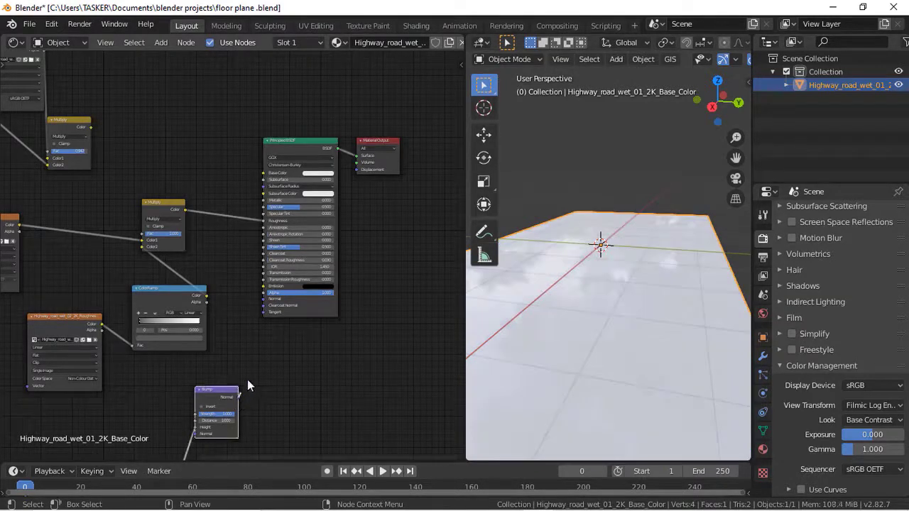
drag(268, 303, 264, 299)
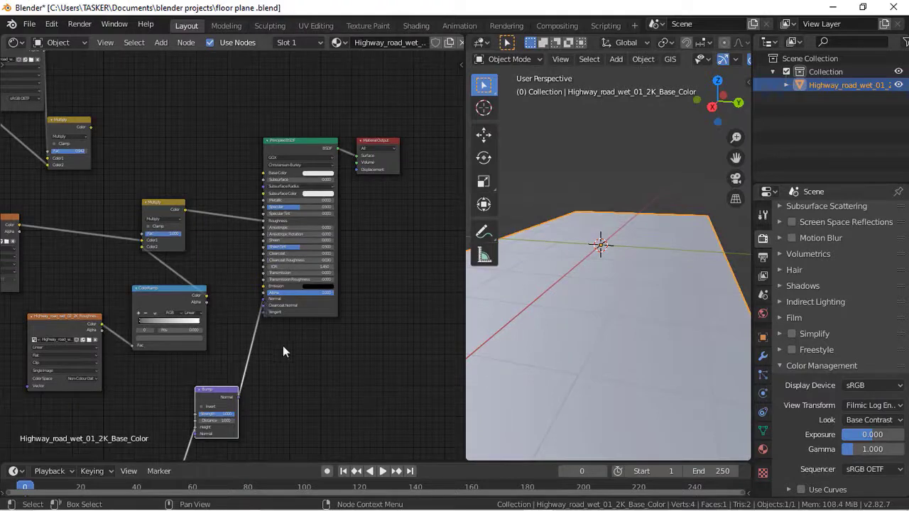
click(712, 106)
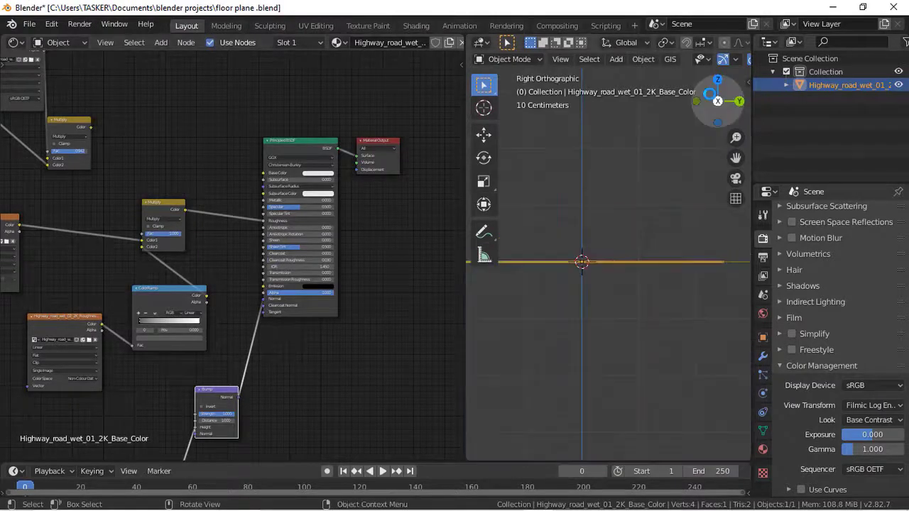
drag(706, 91, 703, 111)
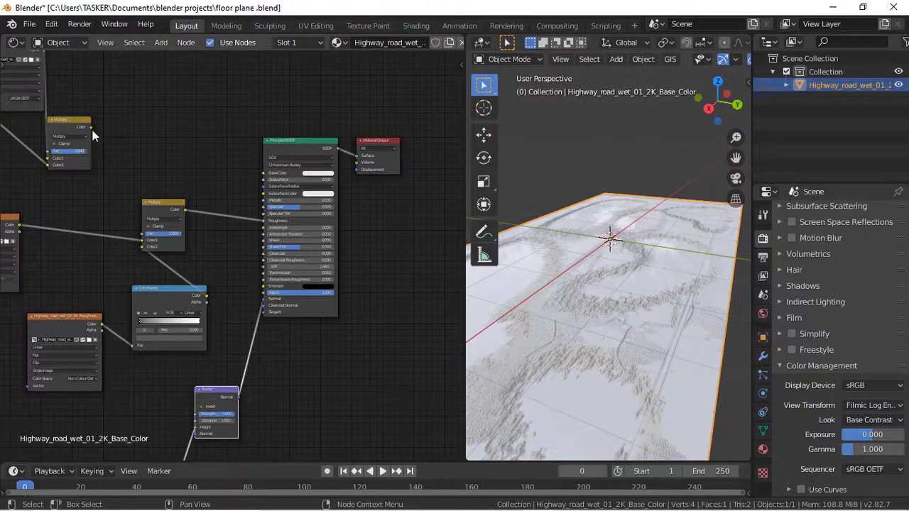
Step: Connect the upper Multiply node's Color to the Principled BSDF's Base Color and inspect the road's puddles from several angles
drag(92, 128, 263, 173)
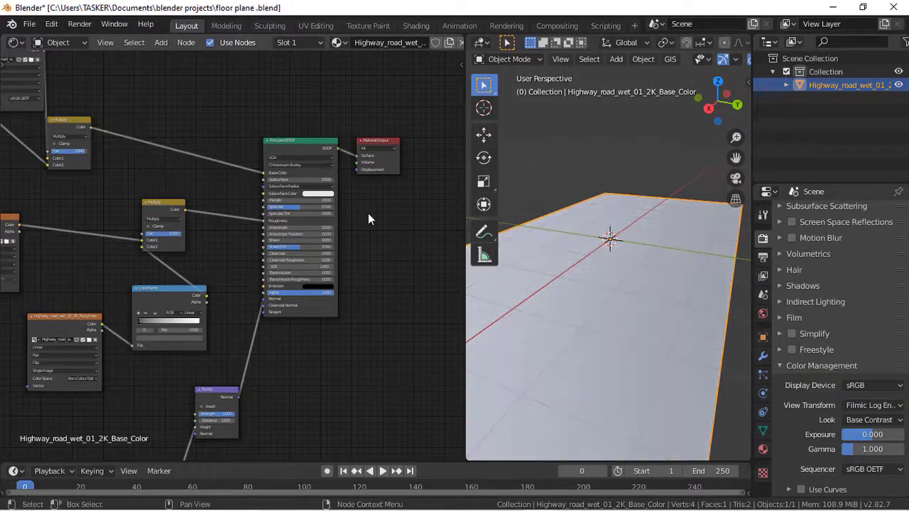
drag(719, 93, 710, 170)
drag(720, 91, 710, 100)
drag(736, 136, 736, 78)
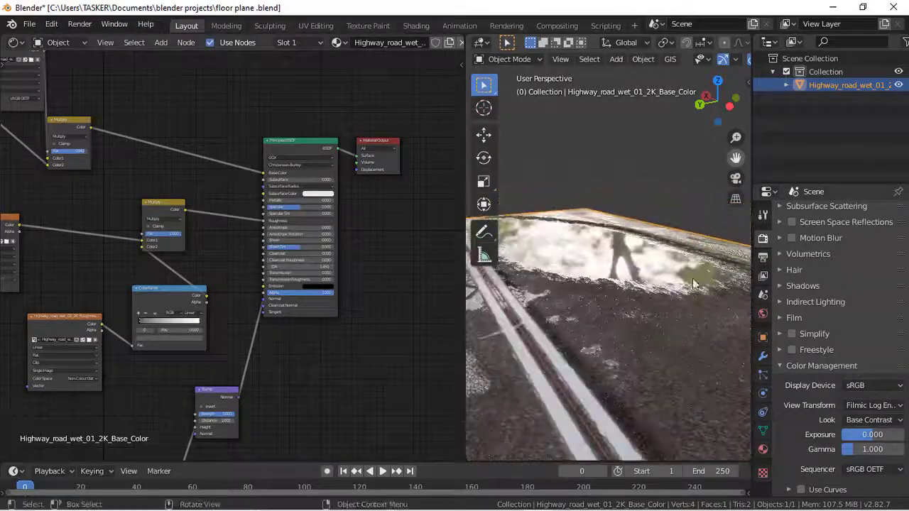
drag(736, 157, 533, 71)
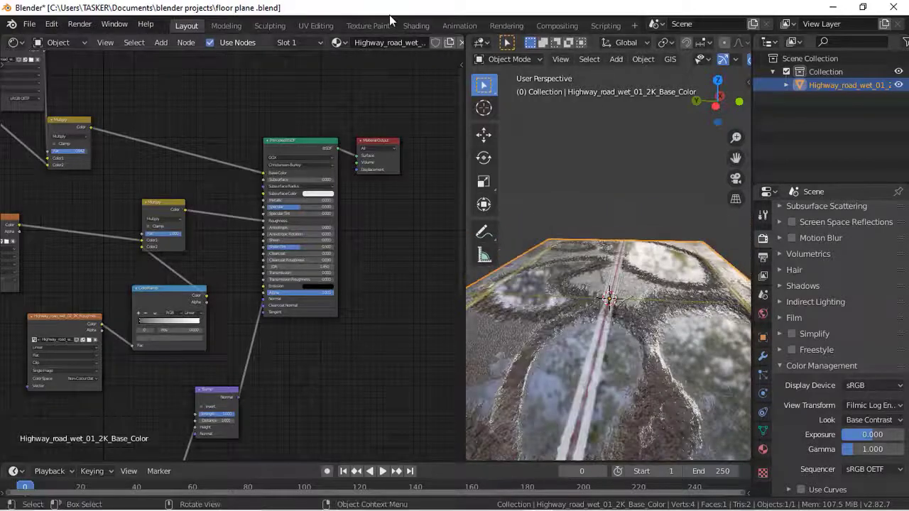
Step: Review the material's full node tree, from the Puddles and roughness textures through the Multiply and Bump nodes to the Principled BSDF
scroll(333, 216, down, 3)
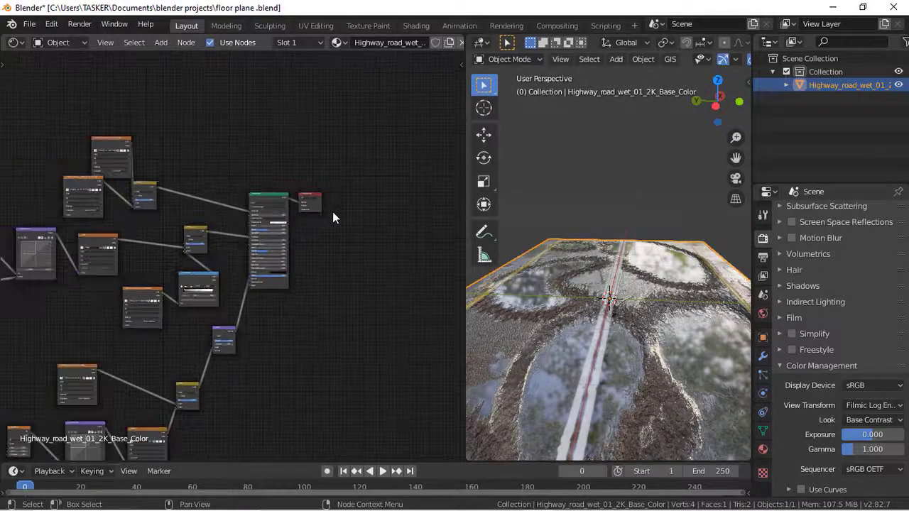
scroll(334, 218, down, 2)
drag(49, 139, 328, 394)
drag(137, 331, 270, 322)
scroll(270, 323, up, 4)
scroll(270, 323, up, 1)
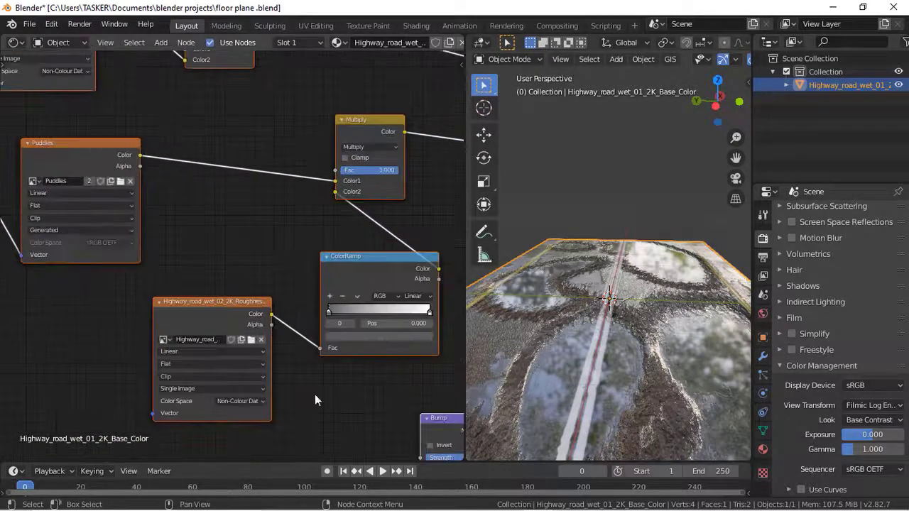
scroll(316, 401, down, 2)
middle_drag(319, 406, 265, 269)
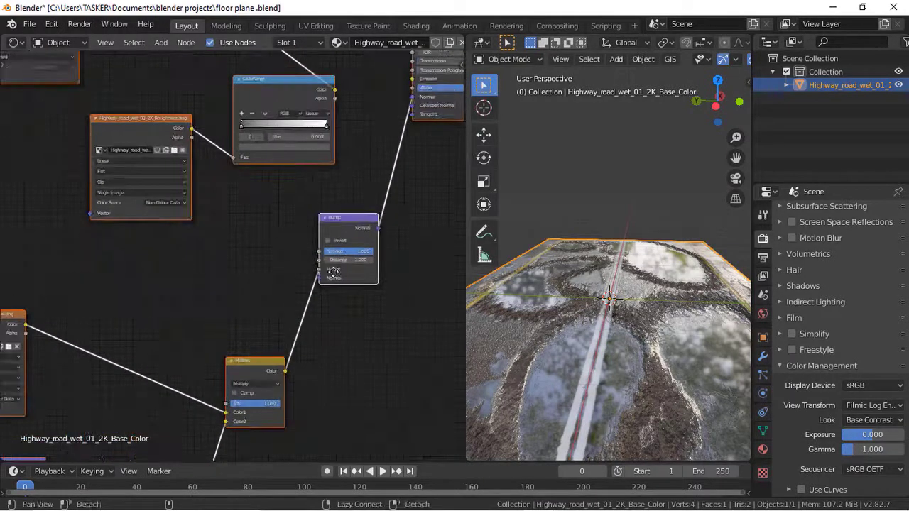
scroll(331, 324, up, 1)
middle_drag(331, 324, 351, 196)
middle_drag(348, 313, 218, 189)
scroll(332, 339, down, 2)
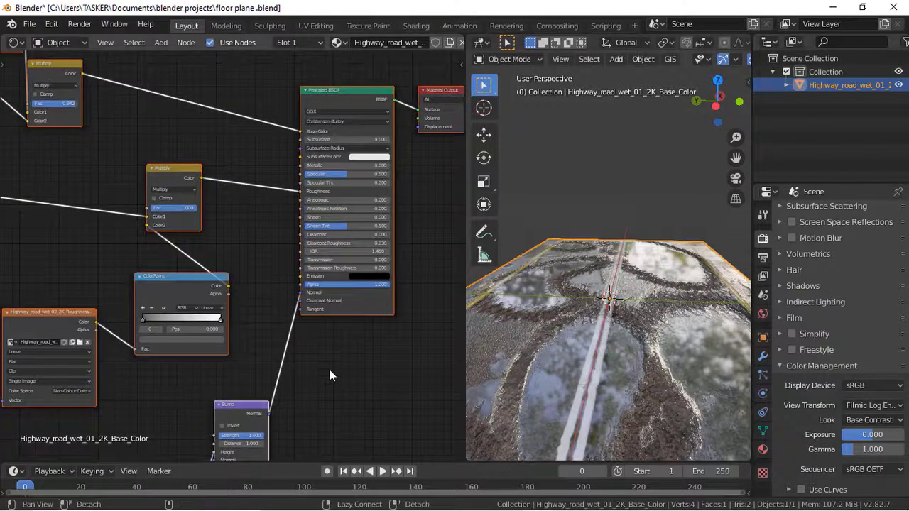
middle_drag(334, 375, 346, 297)
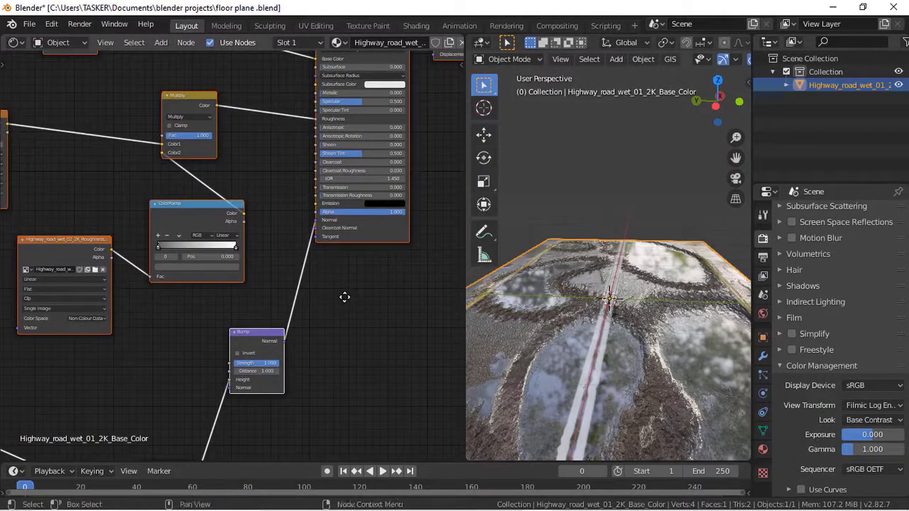
Step: Switch to texture painting, set the brush colour to white and erase part of the arched puddle in the Puddles mask
click(368, 26)
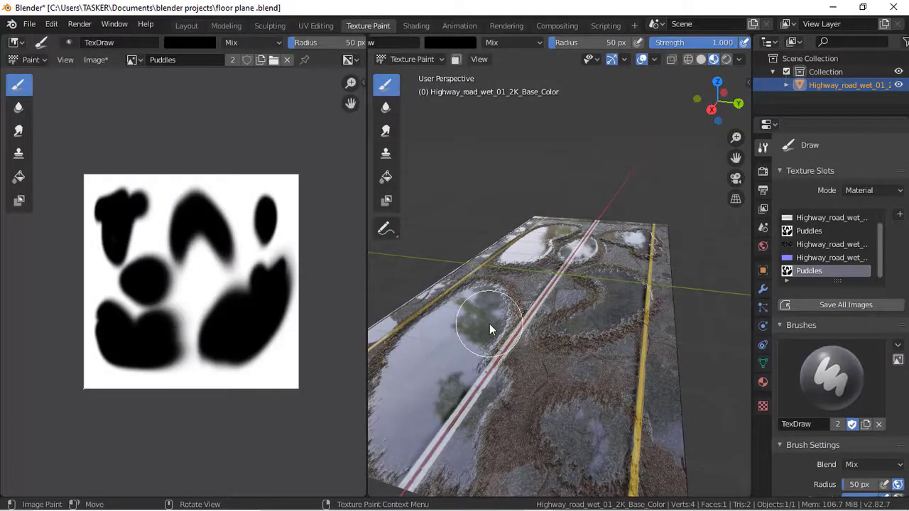
middle_drag(490, 324, 490, 324)
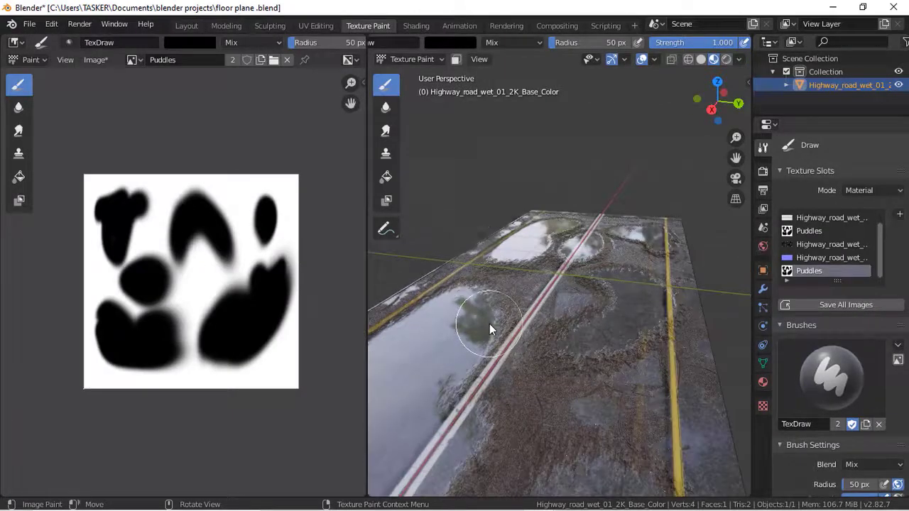
click(448, 43)
click(539, 61)
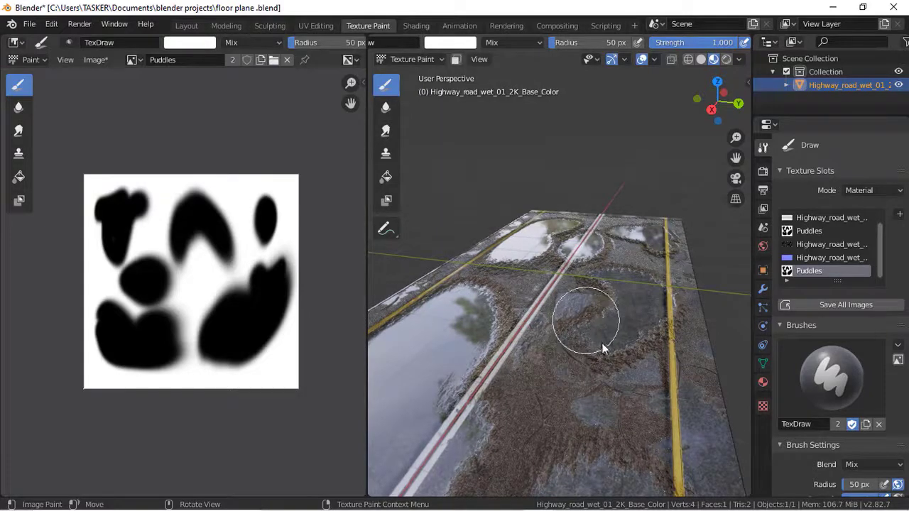
click(633, 295)
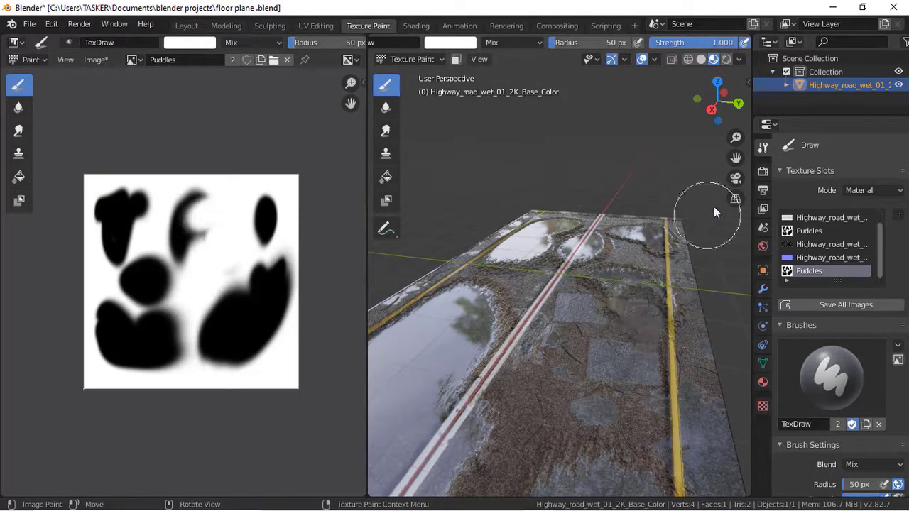
Step: Paint white on the road over the mask's upper-left, round middle and lower-left puddles to remove most of their water
mouse_move(715, 102)
mouse_down()
mouse_move(675, 110)
mouse_move(478, 401)
mouse_move(494, 415)
mouse_move(546, 395)
mouse_move(612, 424)
mouse_move(637, 323)
mouse_up()
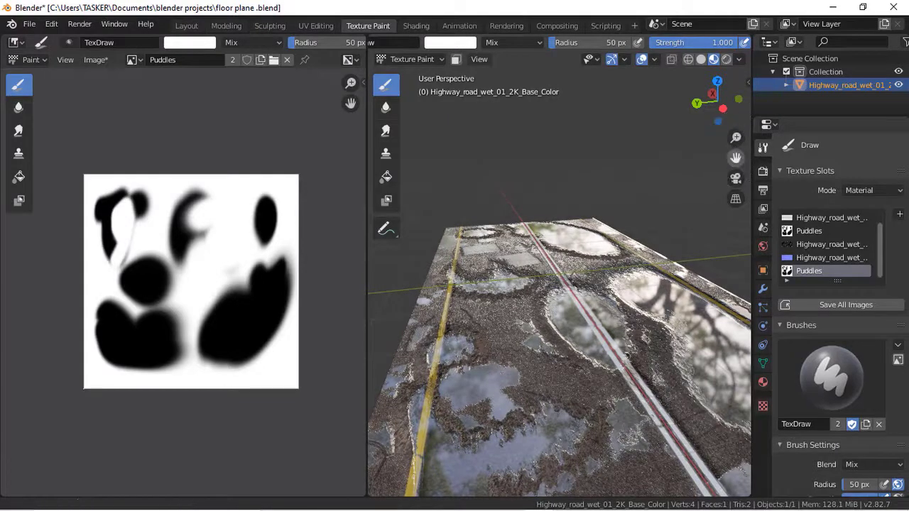
middle_drag(682, 213, 627, 279)
mouse_move(527, 294)
mouse_down()
mouse_move(545, 381)
mouse_move(561, 398)
mouse_move(593, 327)
mouse_move(556, 410)
mouse_move(557, 334)
mouse_move(499, 348)
mouse_move(561, 358)
mouse_move(539, 261)
mouse_up()
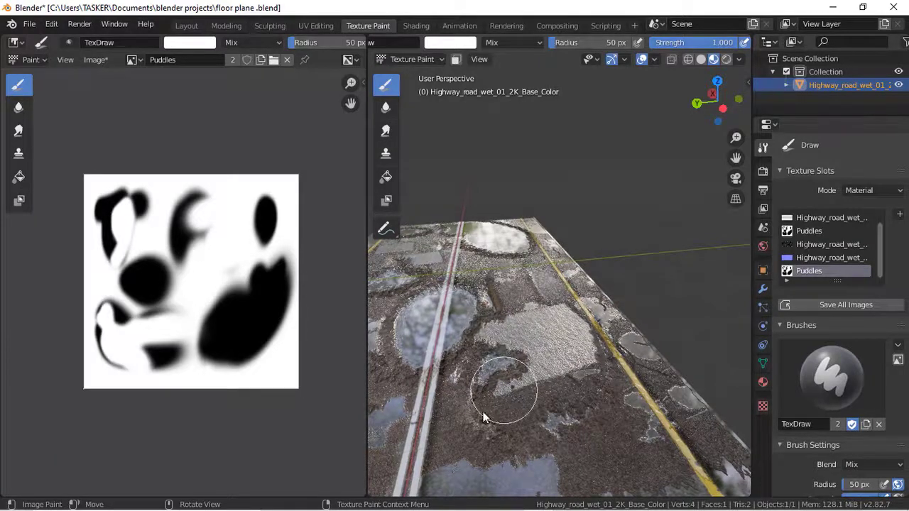
mouse_move(483, 418)
mouse_down()
mouse_move(416, 331)
mouse_move(381, 320)
mouse_move(490, 370)
mouse_move(350, 169)
mouse_up()
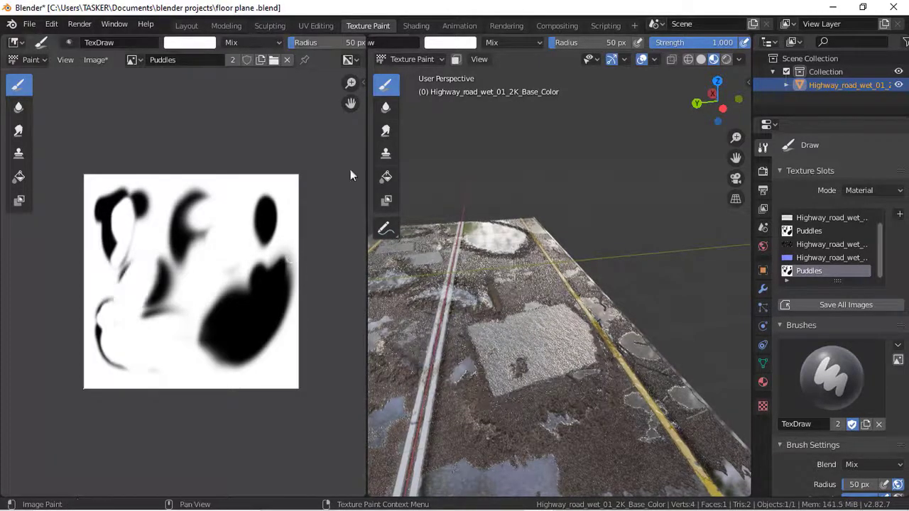
Step: Set the brush colour to black and paint a large rounded puddle in the lower-left area of the Puddles mask
click(469, 42)
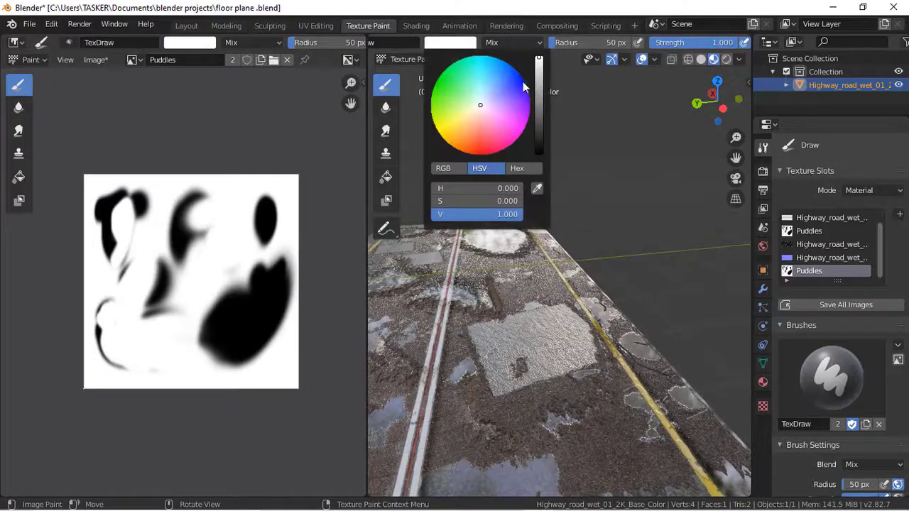
drag(540, 85, 539, 145)
mouse_move(529, 312)
mouse_down()
mouse_move(518, 320)
mouse_move(584, 427)
mouse_move(505, 327)
mouse_move(516, 345)
mouse_move(574, 348)
mouse_move(540, 341)
mouse_move(504, 368)
mouse_move(583, 309)
mouse_up()
Step: Paint a black band along the road between the centre line and yellow edge line, joining the two large puddles
mouse_move(717, 114)
mouse_down()
mouse_move(824, 105)
mouse_move(902, 128)
mouse_move(870, 112)
mouse_up()
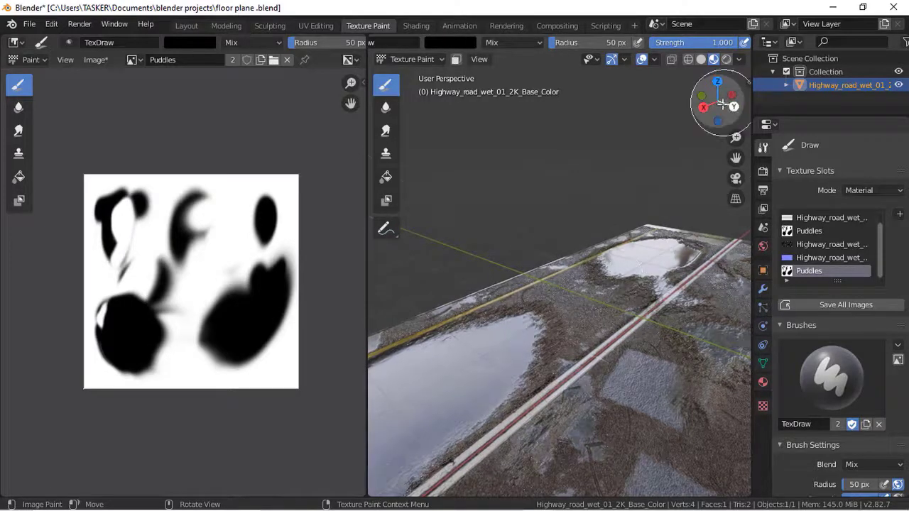
drag(721, 103, 708, 142)
drag(497, 379, 726, 209)
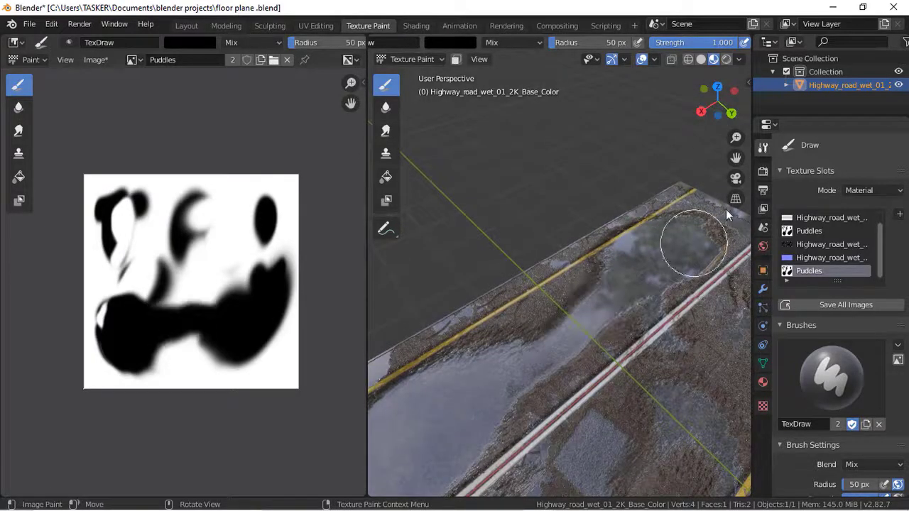
Step: Paint broad black strokes across the road's centre line, linking the large lower puddles to the arched and small oval ones
drag(719, 99, 717, 135)
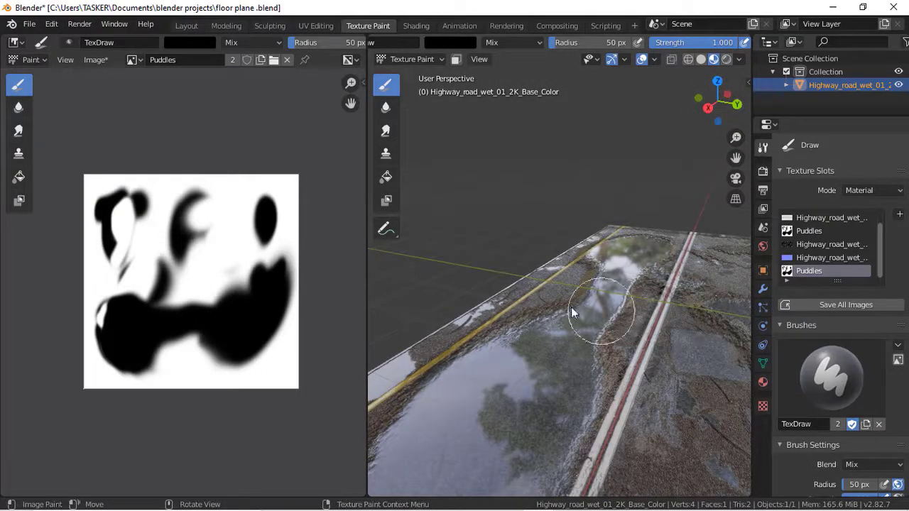
scroll(609, 384, down, 6)
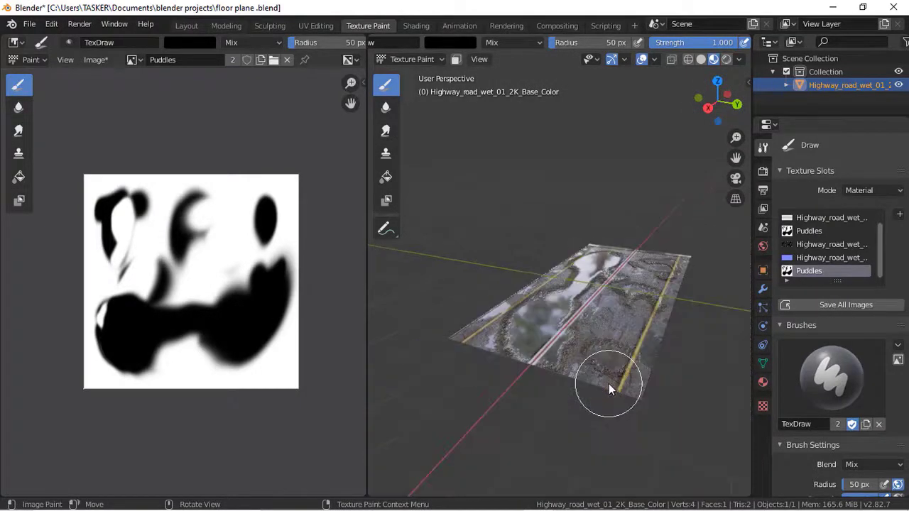
scroll(608, 384, up, 5)
mouse_move(630, 384)
mouse_down()
mouse_move(689, 366)
mouse_move(703, 301)
mouse_move(648, 263)
mouse_up()
mouse_move(703, 434)
mouse_down()
mouse_move(672, 439)
mouse_move(750, 327)
mouse_move(662, 279)
mouse_up()
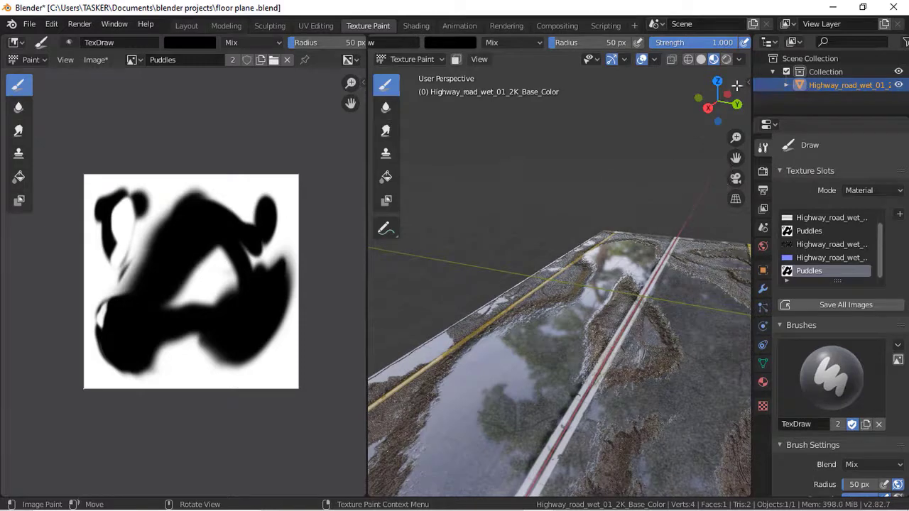
Step: Lighten the texture paint brush colour from black towards white
drag(719, 101, 696, 119)
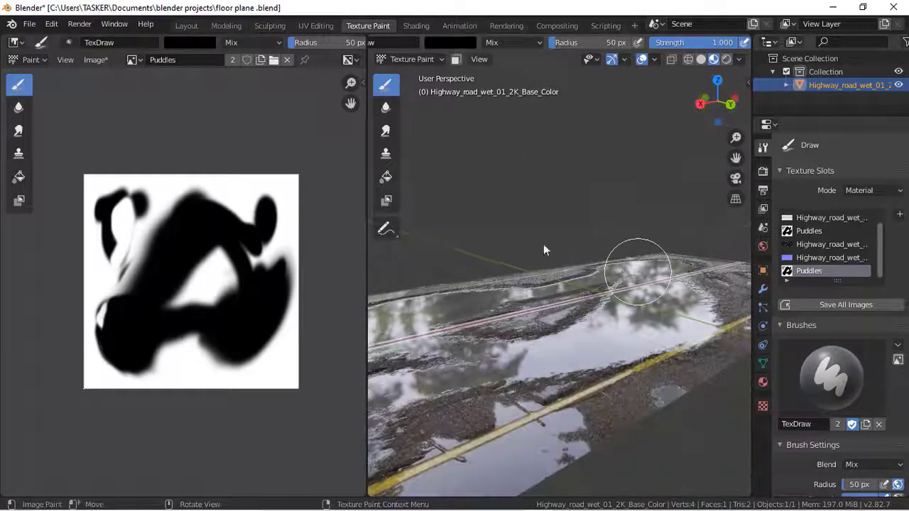
click(444, 43)
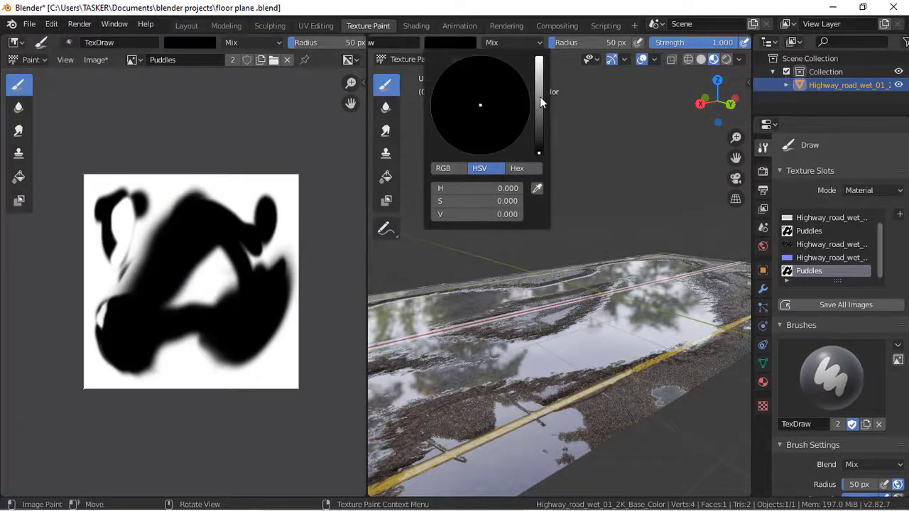
drag(540, 97, 539, 62)
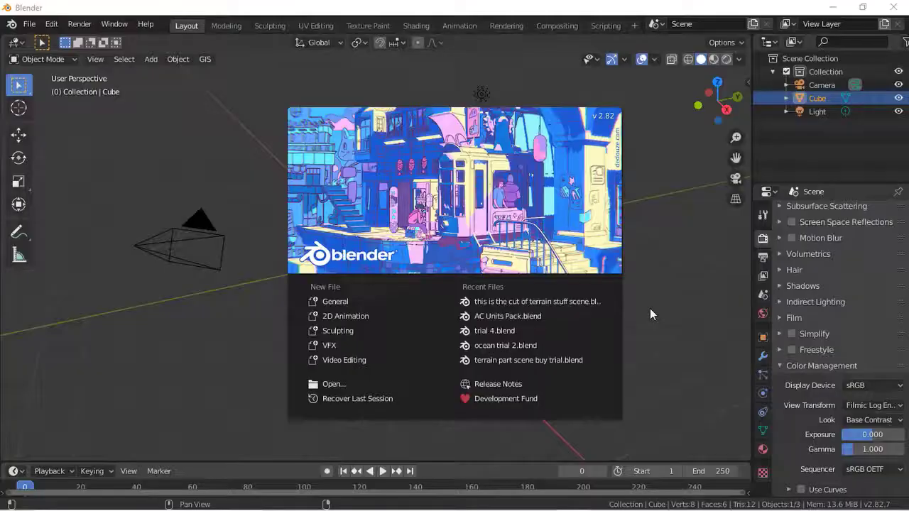
Step: Open the add-on preferences of the new scene and search for "land"
click(650, 308)
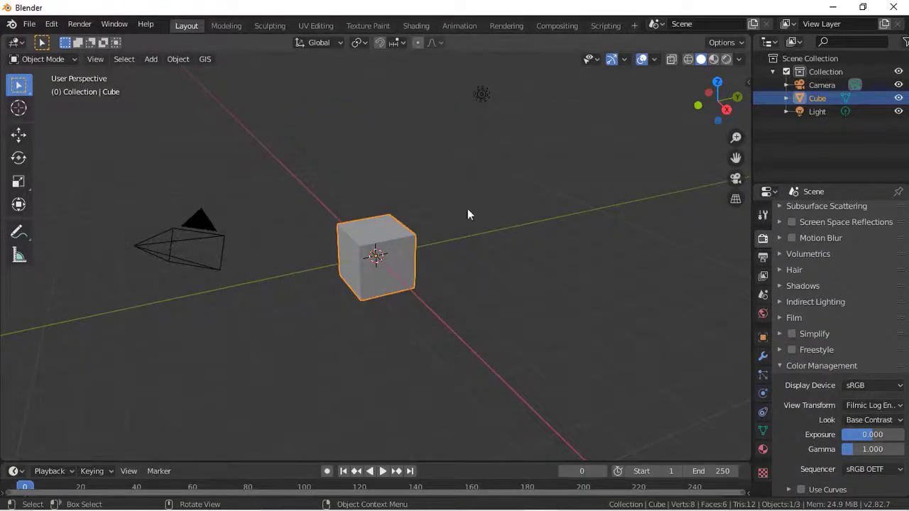
click(51, 23)
click(134, 212)
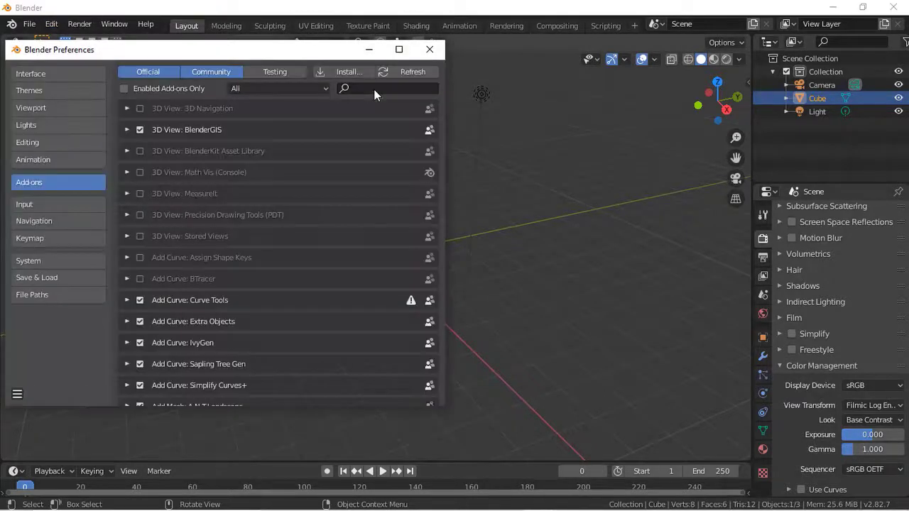
click(375, 89)
text(land)
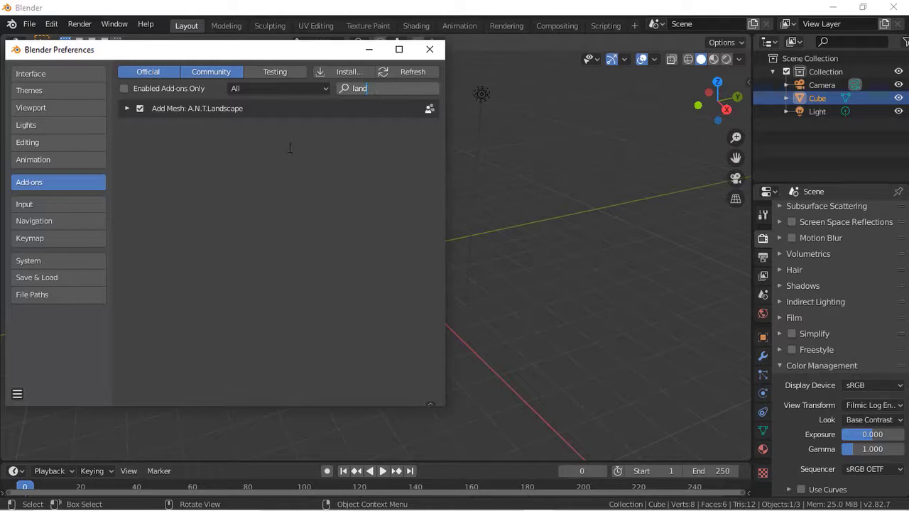
key(Return)
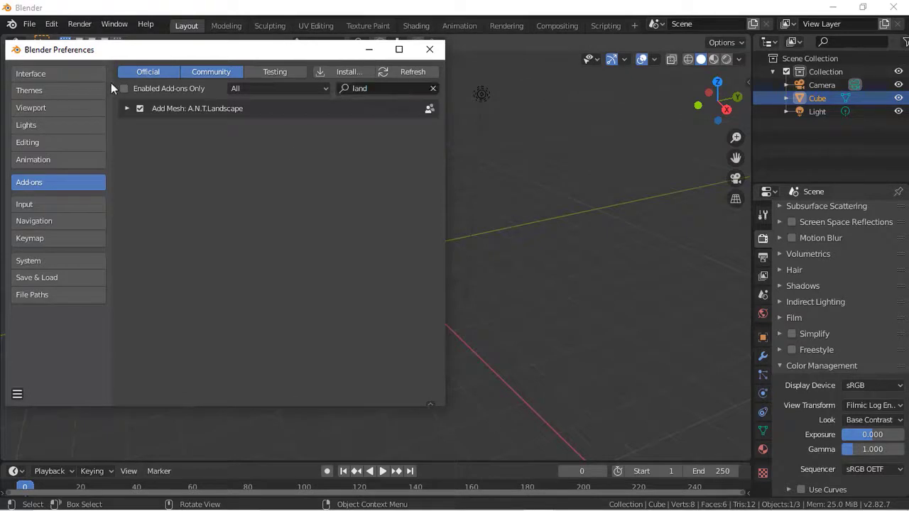
Step: Make sure the A.N.T.Landscape add-on is enabled, save the preferences and close them
click(140, 108)
click(17, 396)
click(61, 361)
click(430, 49)
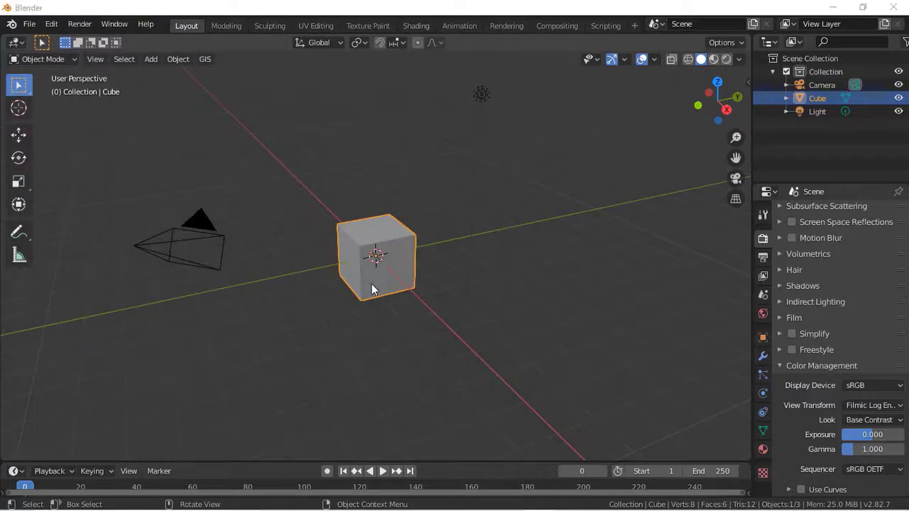
Step: Delete the default cube from the scene
key(super+Tab)
click(157, 183)
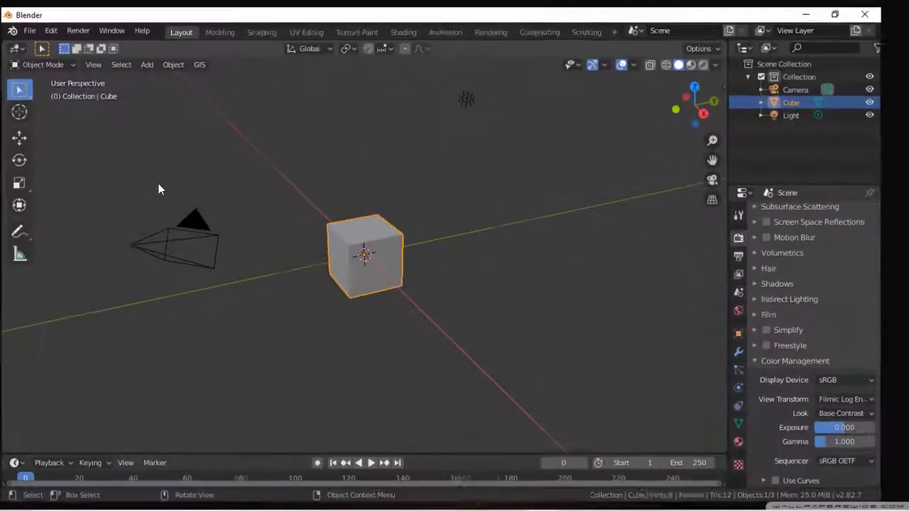
click(333, 295)
scroll(333, 294, down, 4)
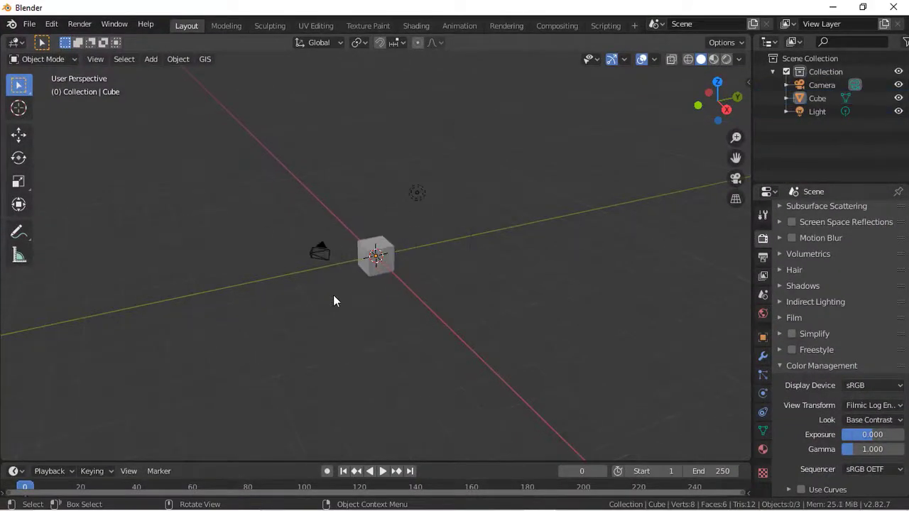
key(Delete)
click(383, 241)
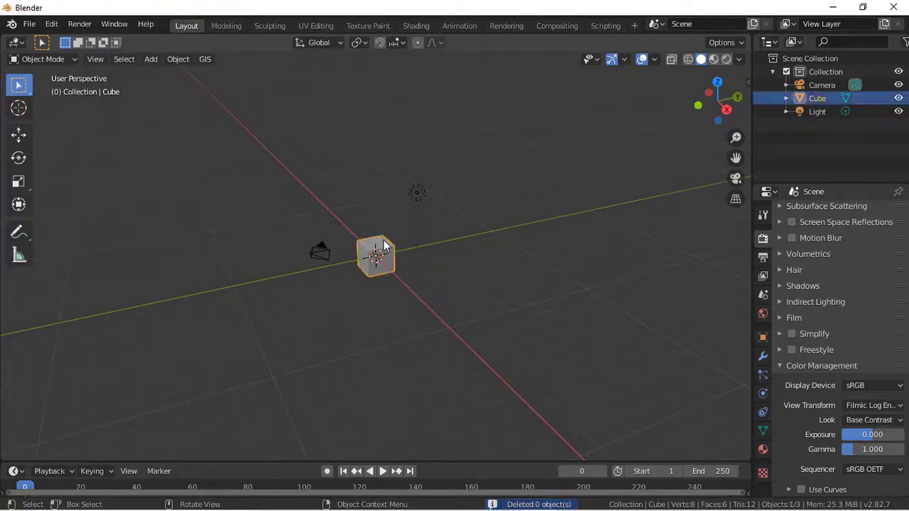
key(Delete)
Step: Add a Landscape mesh and apply an operator preset that forms a mountainous terrain with a water plane
key(shift+a)
mouse_move(384, 240)
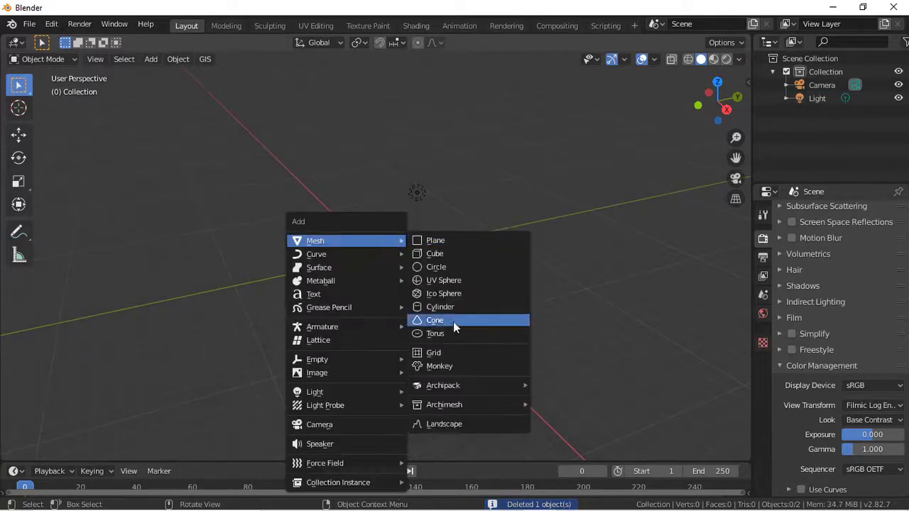
click(443, 424)
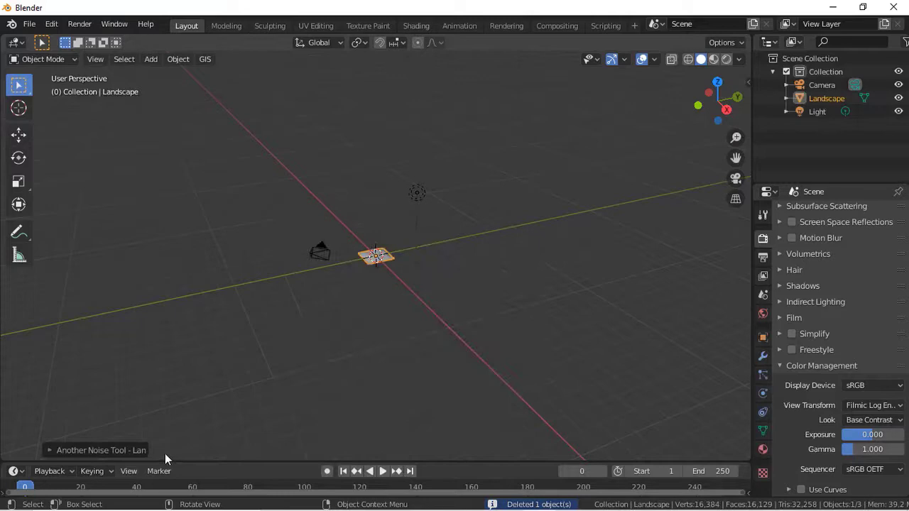
click(120, 454)
click(160, 99)
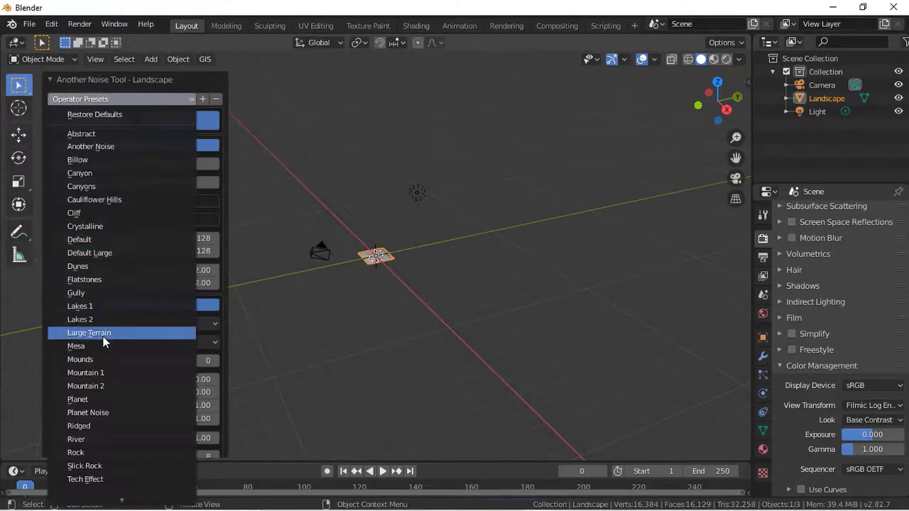
key(Return)
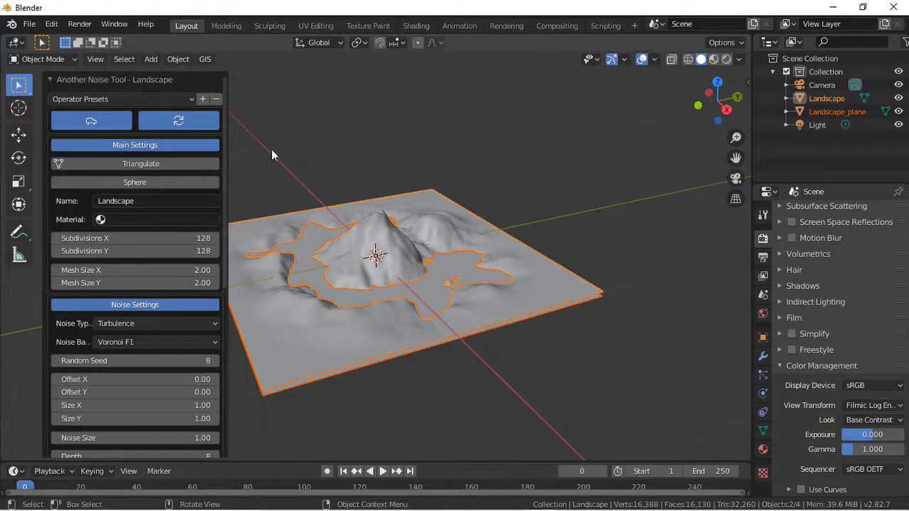
Step: Delete the water plane generated with the landscape, keeping the terrain mesh
click(279, 241)
click(293, 241)
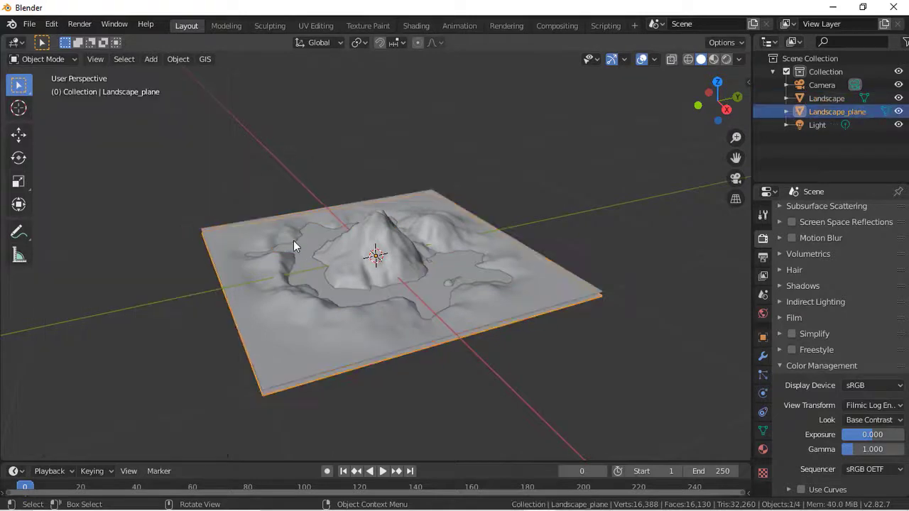
key(Delete)
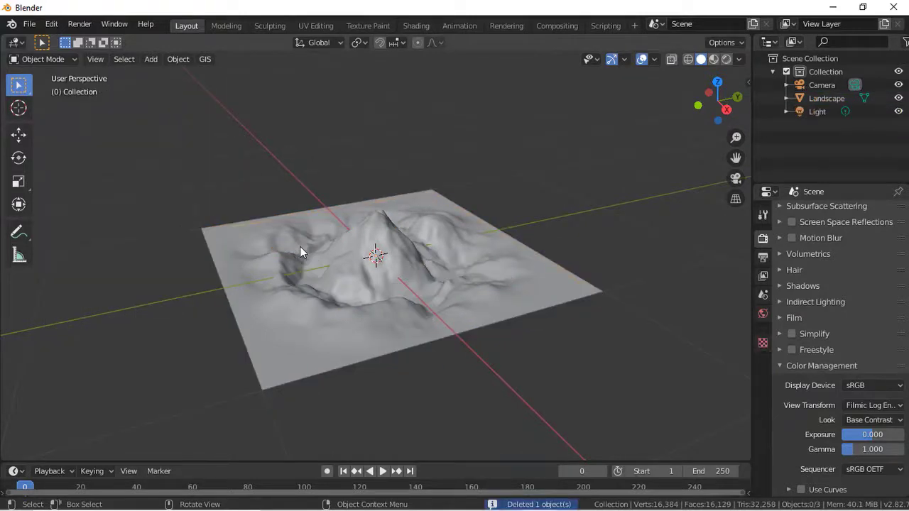
Step: Add a plane at the origin and lower it about 0.036 m along the Z axis
key(shift+a)
mouse_move(372, 248)
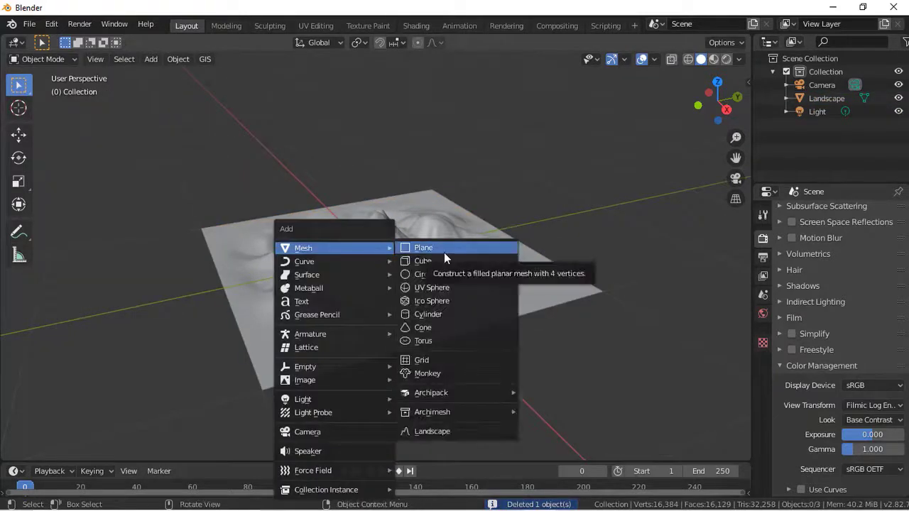
click(444, 252)
key(g)
key(z)
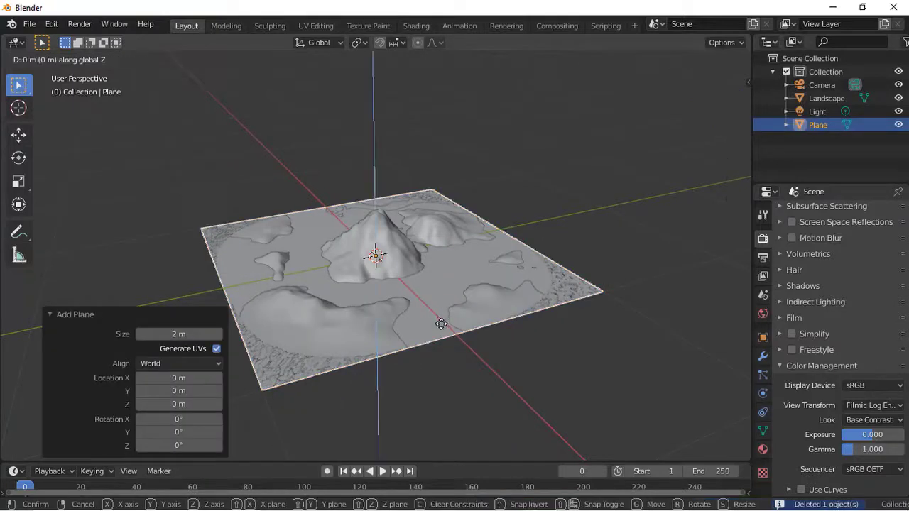
click(442, 323)
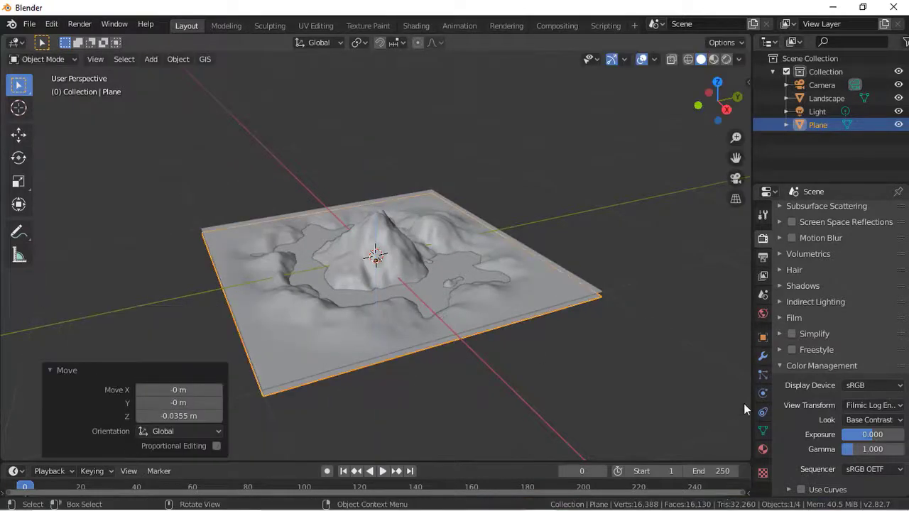
Step: Add an Ocean modifier to the plane and set its resolution to 30
click(764, 354)
click(850, 210)
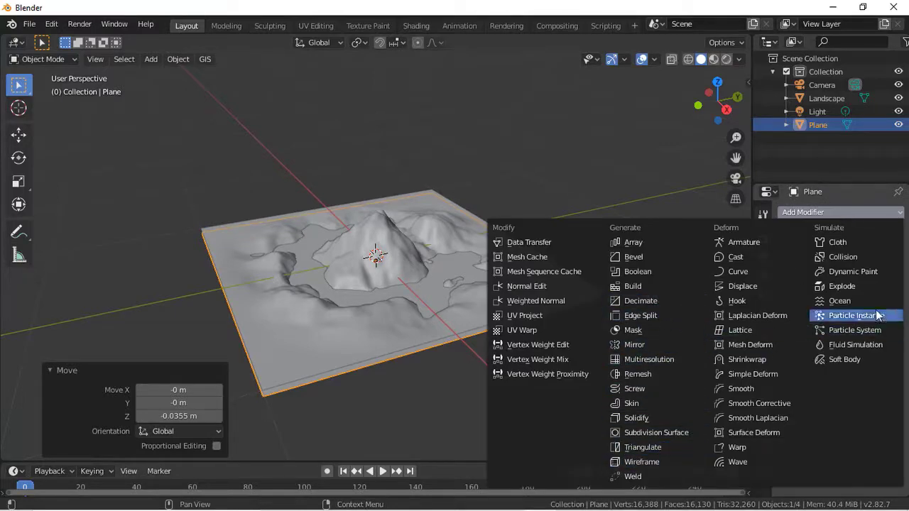
click(856, 300)
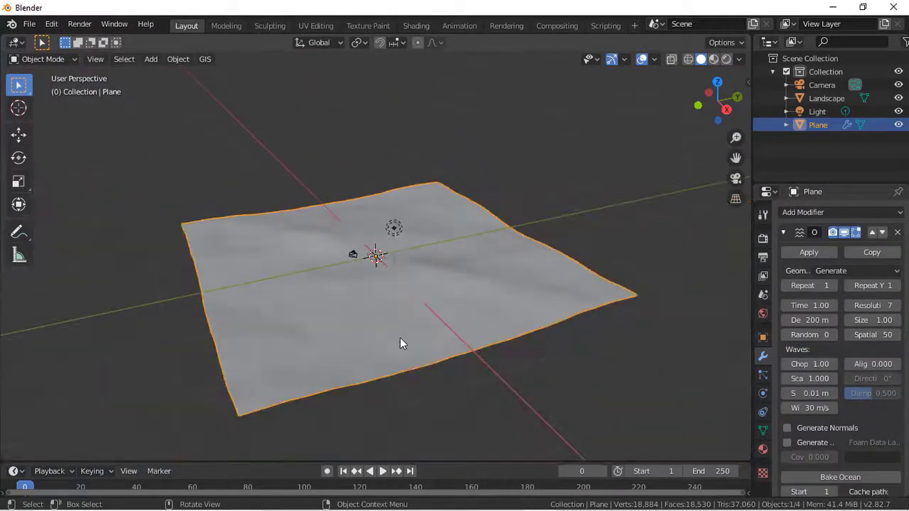
click(874, 305)
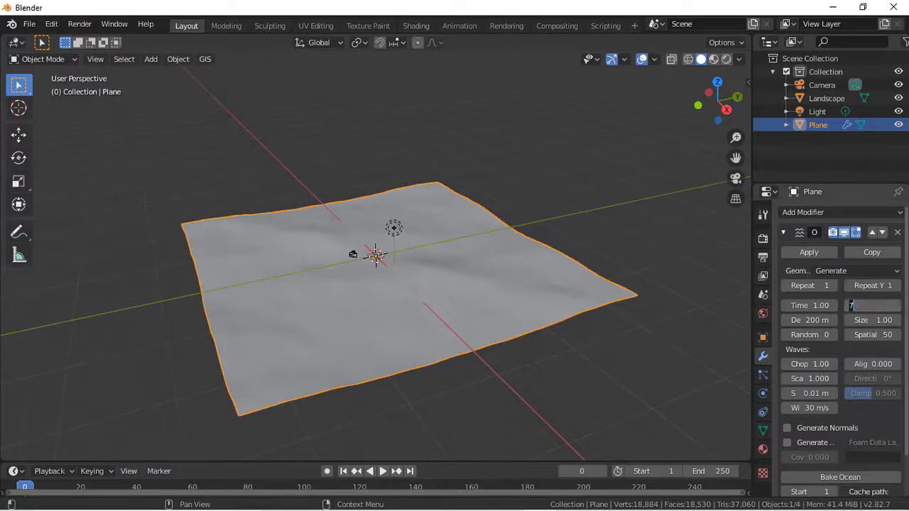
text(30)
key(Return)
drag(717, 100, 716, 100)
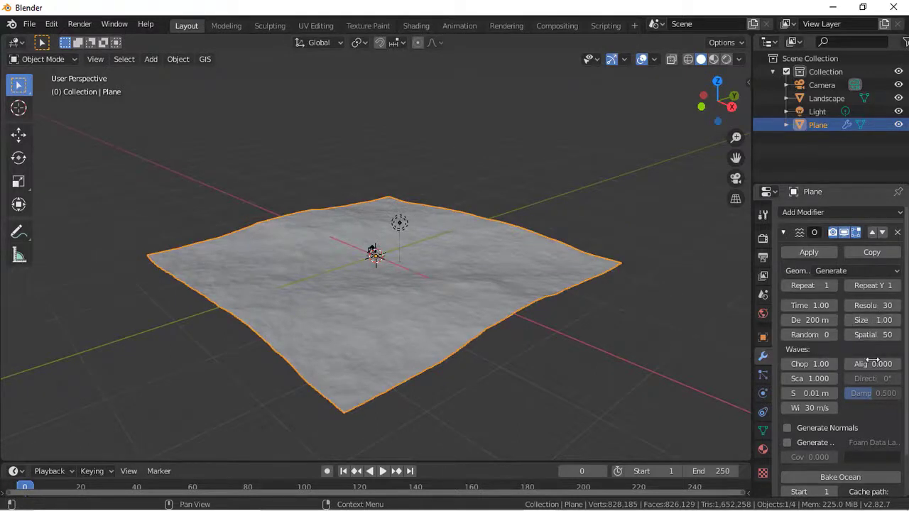
Step: Set the ocean's wave scale to 2 and its smallest wave to 0 m
double_click(810, 379)
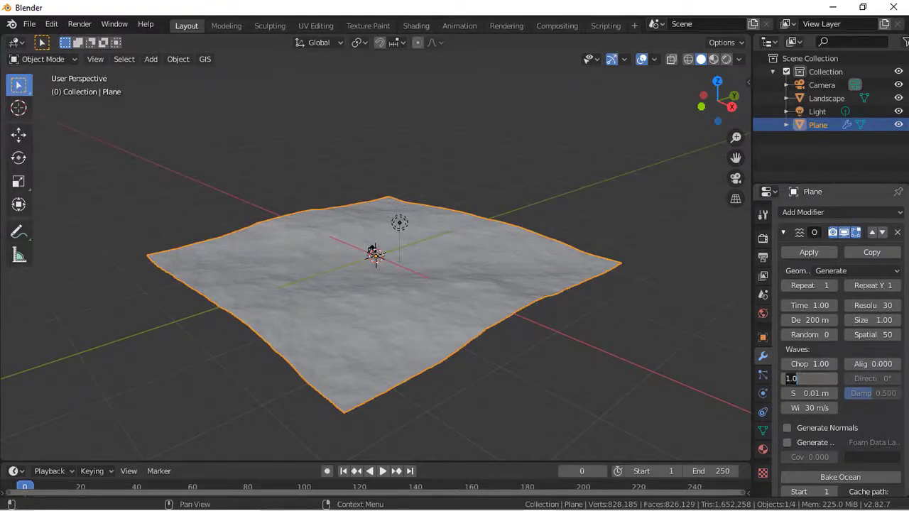
text(2)
key(Return)
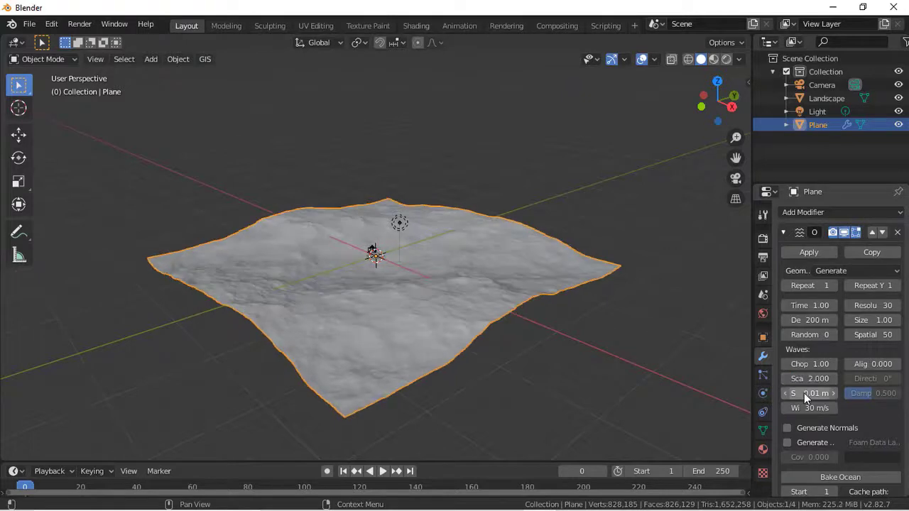
double_click(804, 393)
text(0)
key(Return)
Step: Set the ocean's wind velocity to 10 m/s and its spatial size to 200
double_click(800, 408)
key(Return)
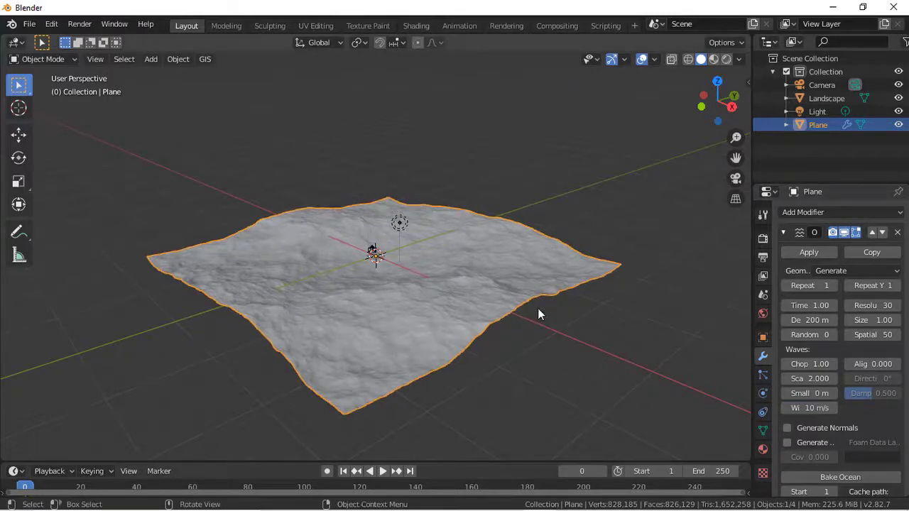
double_click(890, 337)
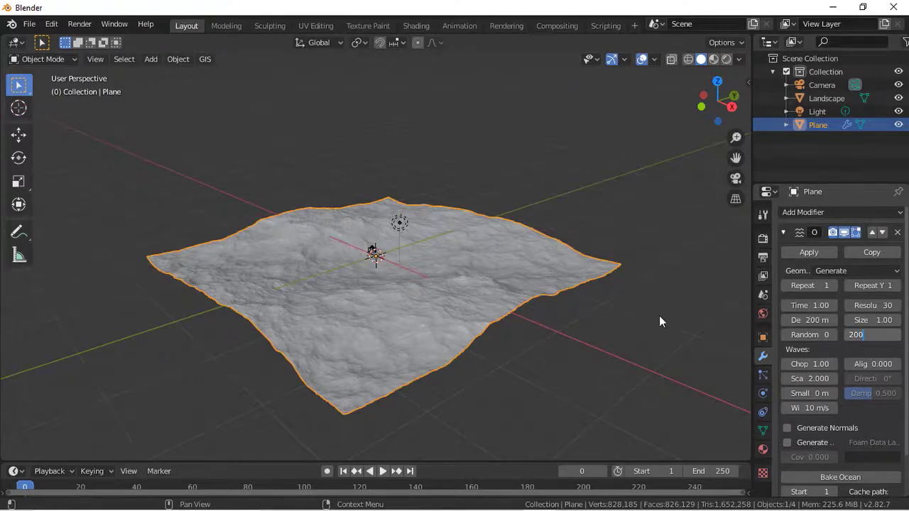
key(Return)
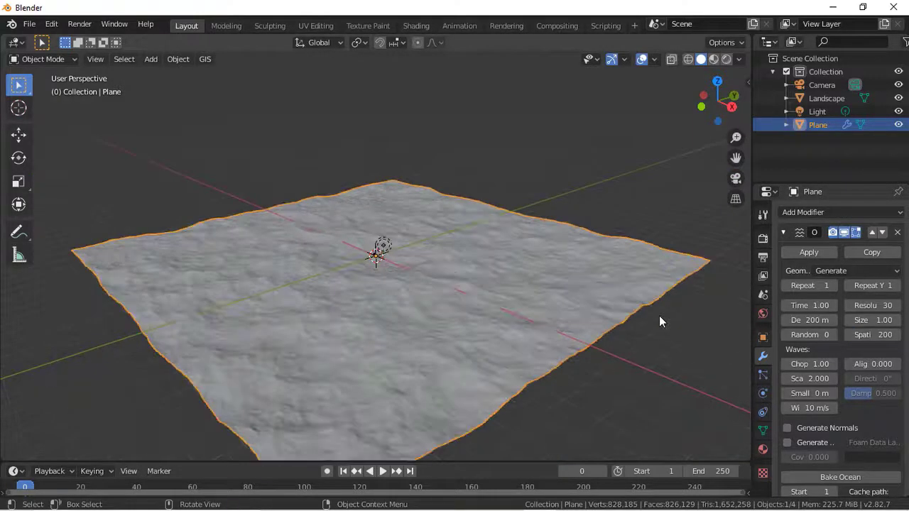
Step: Scale the ocean plane down by 0.028 and again by 0.380 so it extends just past the landscape's edges
key(s)
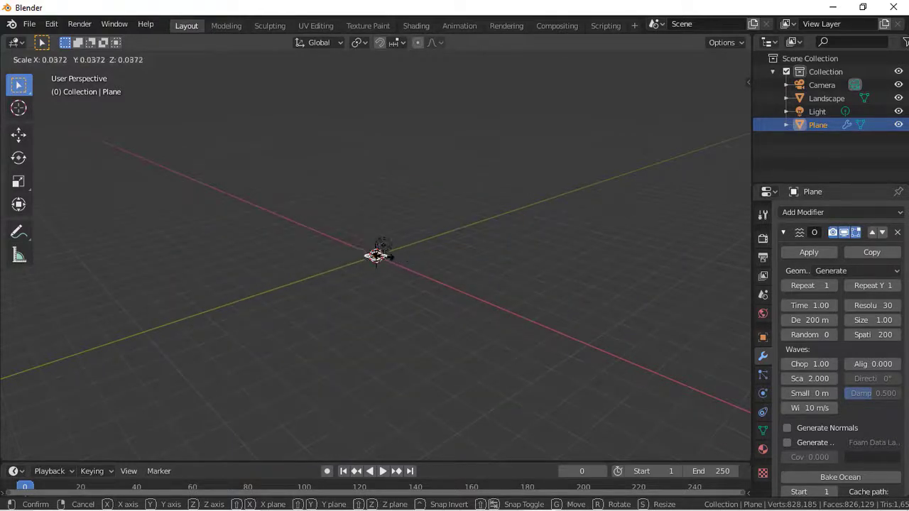
click(383, 261)
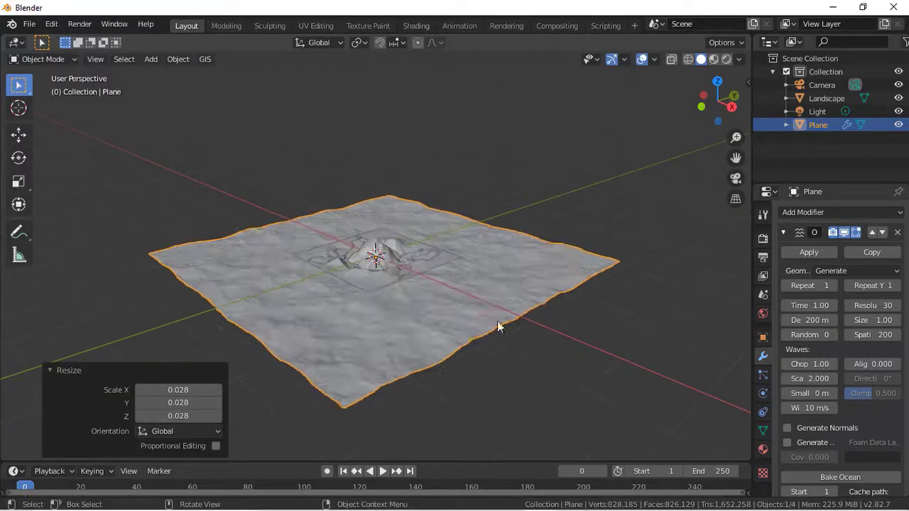
key(s)
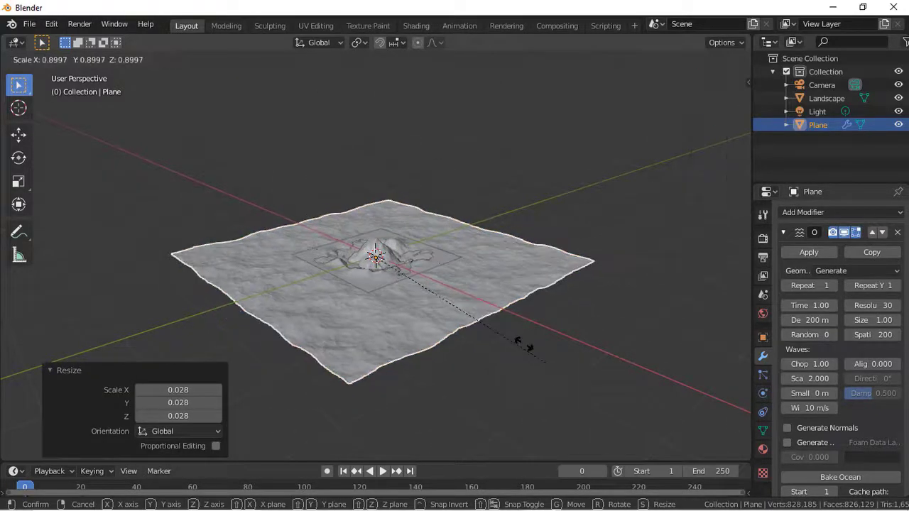
click(452, 301)
Step: Lower the ocean plane along the Z axis by about 0.00277 m relative to the landscape
scroll(451, 301, up, 7)
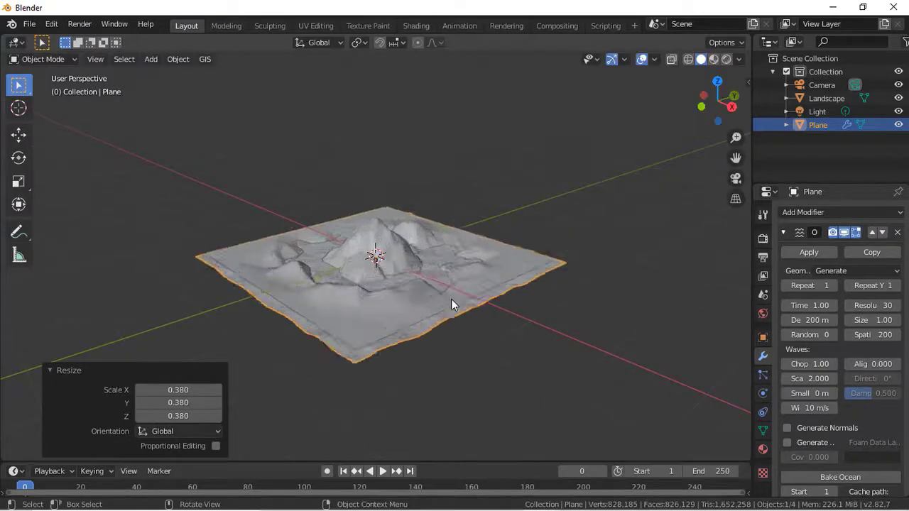
key(g)
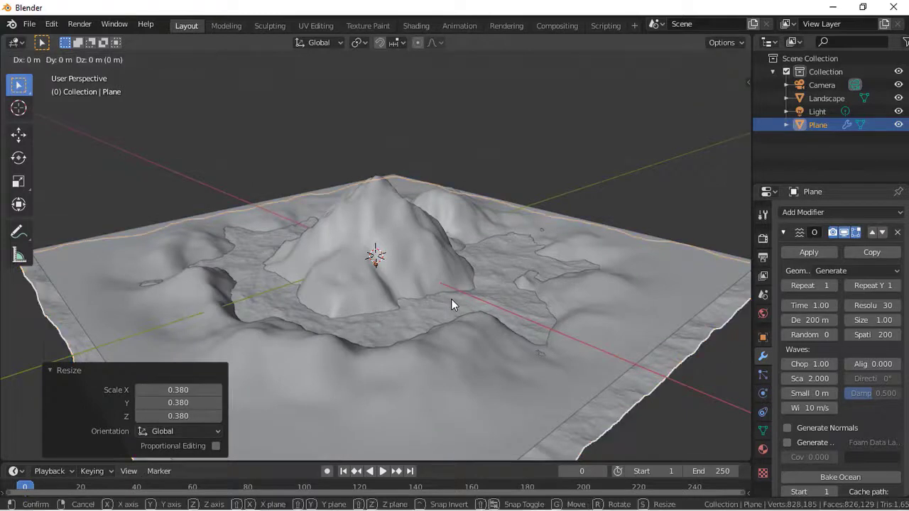
key(z)
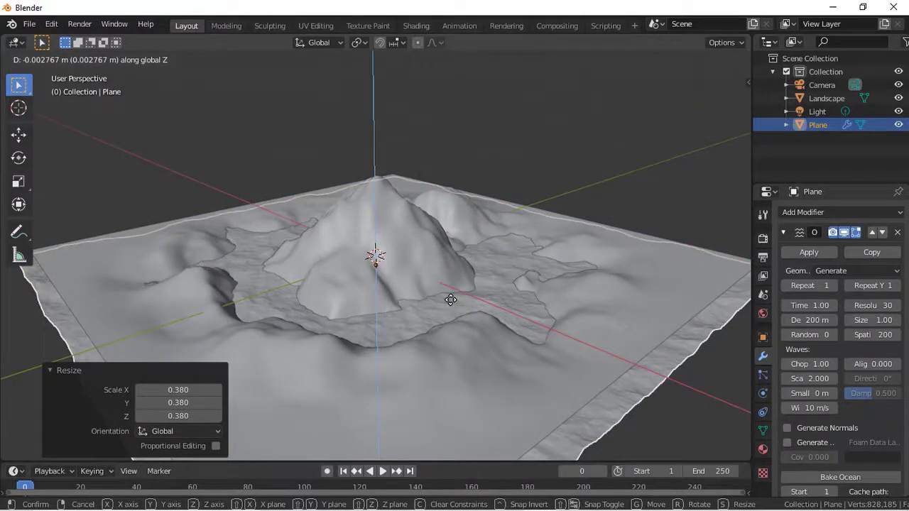
click(451, 300)
drag(740, 113, 675, 243)
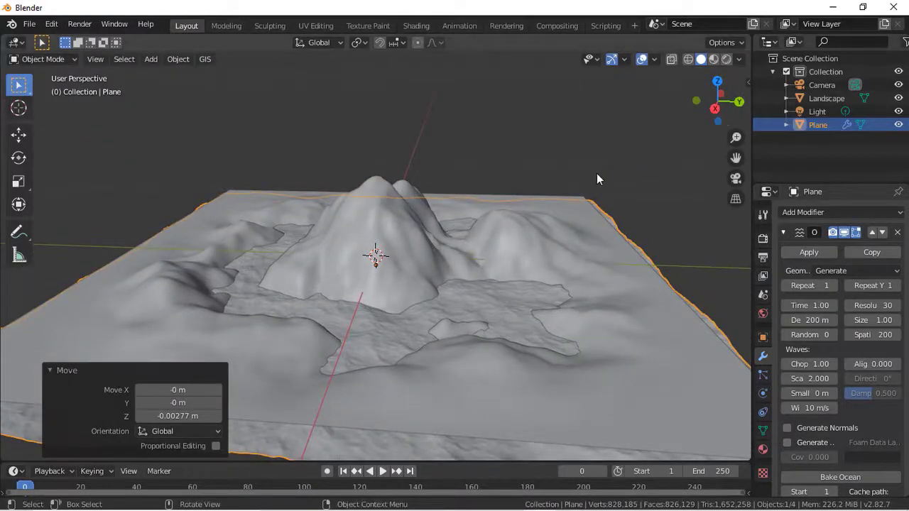
Step: Isolate the ocean plane in local view, add a Subdivision Surface modifier and place it above the Ocean modifier
key(KP_Divide)
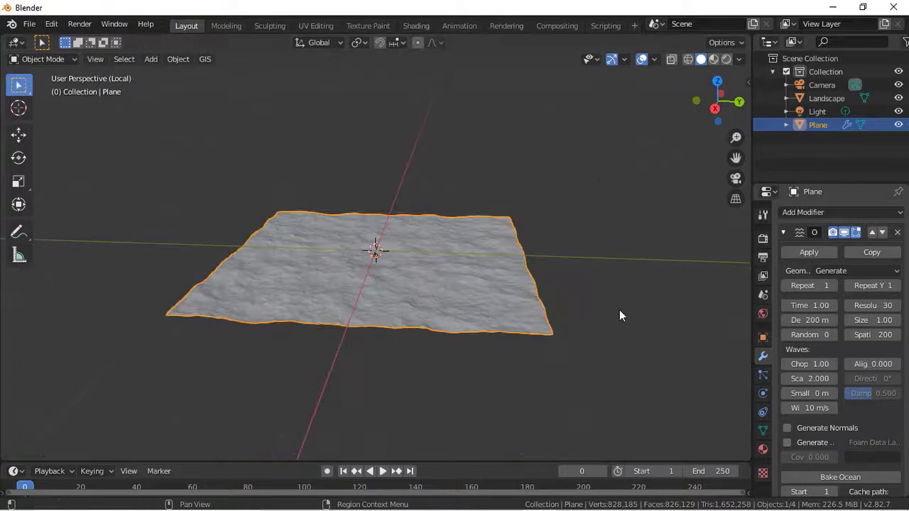
right_click(477, 280)
click(823, 212)
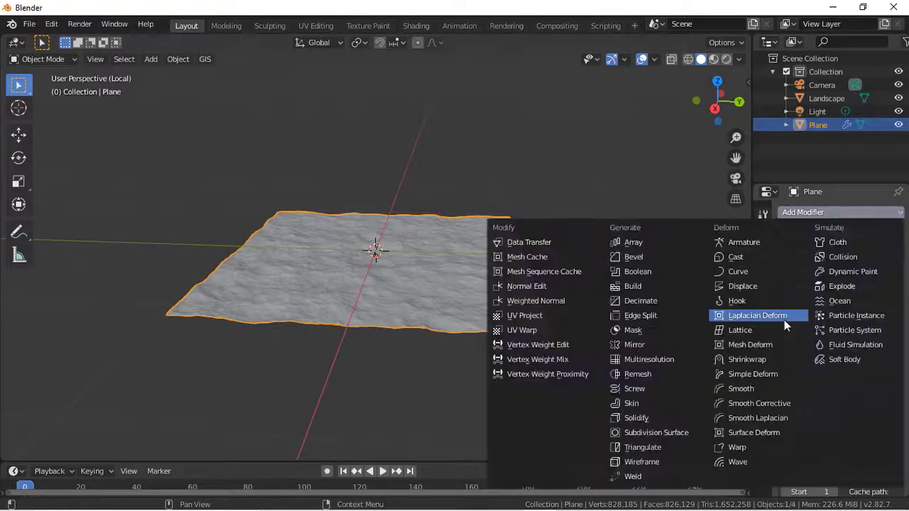
click(648, 433)
scroll(867, 387, down, 5)
click(872, 380)
scroll(863, 305, up, 5)
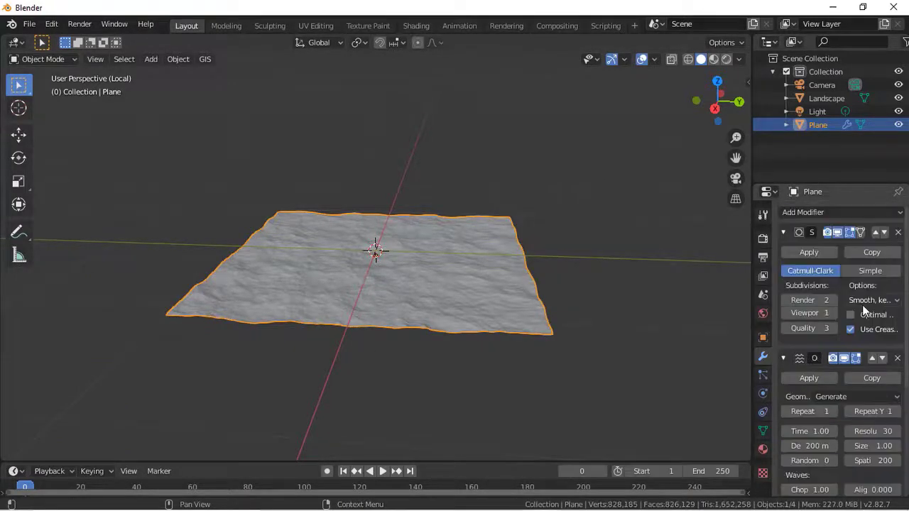
Step: Set the Subdivision Surface modifier's viewport subdivisions to 3
click(805, 314)
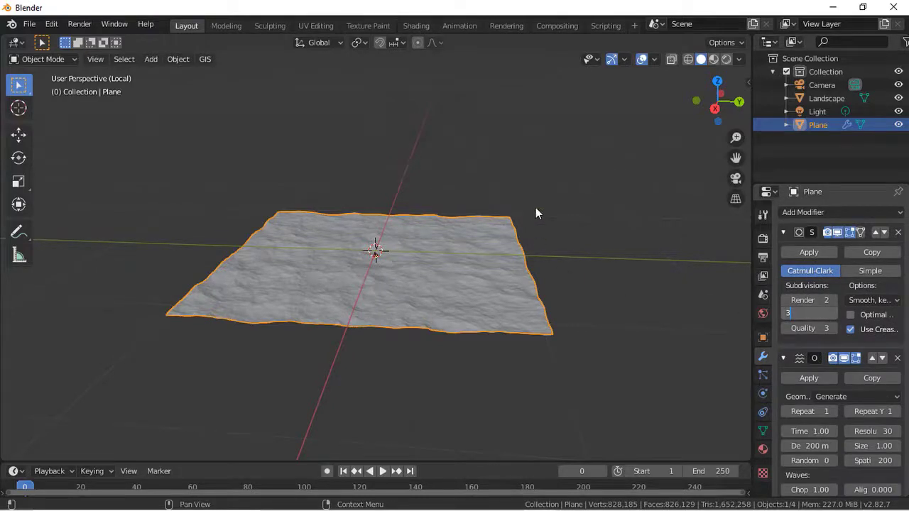
text(3)
key(Return)
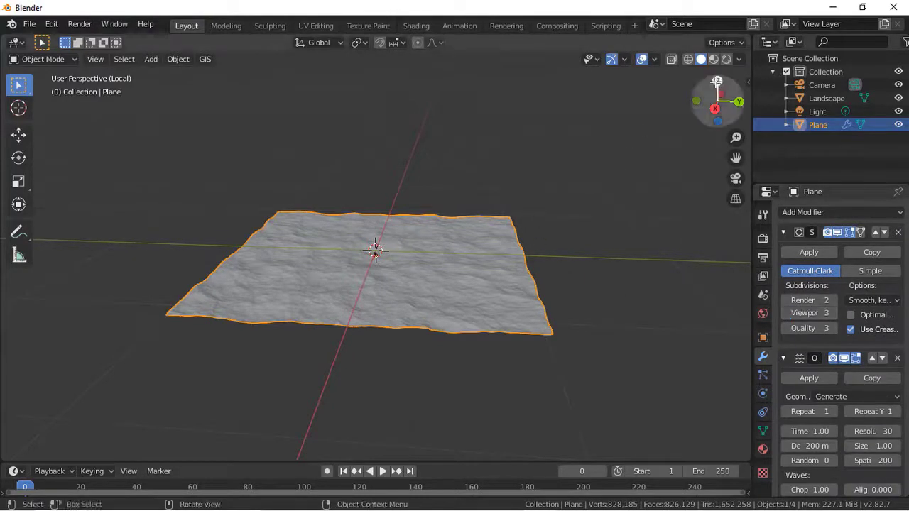
Step: Open a Shader Editor in a new area beside the 3D viewport and create a new material for the ocean plane
drag(749, 36, 420, 39)
click(430, 42)
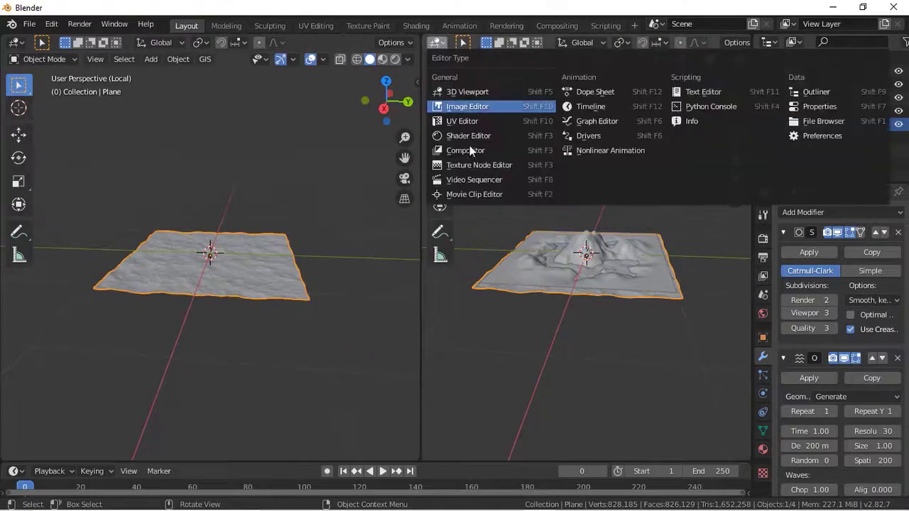
click(468, 133)
key(n)
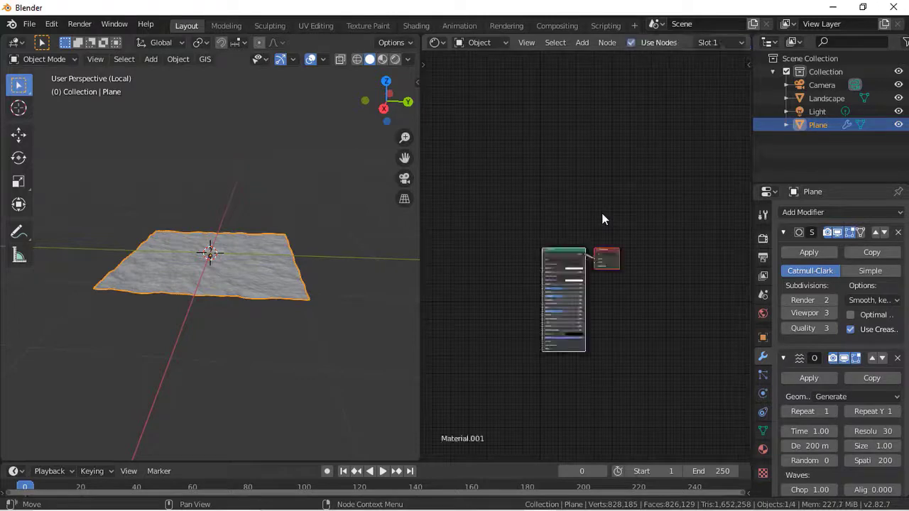
Step: Set the water material's base color to black, its roughness to 0 and its IOR to 1.333
click(554, 288)
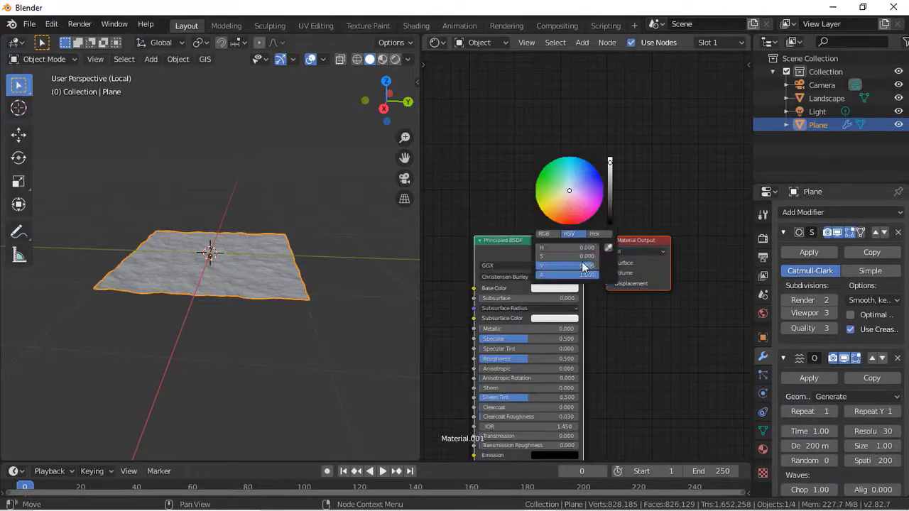
drag(609, 218, 606, 230)
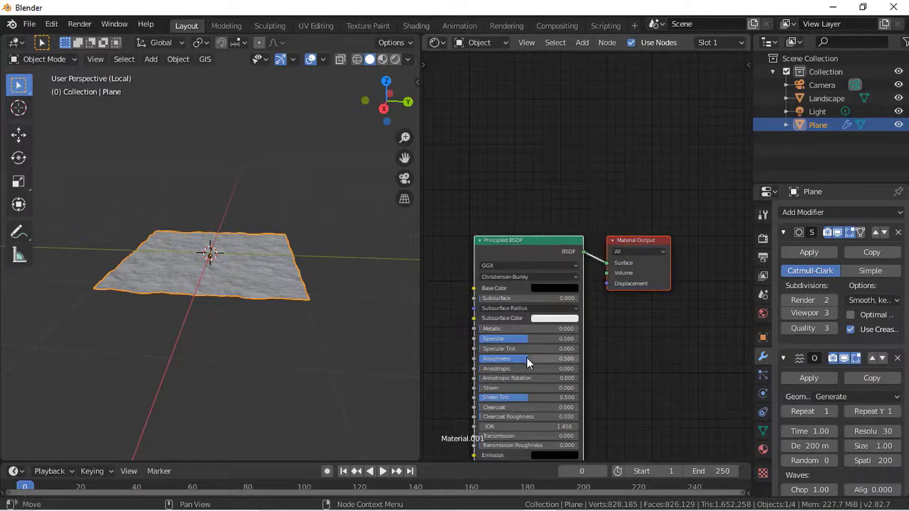
key(g)
click(541, 287)
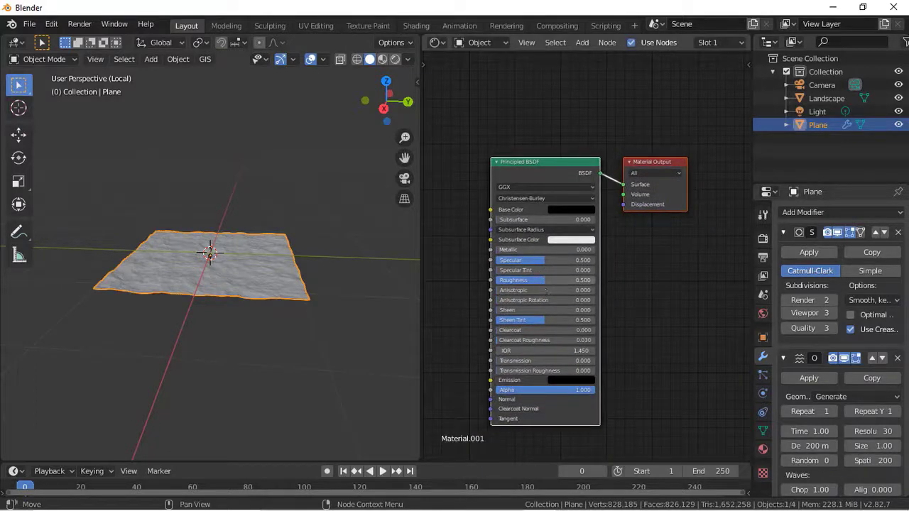
click(542, 360)
click(541, 351)
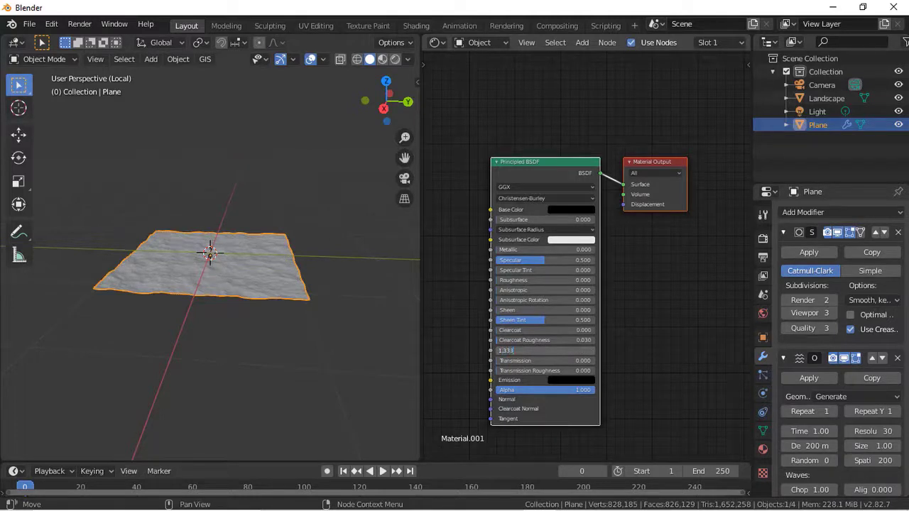
text(1.333)
key(Return)
click(683, 246)
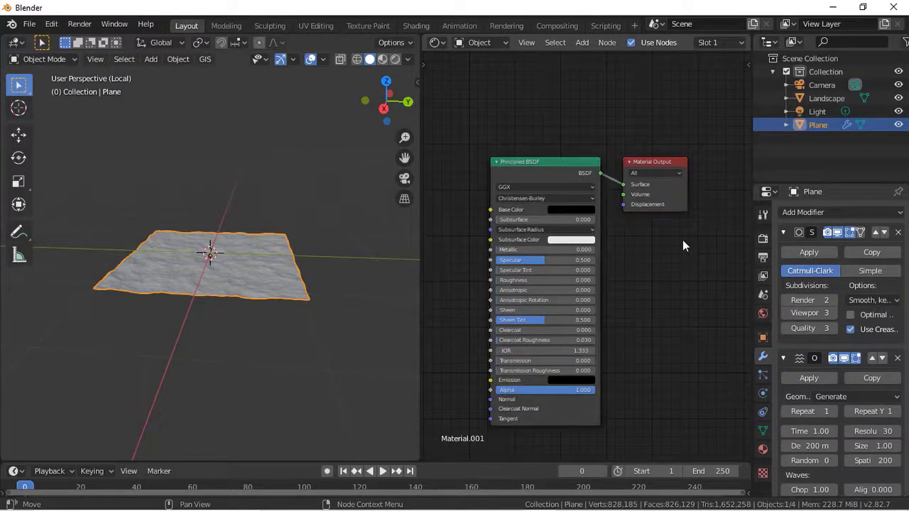
Step: Move the Principled BSDF node aside and insert a Mix Shader between it and the Material Output
drag(544, 166, 507, 332)
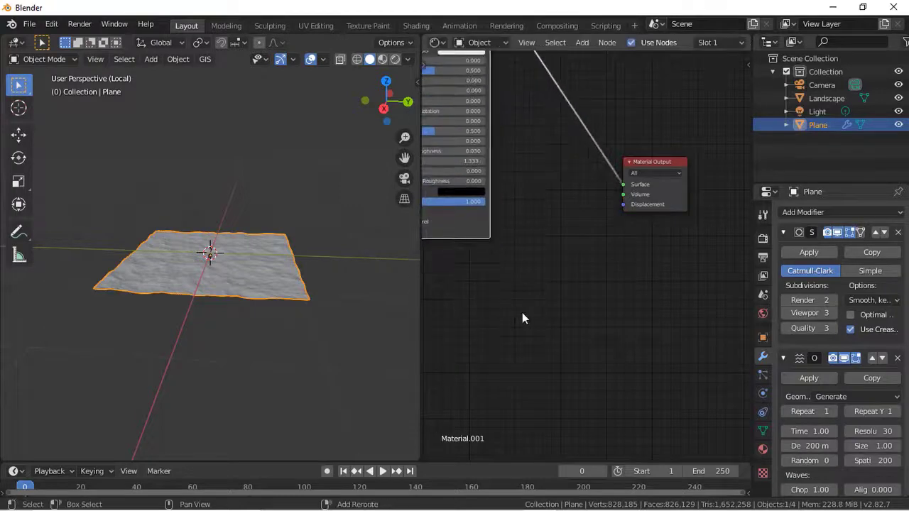
key(shift+a)
click(522, 313)
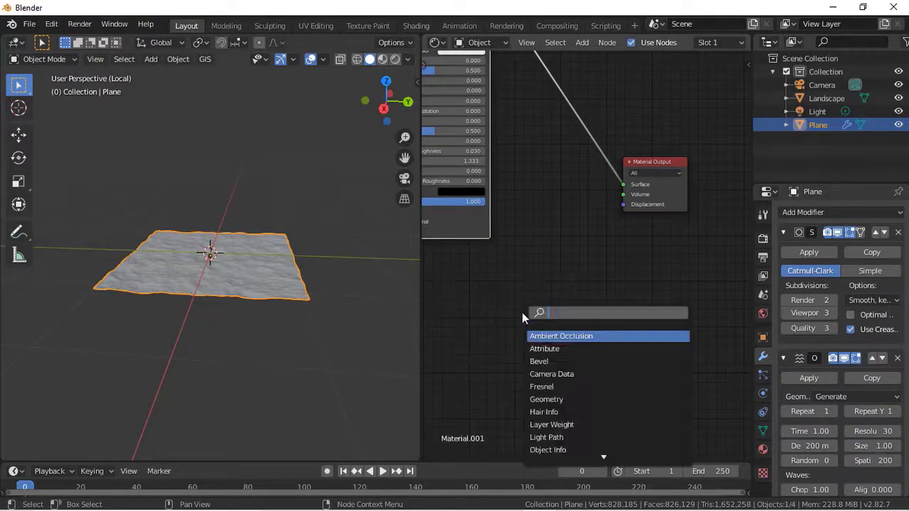
text(mix)
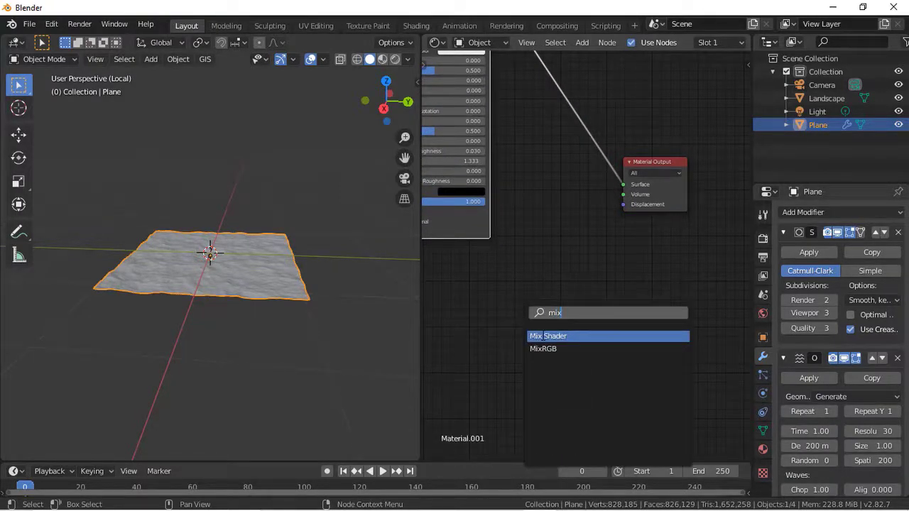
key(Return)
click(555, 84)
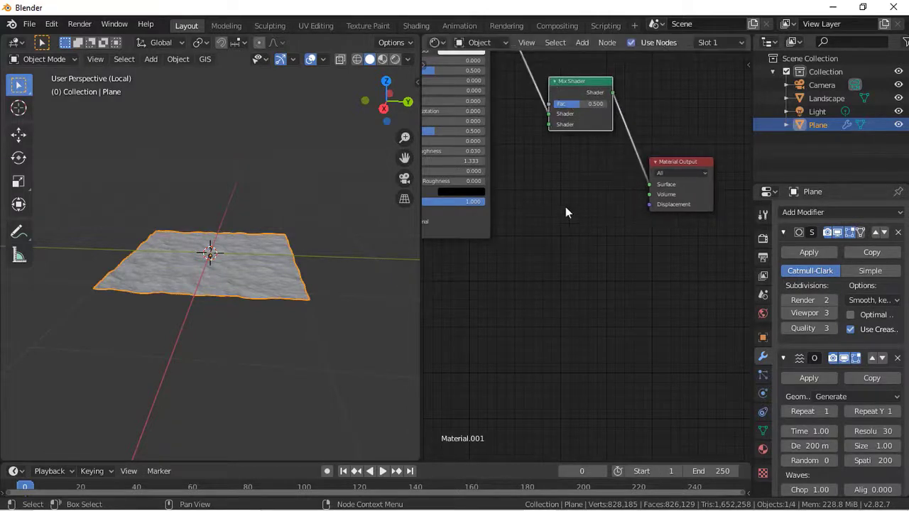
Step: Add a Transparent BSDF, connect it to the Mix Shader's second shader input and set the mix factor to about 0.258
key(shift+a)
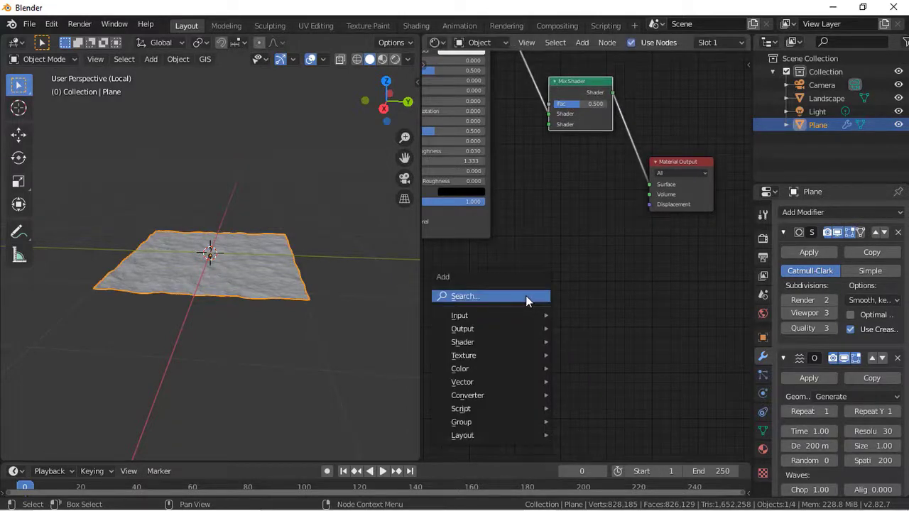
click(528, 295)
text(tra)
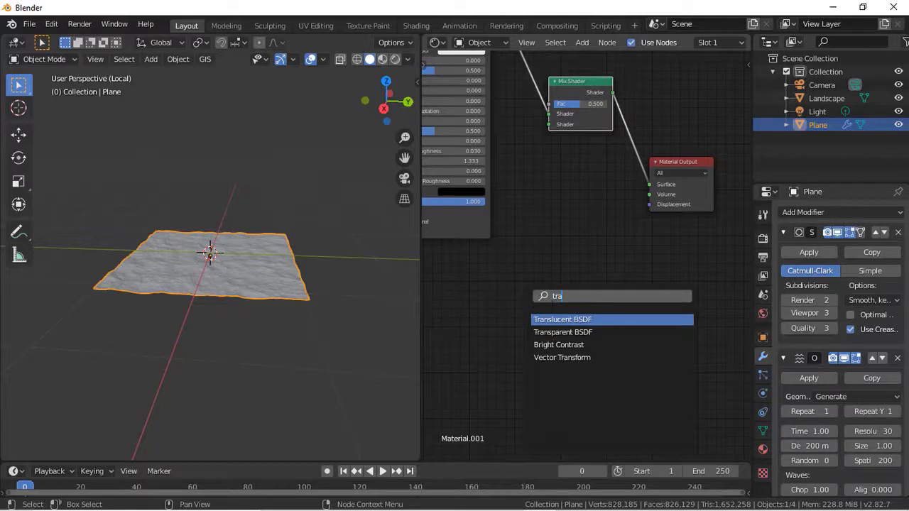
click(571, 331)
click(455, 287)
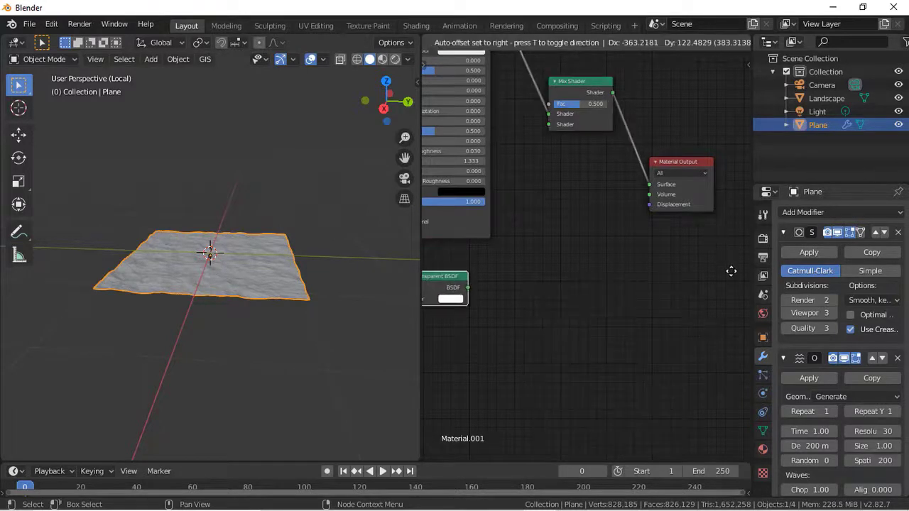
drag(468, 288, 549, 125)
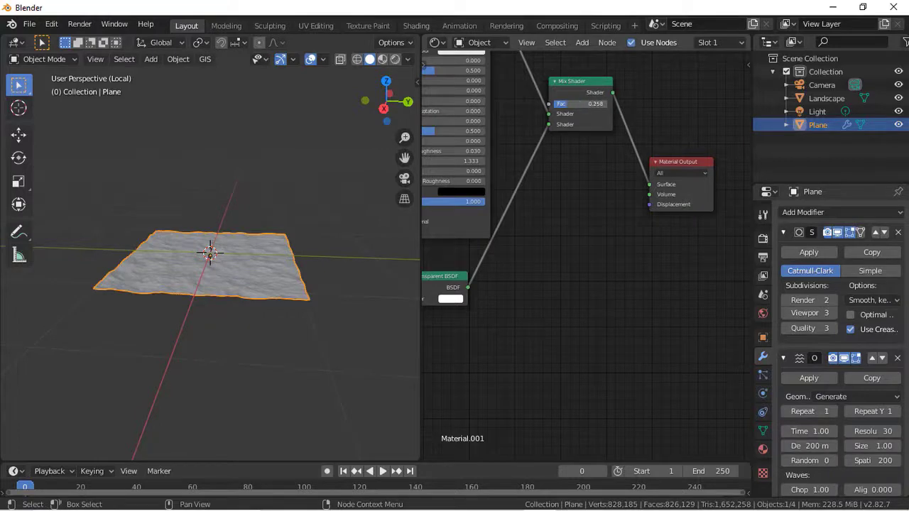
Step: Leave local view and create a new material for the landscape mesh
scroll(282, 315, up, 3)
scroll(282, 315, down, 2)
scroll(282, 316, up, 2)
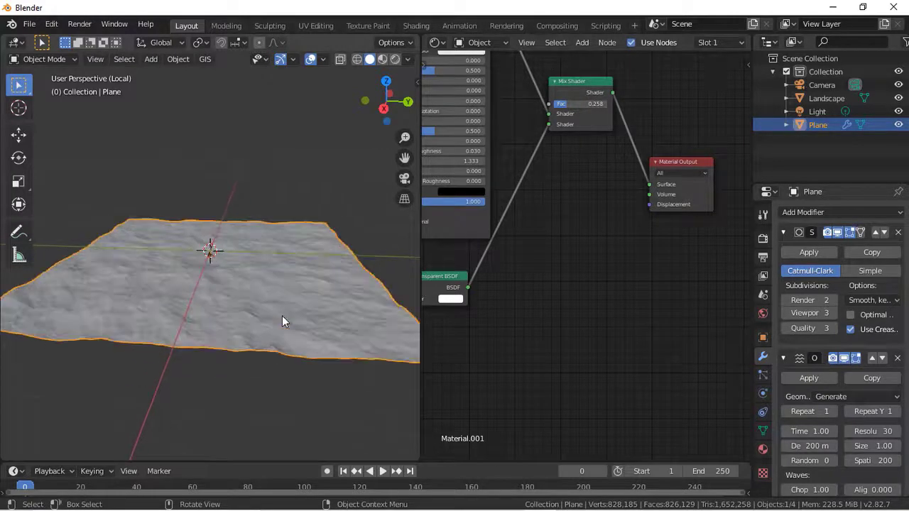
key(KP_Divide)
click(218, 258)
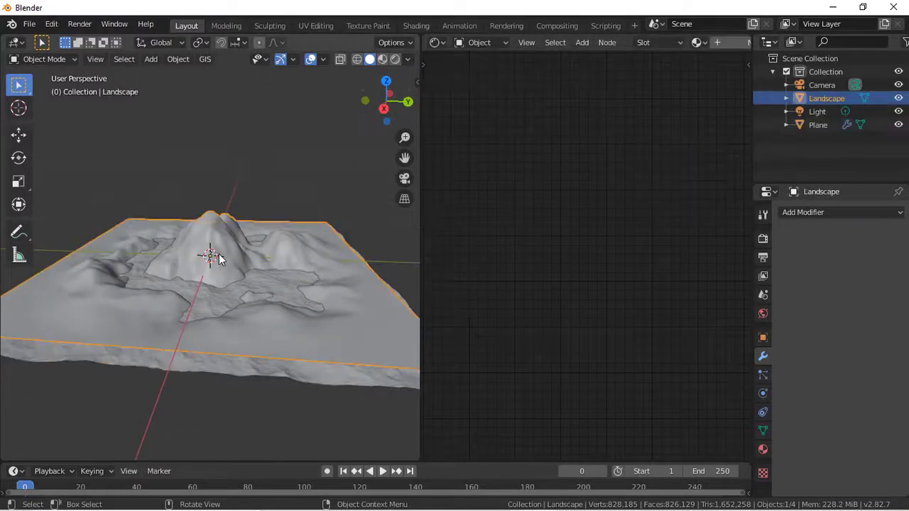
click(718, 42)
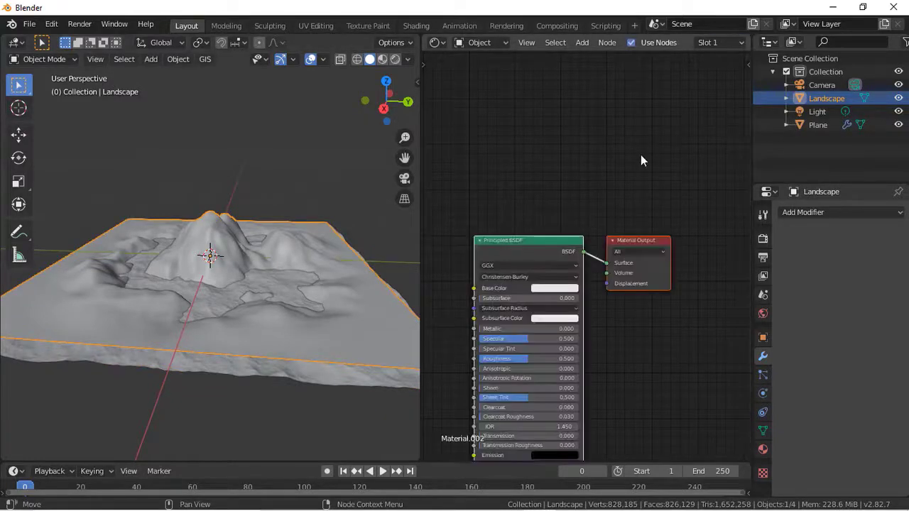
Step: Set the landscape material's base color to a dark brown with hue 0.076, saturation 1 and value about 0.399
click(561, 288)
drag(577, 204, 559, 223)
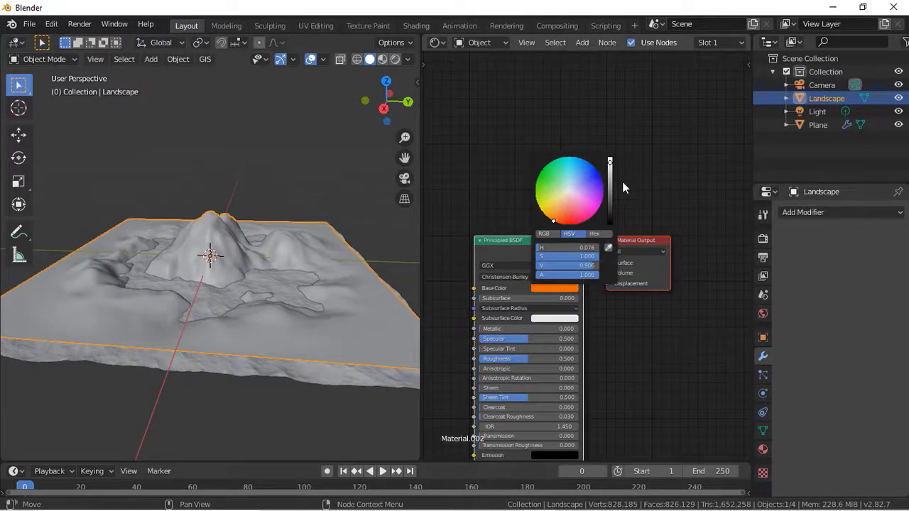
mouse_move(611, 189)
mouse_down()
mouse_move(610, 203)
mouse_move(611, 178)
mouse_move(611, 197)
mouse_up()
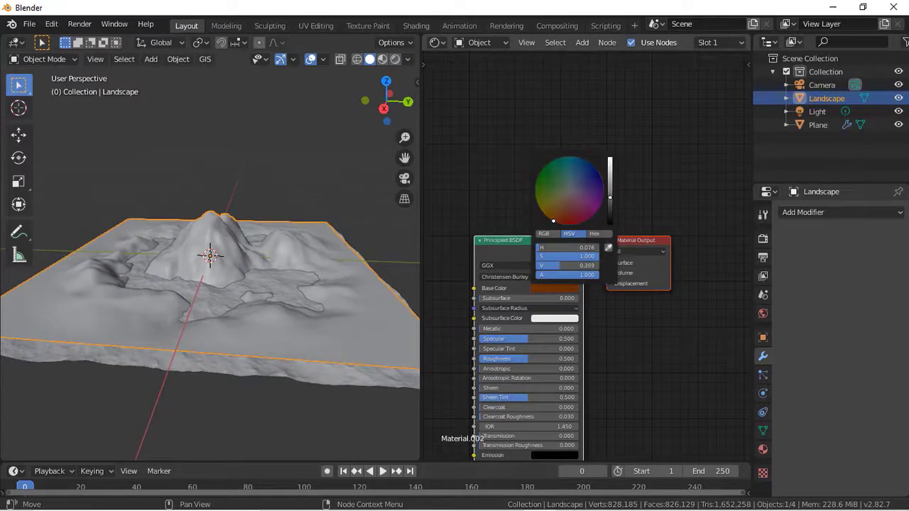
Step: Frame the central mountain in a low, close view and start the Shortcut VUr key display
mouse_move(386, 100)
mouse_down()
mouse_move(377, 107)
mouse_move(386, 102)
mouse_up()
drag(404, 158, 296, 196)
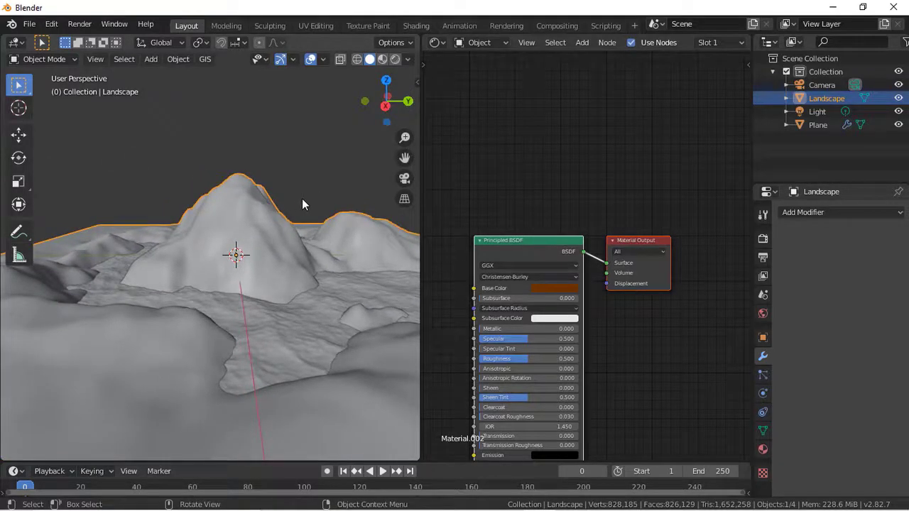
key(n)
click(412, 135)
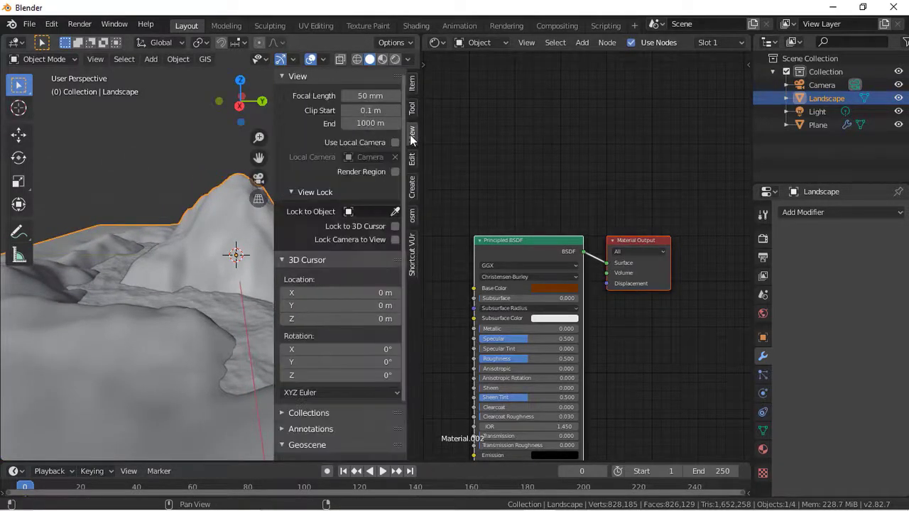
click(412, 253)
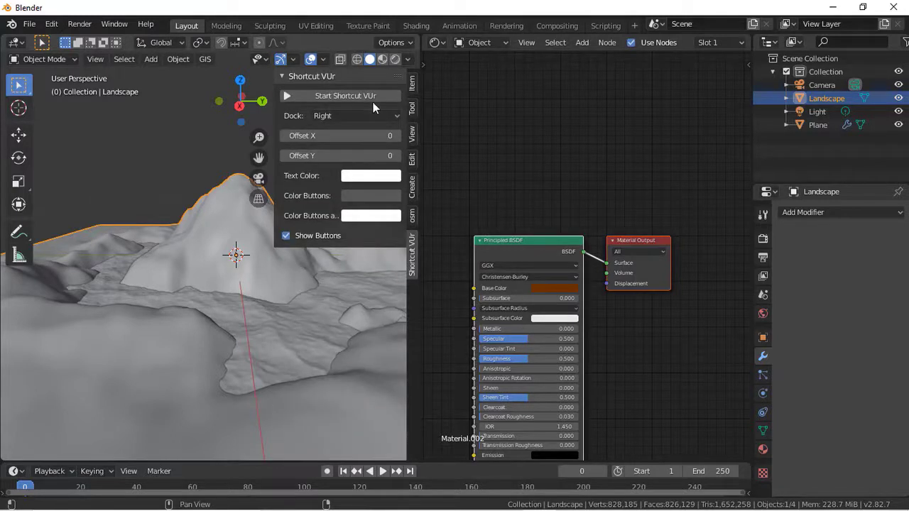
click(366, 99)
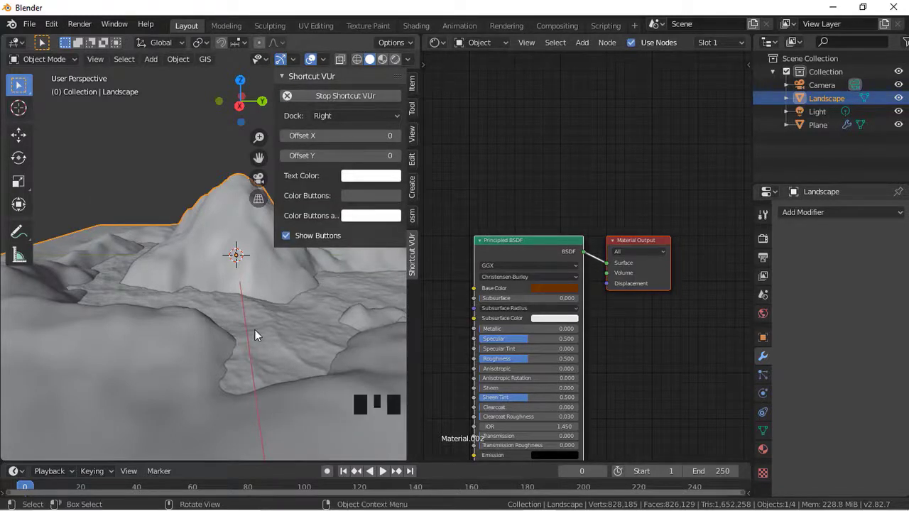
key(n)
Step: Align the camera to the current view and fine-tune its angle and position to frame the lower mountain and the winding channel
key(ctrl+alt+KP_0)
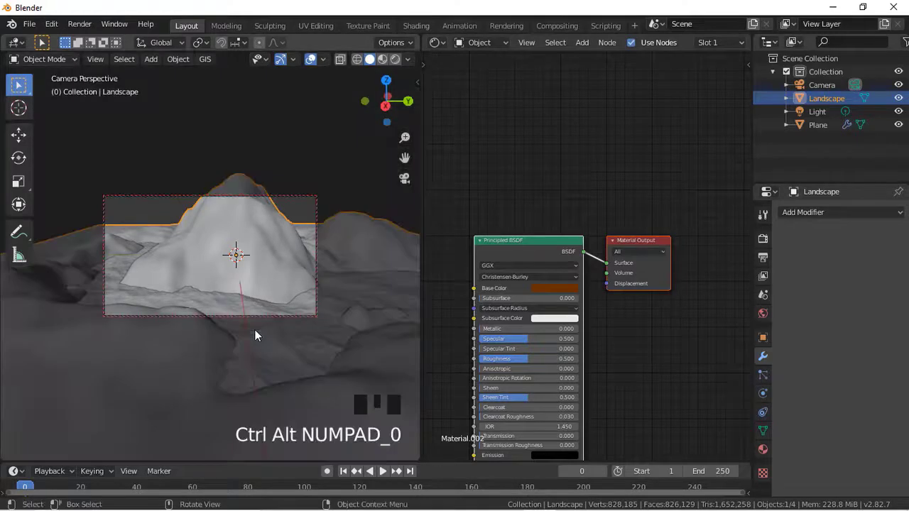
drag(388, 117, 381, 111)
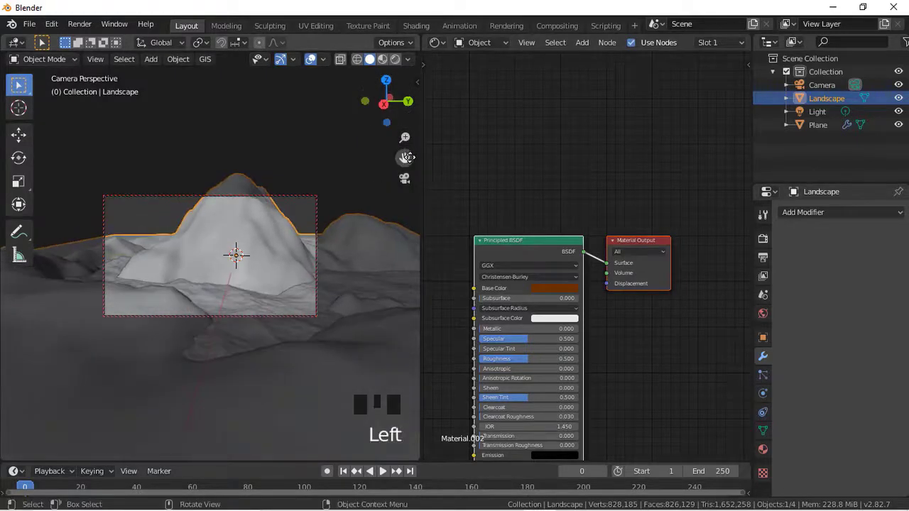
drag(418, 159, 434, 157)
drag(390, 103, 414, 100)
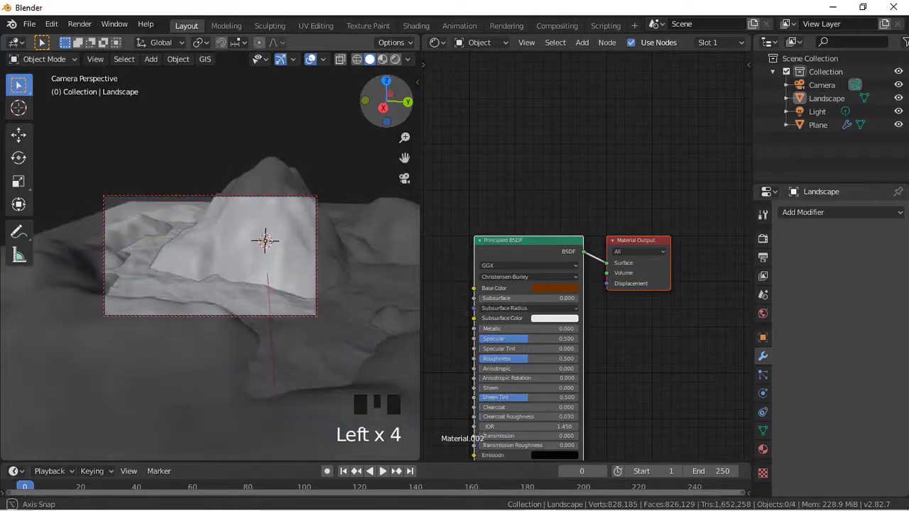
mouse_move(405, 158)
mouse_down()
mouse_move(414, 133)
mouse_move(400, 146)
mouse_up()
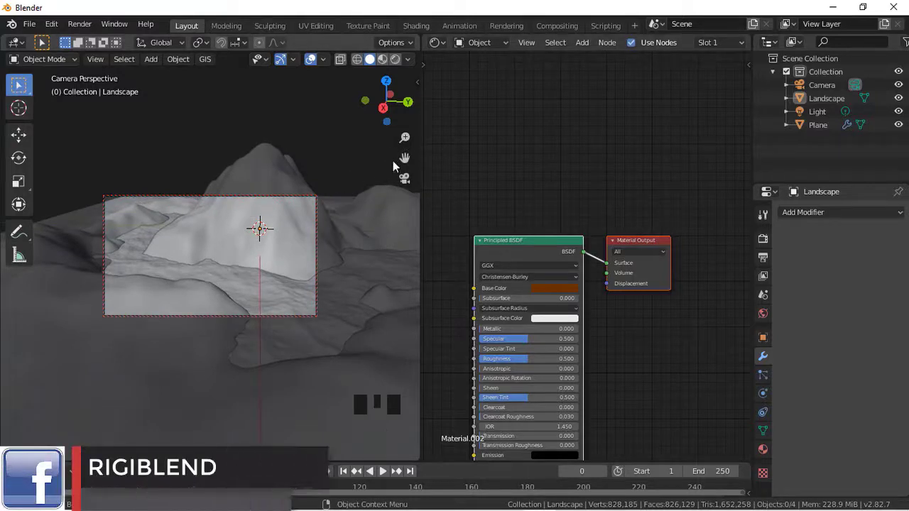
drag(382, 106, 387, 108)
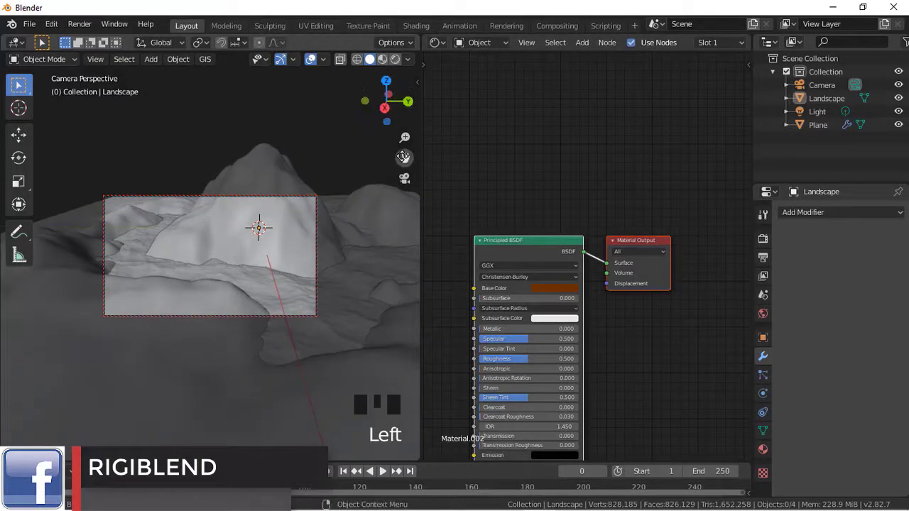
drag(405, 158, 405, 152)
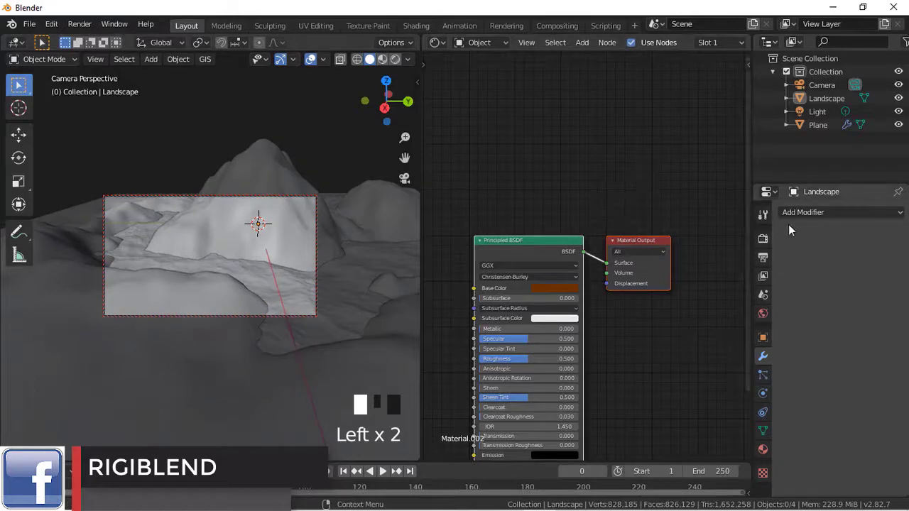
Step: Set the scene's render engine to Cycles
click(763, 239)
scroll(885, 304, up, 15)
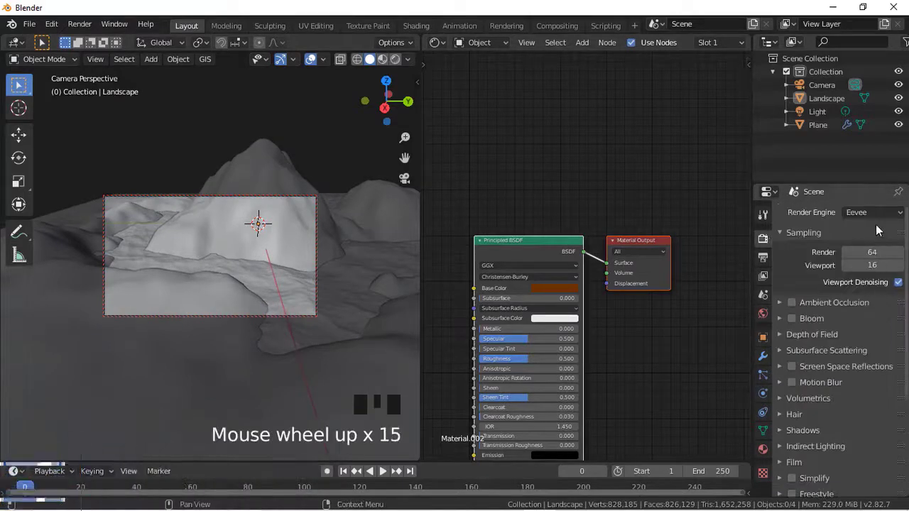
click(874, 212)
click(846, 253)
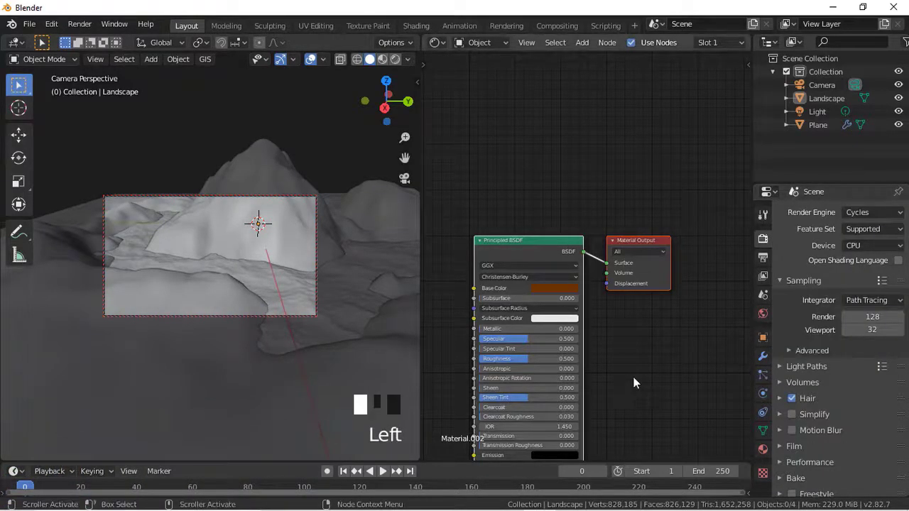
scroll(632, 381, down, 8)
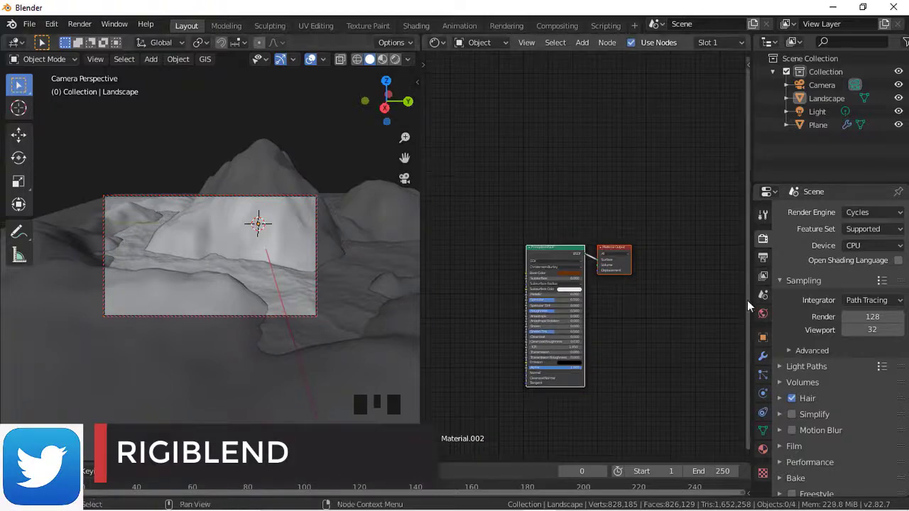
Step: Use a Sky Texture as the color of the world background
click(763, 313)
click(899, 308)
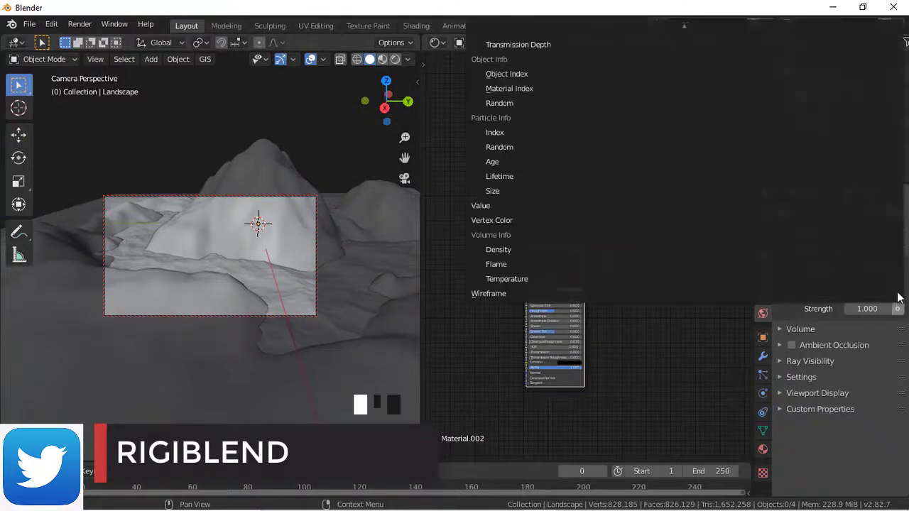
click(898, 292)
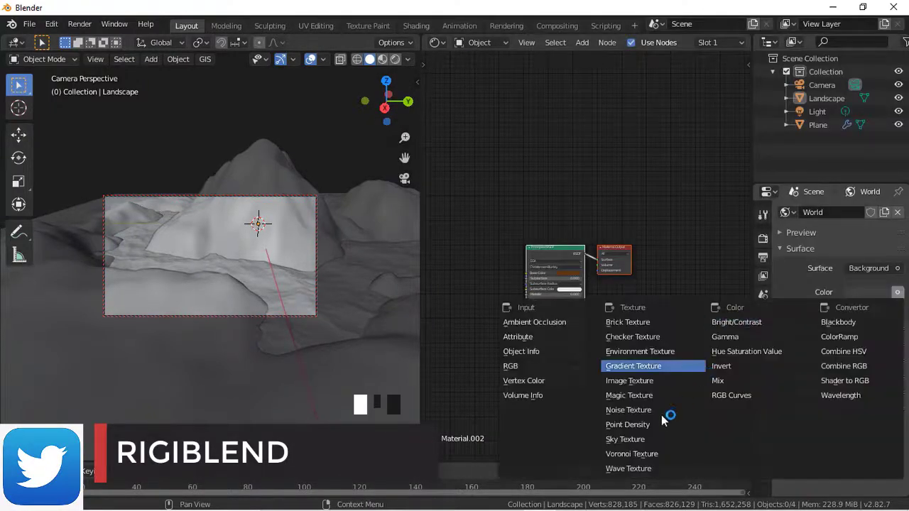
click(641, 440)
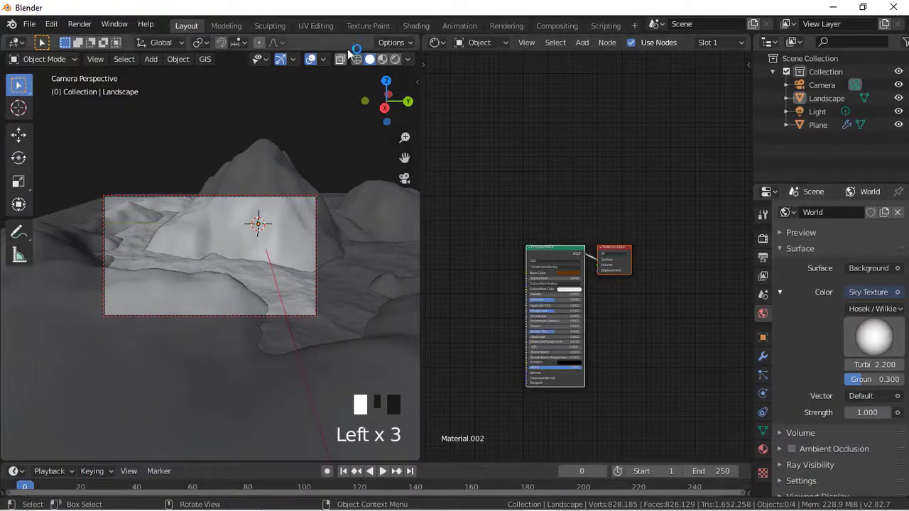
Step: Preview the camera view in rendered shading, select the light and adjust the Sky Texture's sun direction
click(394, 60)
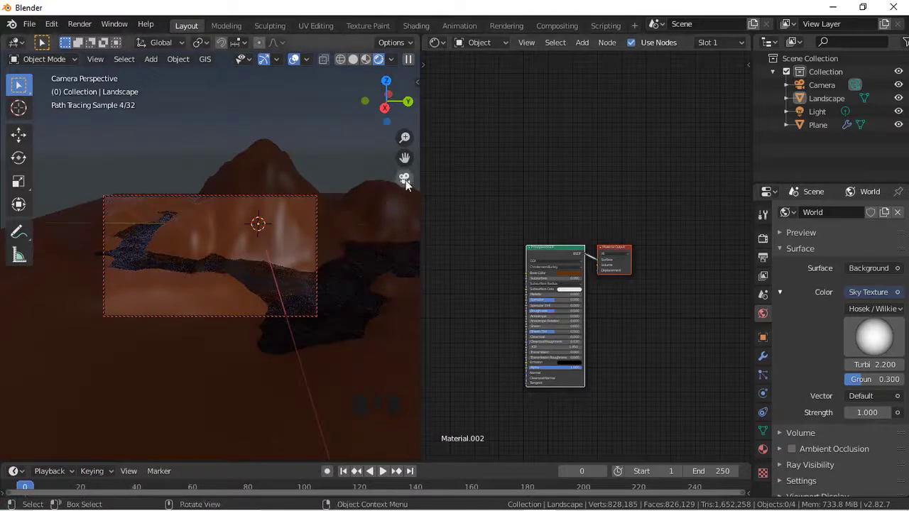
click(817, 111)
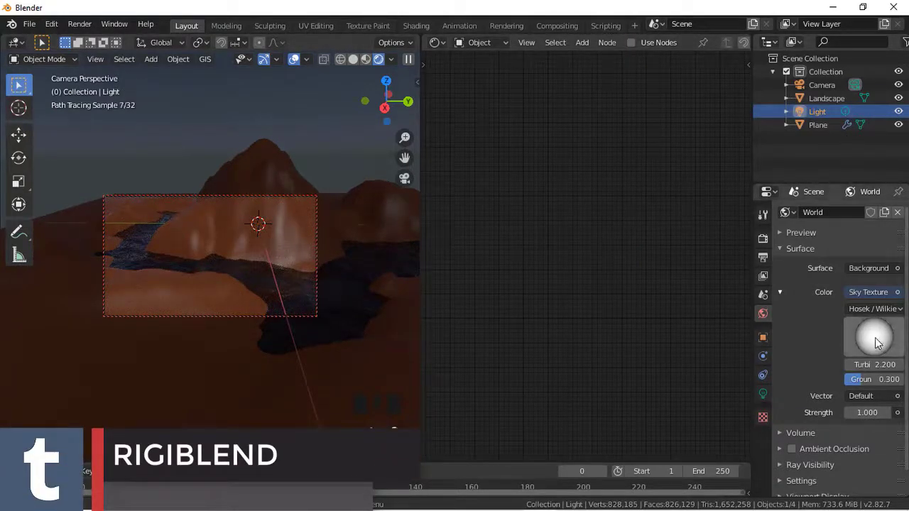
mouse_move(878, 343)
mouse_down()
mouse_move(886, 364)
mouse_move(865, 365)
mouse_up()
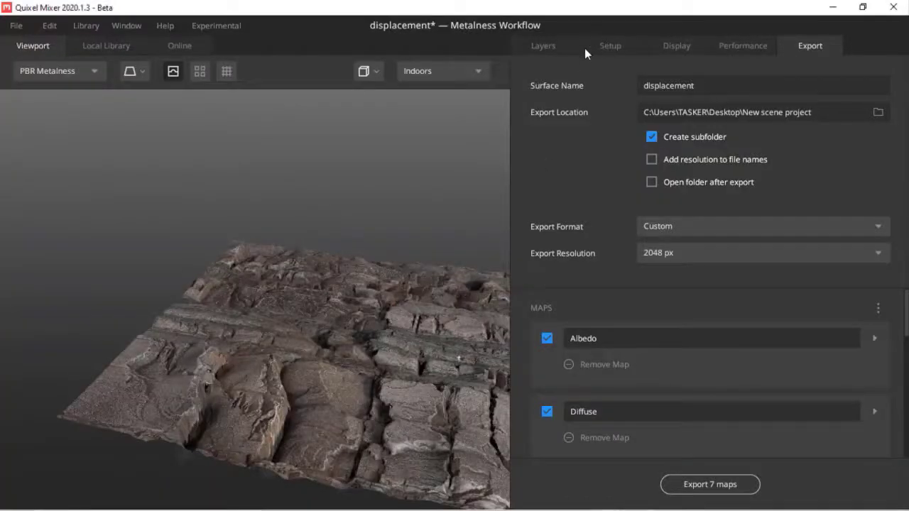
Step: Switch to Quixel Mixer and review the displacement surface's Rock Cliff Layered 2X2 M layer and its export settings
click(585, 48)
click(555, 48)
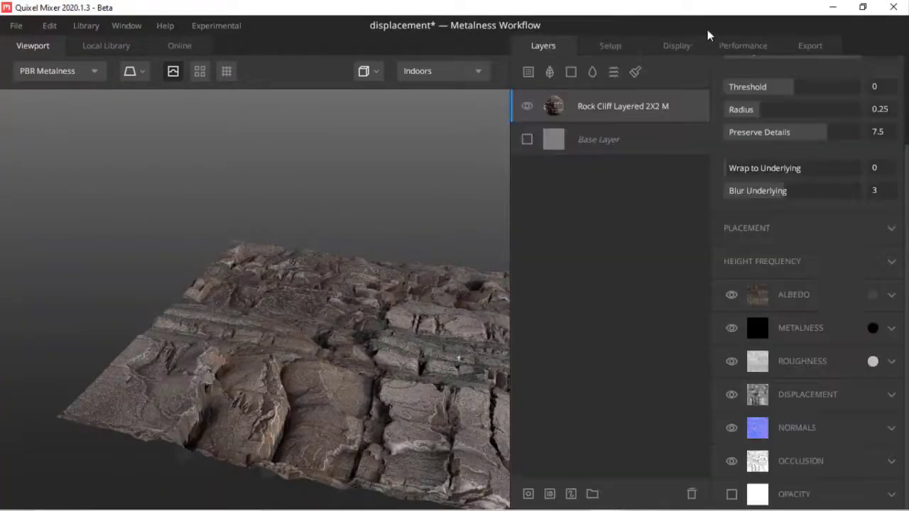
click(811, 46)
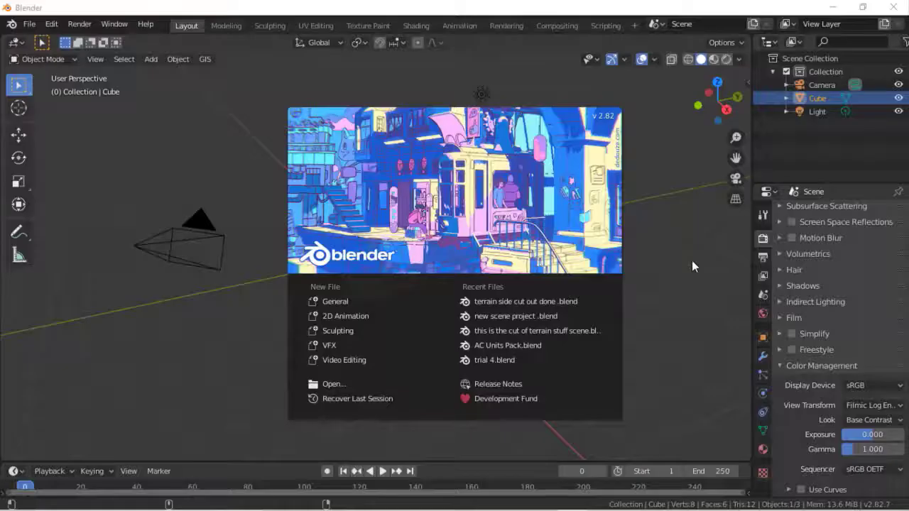
Step: Switch to a fresh Blender scene, delete the default cube and add a mesh plane
click(690, 262)
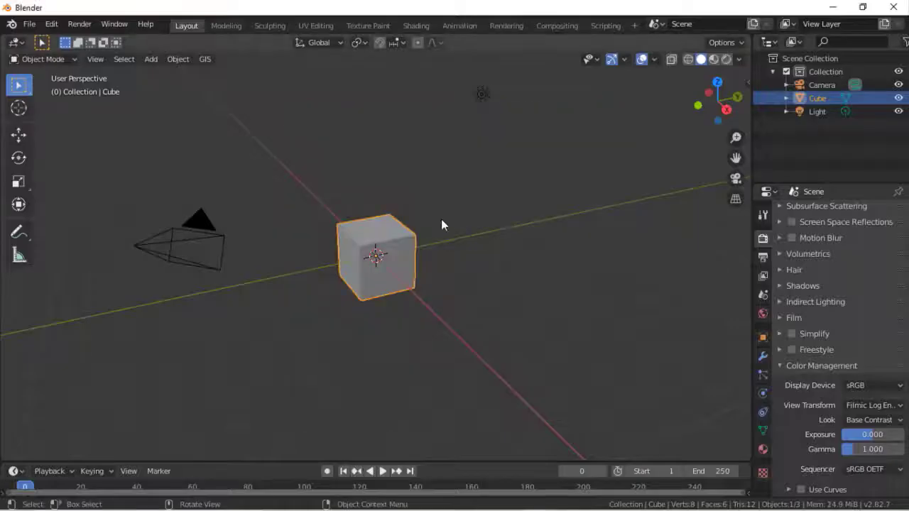
key(Delete)
key(shift+a)
mouse_move(441, 221)
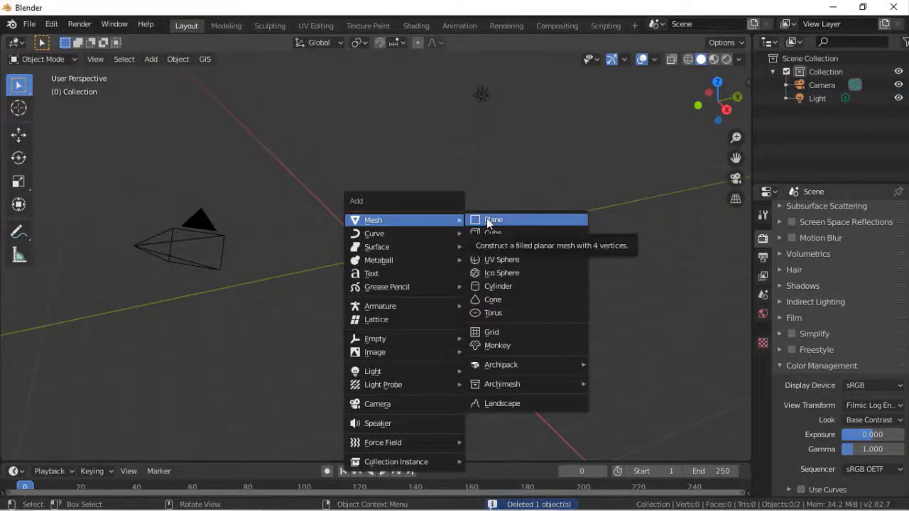
click(487, 219)
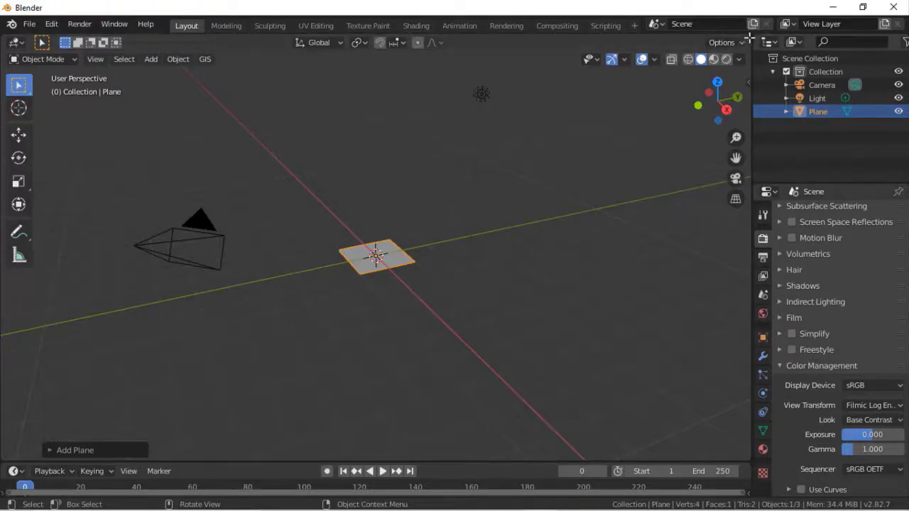
Step: Split the 3D viewport into two side-by-side areas and make the new one a Shader Editor
drag(694, 32, 420, 41)
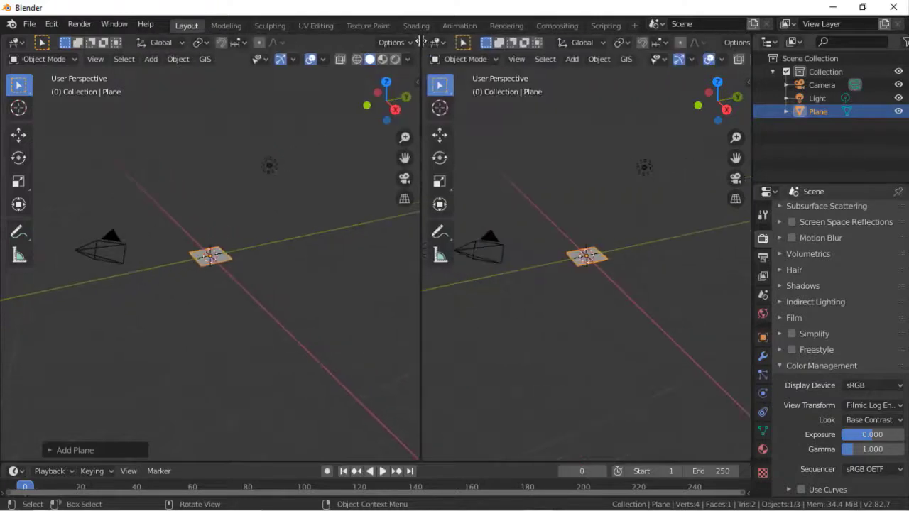
click(437, 44)
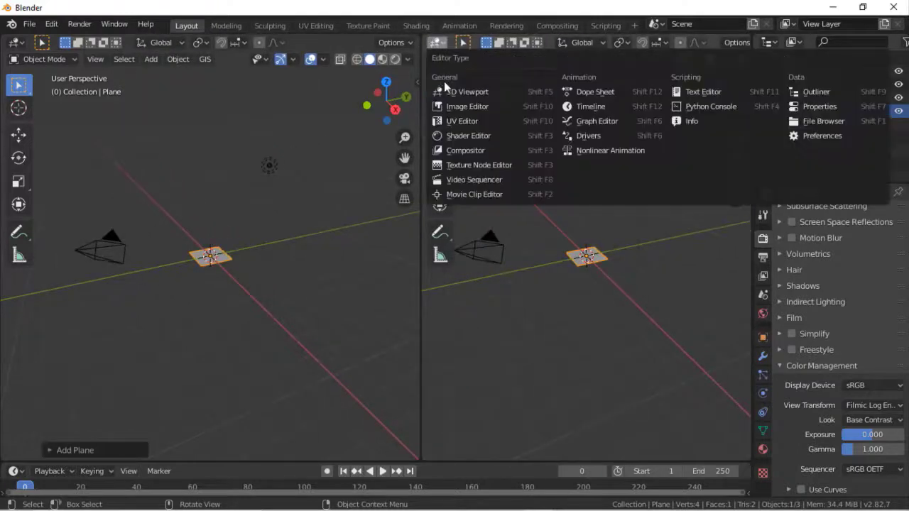
click(474, 140)
Step: Start the Shortcut VUr key display and hide the viewport's sidebar
key(n)
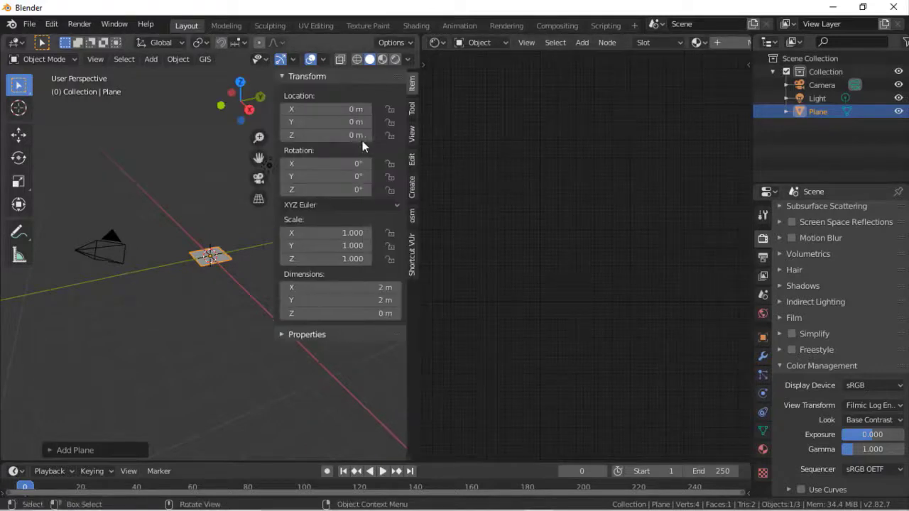
key(n)
click(412, 241)
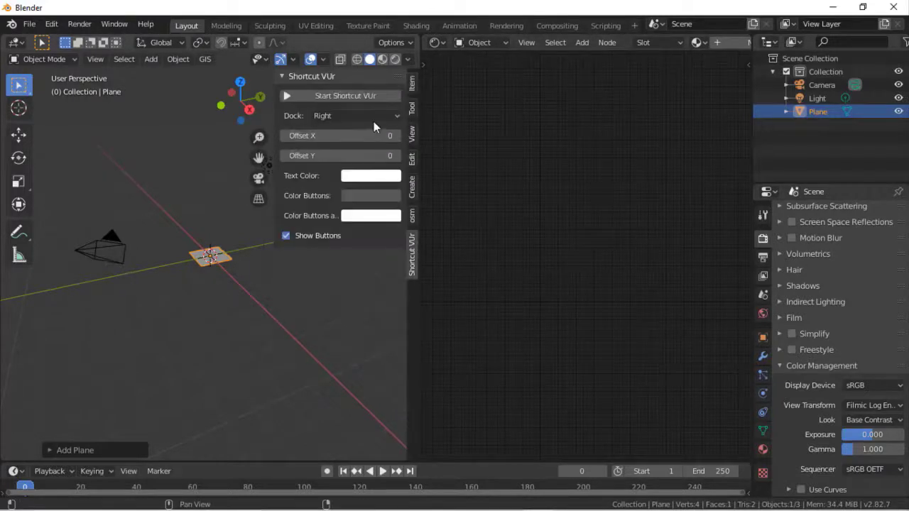
click(321, 96)
click(414, 136)
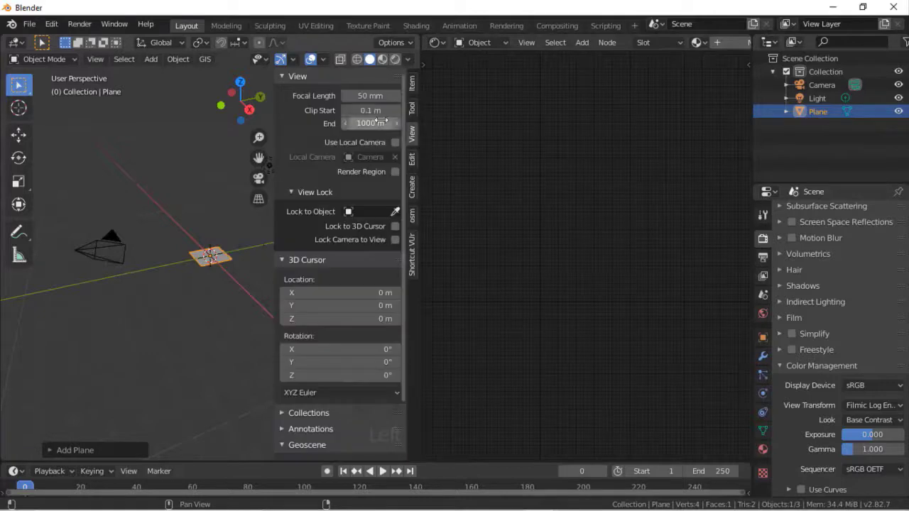
key(n)
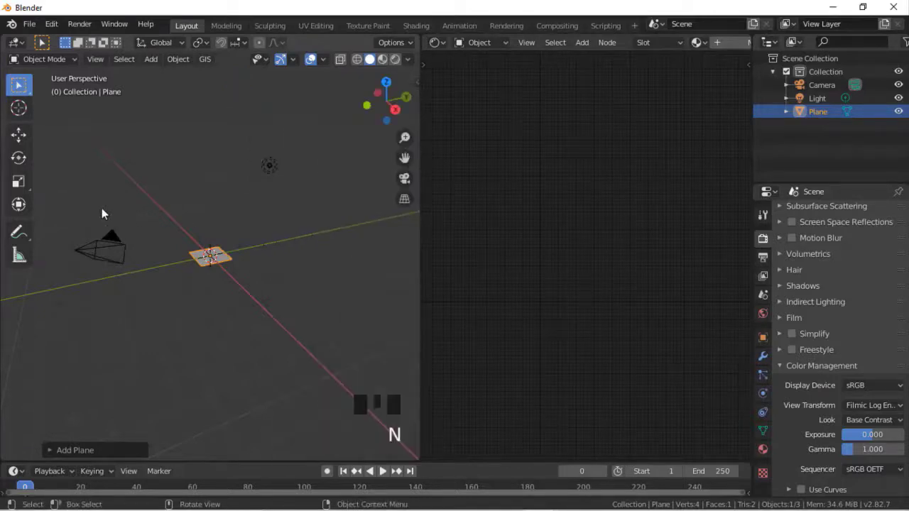
Step: Create a new material for the plane and load all texture maps from the displacement folder onto its Principled BSDF with Principled Texture Setup
click(725, 42)
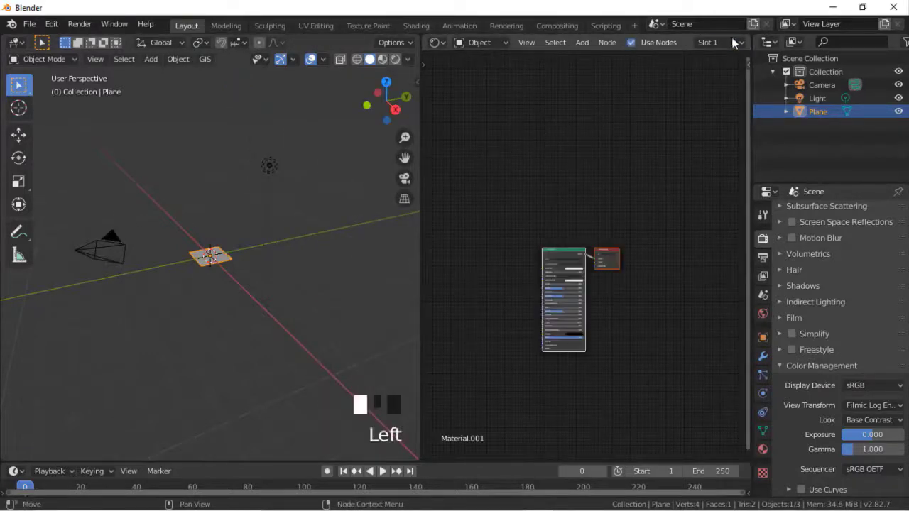
click(562, 257)
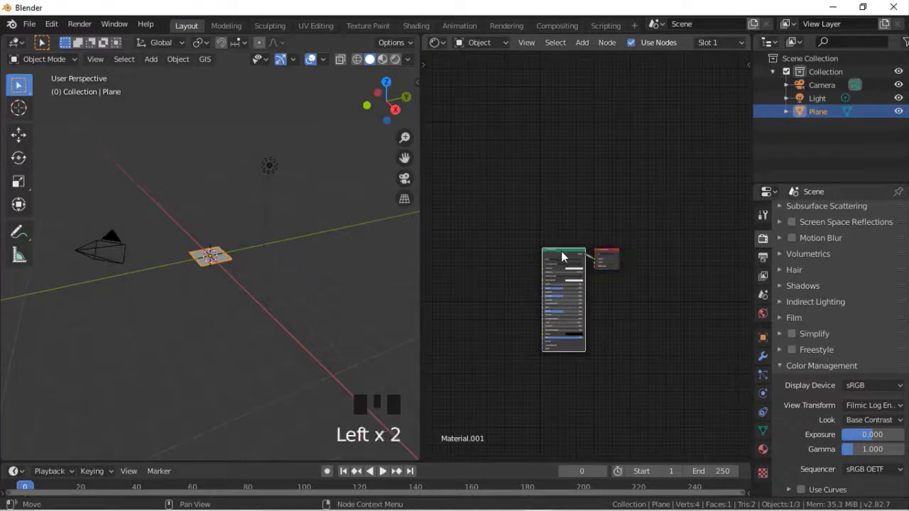
key(ctrl+shift+t)
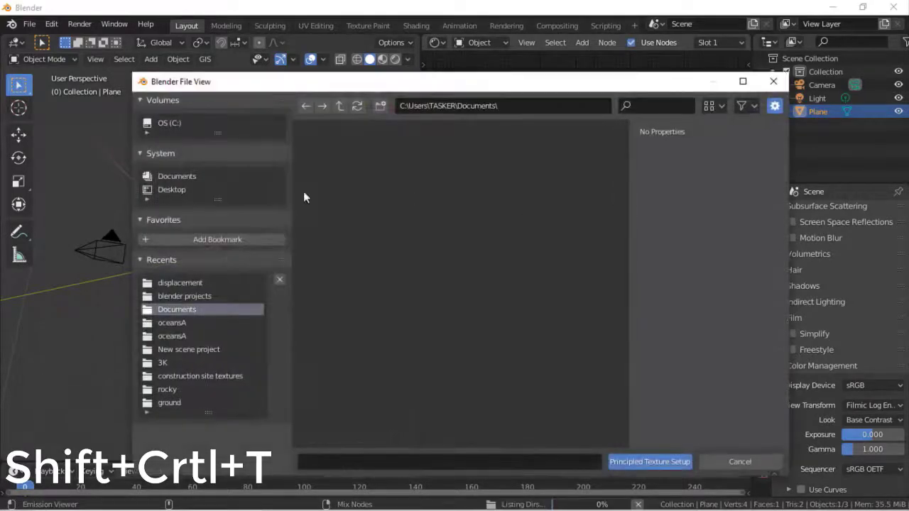
click(207, 283)
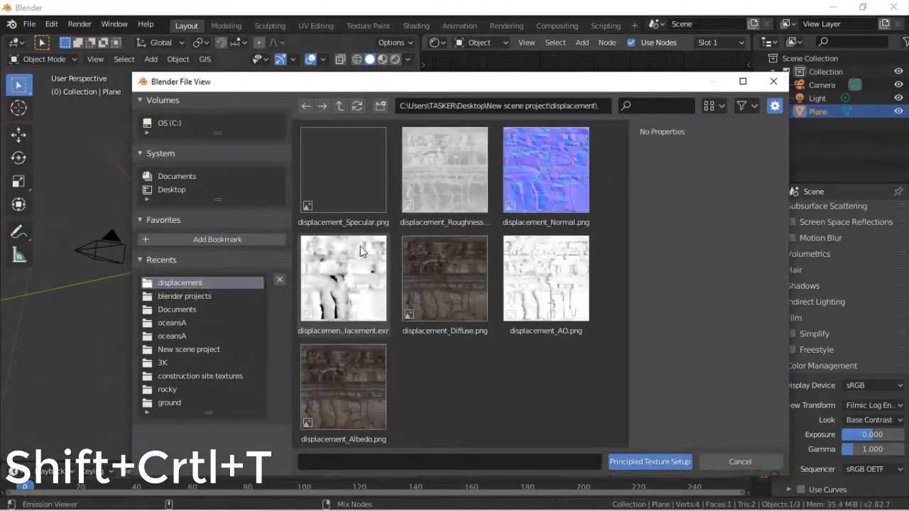
click(353, 318)
click(349, 377)
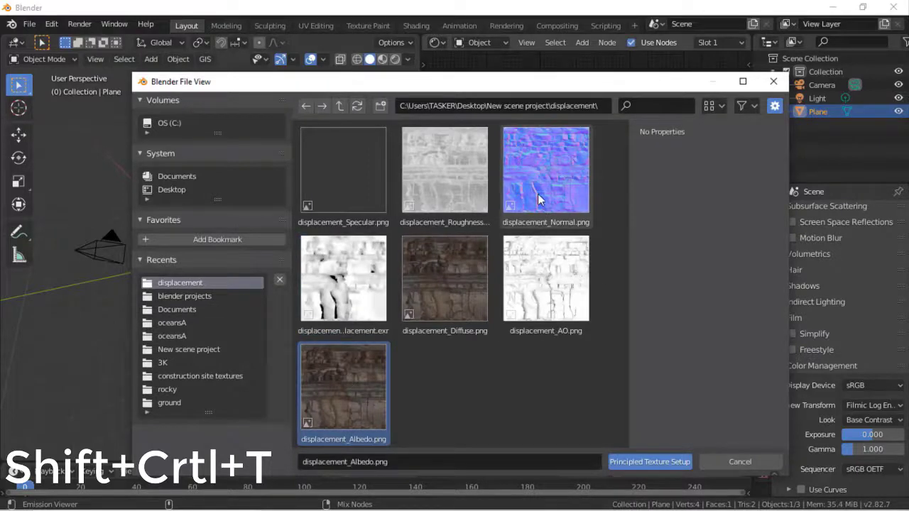
shift+click(539, 195)
shift+click(395, 182)
shift+click(355, 181)
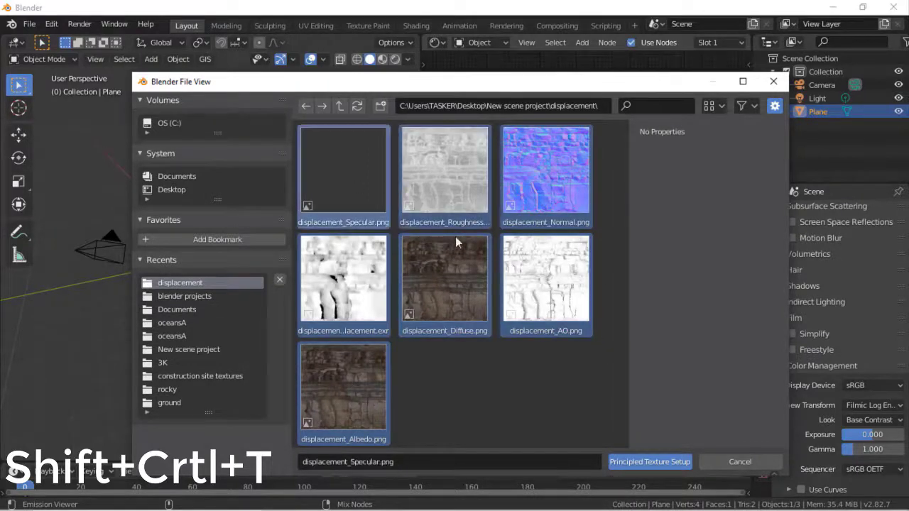
click(647, 460)
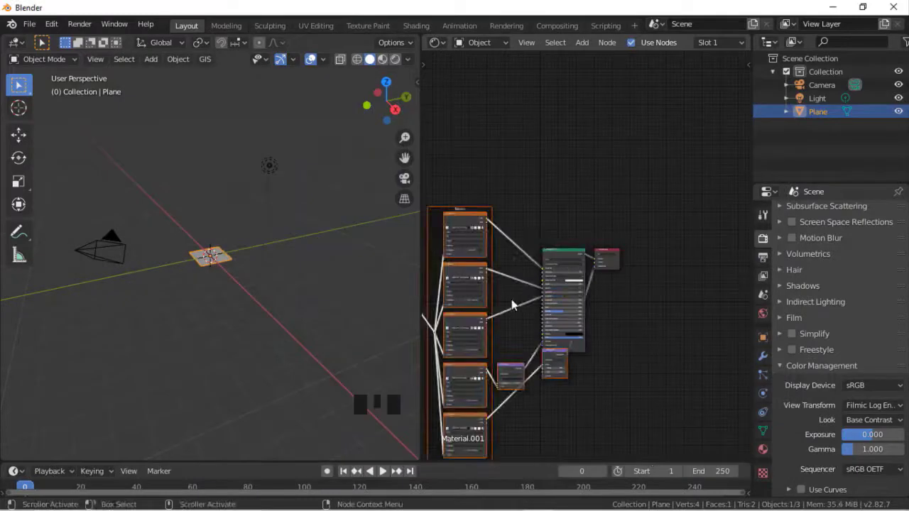
Step: Delete the Displacement image texture node and the Displacement node from the plane's material
middle_drag(642, 315, 676, 223)
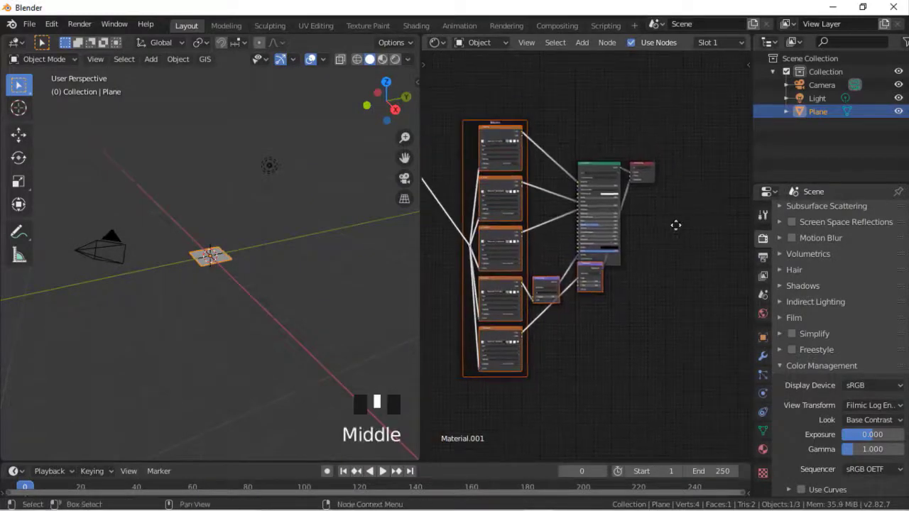
scroll(675, 225, up, 5)
scroll(676, 225, up, 2)
middle_drag(625, 341, 658, 310)
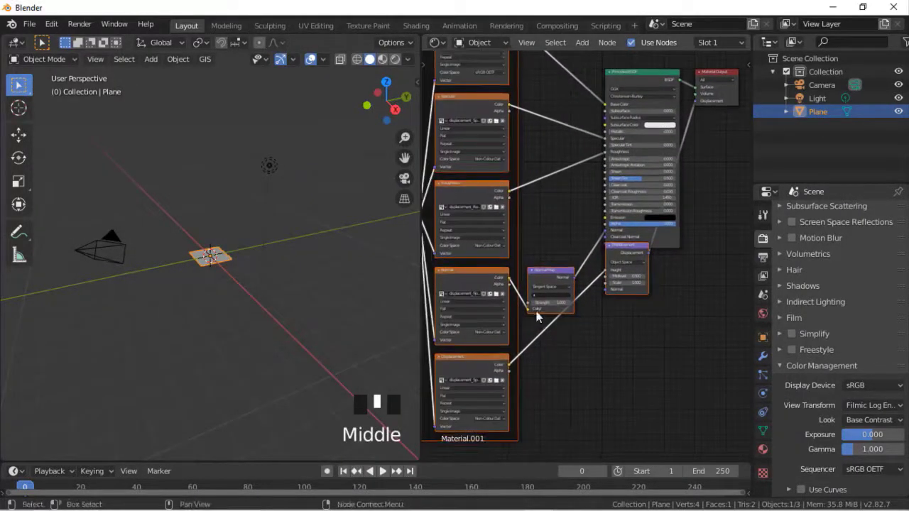
click(581, 372)
click(484, 361)
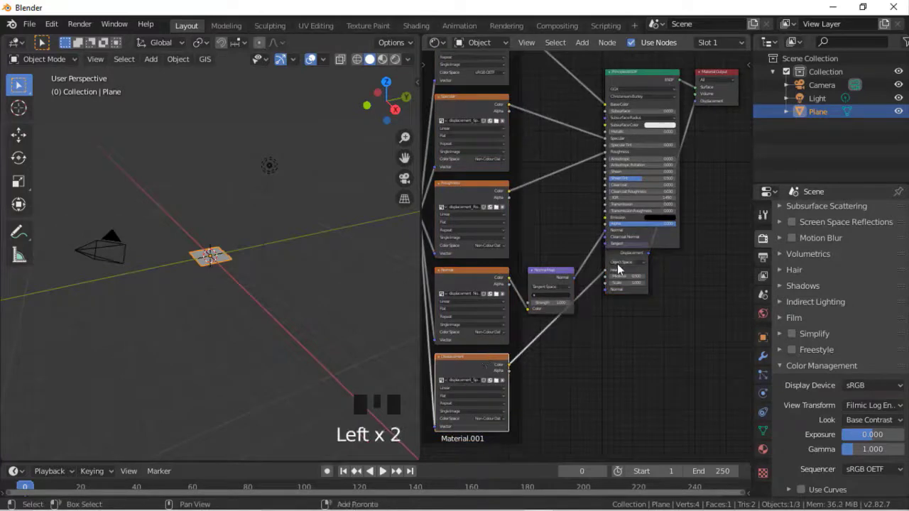
shift+click(642, 259)
key(Delete)
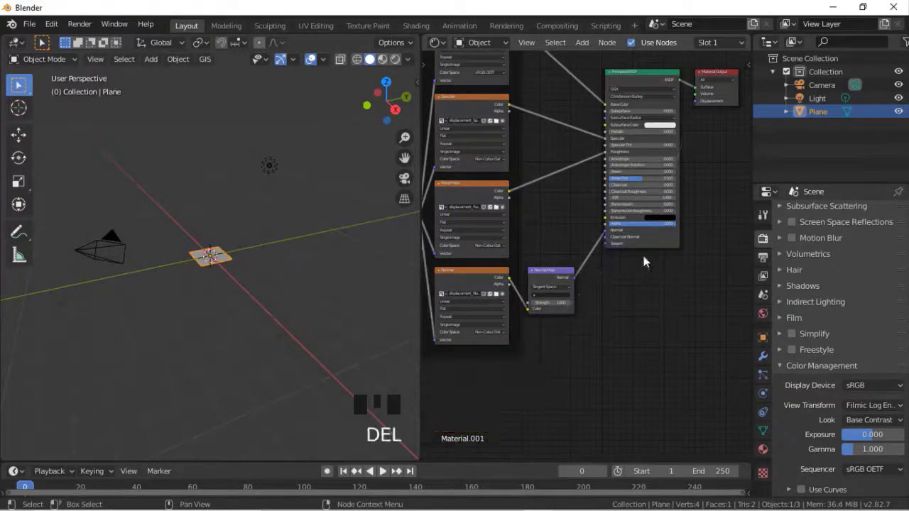
key(super)
middle_click(601, 375)
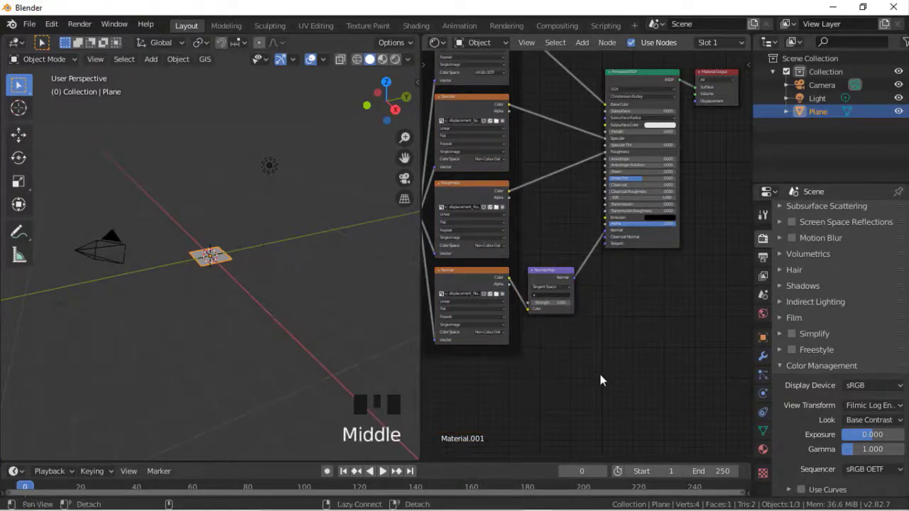
middle_drag(601, 375, 495, 98)
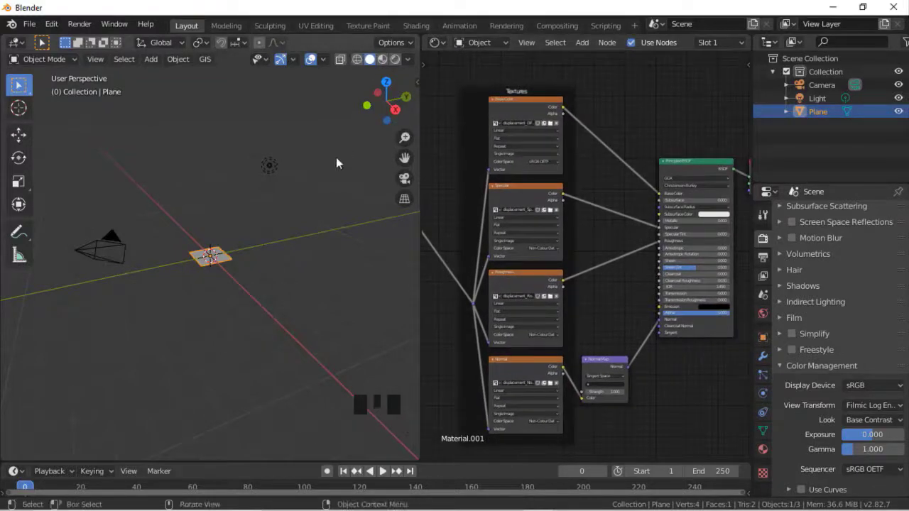
Step: Subdivide the plane's mesh in Edit Mode with 60 cuts and return to Object Mode
scroll(336, 163, up, 5)
key(Tab)
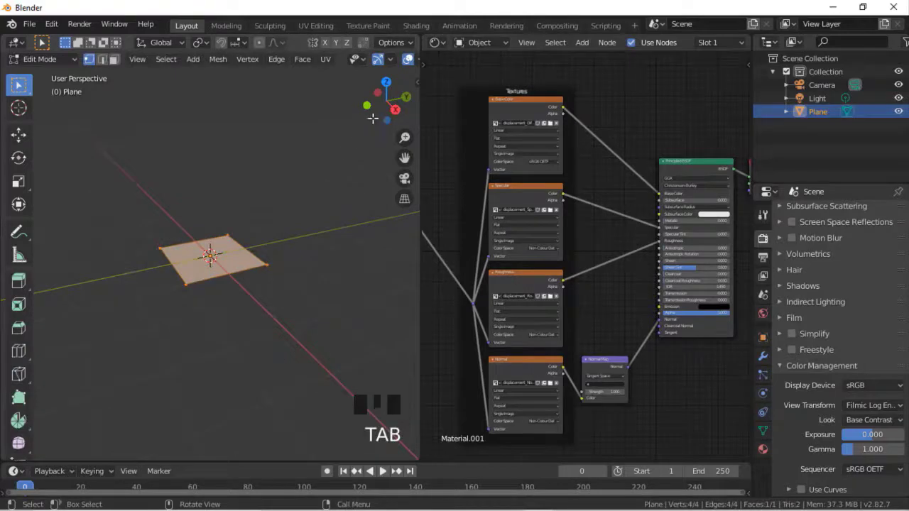
right_drag(235, 264, 206, 179)
click(100, 451)
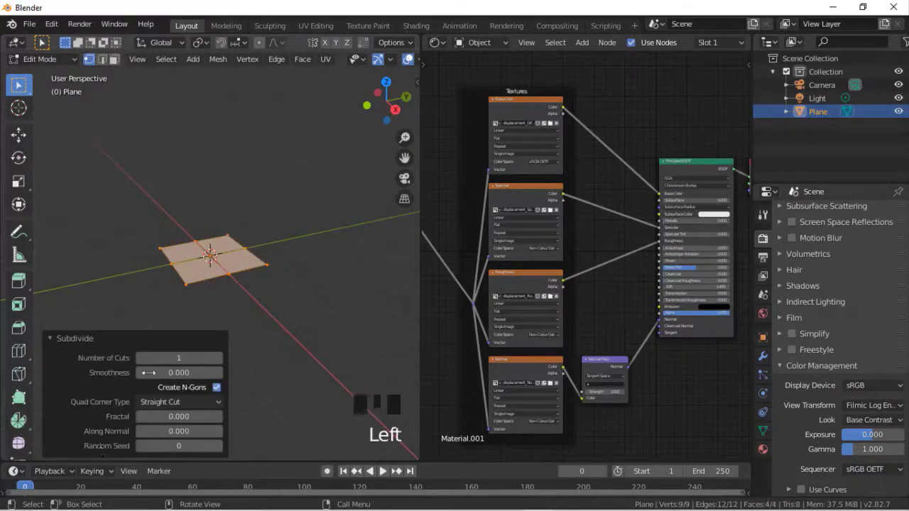
double_click(165, 360)
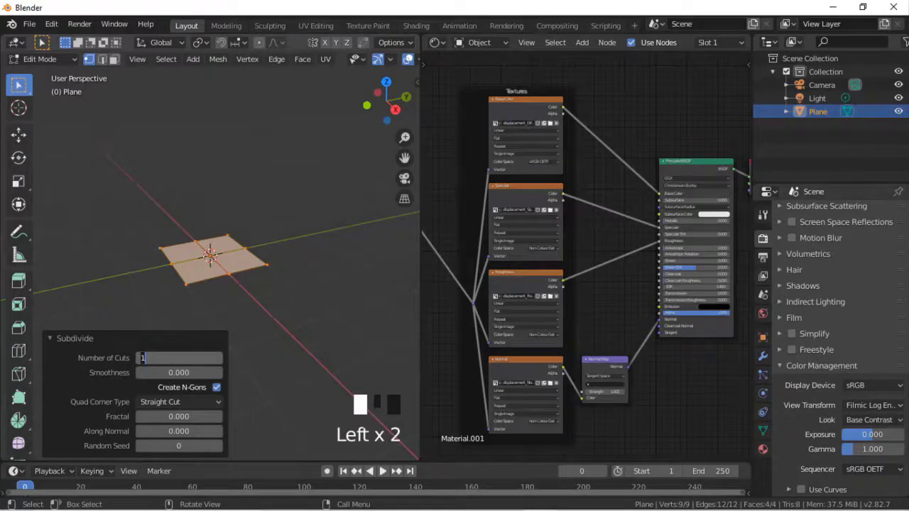
text(60)
key(Return)
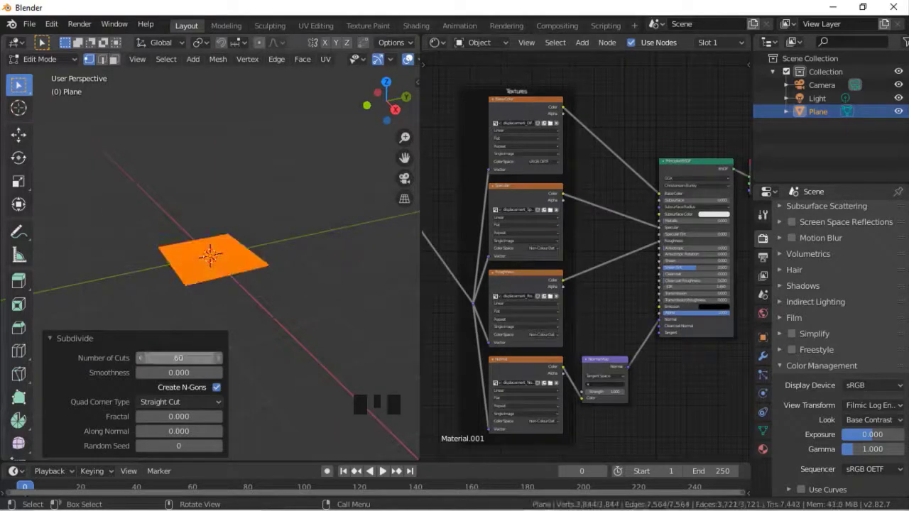
key(Tab)
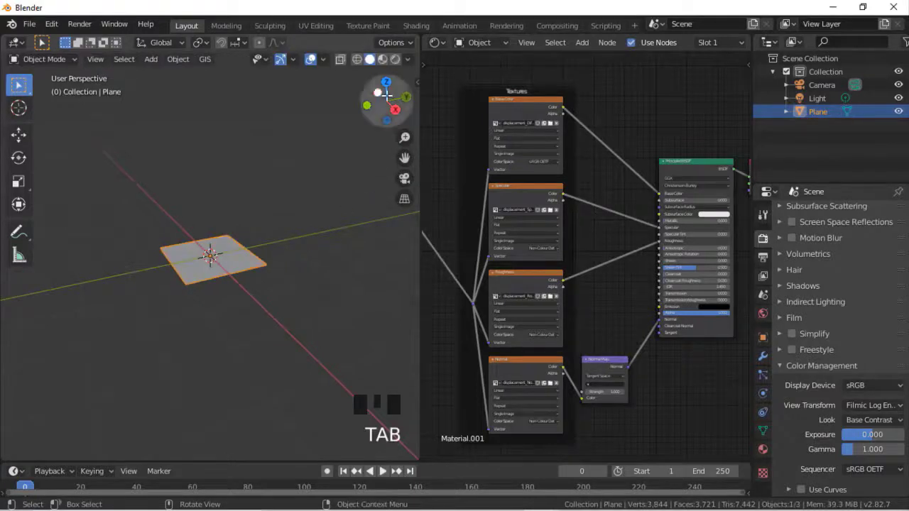
Step: Preview the textured plane up close in Rendered viewport shading
drag(386, 134, 425, 134)
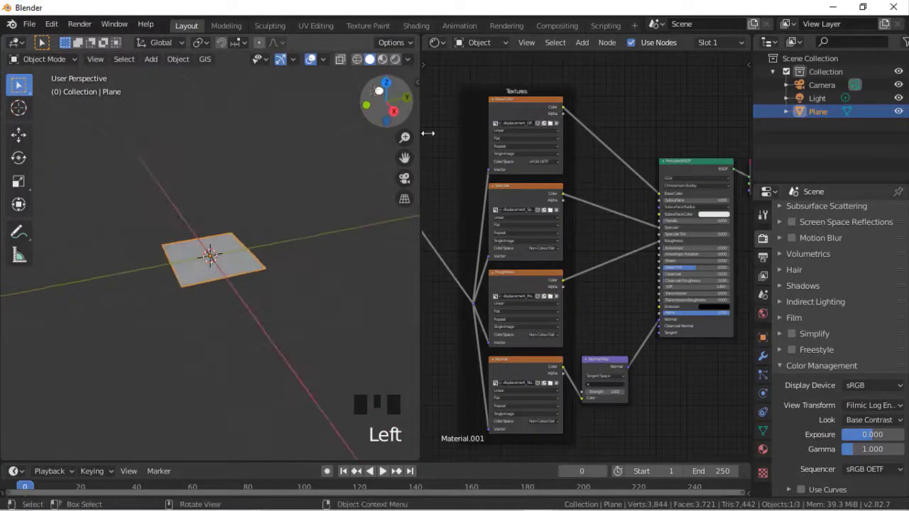
click(384, 60)
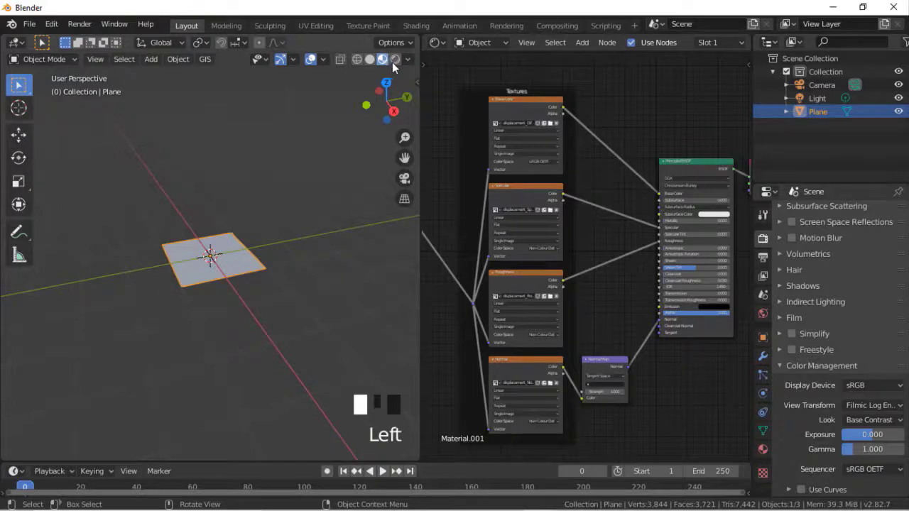
click(395, 61)
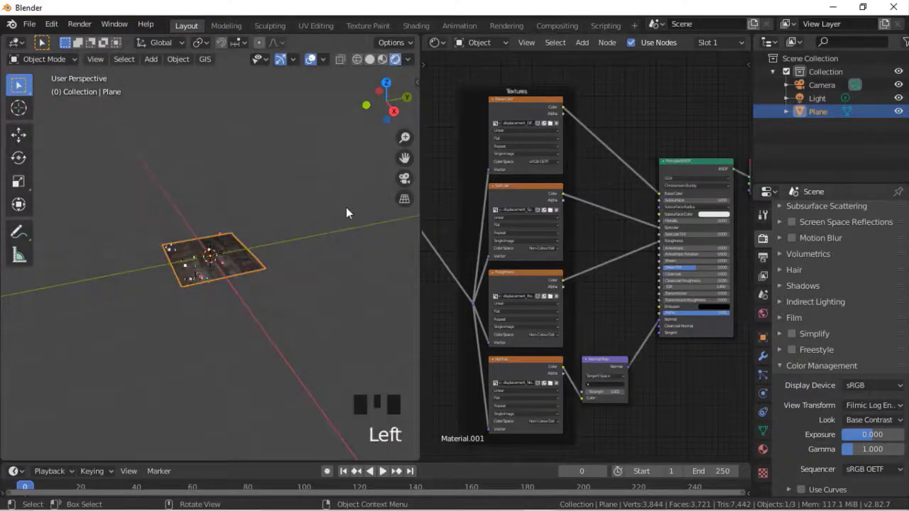
scroll(259, 265, down, 3)
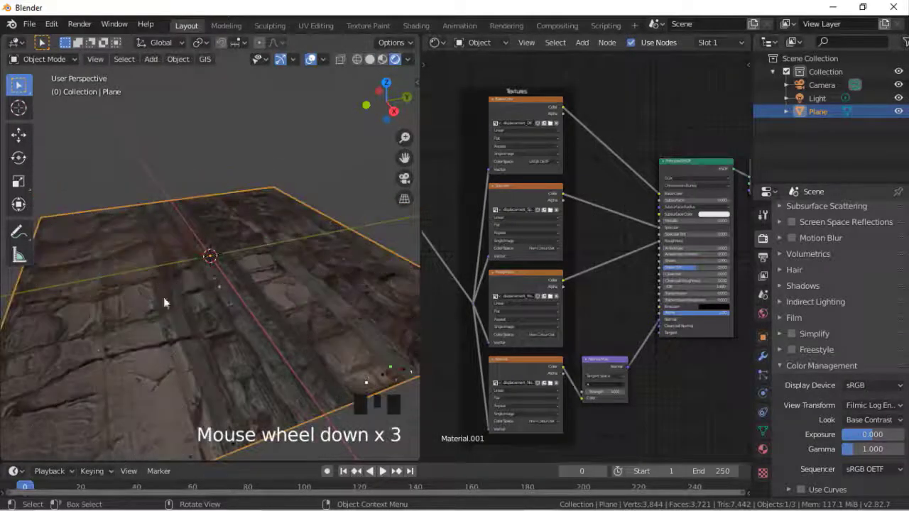
Step: Unwrap the whole plane with Smart UV Project at an angle limit of 66 and return to Object Mode
key(Tab)
key(u)
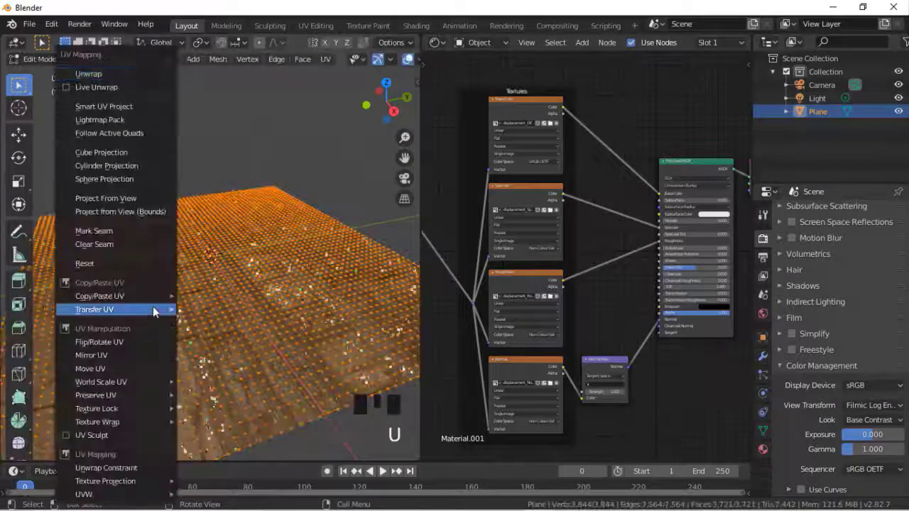
click(103, 110)
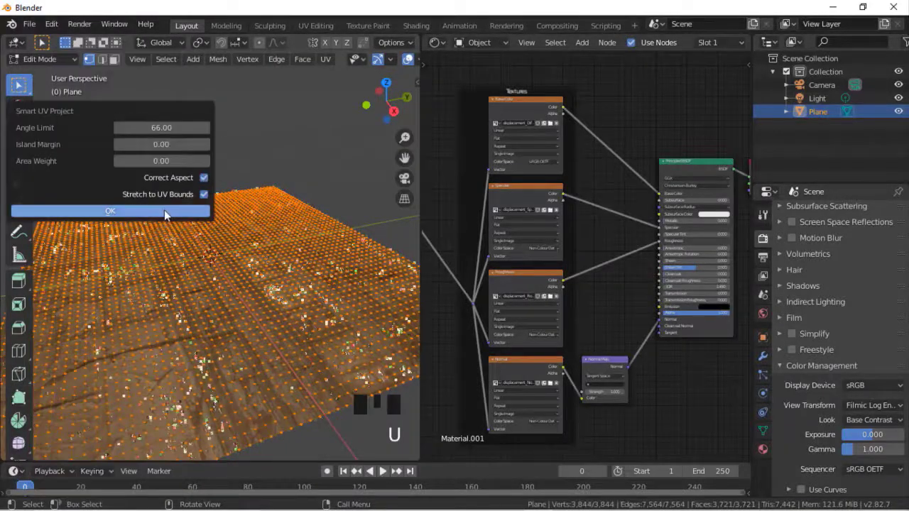
click(165, 214)
key(Tab)
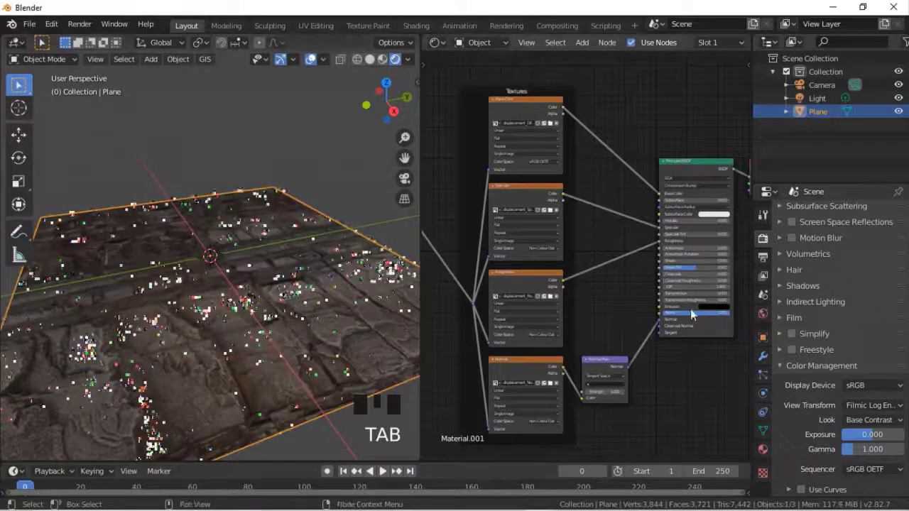
Step: Add a Subdivision Surface modifier and a Displace modifier to the plane, and create a new texture for the Displace modifier
click(763, 357)
click(803, 212)
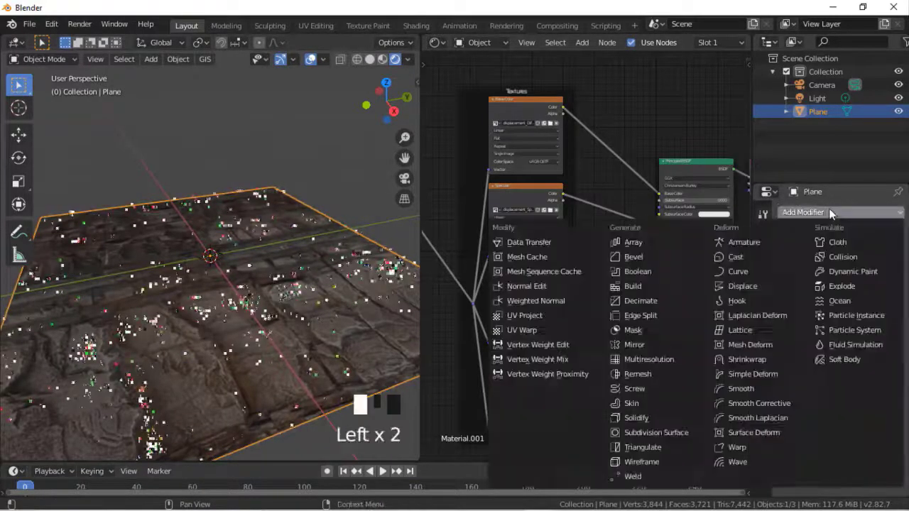
click(649, 433)
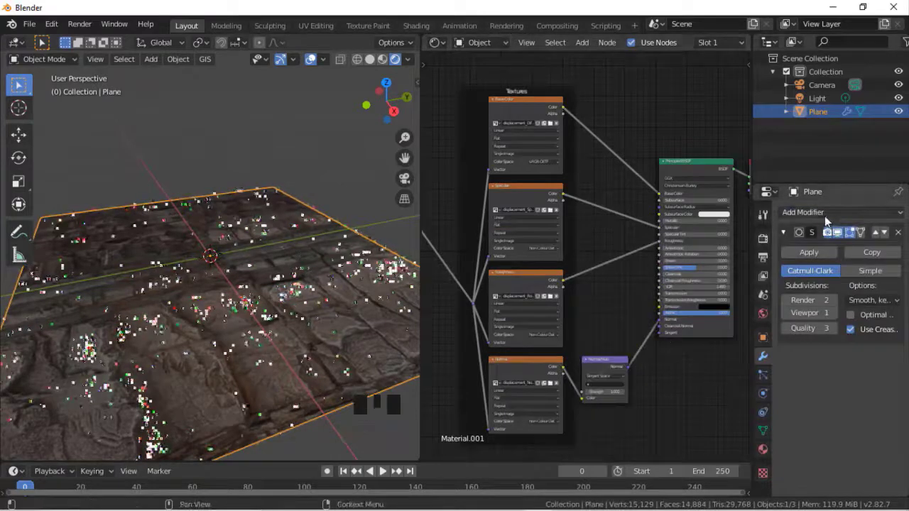
click(804, 211)
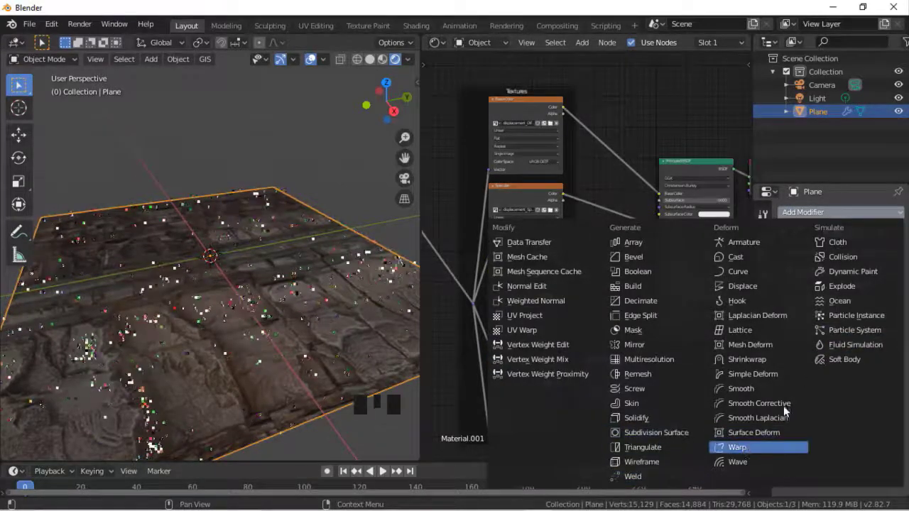
click(741, 287)
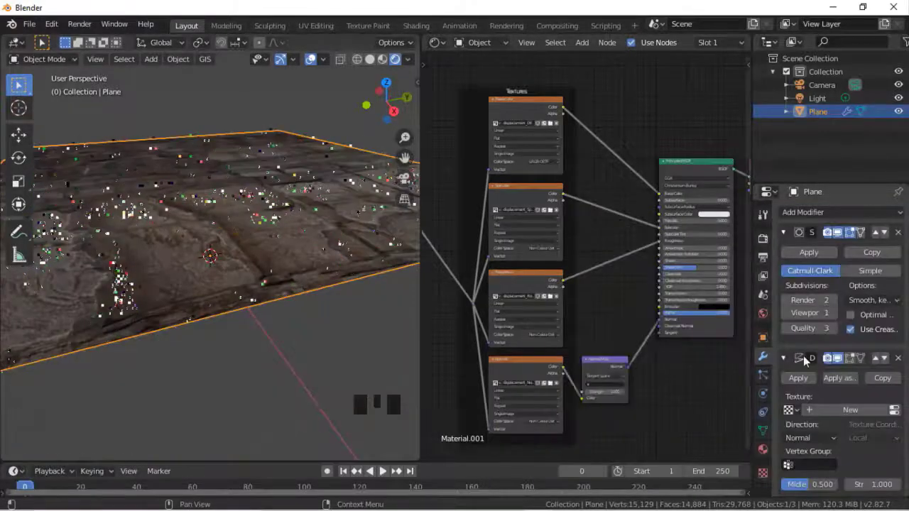
click(855, 412)
Step: Raise the Subdivision Surface modifier's viewport level to 4
click(831, 313)
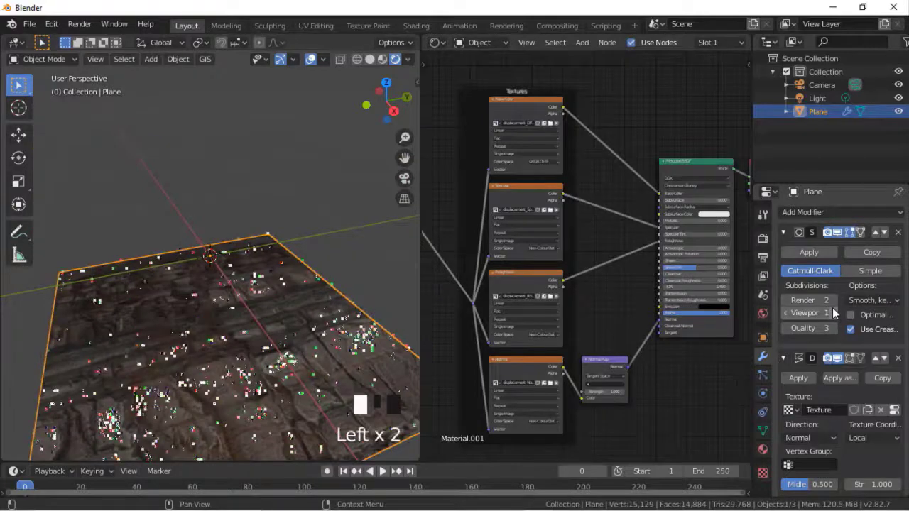
click(831, 313)
click(828, 312)
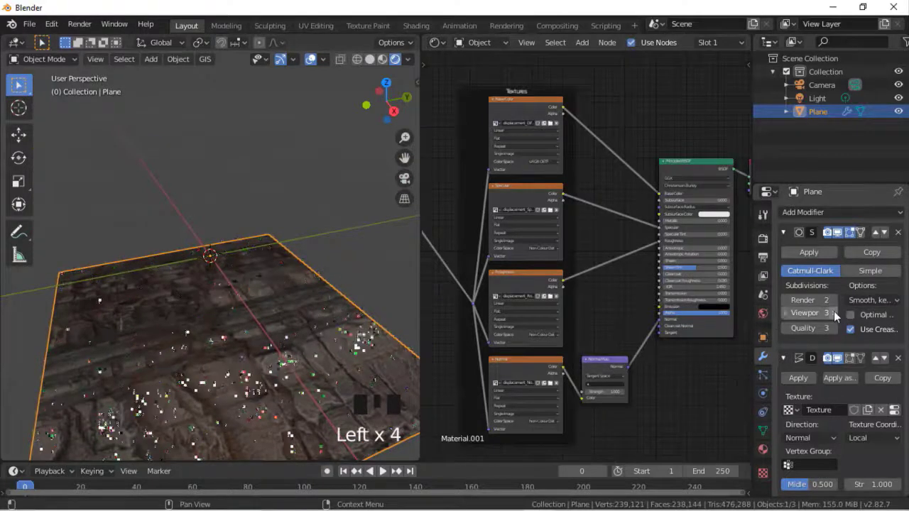
Step: Load the displacement .exr map from the displacement folder as the image of the Displace modifier's texture
click(763, 472)
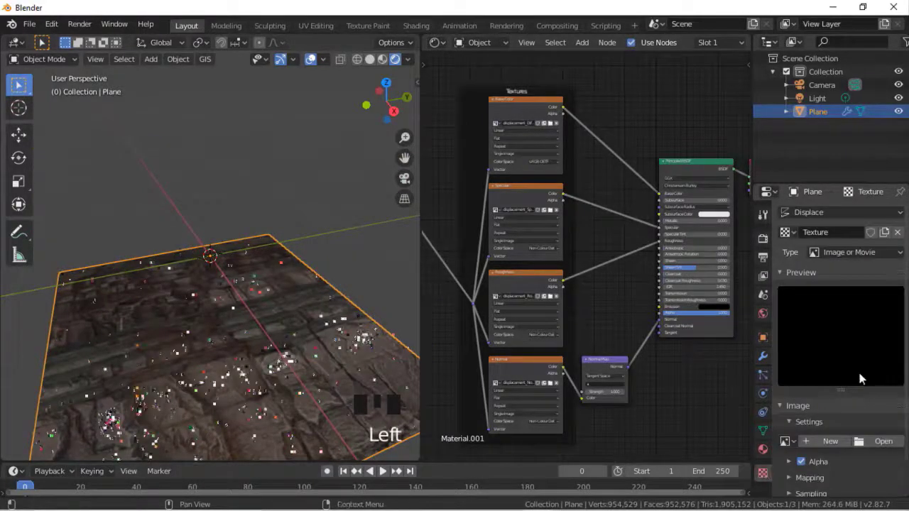
click(877, 442)
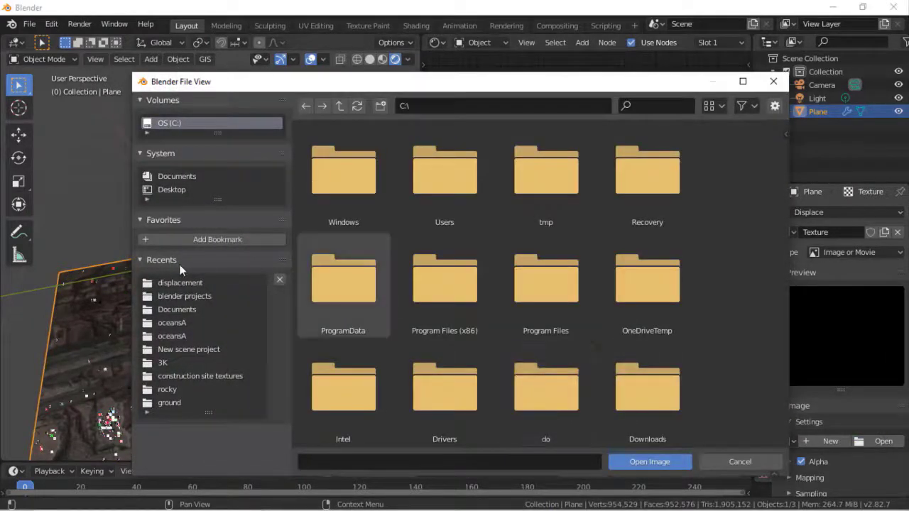
click(186, 282)
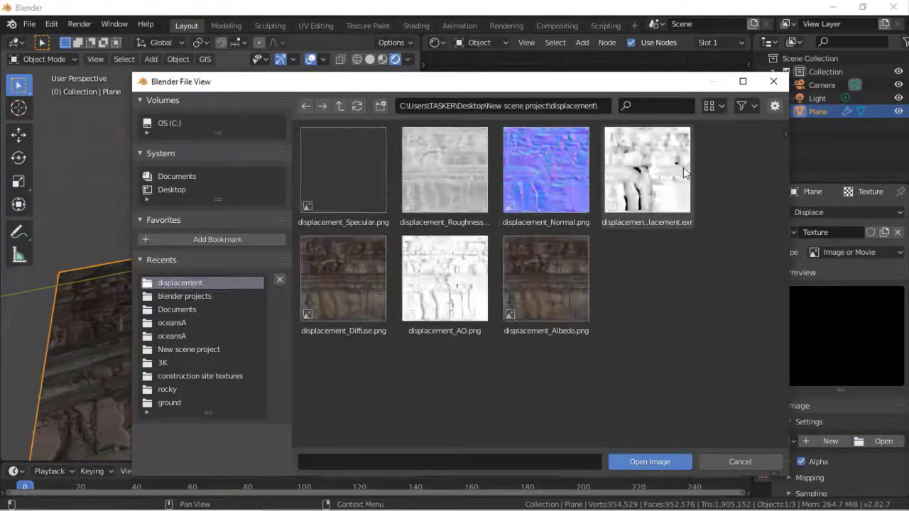
double_click(647, 171)
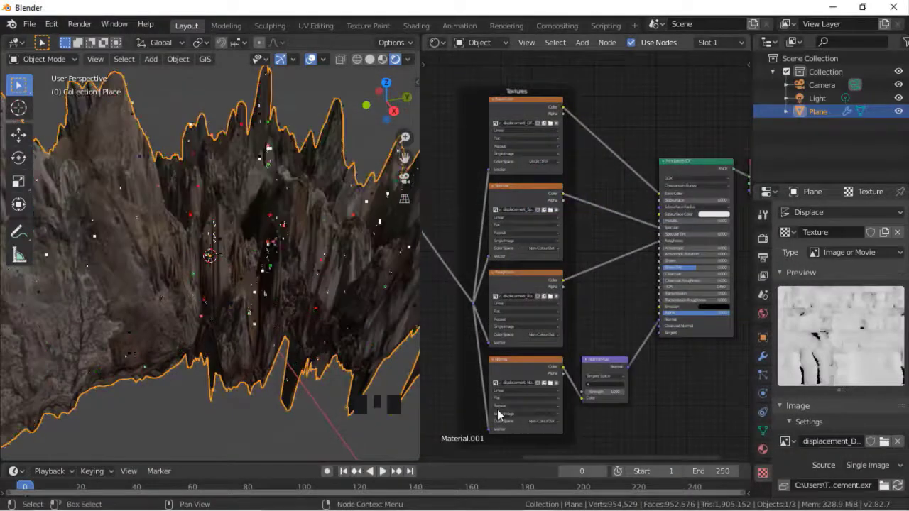
Step: Inspect the displaced plane from another angle and switch the 3D viewport to Material Preview shading
click(499, 415)
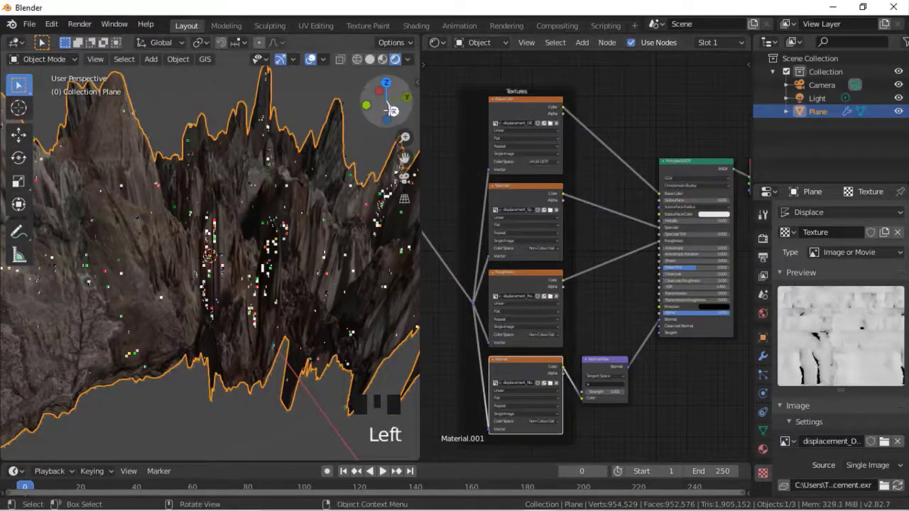
drag(384, 96, 358, 114)
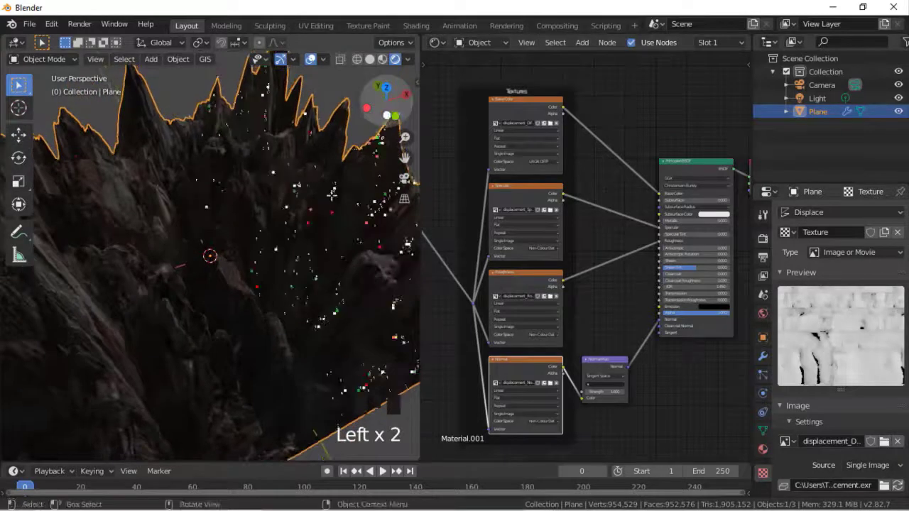
scroll(298, 298, down, 6)
scroll(298, 298, up, 3)
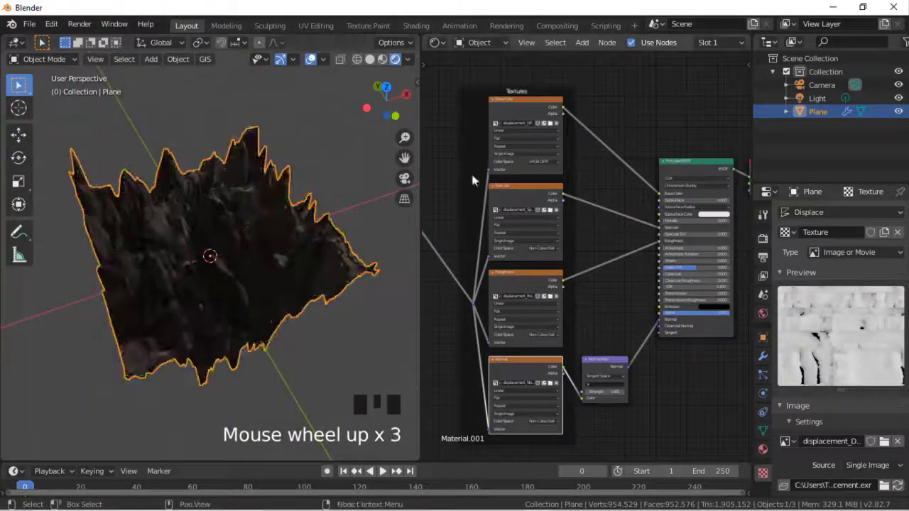
click(382, 59)
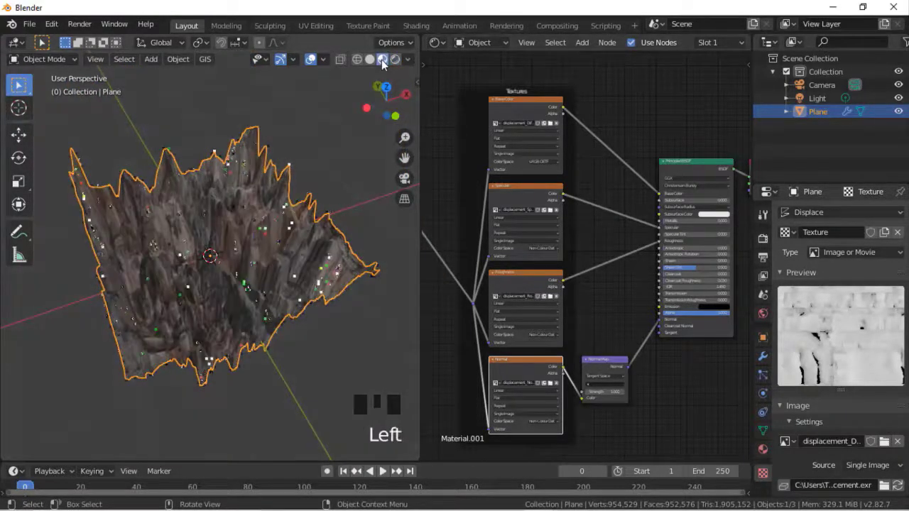
scroll(336, 301, down, 5)
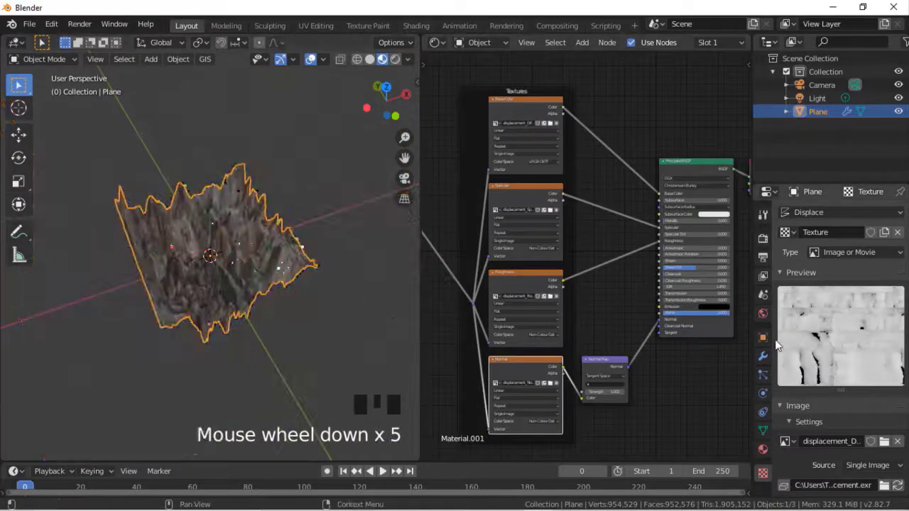
Step: Set the Displace modifier's direction to Z and its texture coordinates to UV
click(763, 356)
scroll(827, 449, down, 4)
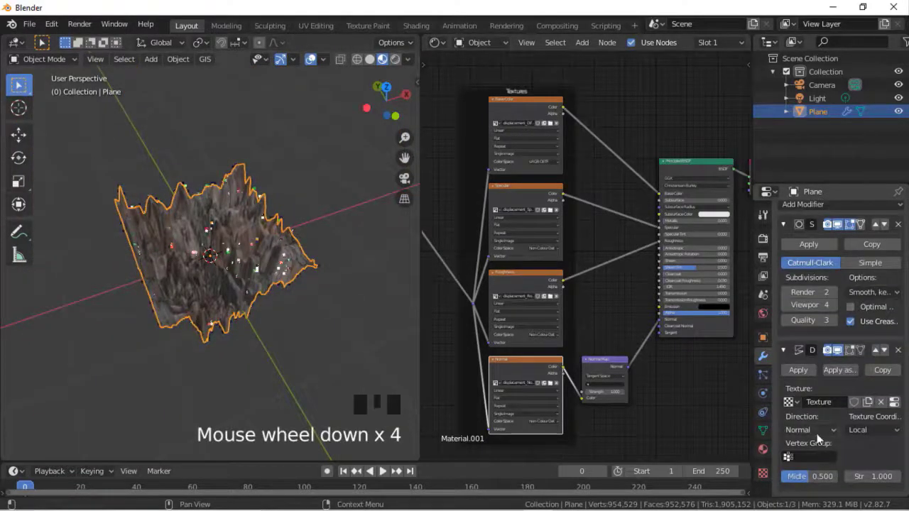
click(810, 430)
click(780, 389)
click(866, 424)
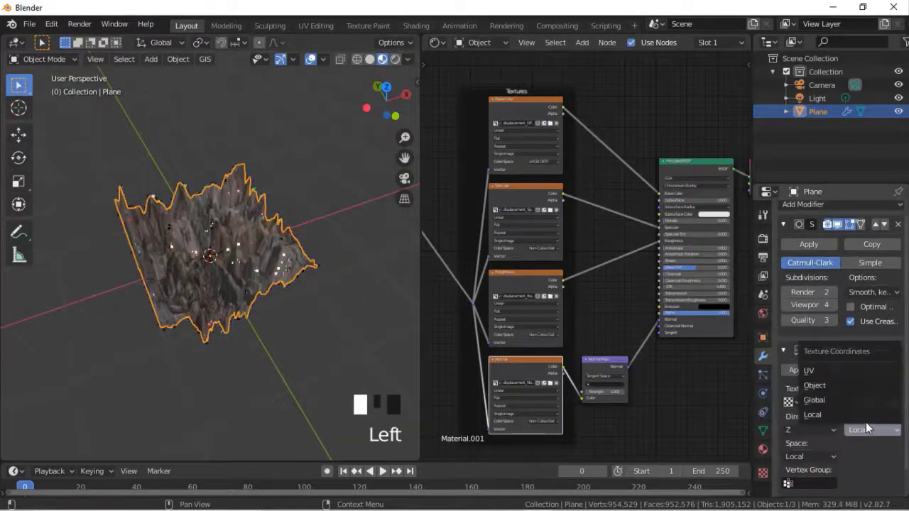
click(817, 372)
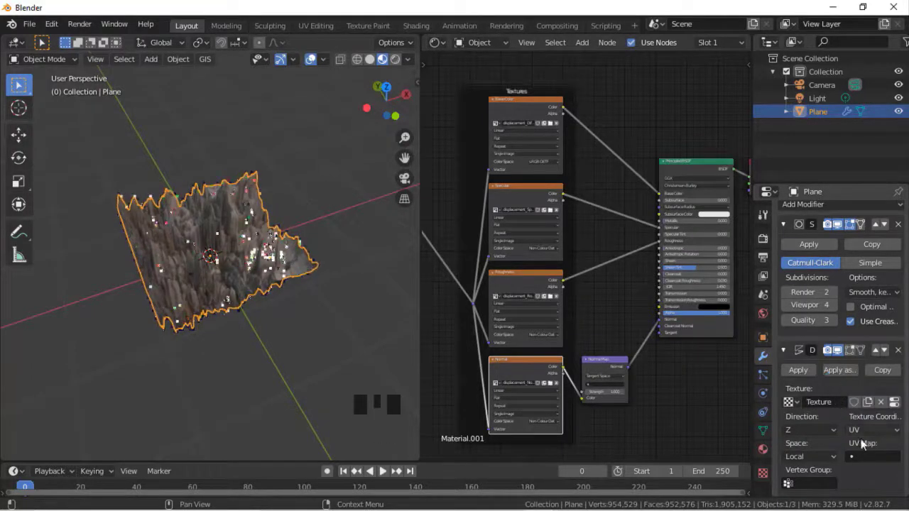
Step: Reduce the Displace modifier's strength to 0.1 and check the flattened rock surface
scroll(855, 483, down, 18)
scroll(855, 484, down, 1)
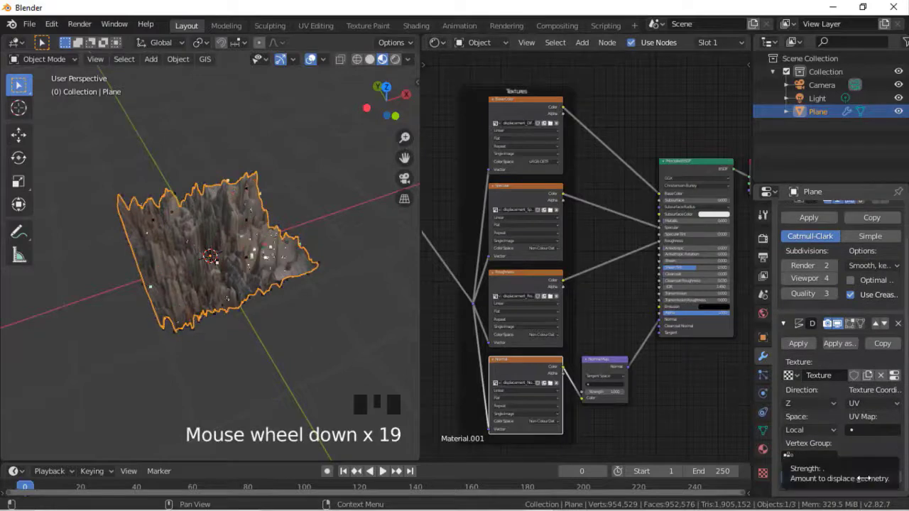
click(855, 477)
text(0)
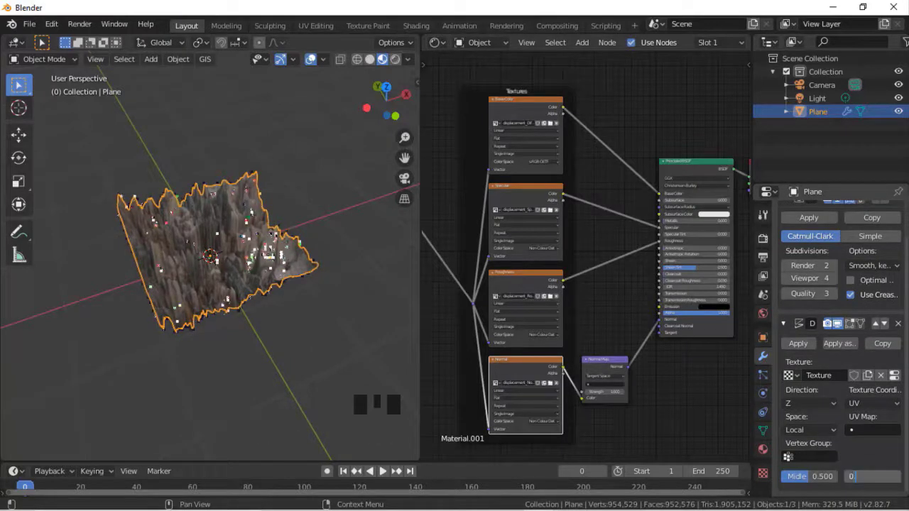
text(.1)
key(Return)
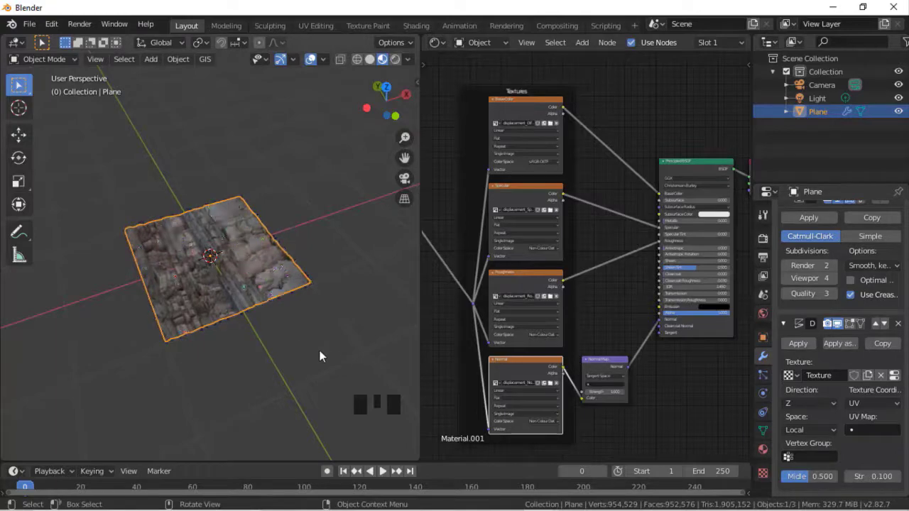
scroll(297, 343, up, 11)
scroll(297, 343, down, 5)
scroll(297, 343, down, 6)
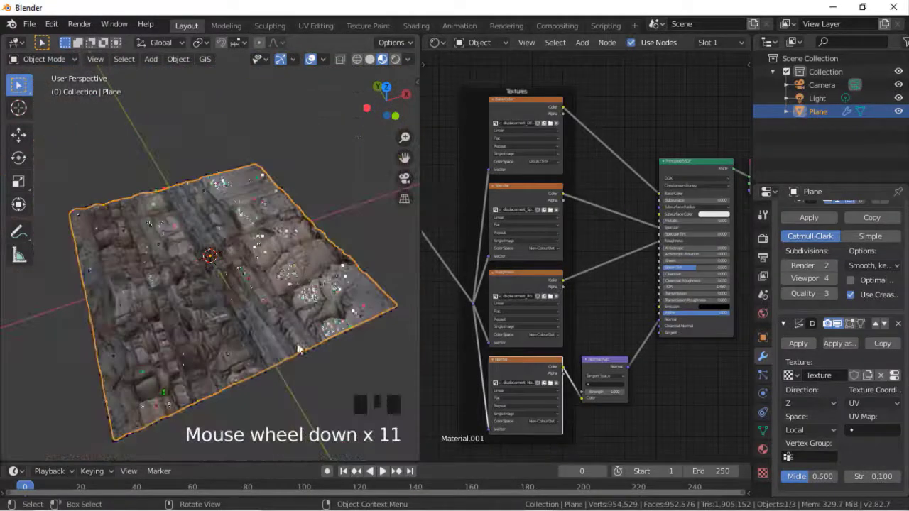
Step: Add a second mesh plane through the displaced rock plane as a water surface
drag(384, 100, 193, 280)
scroll(194, 280, up, 2)
key(shift+a)
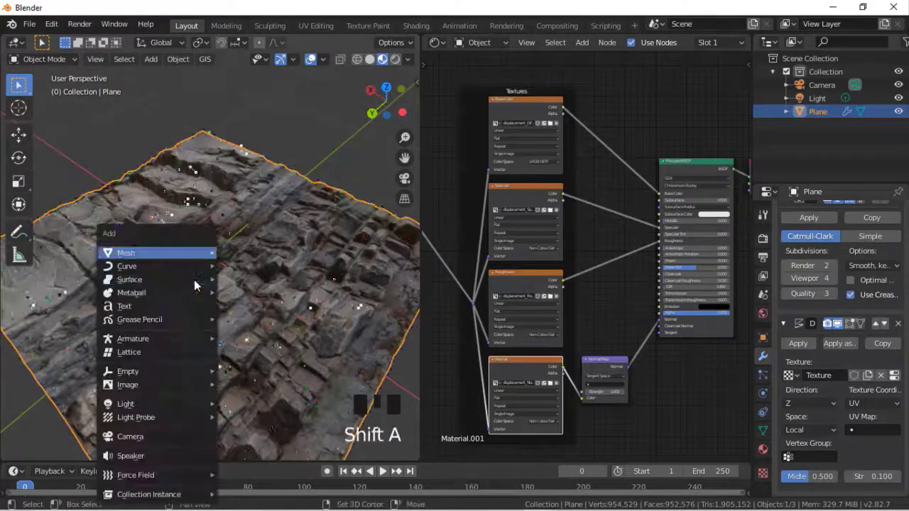
mouse_move(180, 253)
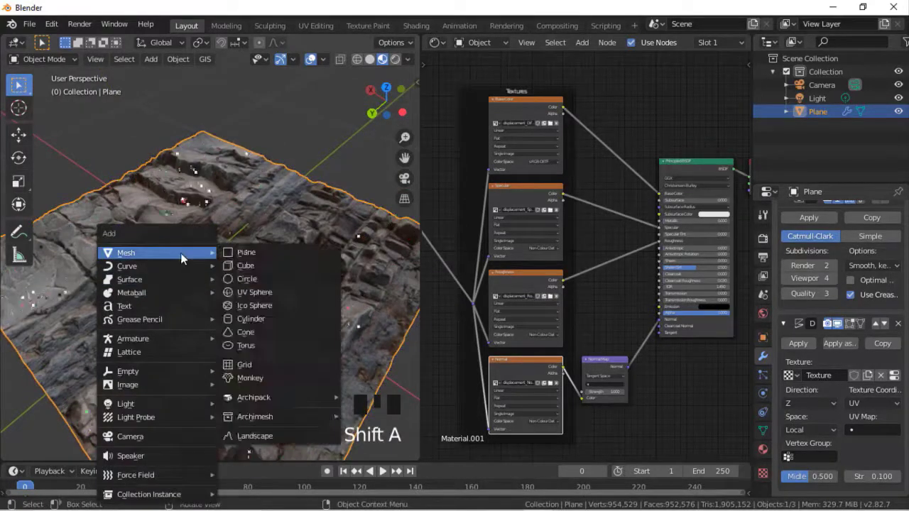
click(261, 249)
scroll(287, 333, down, 4)
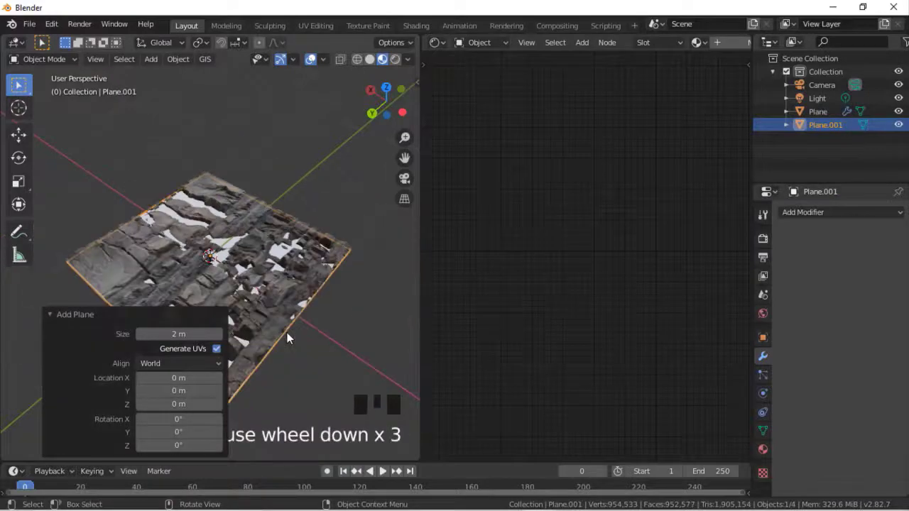
Step: Create a new material for the added plane and make its Principled BSDF base color black
click(716, 40)
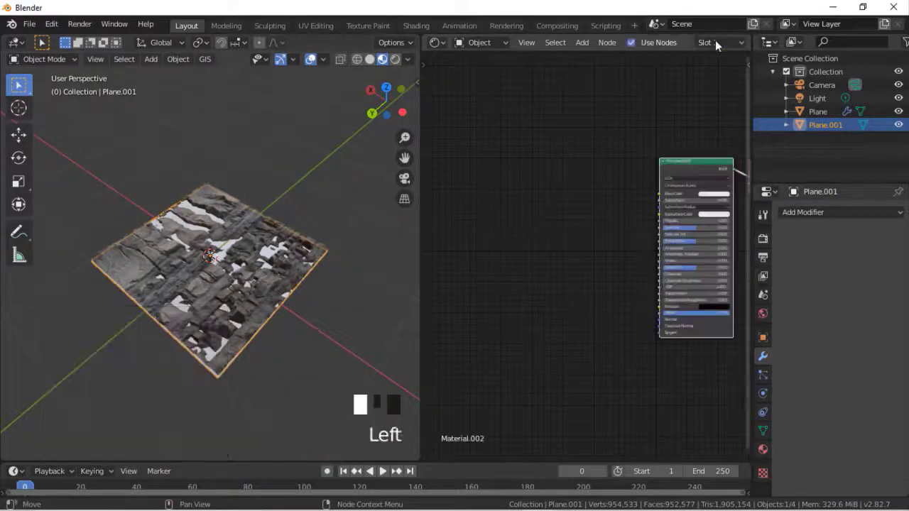
middle_drag(558, 284, 443, 287)
click(601, 198)
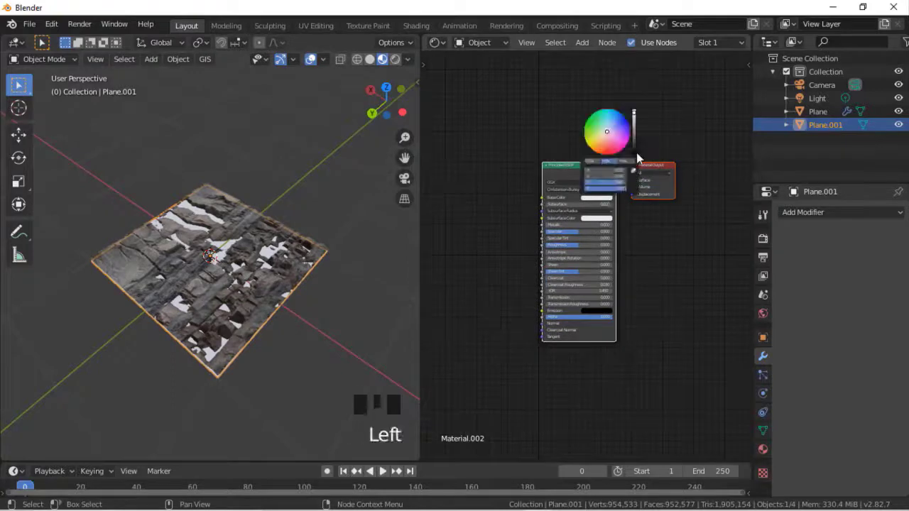
click(635, 153)
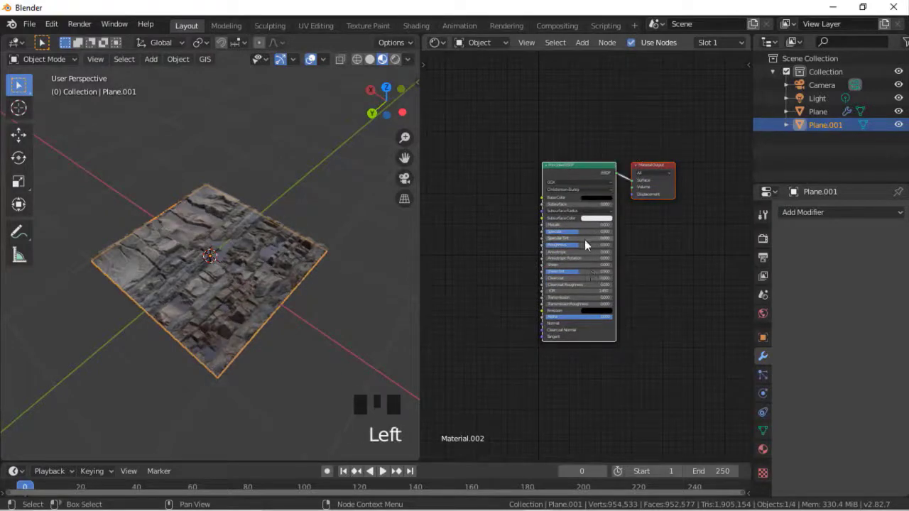
Step: Set the water material's roughness to 0 and its IOR to 1.33
drag(587, 246, 550, 246)
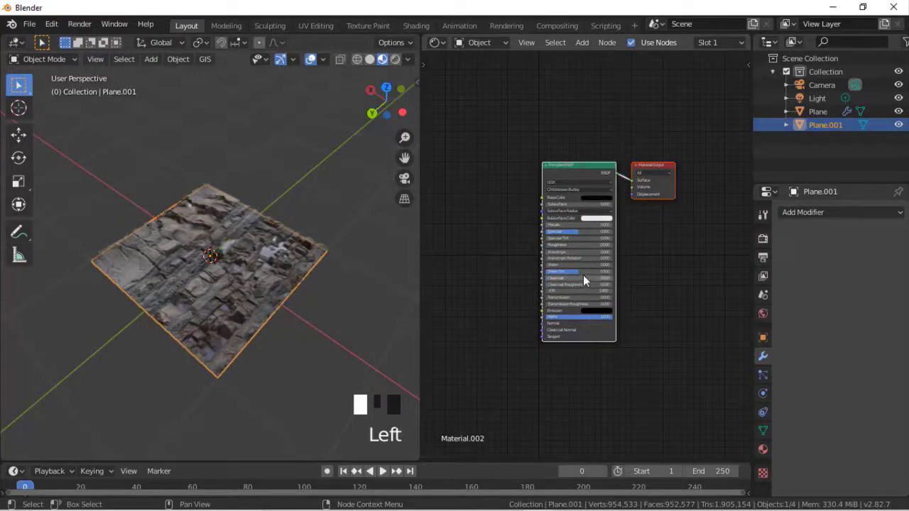
double_click(569, 290)
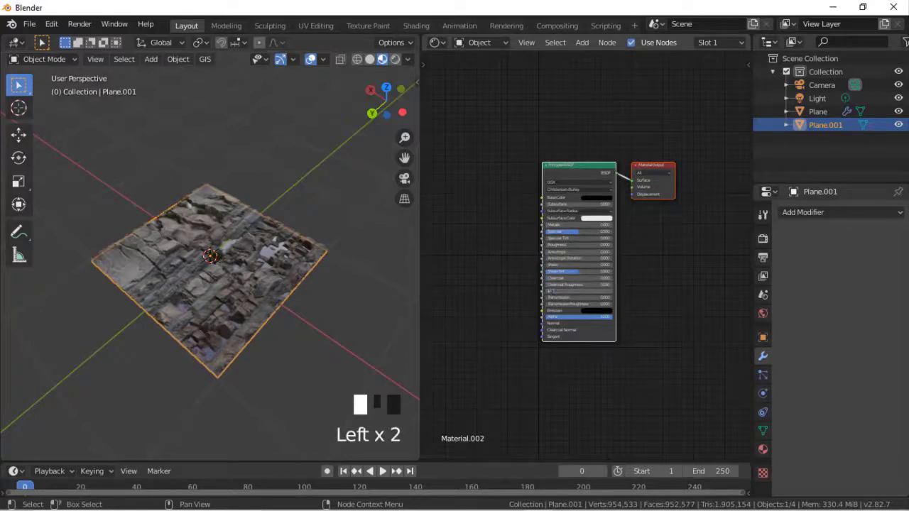
text(33)
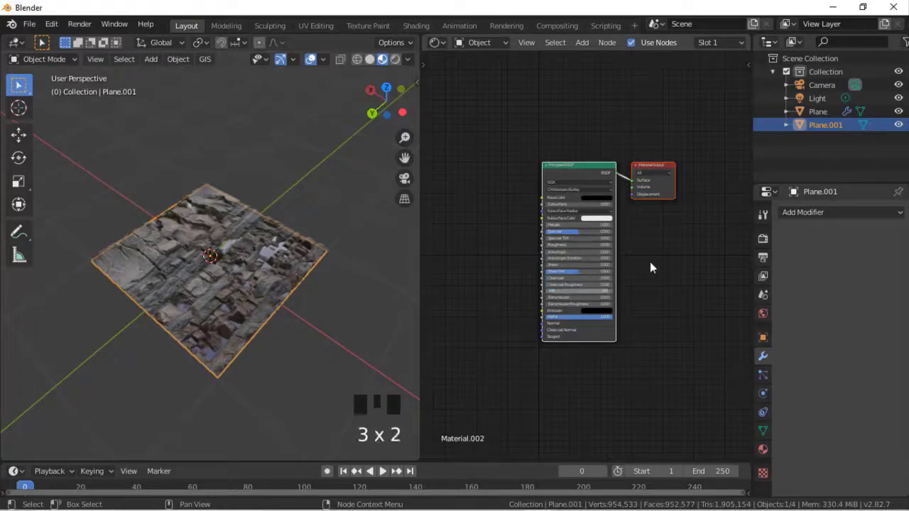
click(671, 256)
Step: Move the Principled BSDF node aside and insert a Mix Shader between it and the Material Output
drag(588, 174, 494, 63)
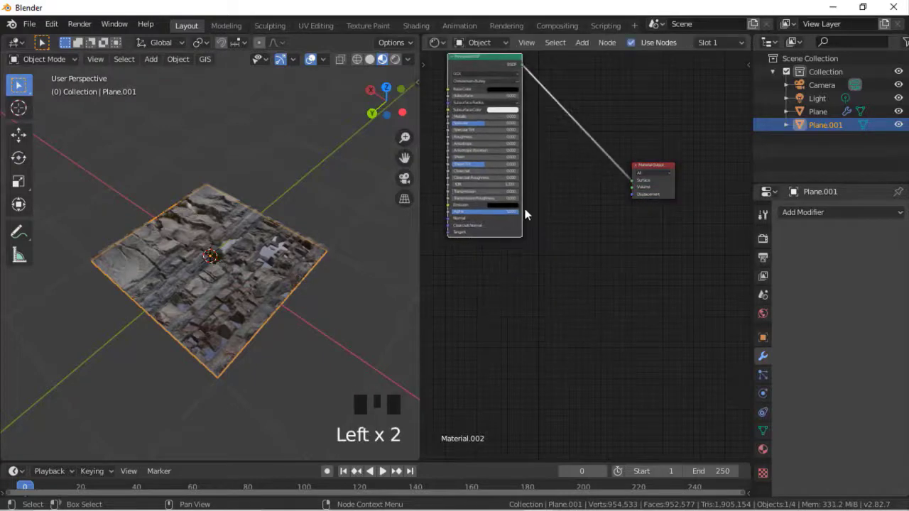
key(shift+a)
click(554, 275)
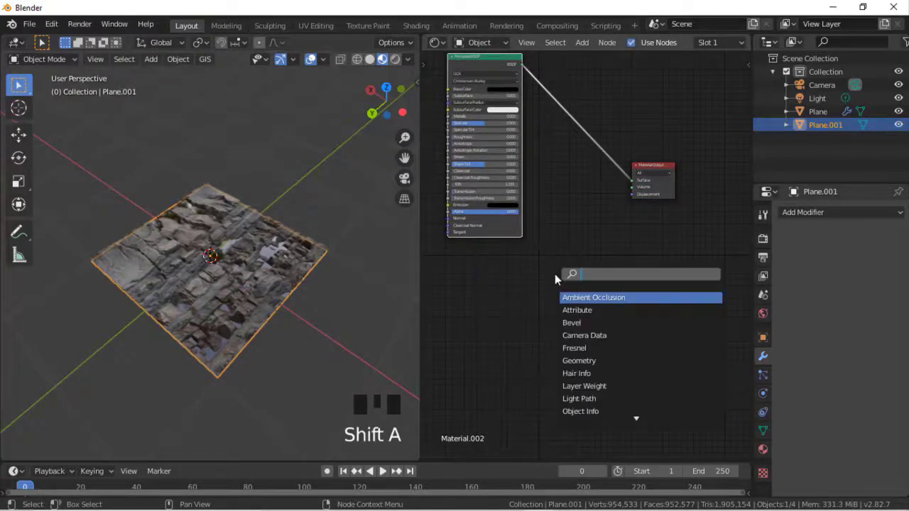
text(mix)
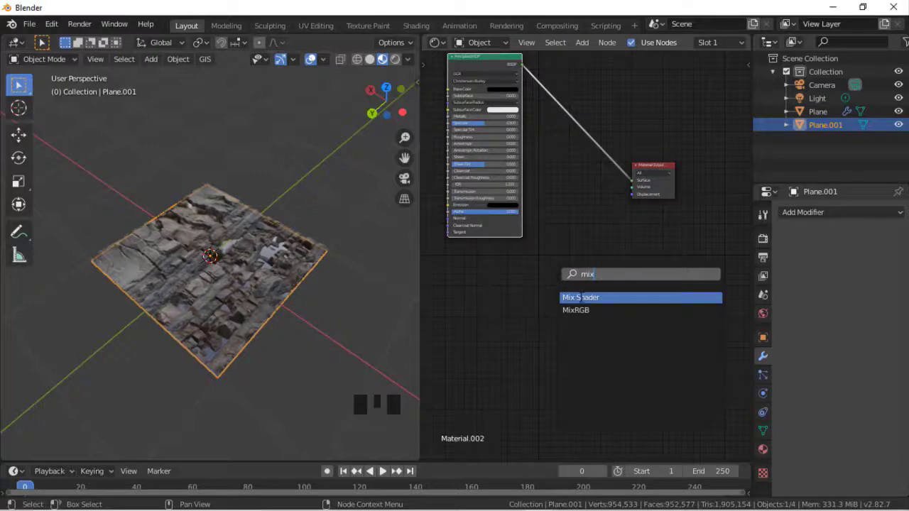
click(580, 298)
click(547, 110)
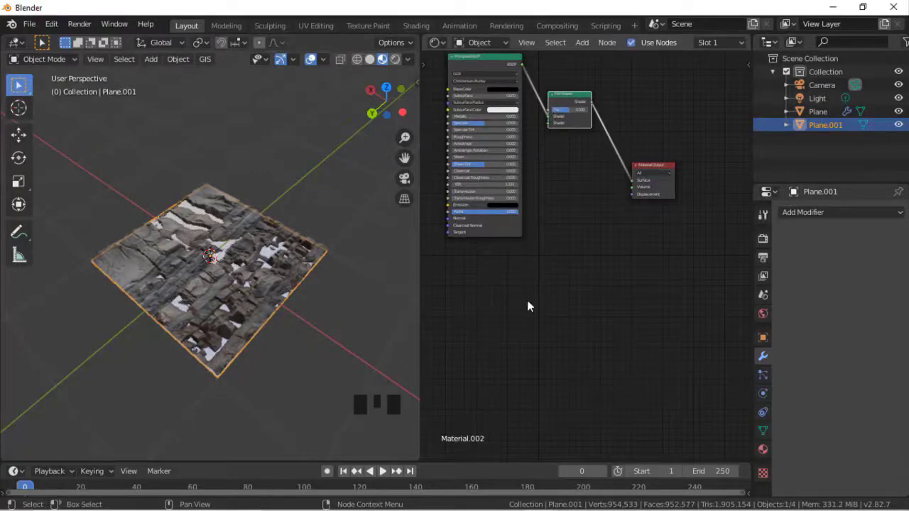
Step: Add a Transparent BSDF node and connect it to the second shader input of the Mix Shader
key(shift+a)
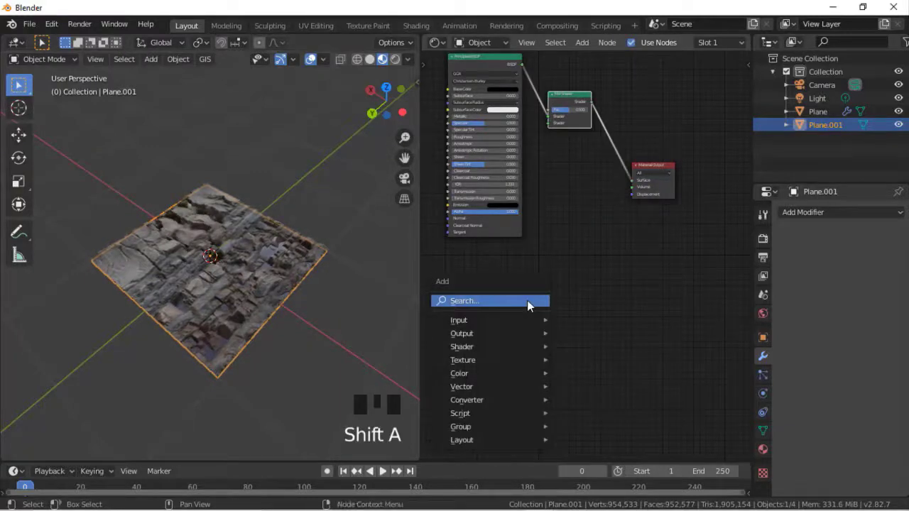
click(527, 301)
text(trz)
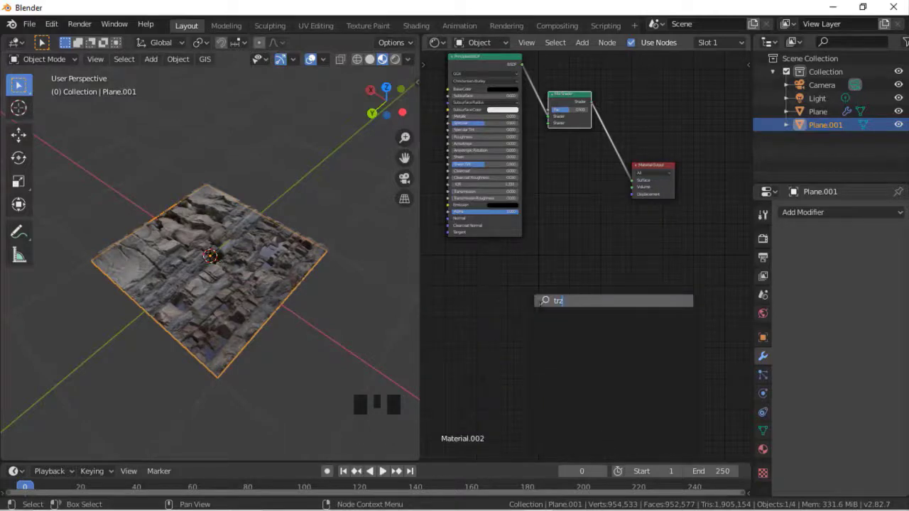
key(BackSpace)
text(a)
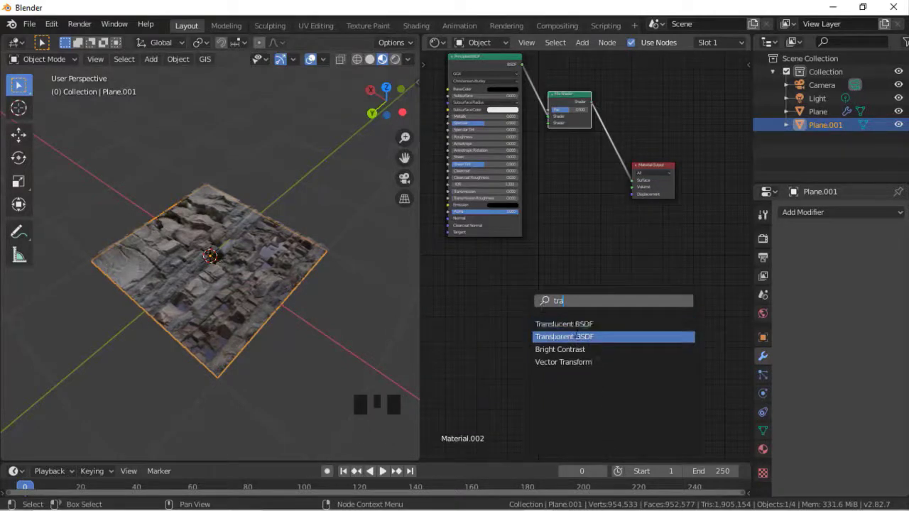
click(576, 336)
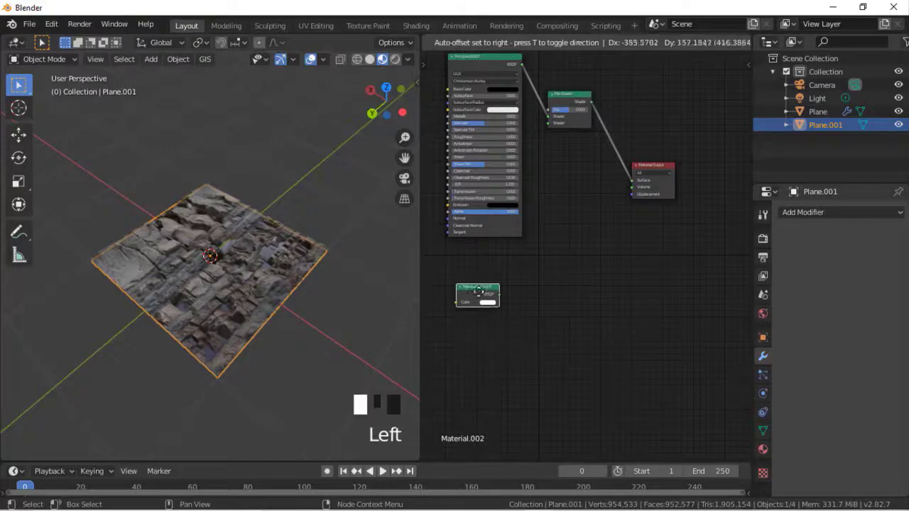
click(496, 298)
drag(499, 294, 549, 123)
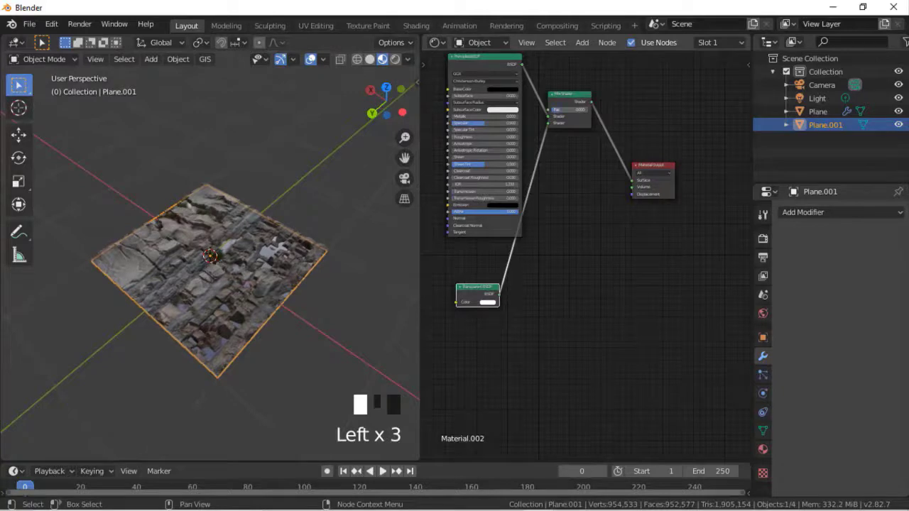
Step: Switch the 3D viewport to Rendered shading and change the render engine to Cycles
scroll(314, 283, up, 4)
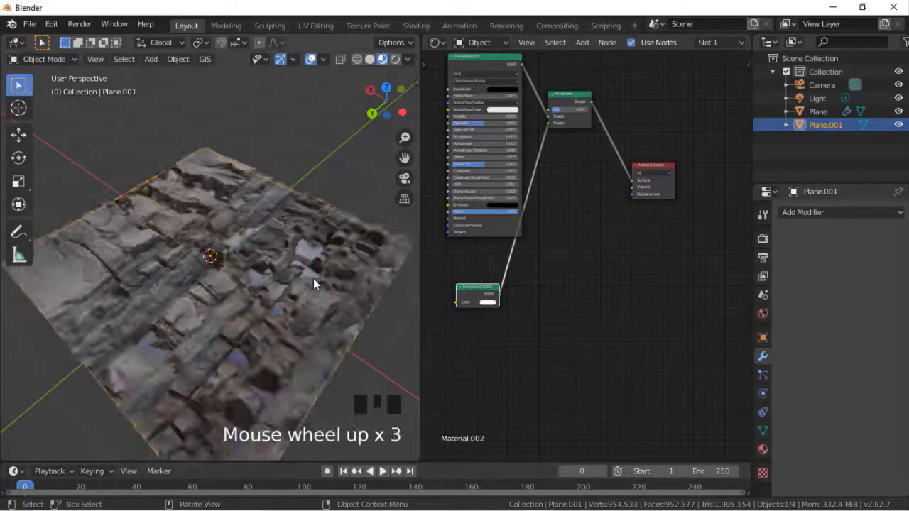
mouse_move(387, 99)
mouse_down()
mouse_move(376, 48)
mouse_move(382, 101)
mouse_move(402, 100)
mouse_up()
click(395, 59)
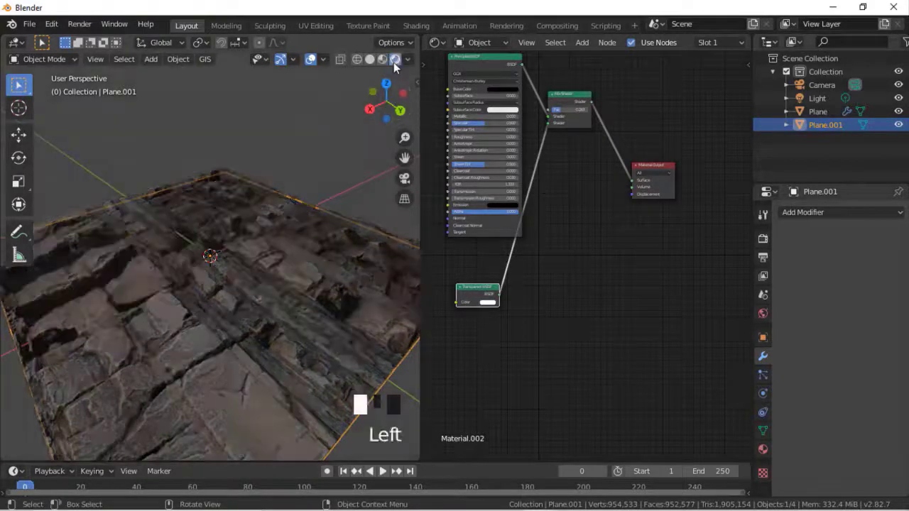
click(763, 238)
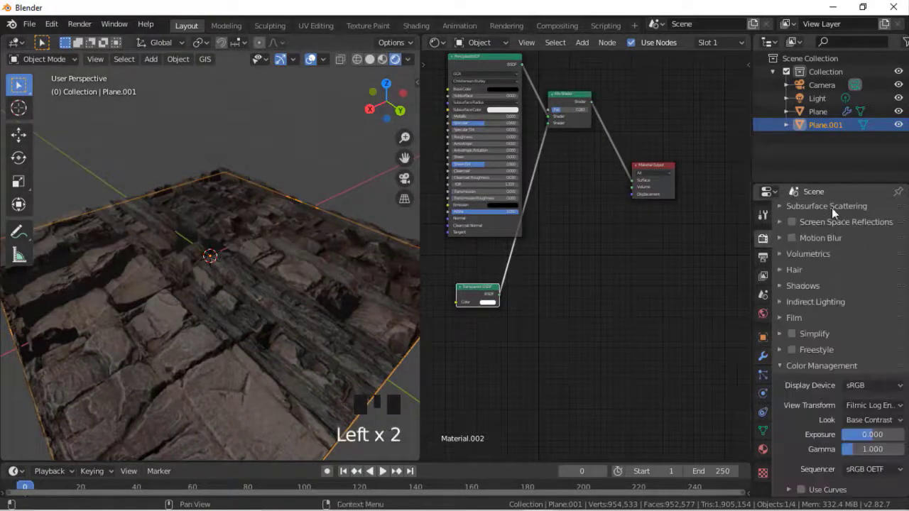
scroll(807, 285, up, 15)
click(878, 211)
click(878, 241)
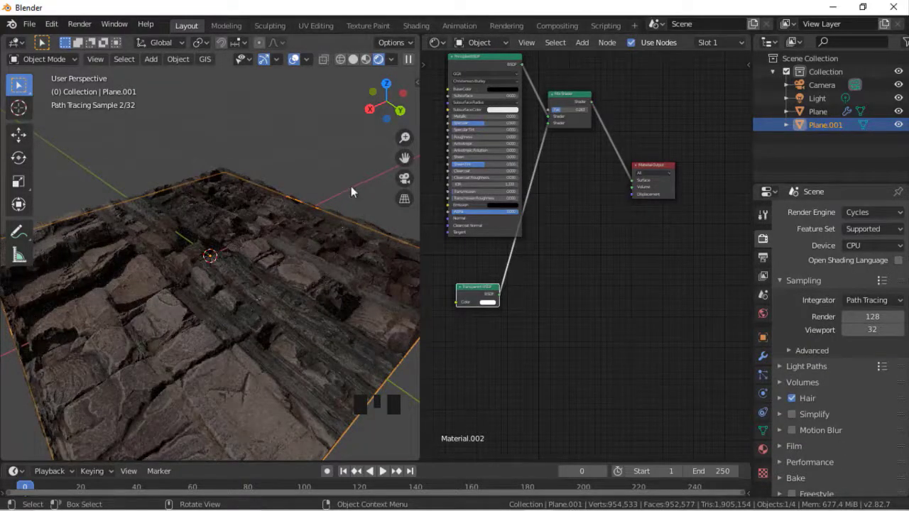
Step: Use a Sky Texture for the world background color and raise its turbidity to 6.9
drag(385, 103, 340, 155)
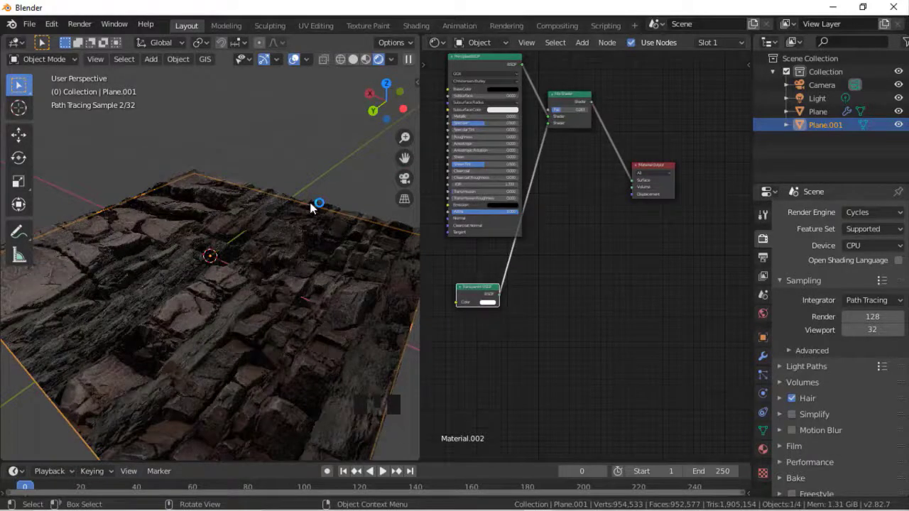
click(765, 314)
click(898, 292)
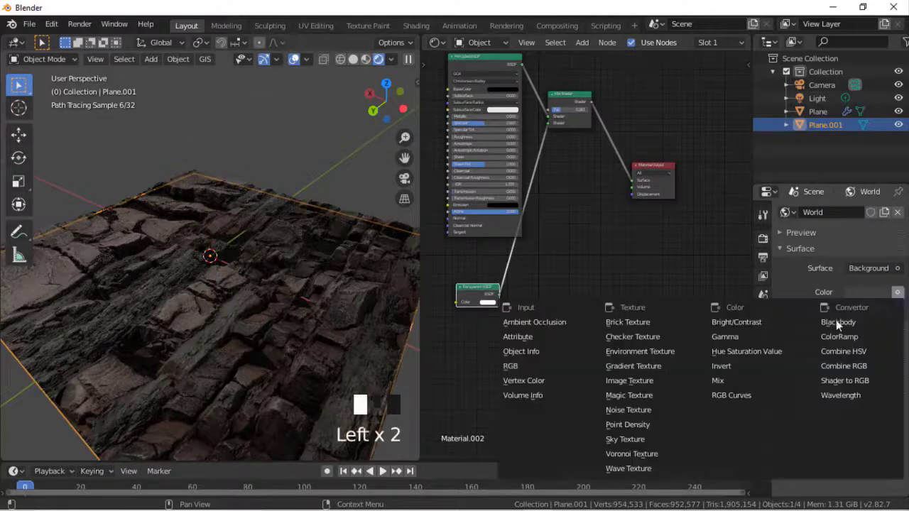
click(625, 440)
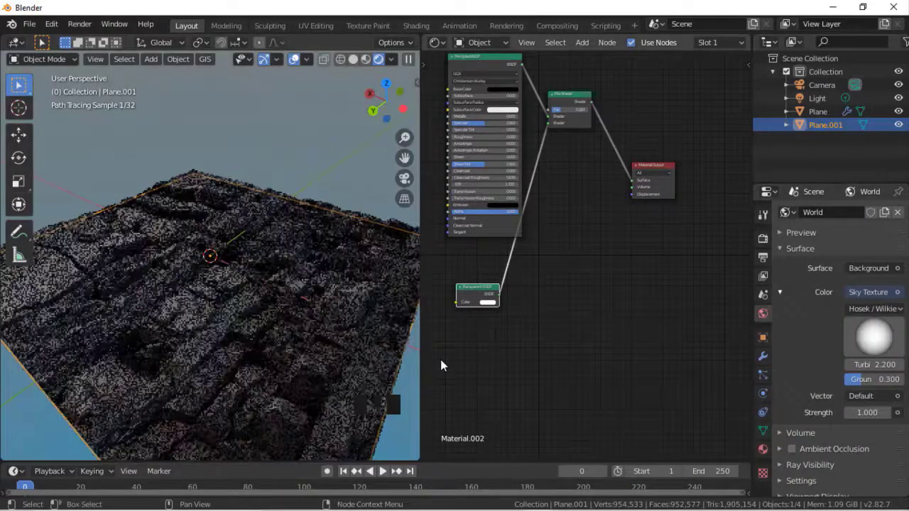
drag(887, 365, 906, 364)
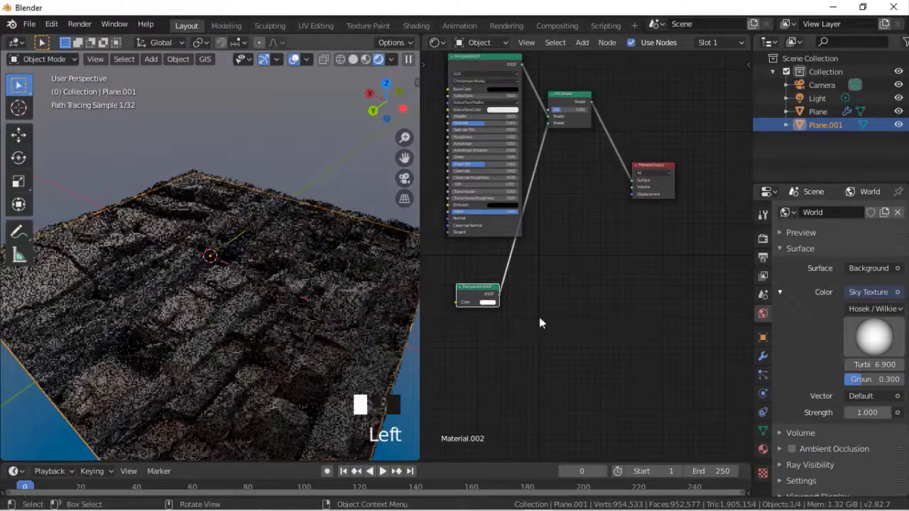
Step: Change the scene light's type from Point to Sun and set its strength to 10
scroll(349, 340, down, 4)
click(332, 214)
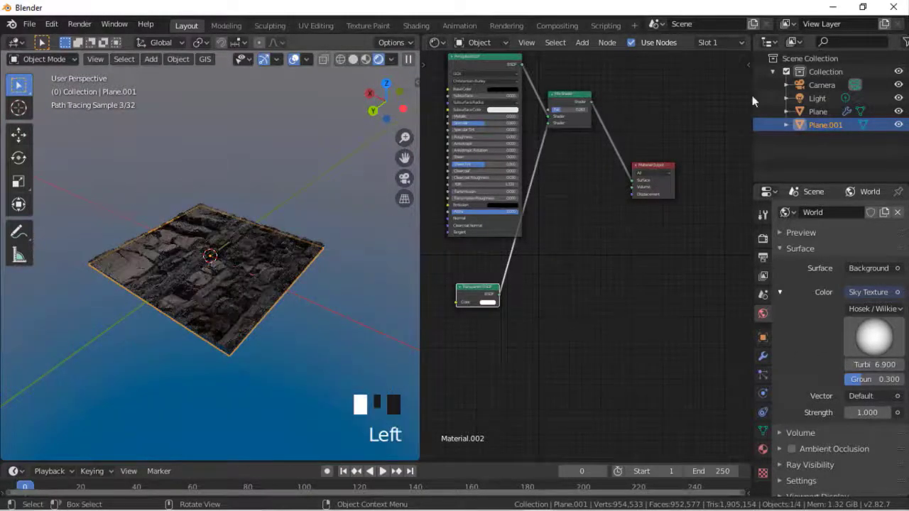
click(818, 112)
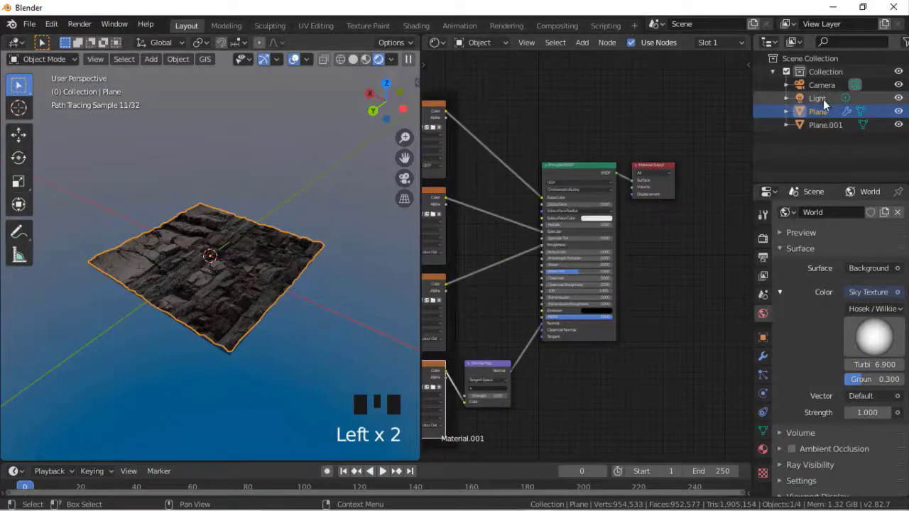
click(818, 99)
click(763, 394)
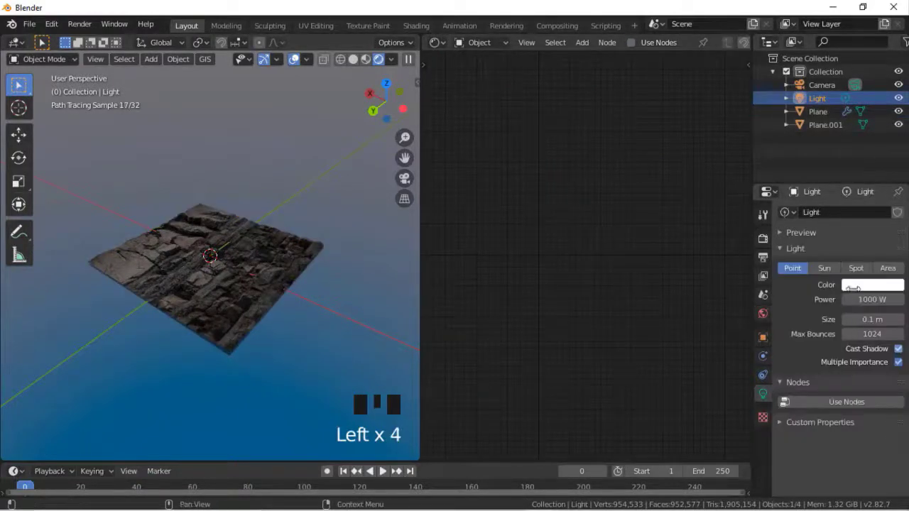
click(825, 268)
click(868, 299)
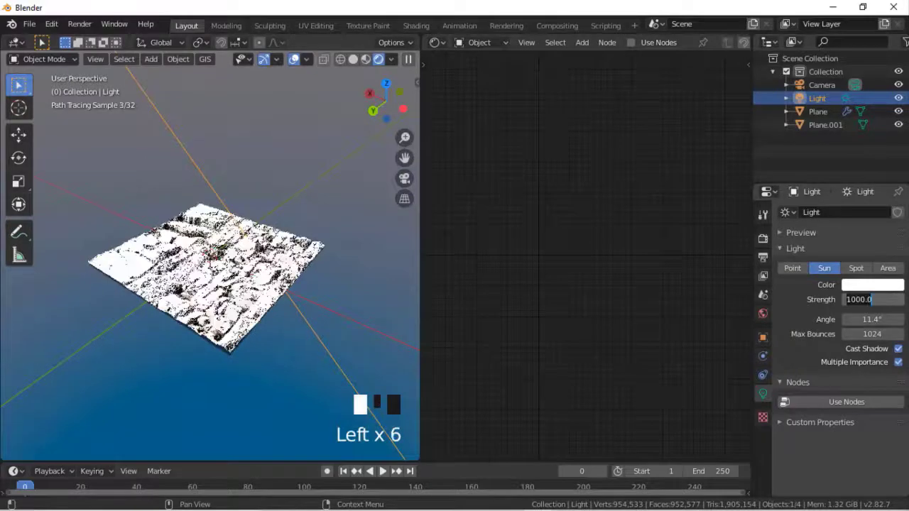
text(2)
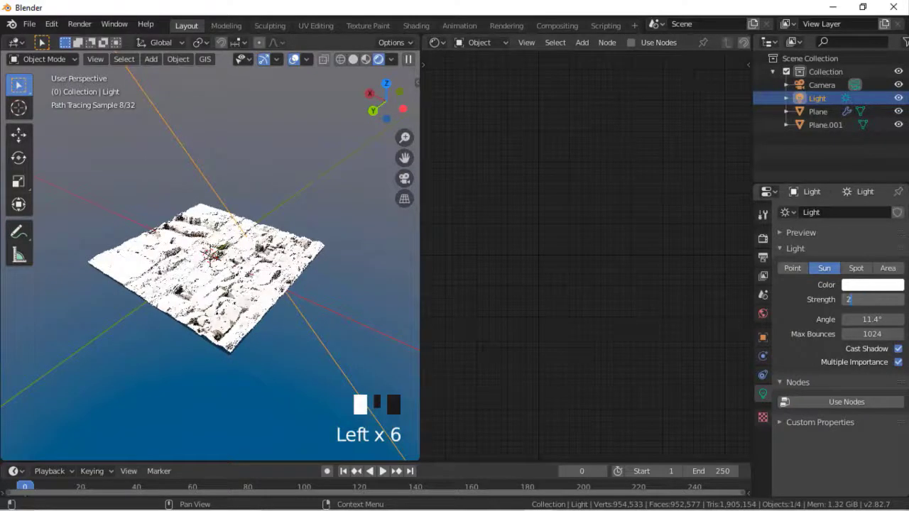
key(BackSpace)
key(Return)
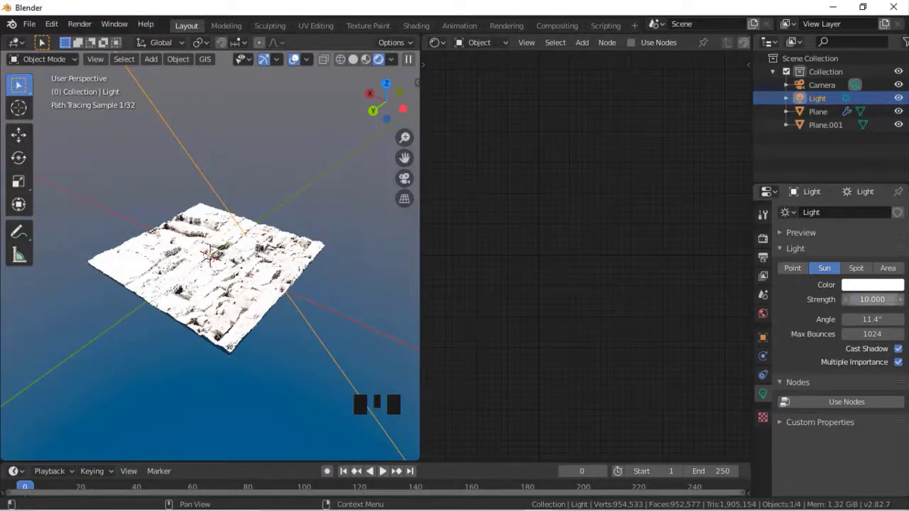
Step: Raise the water plane about 0.0234 m along the Z axis over the rocky terrain
scroll(319, 290, up, 4)
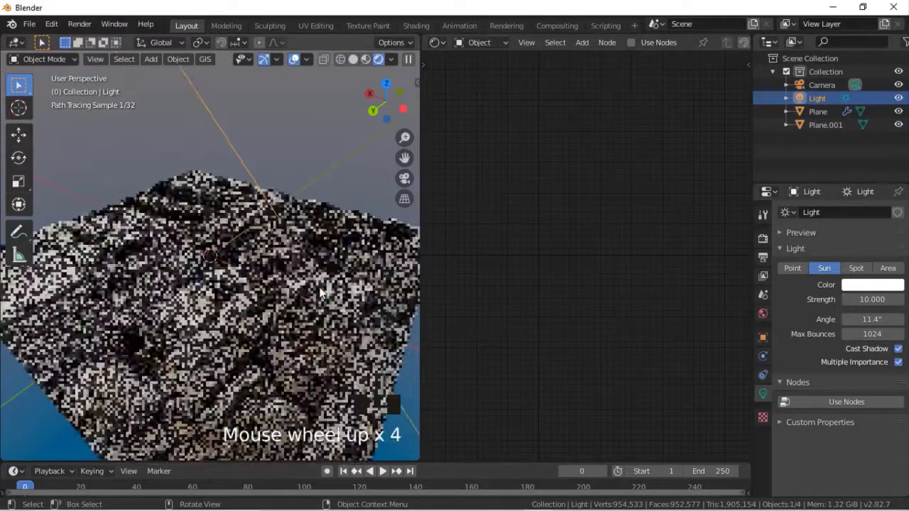
click(240, 251)
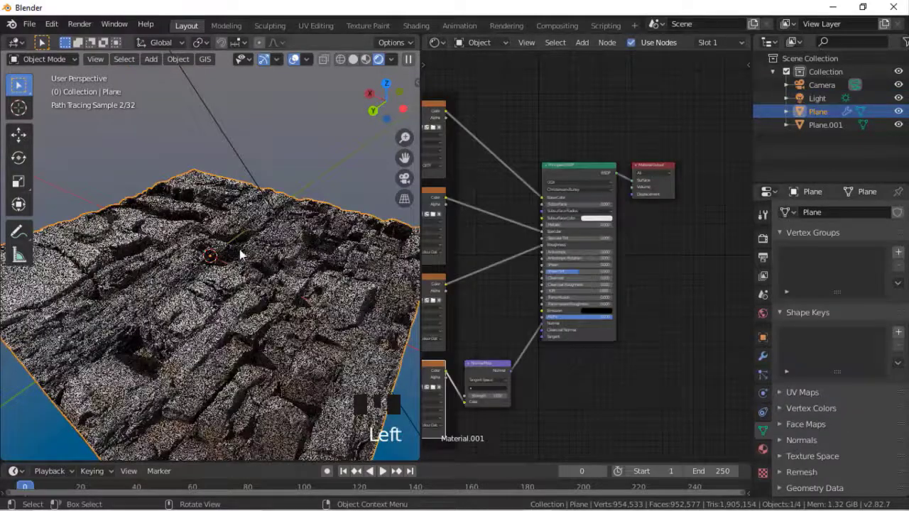
click(237, 245)
key(g)
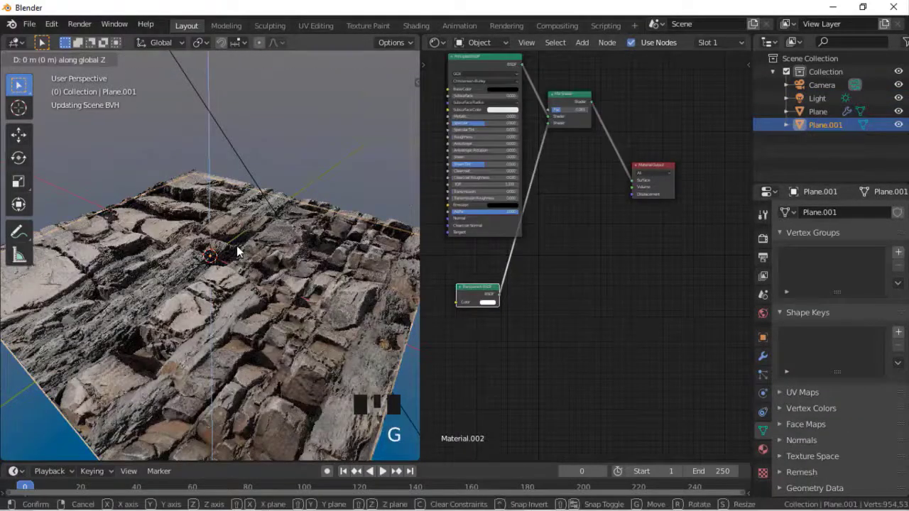
key(z)
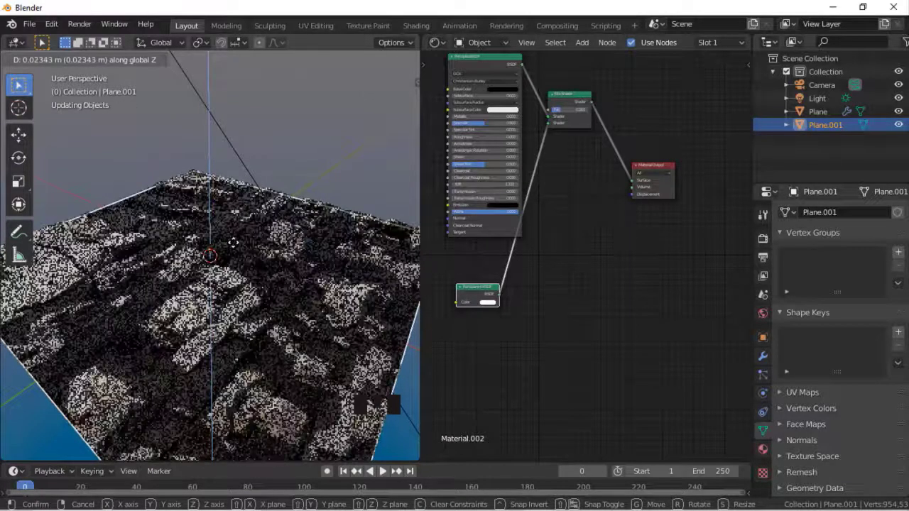
click(235, 248)
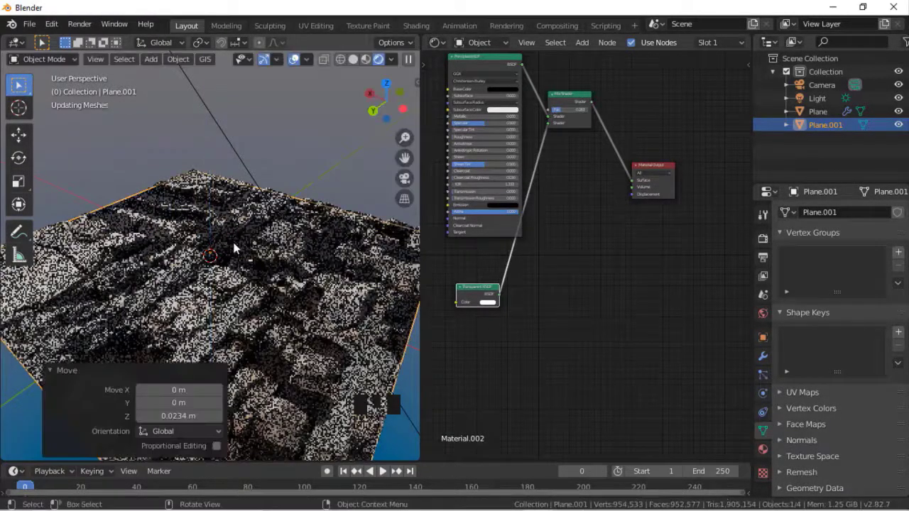
scroll(323, 161, up, 7)
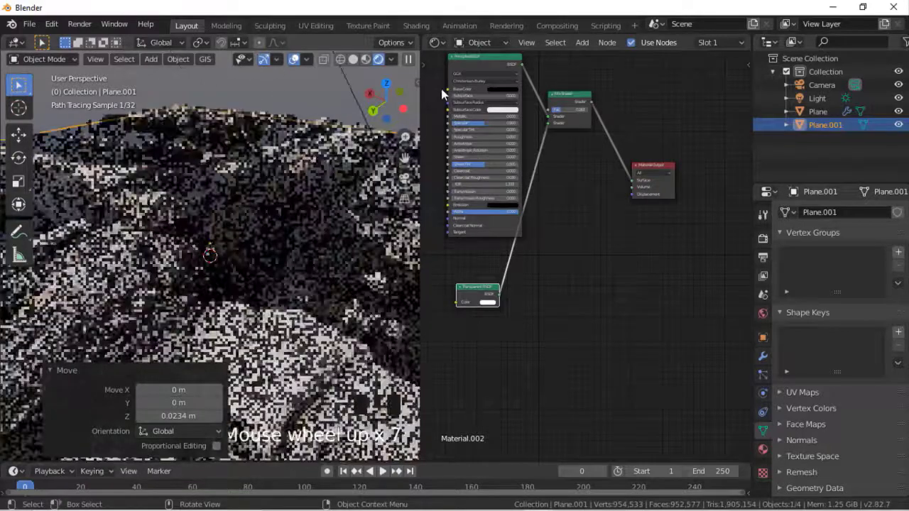
mouse_move(403, 158)
mouse_down()
mouse_move(387, 147)
mouse_move(405, 158)
mouse_up()
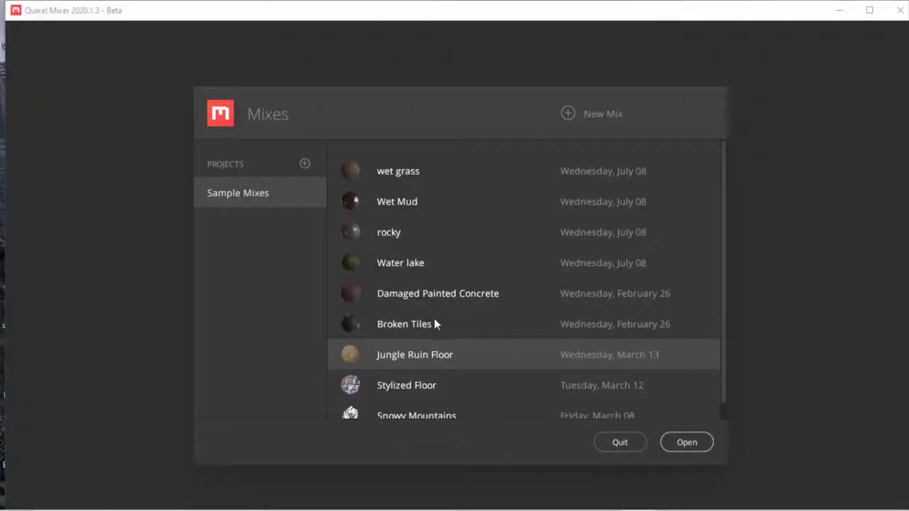
Step: Switch to Quixel Mixer and create a new mix named "wet mud"
click(566, 111)
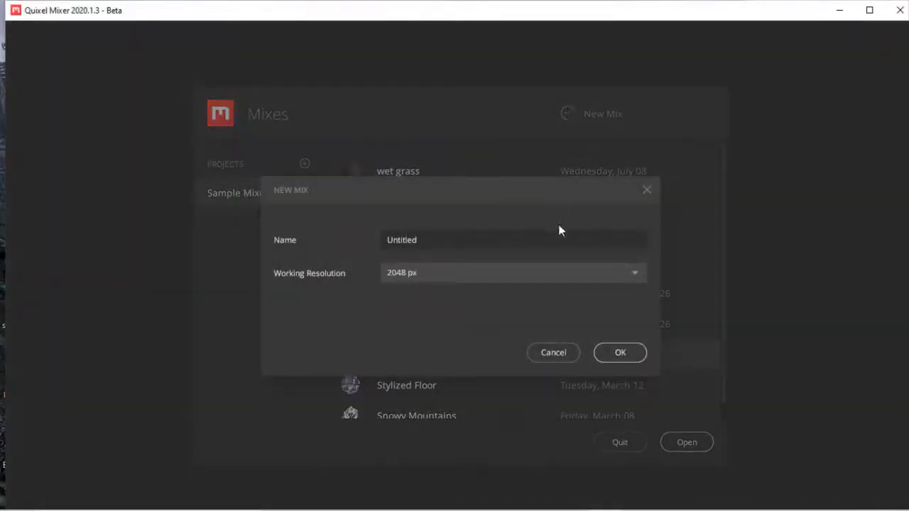
click(475, 242)
text(wet mud)
click(616, 352)
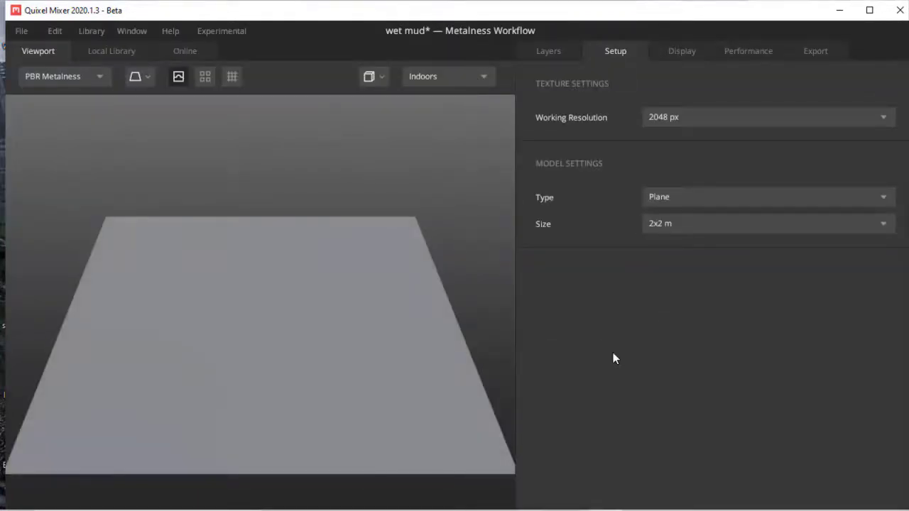
Step: Add the Icelandic Mossy Rock surface from the local library as a layer and hide the base layer
click(545, 55)
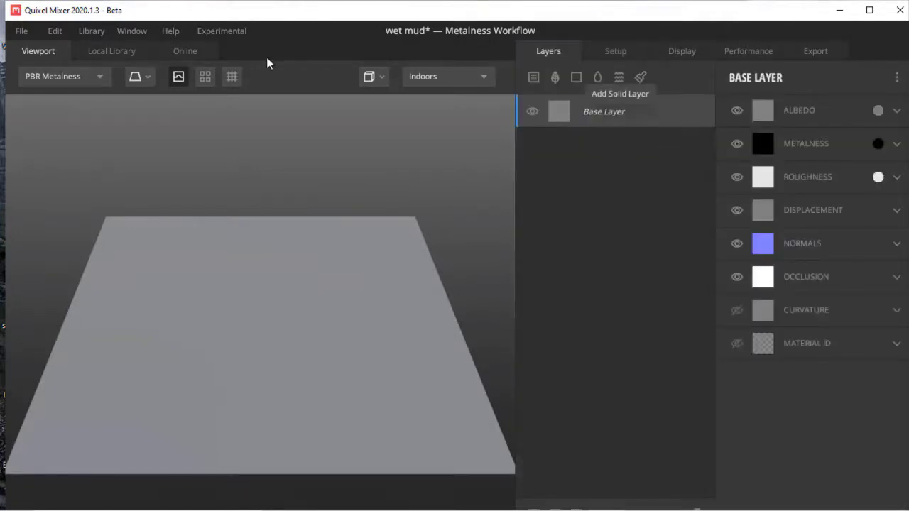
click(113, 51)
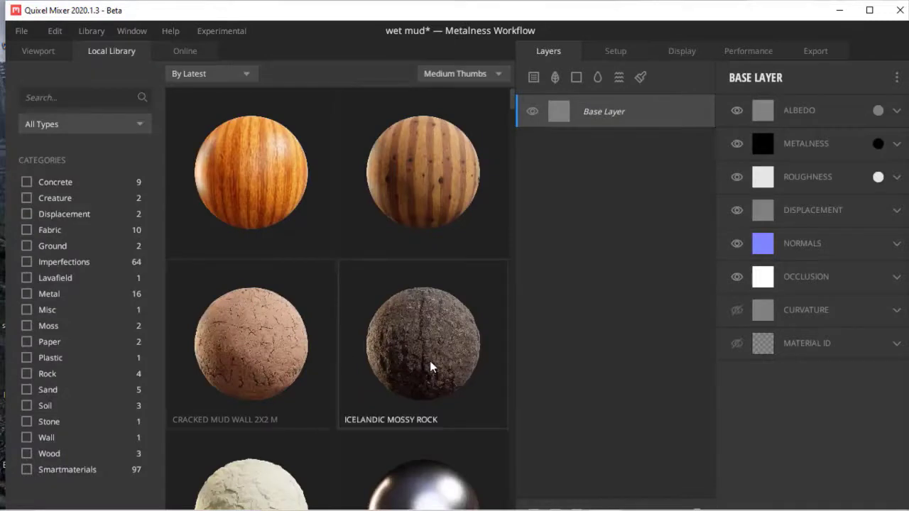
double_click(429, 366)
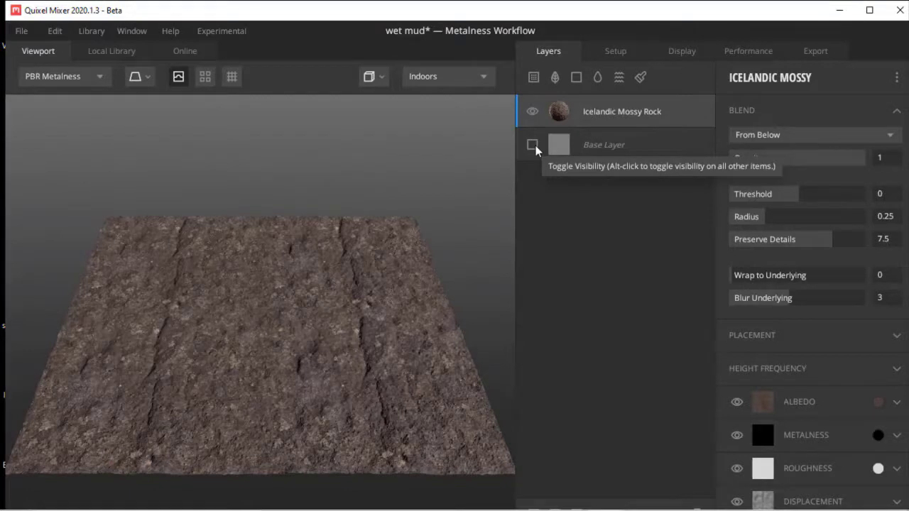
drag(380, 329, 383, 328)
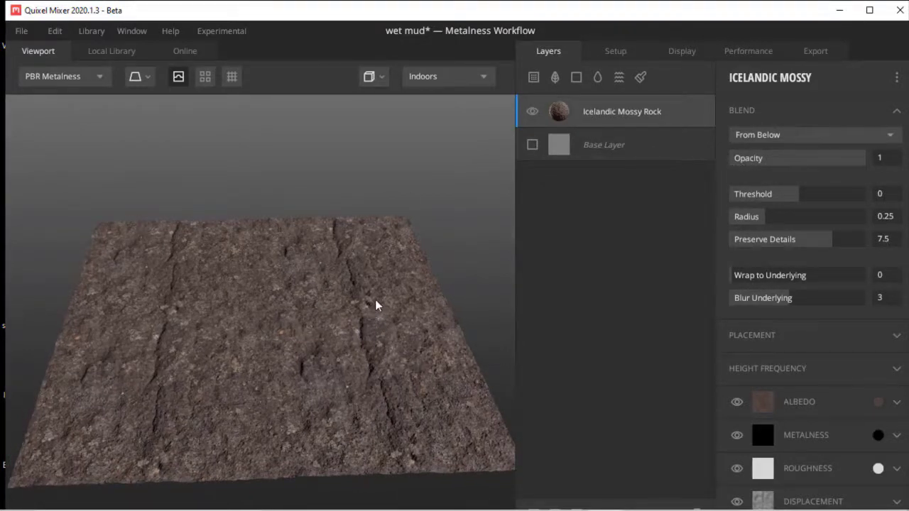
drag(274, 310, 252, 232)
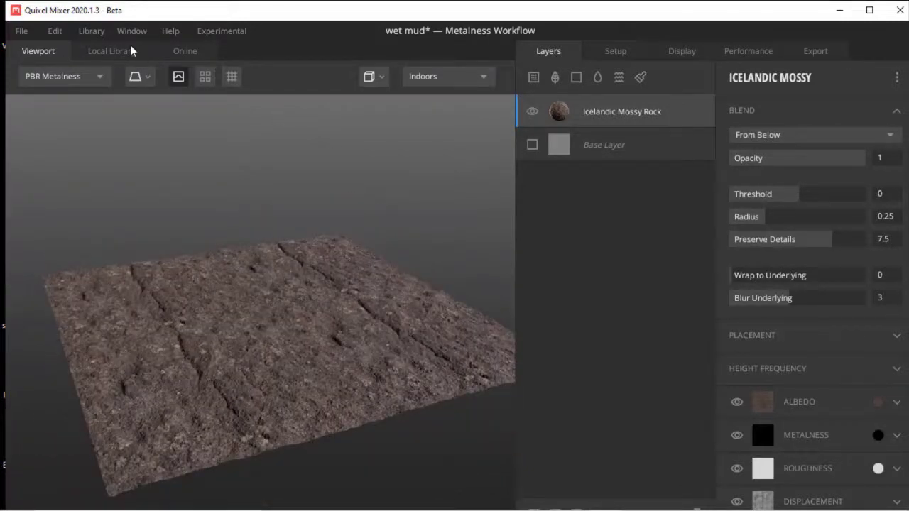
Step: Add Nordic Moss 1x1 M from the local library's Ground category as a layer and raise its blend threshold to about 0.159
click(112, 51)
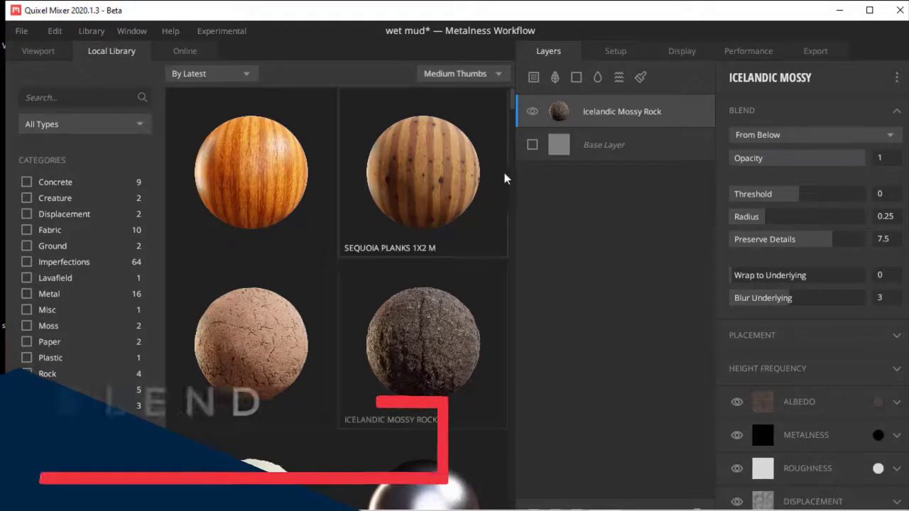
drag(512, 107, 516, 152)
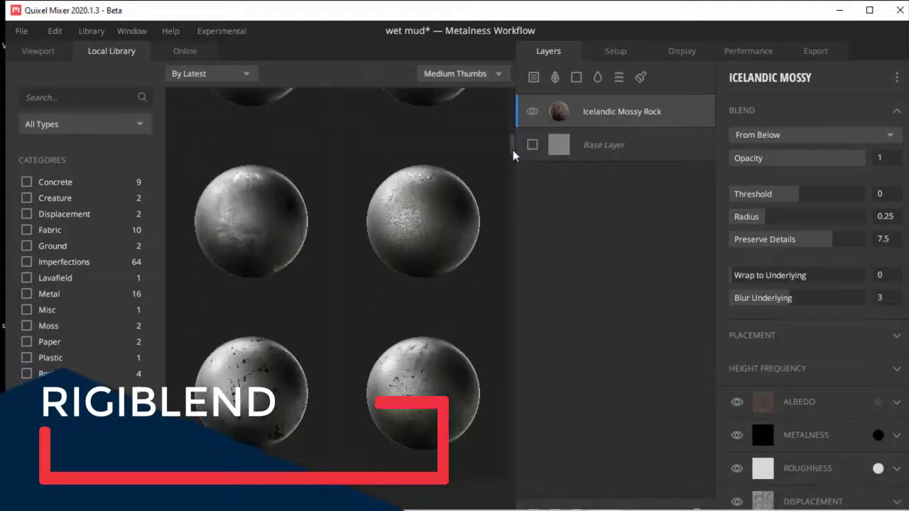
click(26, 248)
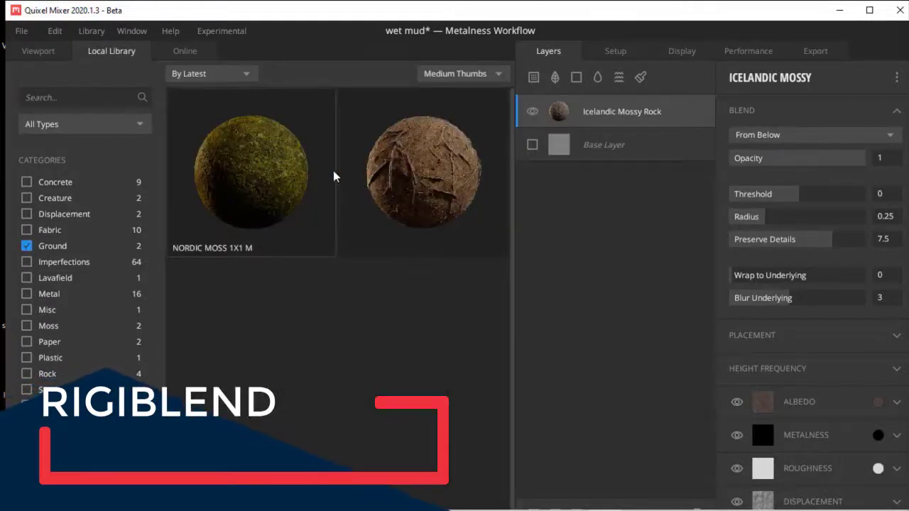
click(260, 176)
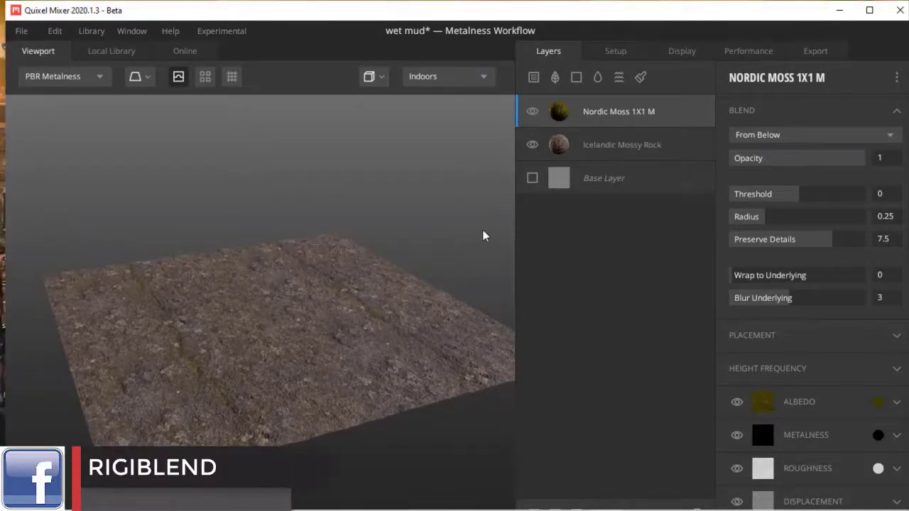
drag(354, 313, 348, 442)
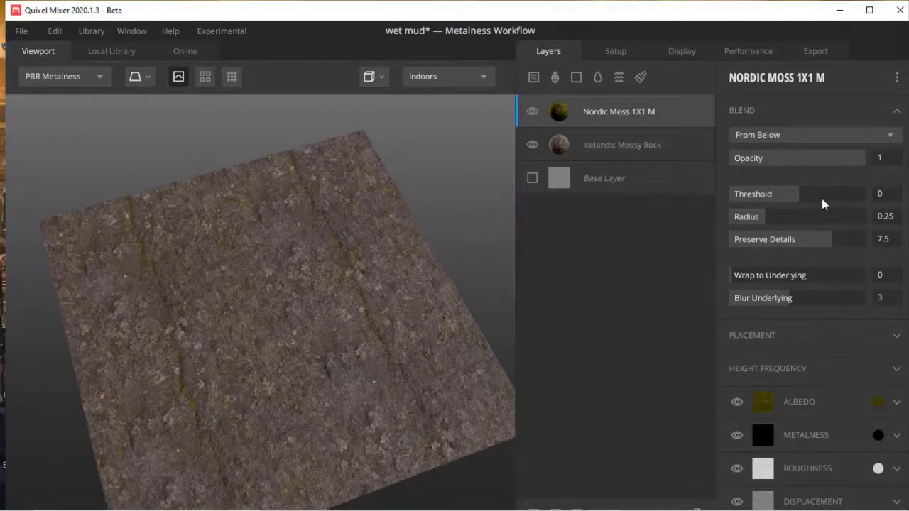
drag(805, 197, 800, 196)
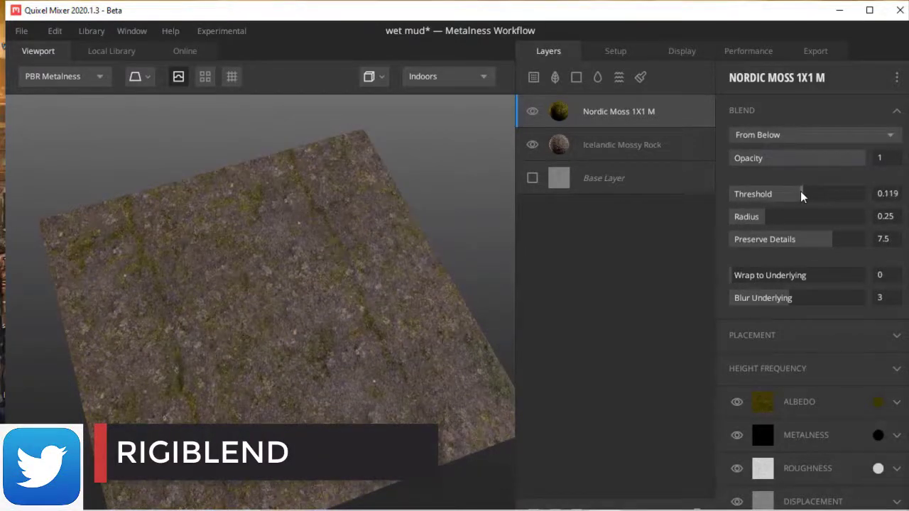
Step: Add a Liquid layer with a surface threshold of about 0.189 and delete the Nordic Moss layer
click(597, 80)
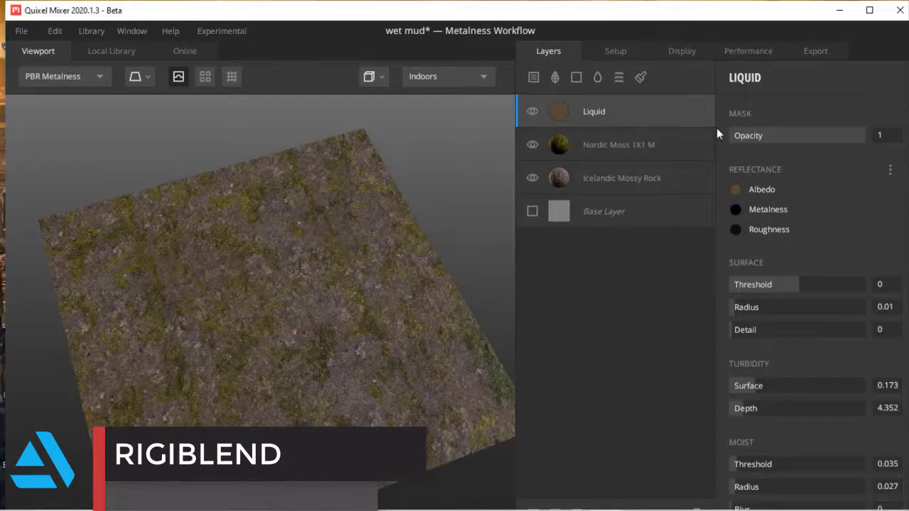
drag(799, 283, 804, 283)
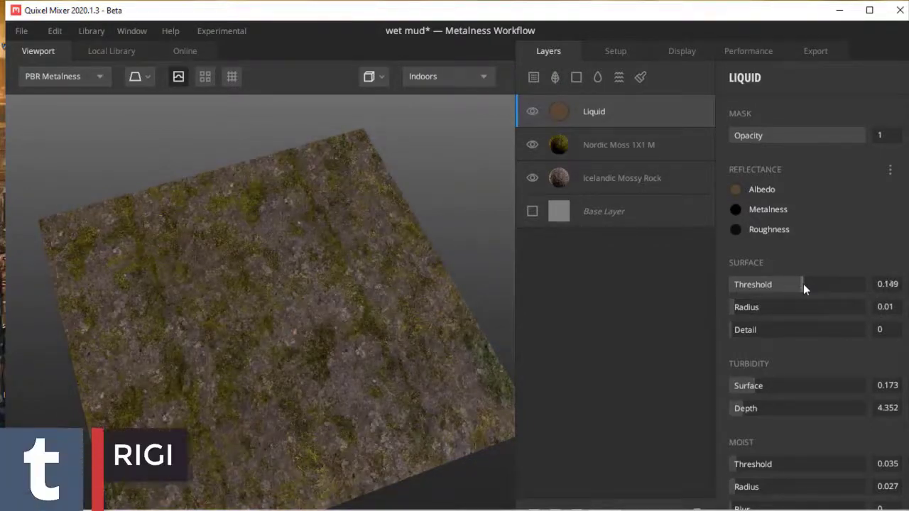
click(601, 153)
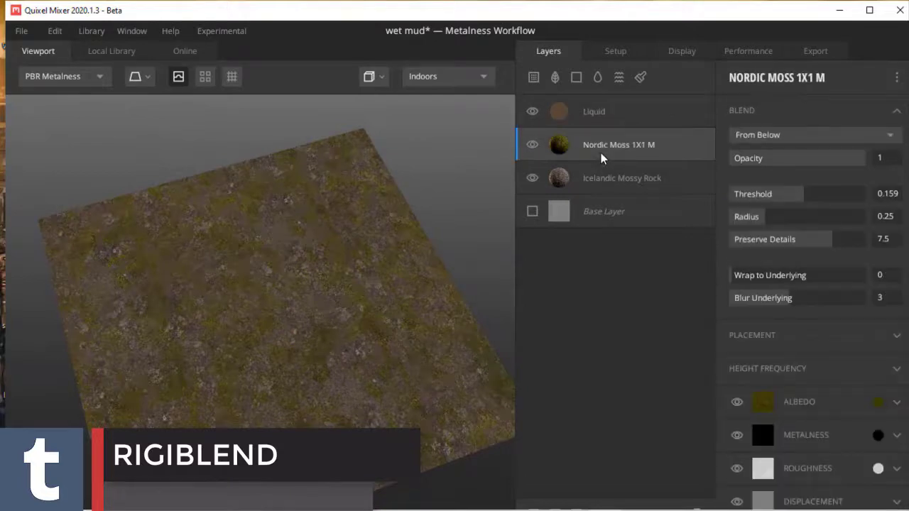
key(Delete)
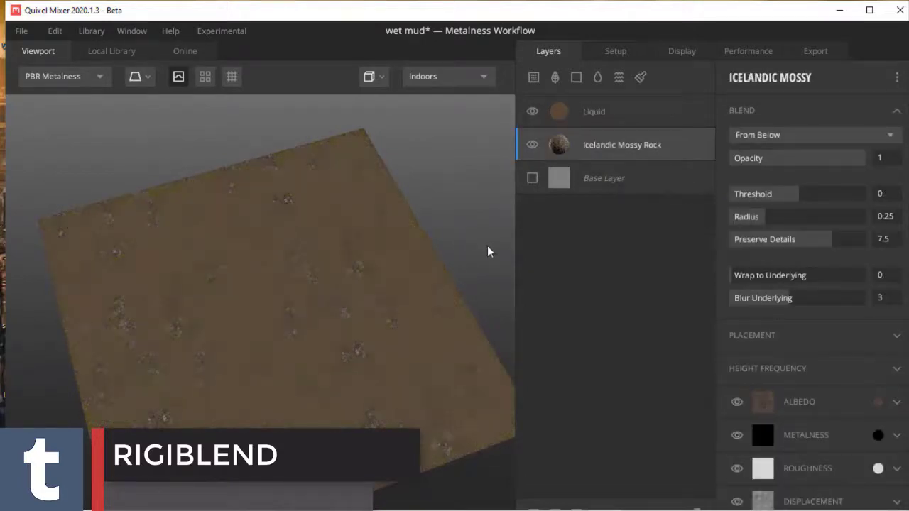
drag(488, 251, 466, 157)
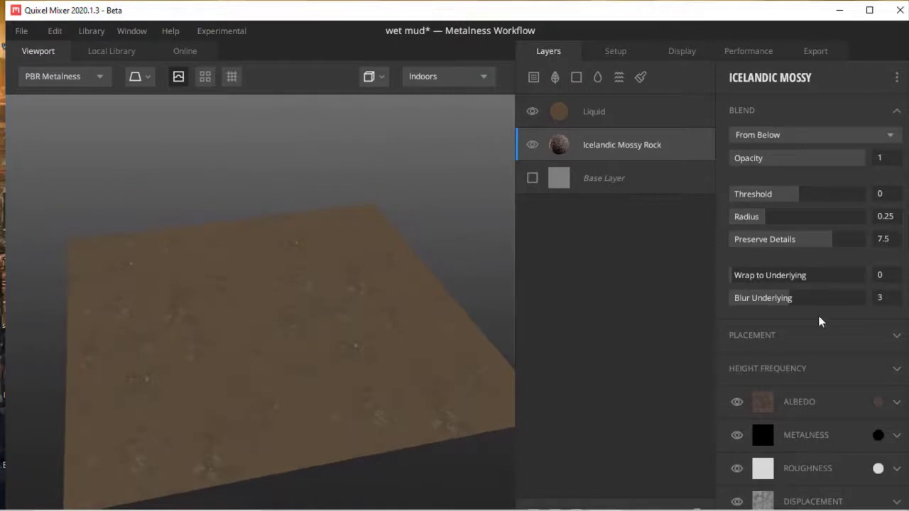
Step: Adjust the Icelandic Mossy Rock layer's blend threshold and set the Liquid layer's surface threshold to 0.05
drag(790, 193, 783, 193)
click(617, 111)
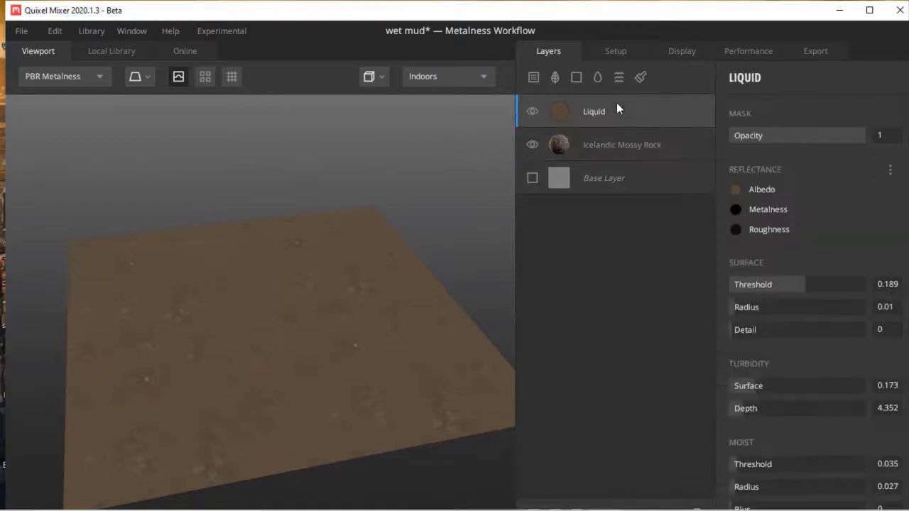
click(810, 285)
click(799, 289)
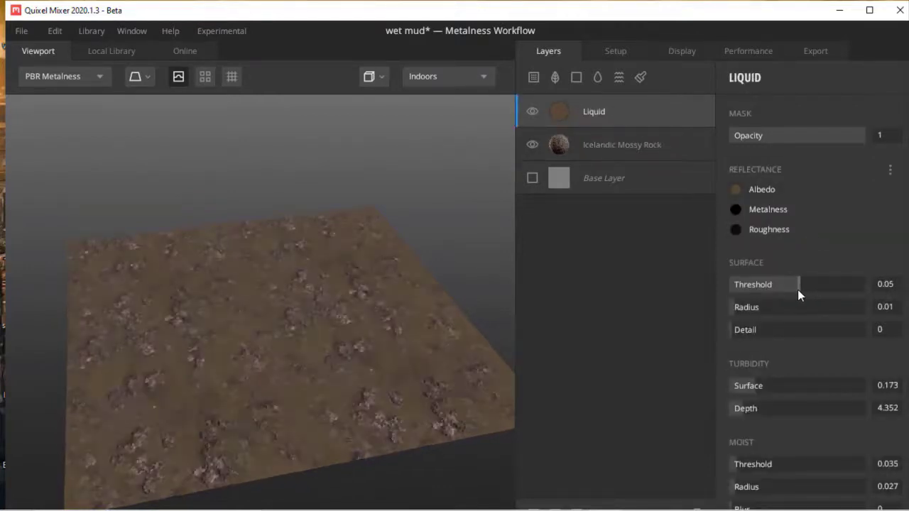
click(801, 290)
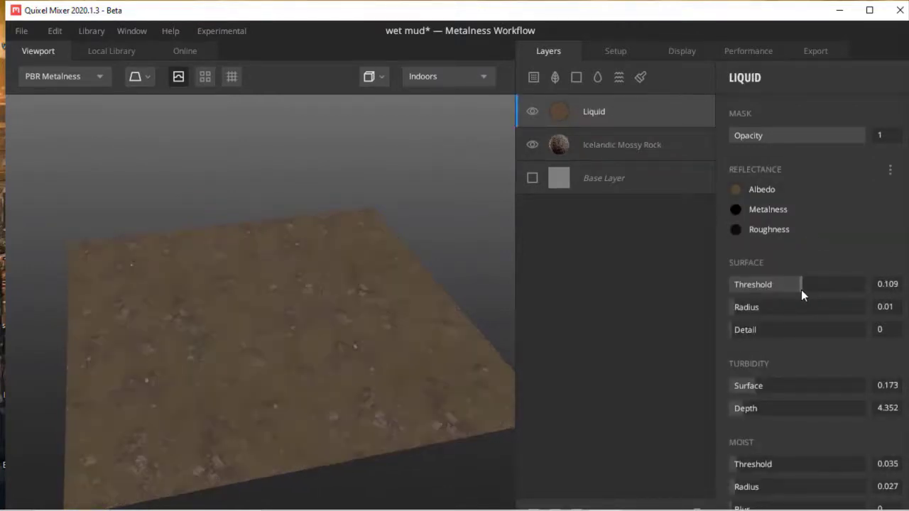
click(799, 290)
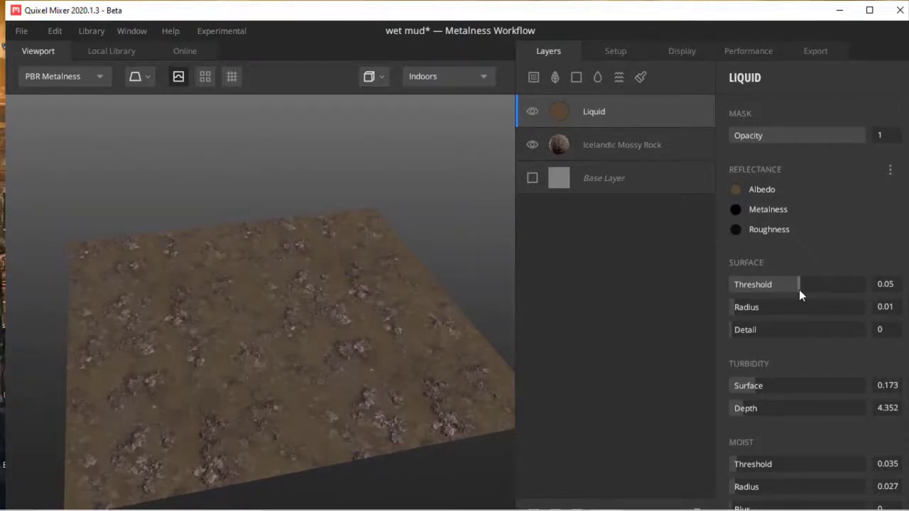
Step: Set the Liquid layer's surface threshold to -0.01 and inspect the puddles on the mud plane
click(796, 290)
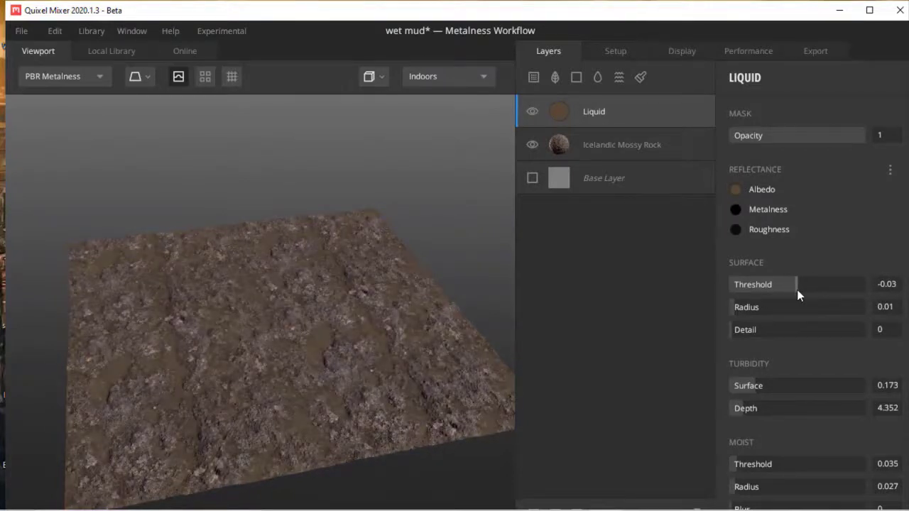
click(797, 290)
mouse_move(400, 367)
mouse_down()
mouse_move(345, 382)
mouse_move(264, 370)
mouse_move(344, 306)
mouse_move(471, 387)
mouse_move(479, 366)
mouse_up()
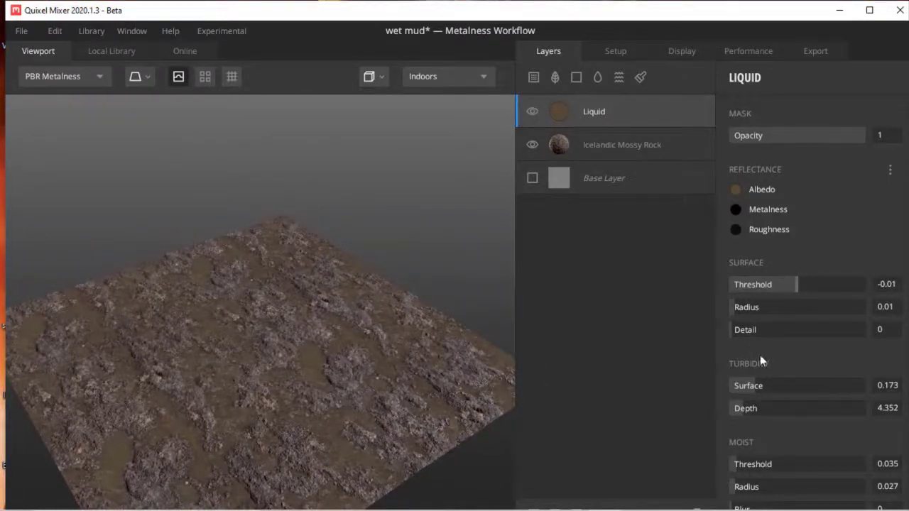
click(609, 53)
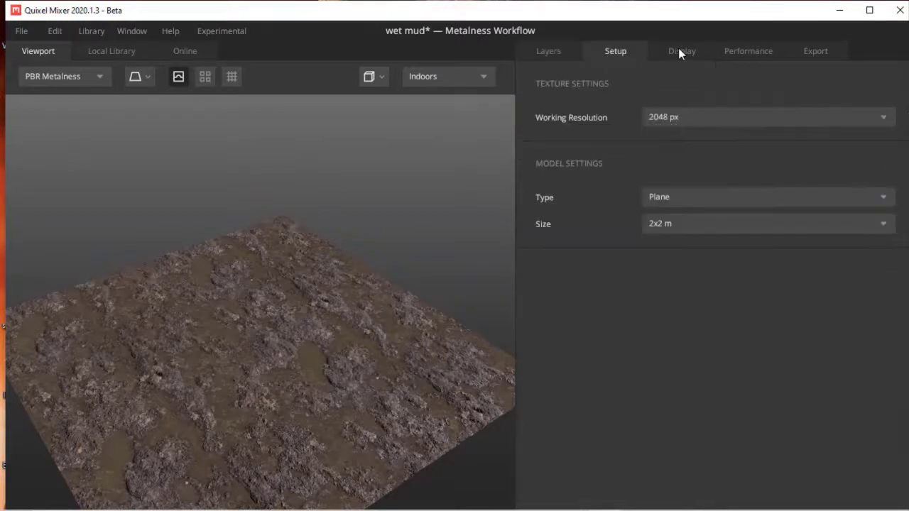
click(680, 49)
click(585, 49)
click(567, 49)
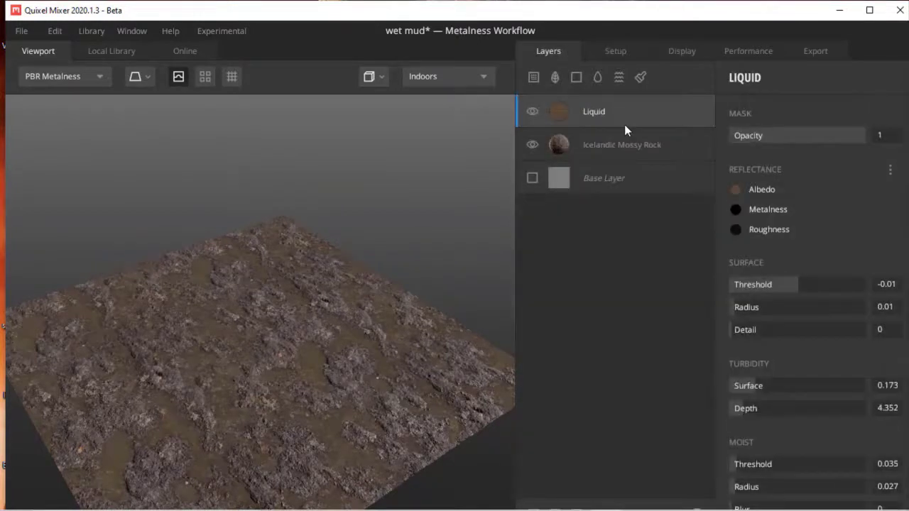
Step: Enable subfolder creation in the export settings, keeping the Custom format and 2048 px resolution
click(814, 57)
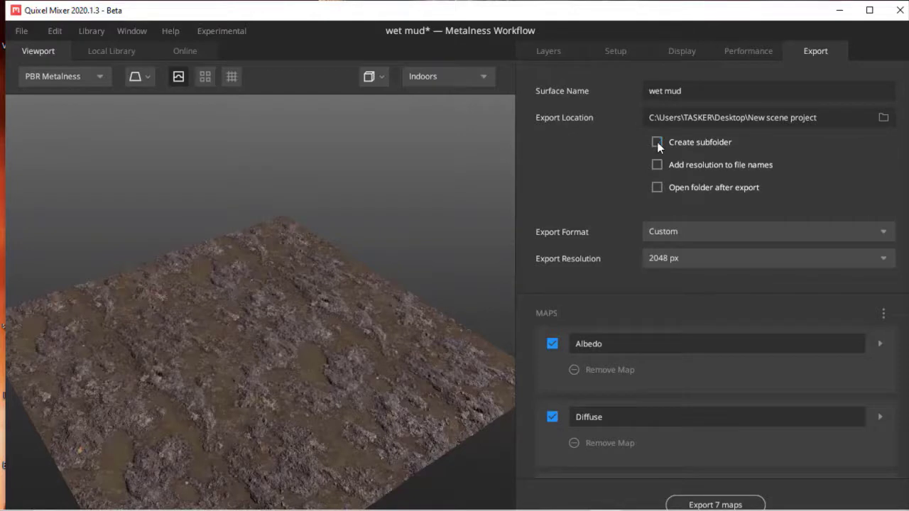
click(720, 236)
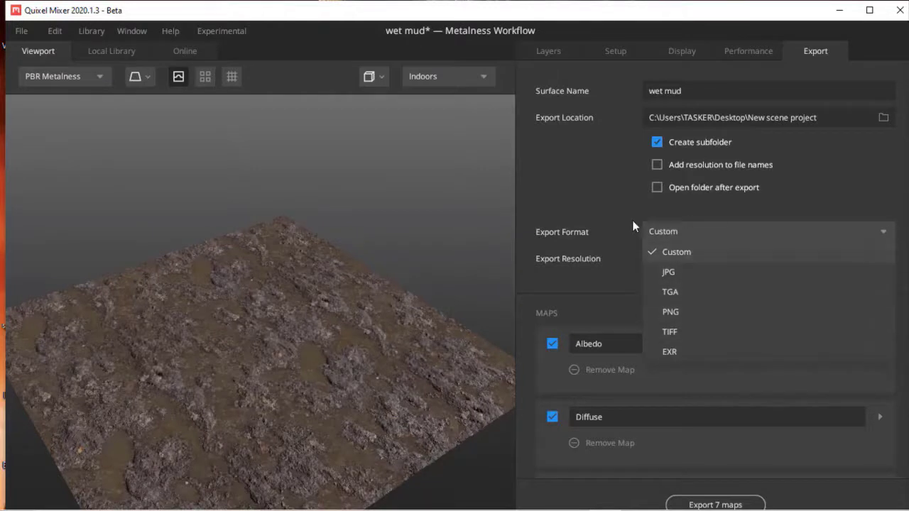
click(716, 250)
click(720, 258)
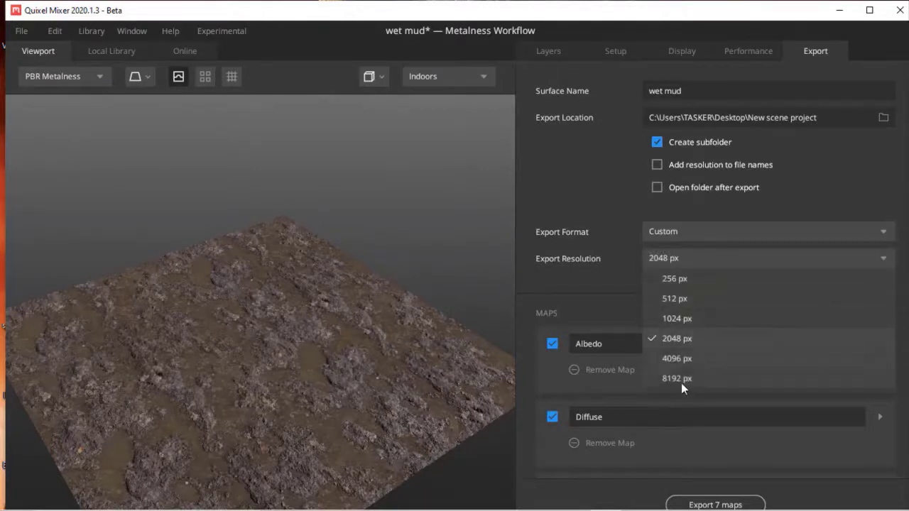
click(624, 224)
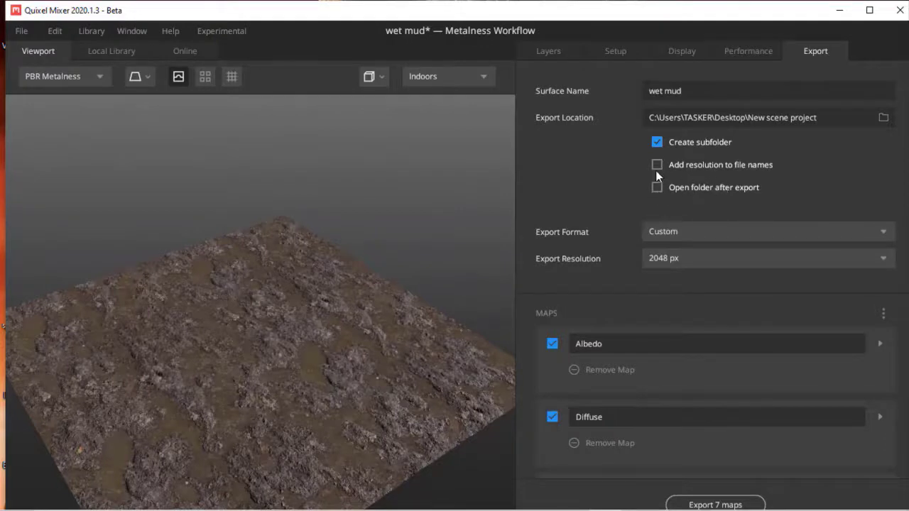
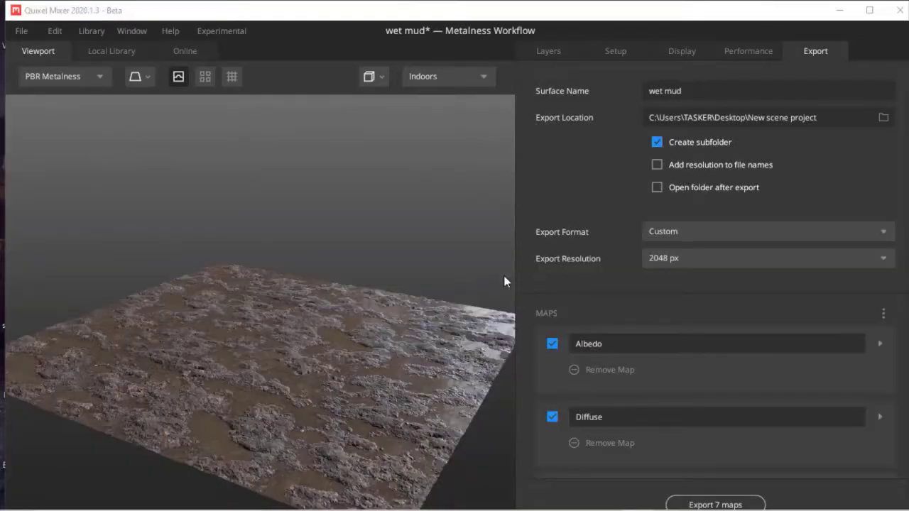
Step: Save the mix as wet mud in the Sample Mixes project
click(22, 33)
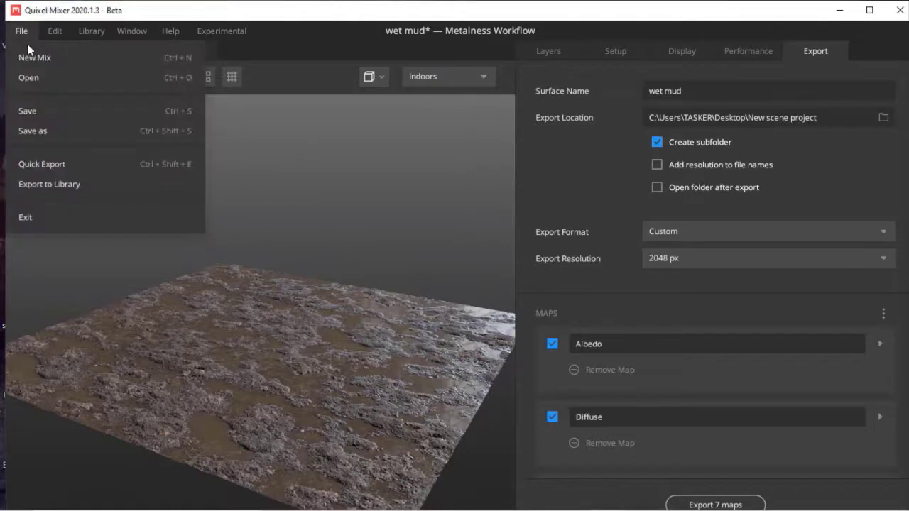
click(53, 112)
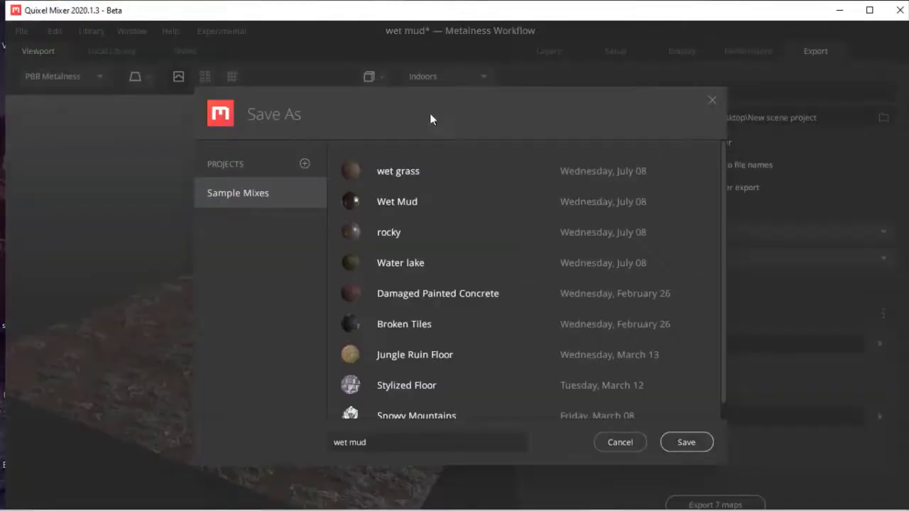
click(697, 447)
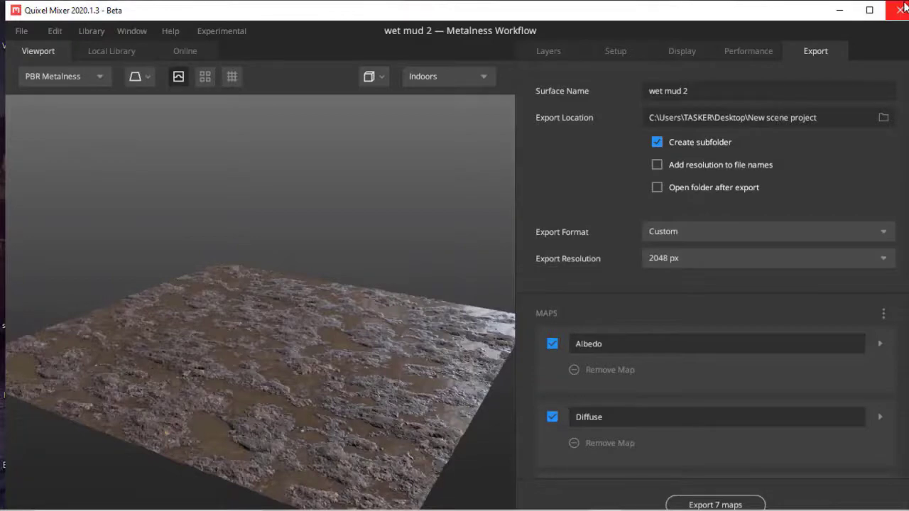
Step: Switch to Blender and add a plane mesh at the scene origin, leaving it in Object Mode
mouse_move(540, 500)
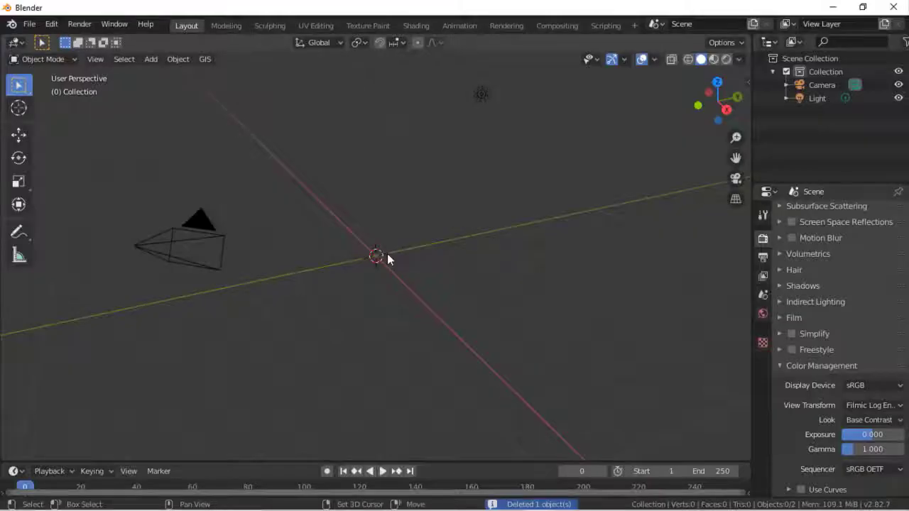
key(shift+a)
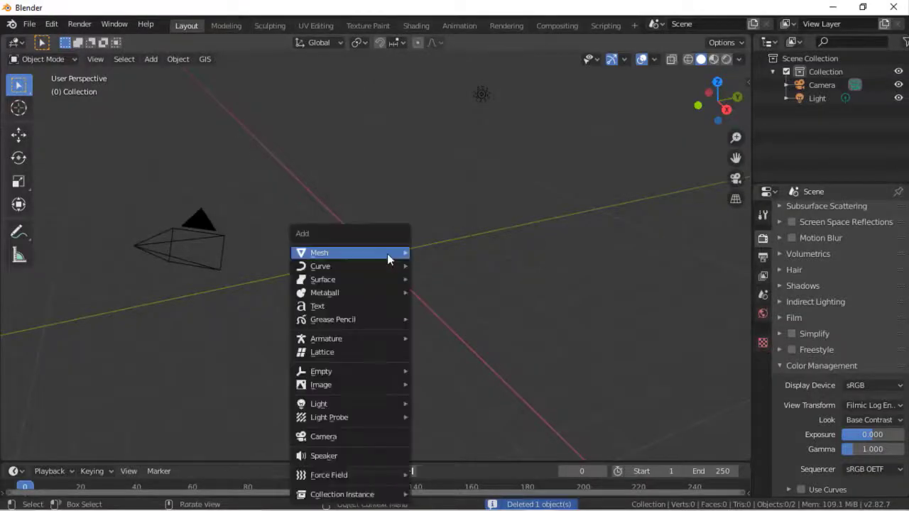
mouse_move(387, 254)
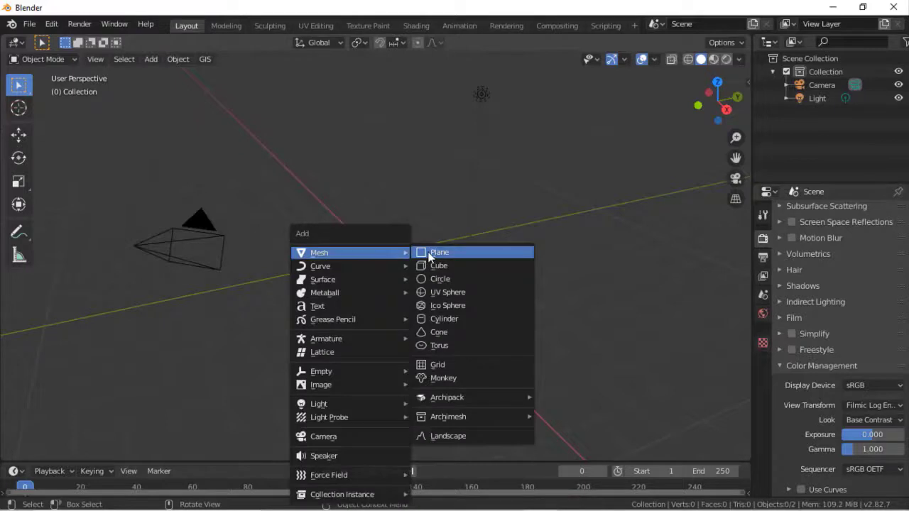
click(429, 254)
key(Tab)
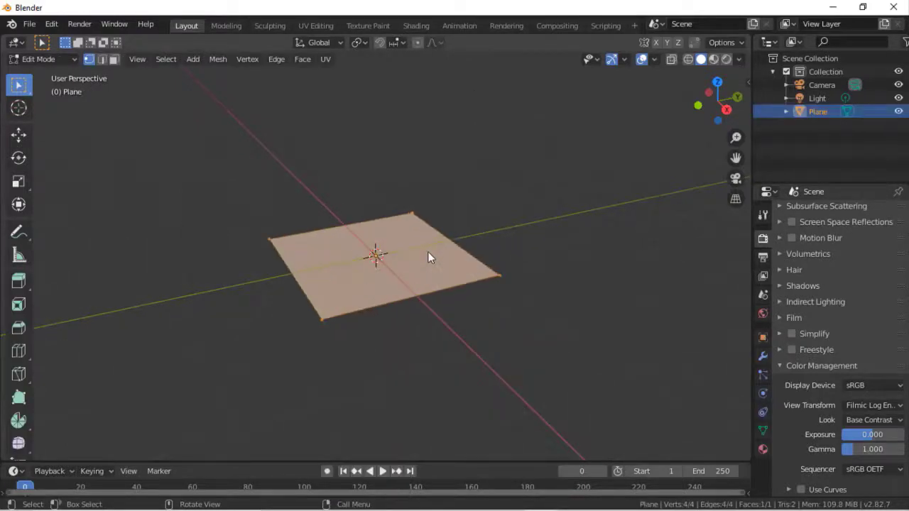
click(43, 59)
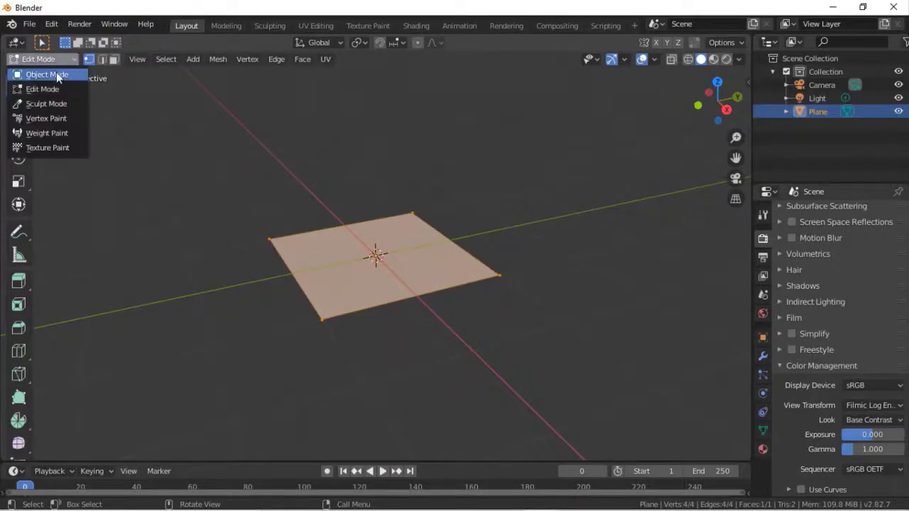
click(57, 74)
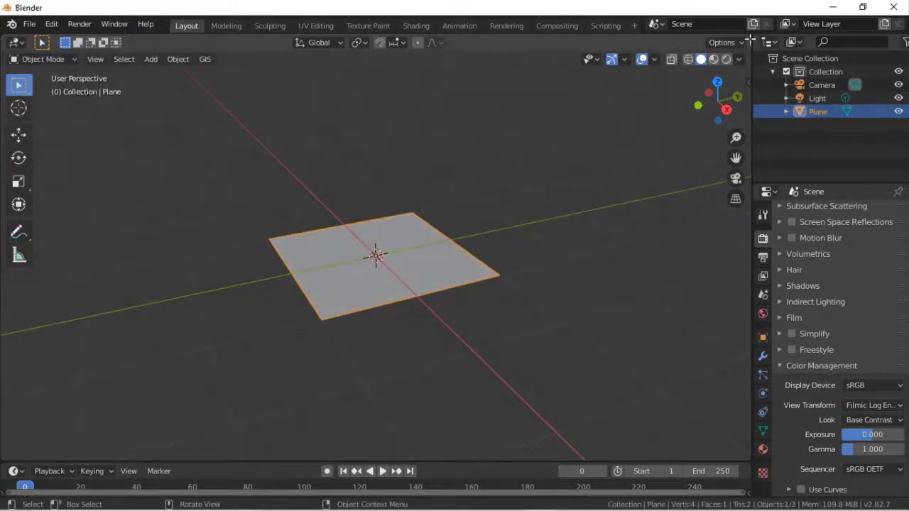
Step: Split the 3D viewport to place a Shader Editor beside it and create a new material for the plane
drag(589, 54, 450, 64)
click(466, 42)
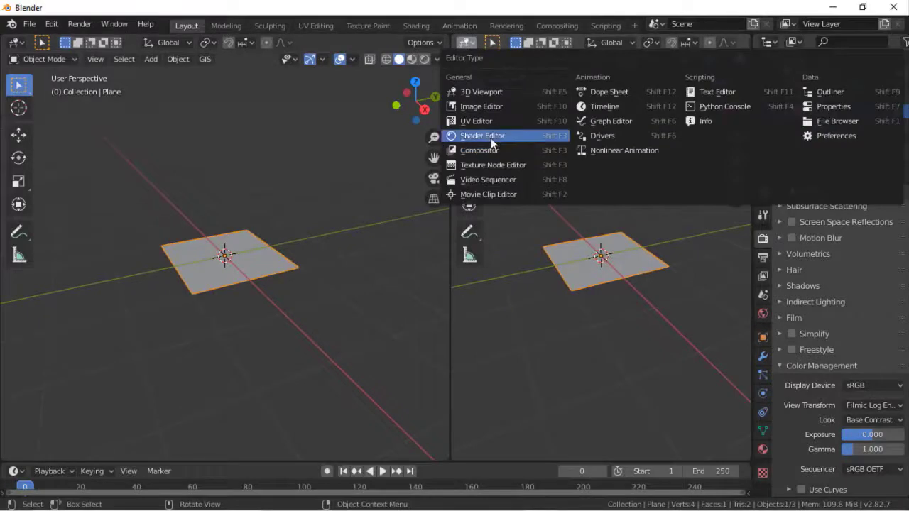
click(490, 136)
key(n)
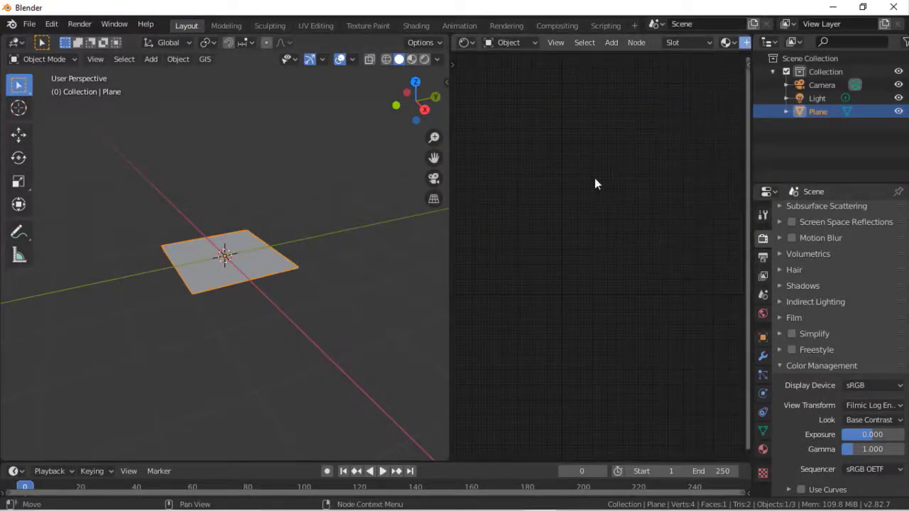
scroll(576, 248, up, 3)
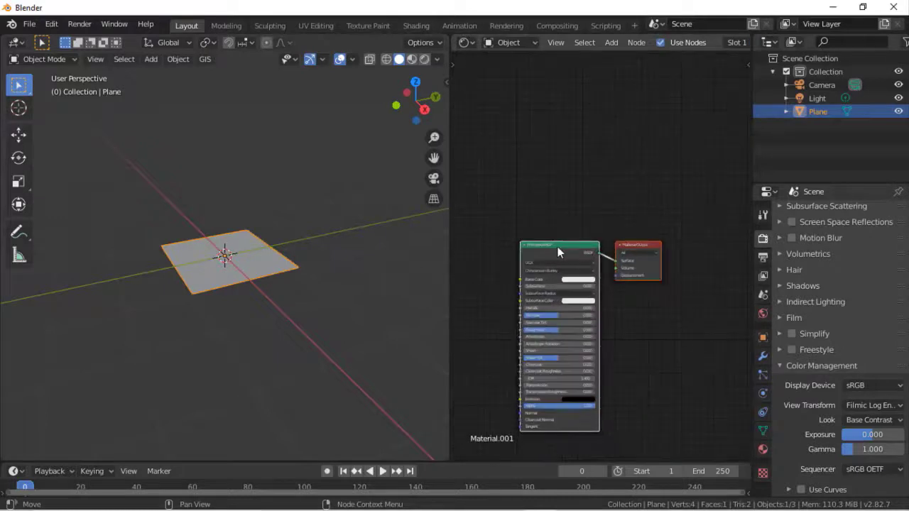
Step: Use Principled Texture Setup on the Principled BSDF node to load all texture maps from New scene project's wet mud folder
click(558, 246)
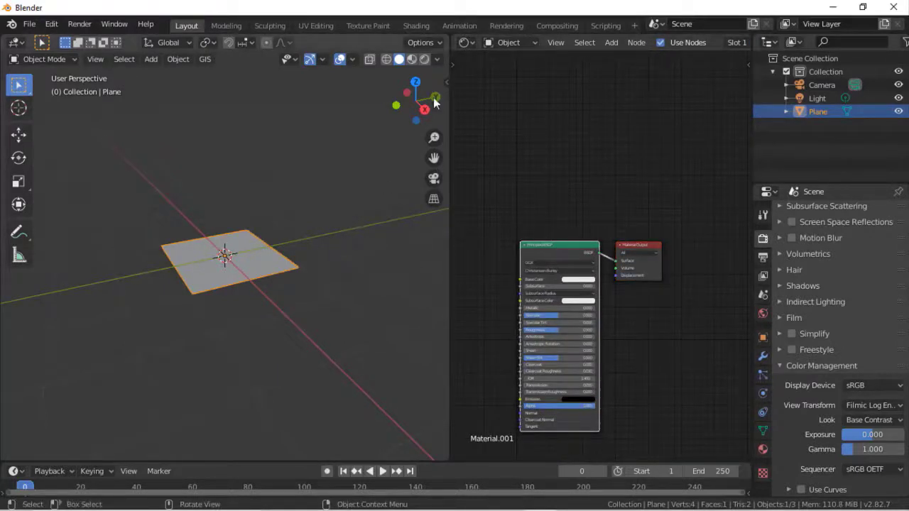
key(n)
key(n)
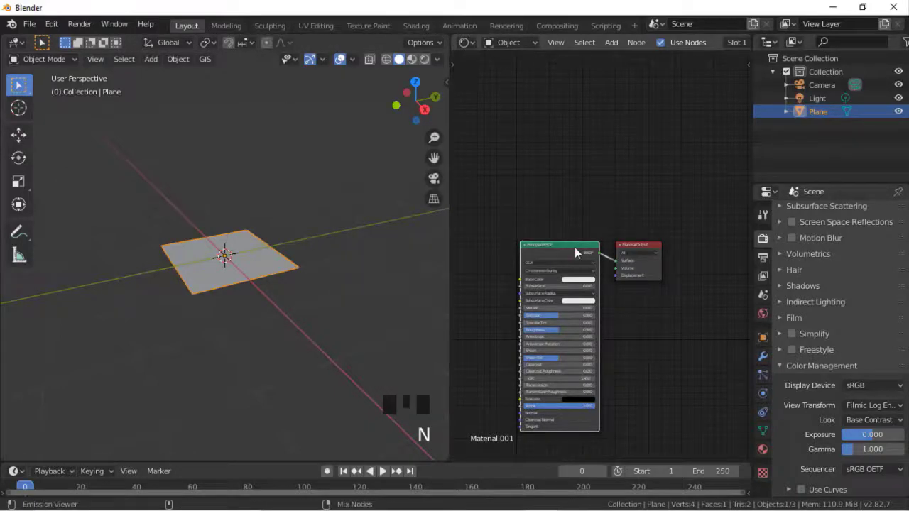
key(ctrl+shift+t)
click(188, 310)
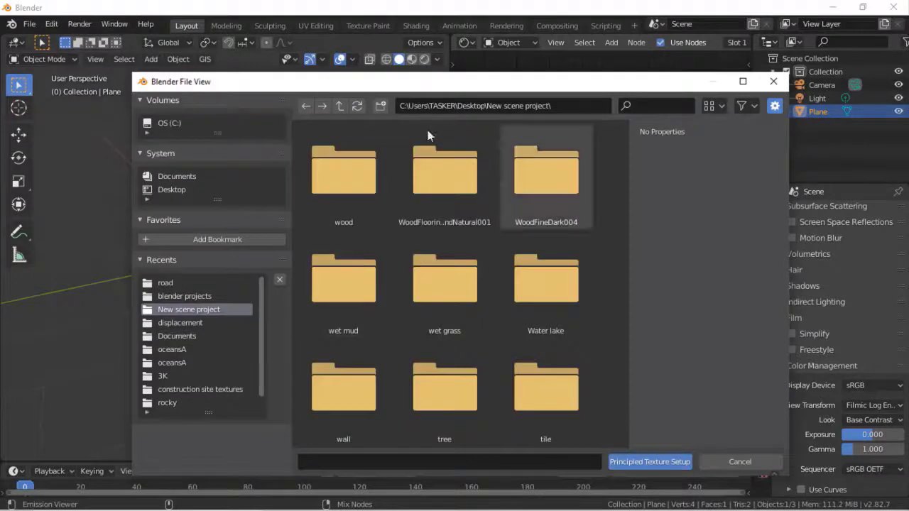
scroll(626, 143, down, 10)
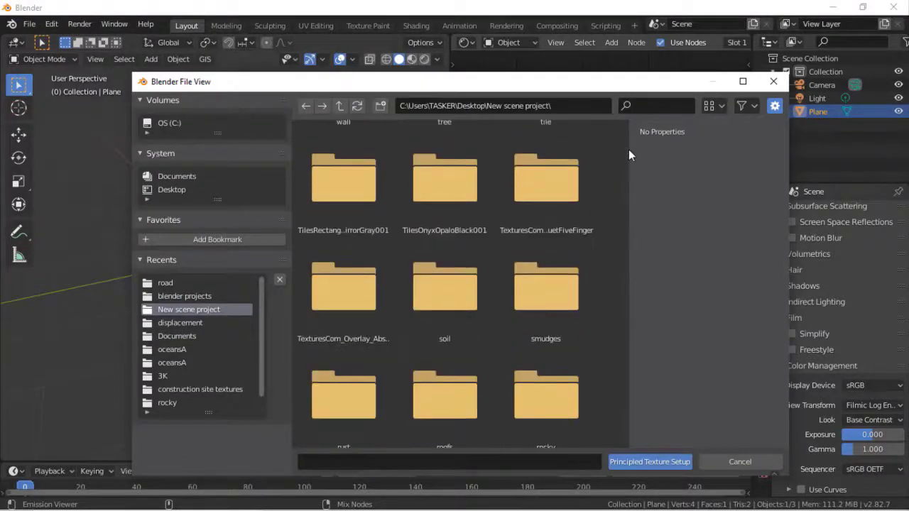
scroll(628, 155, down, 10)
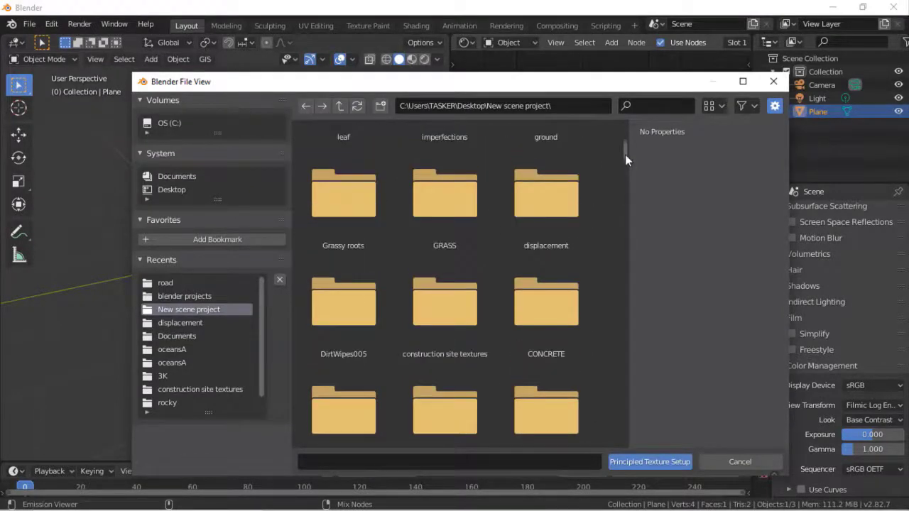
scroll(625, 165, down, 8)
scroll(631, 150, up, 15)
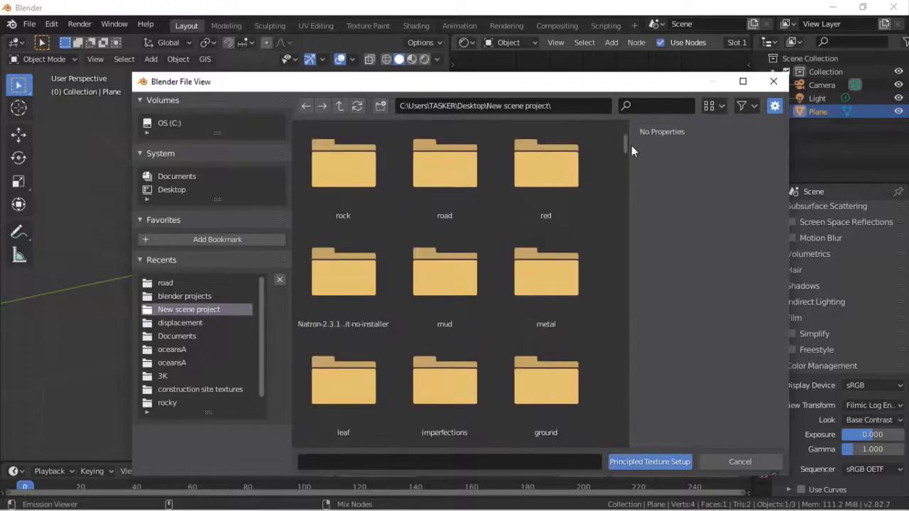
scroll(629, 138, up, 12)
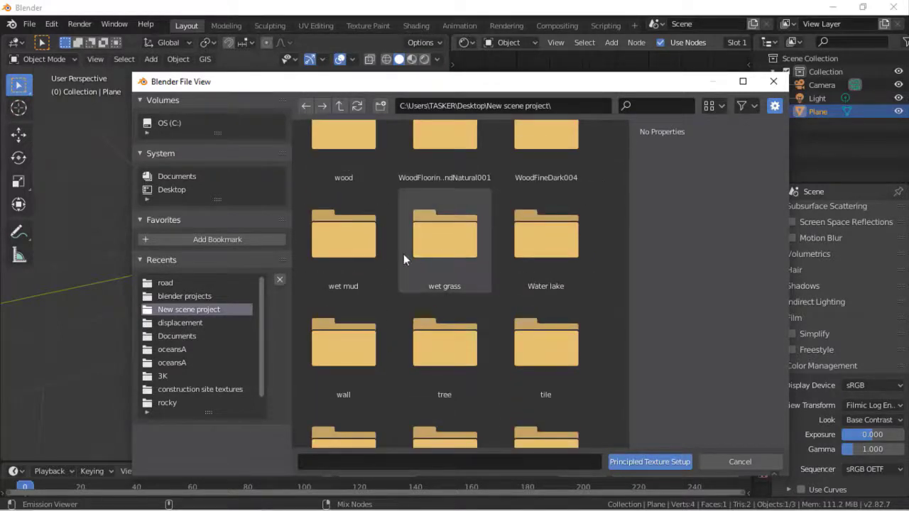
double_click(335, 245)
click(344, 174)
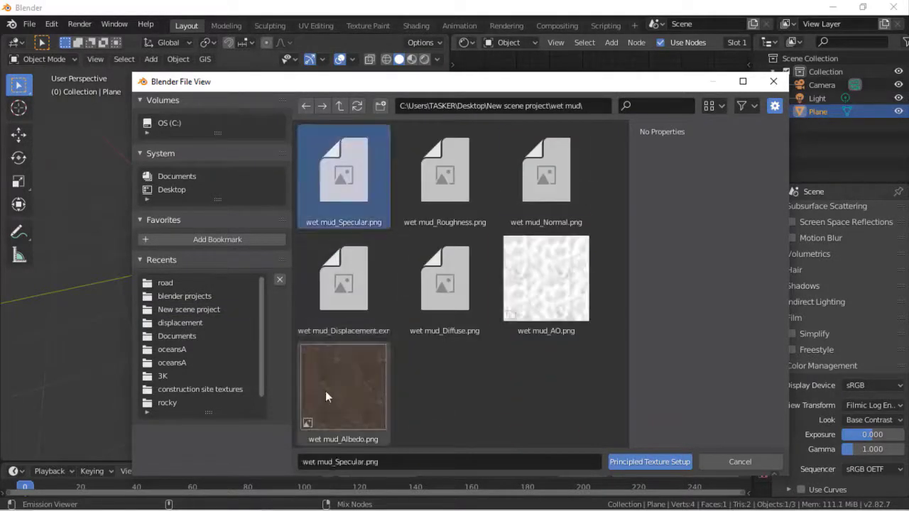
key(a)
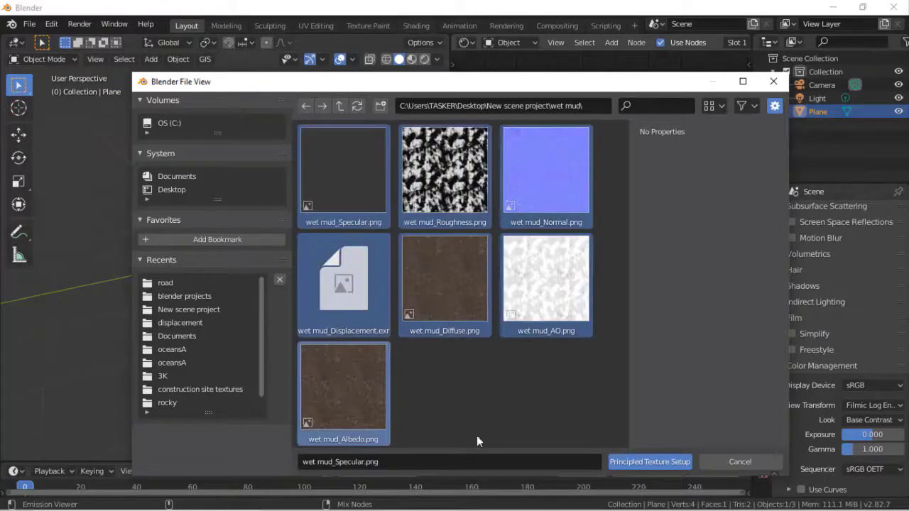
click(649, 462)
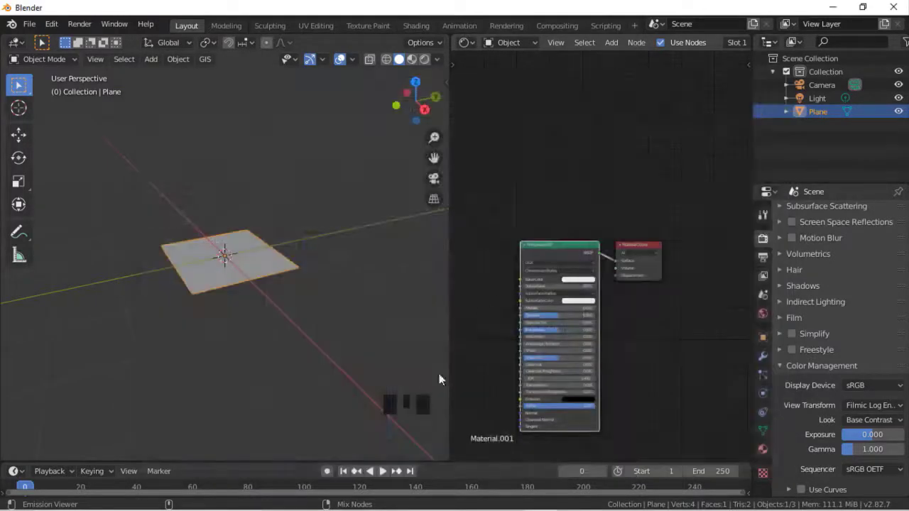
Step: Display the viewport in Material Preview shading and inspect the plane's wet mud surface up close at a low angle
scroll(395, 278, up, 9)
scroll(395, 278, down, 6)
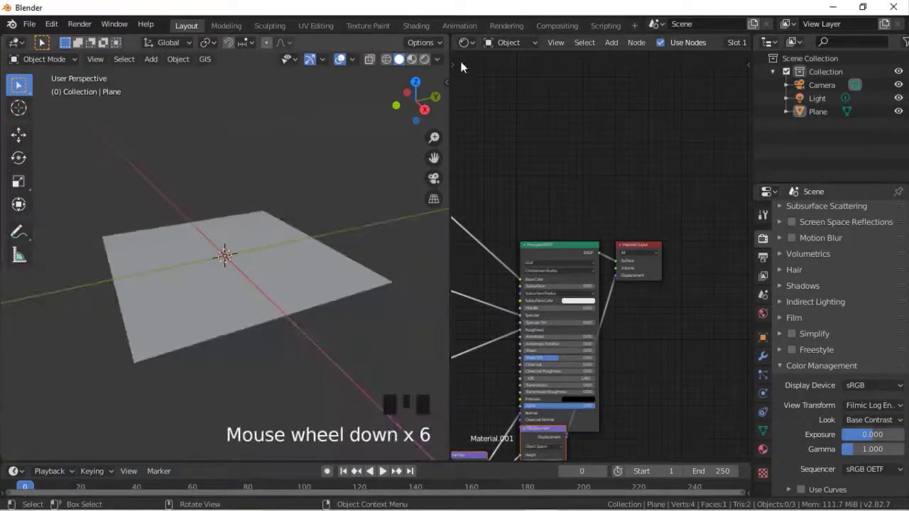
click(411, 59)
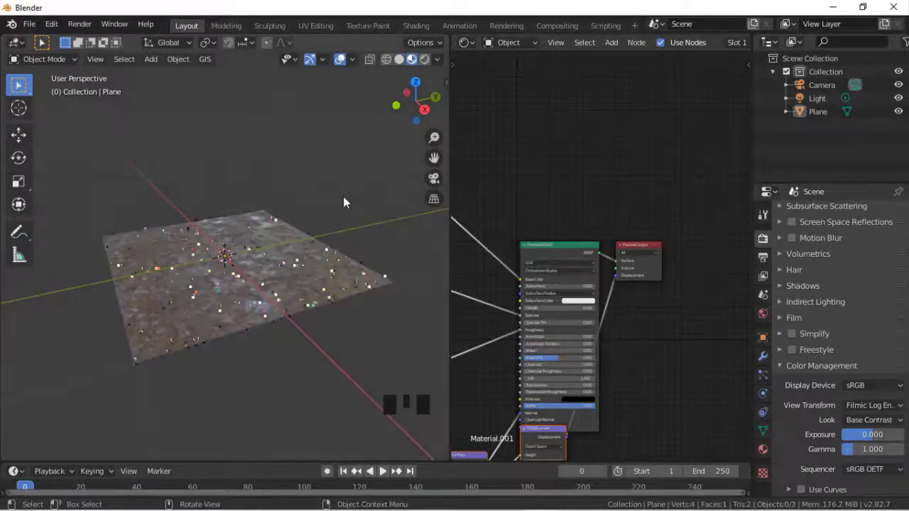
scroll(344, 199, up, 6)
mouse_move(416, 100)
mouse_down()
mouse_move(442, 72)
mouse_move(420, 98)
mouse_move(421, 112)
mouse_up()
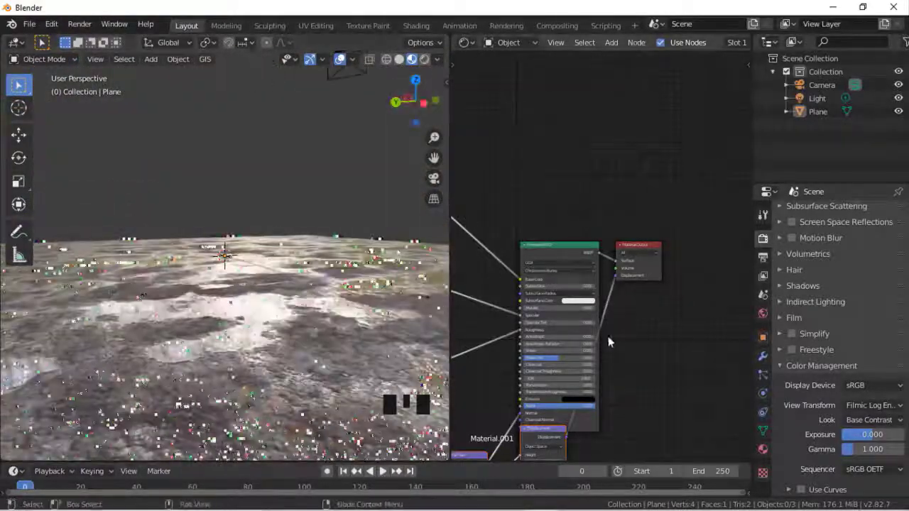
scroll(632, 376, down, 6)
scroll(652, 377, up, 2)
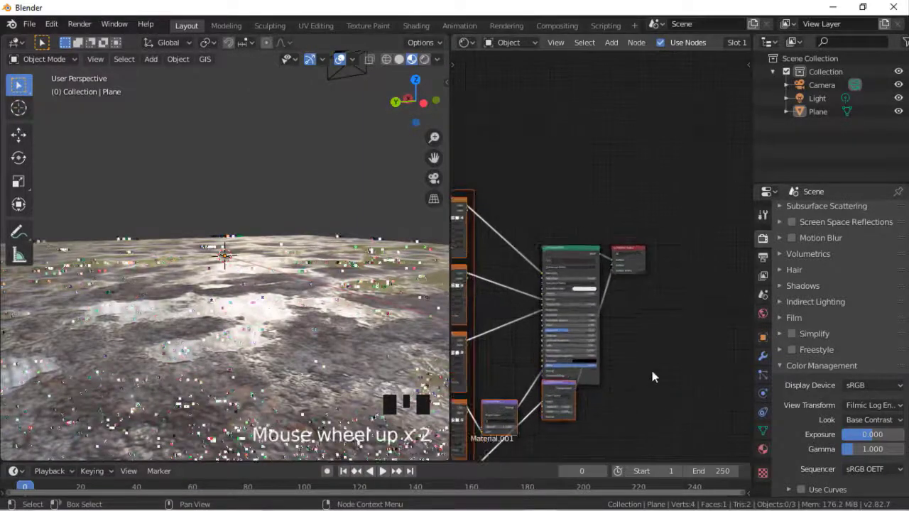
Step: Delete the Displacement node and the displacement image texture feeding it from the plane's material
middle_drag(697, 331, 751, 172)
scroll(644, 314, up, 4)
click(576, 341)
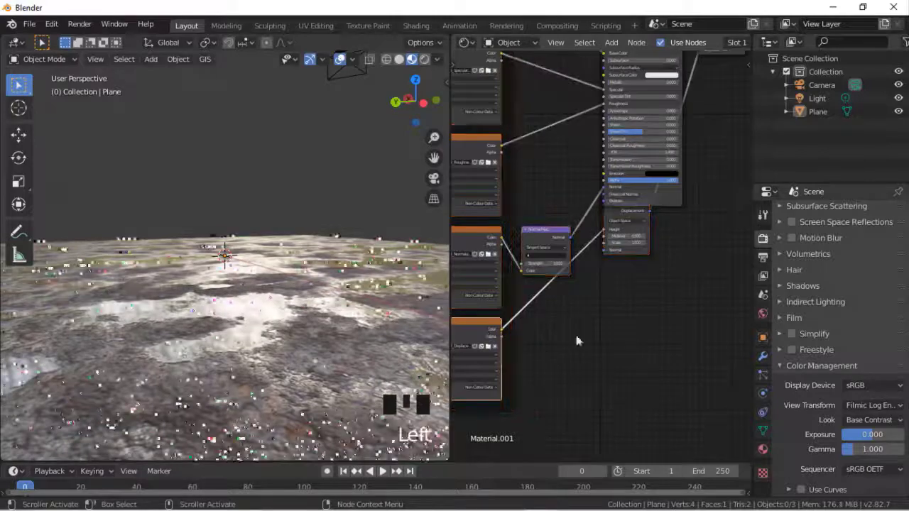
shift+click(630, 212)
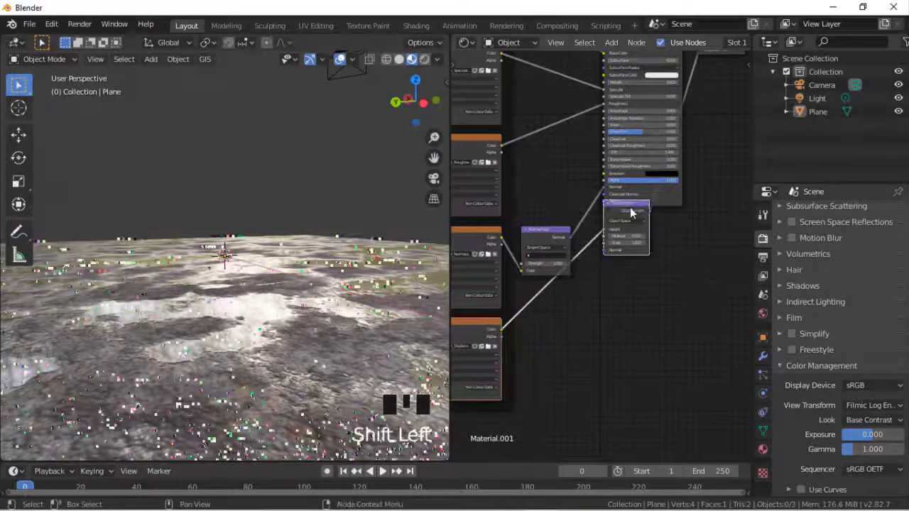
key(Delete)
Step: Subdivide the plane in Edit Mode with the number of cuts set to 50
click(392, 321)
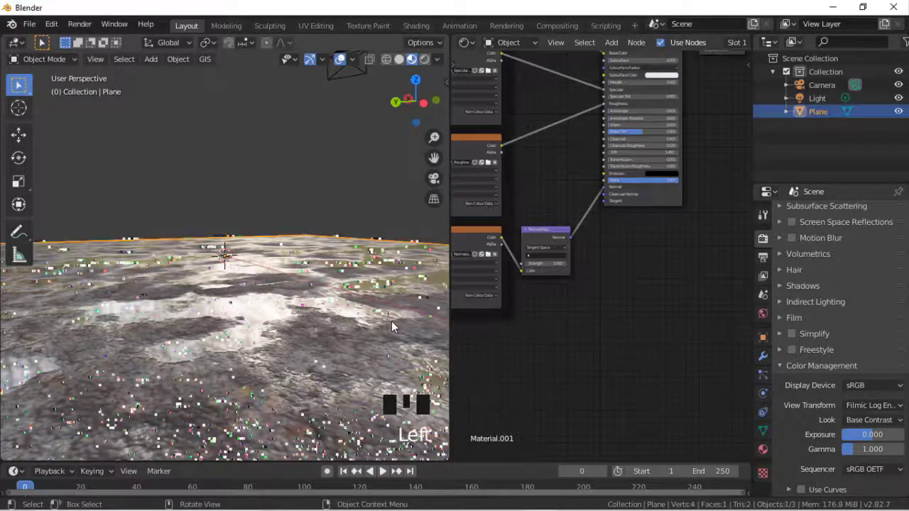
key(Tab)
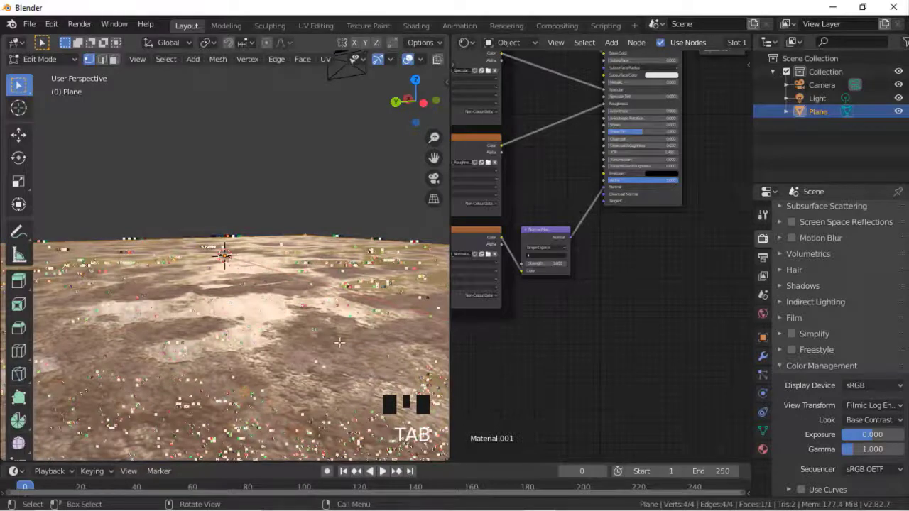
right_click(344, 273)
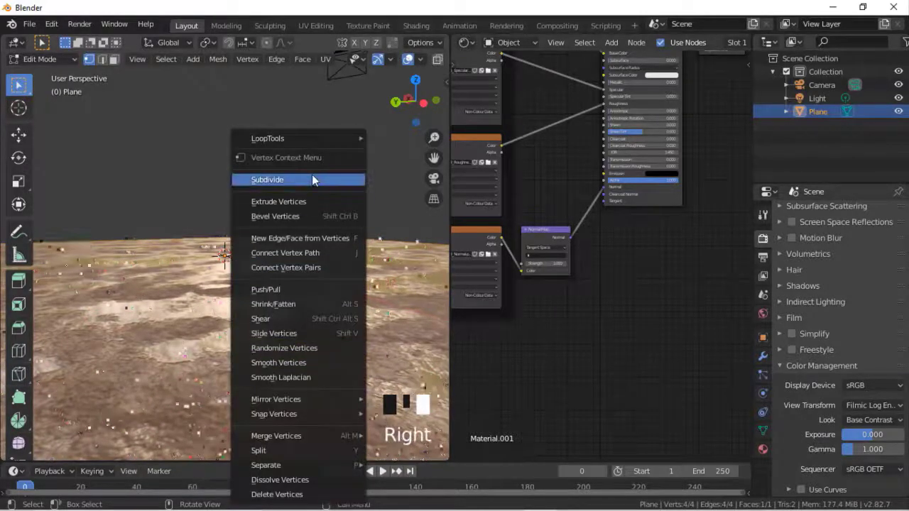
click(312, 179)
click(115, 449)
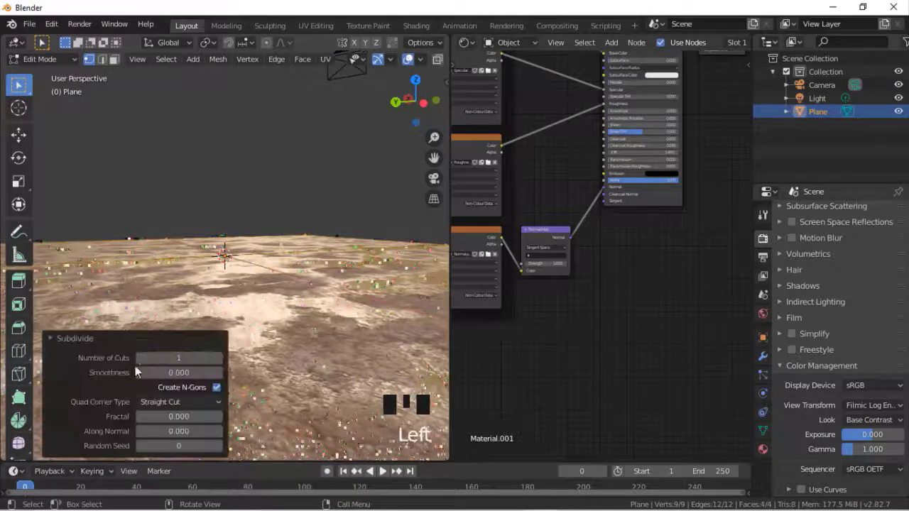
double_click(160, 357)
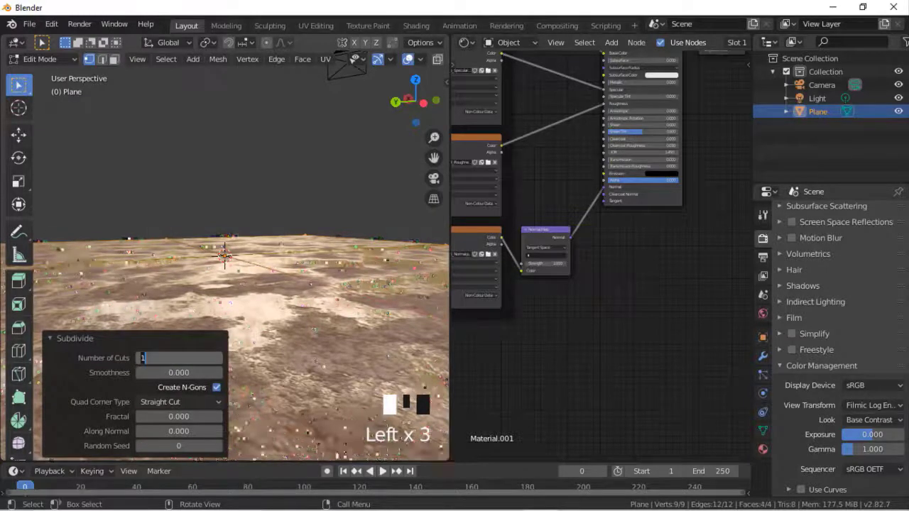
text(50)
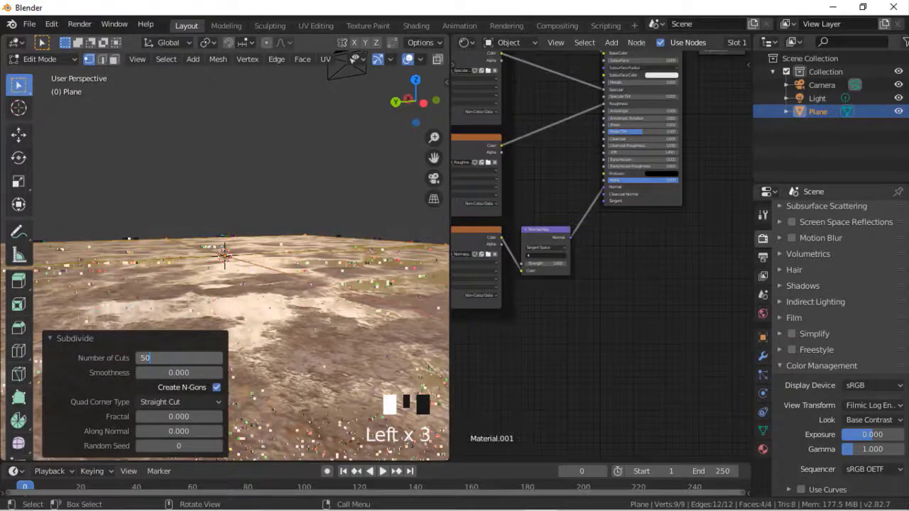
key(Return)
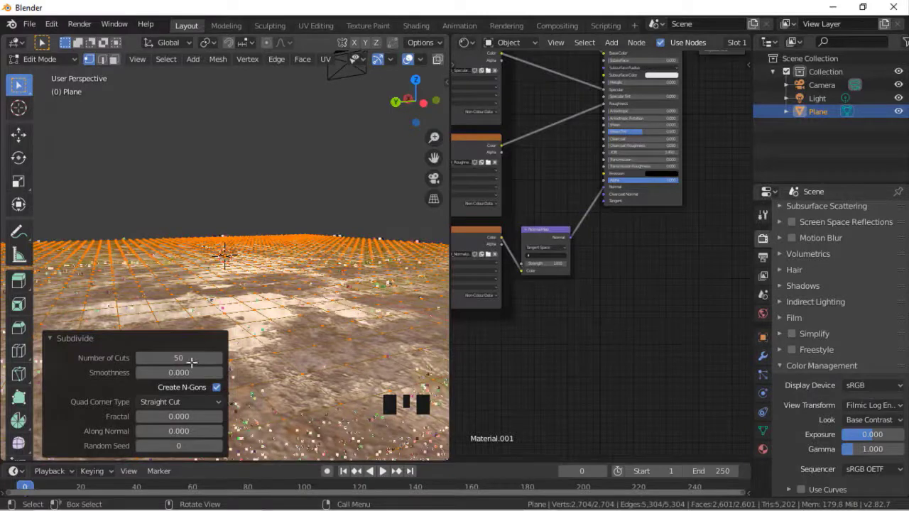
Step: Raise the plane's subdivide cuts to 100 and return to Object Mode
double_click(192, 358)
text(100)
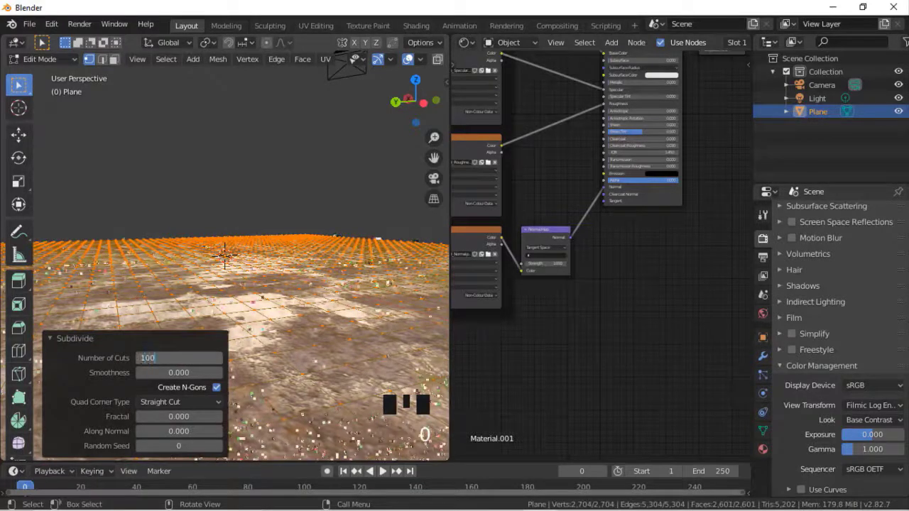
key(Return)
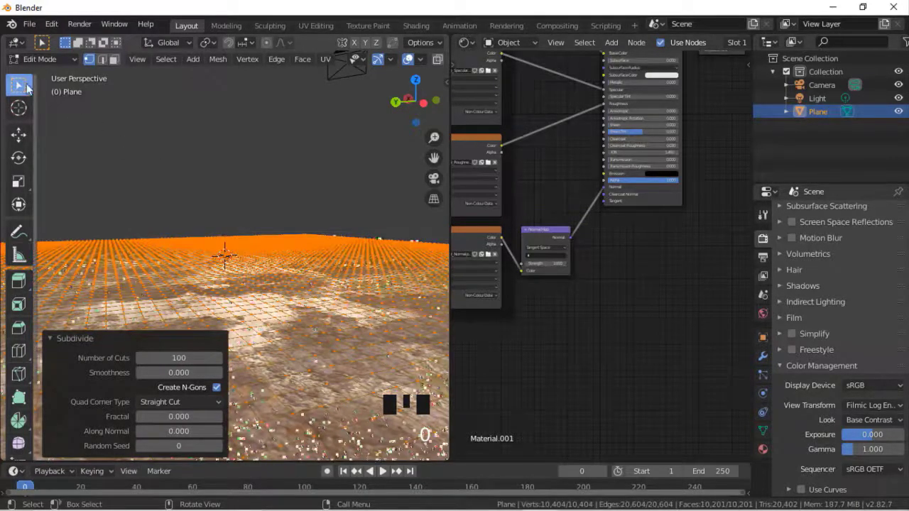
click(42, 59)
click(39, 75)
Step: Add a Subdivision Surface modifier to the plane with 3 viewport and 6 render subdivisions
scroll(270, 207, down, 7)
scroll(270, 207, up, 3)
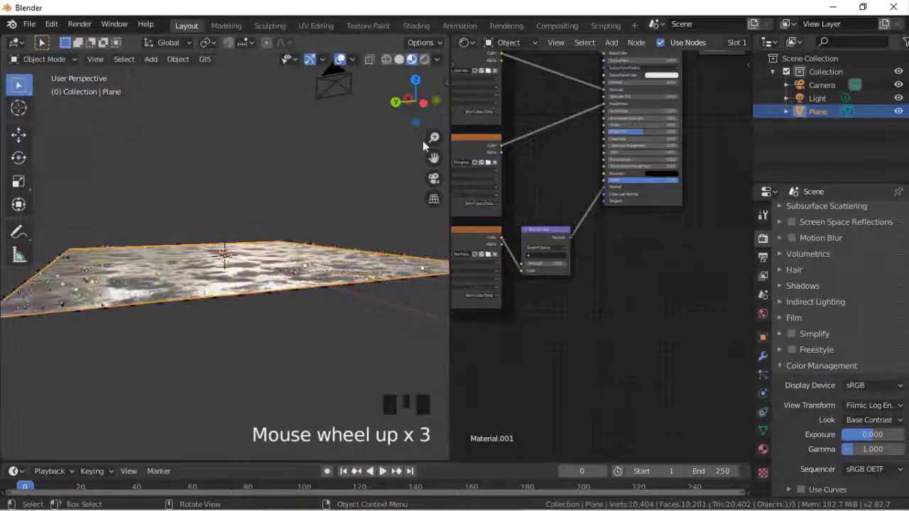
drag(419, 106, 415, 100)
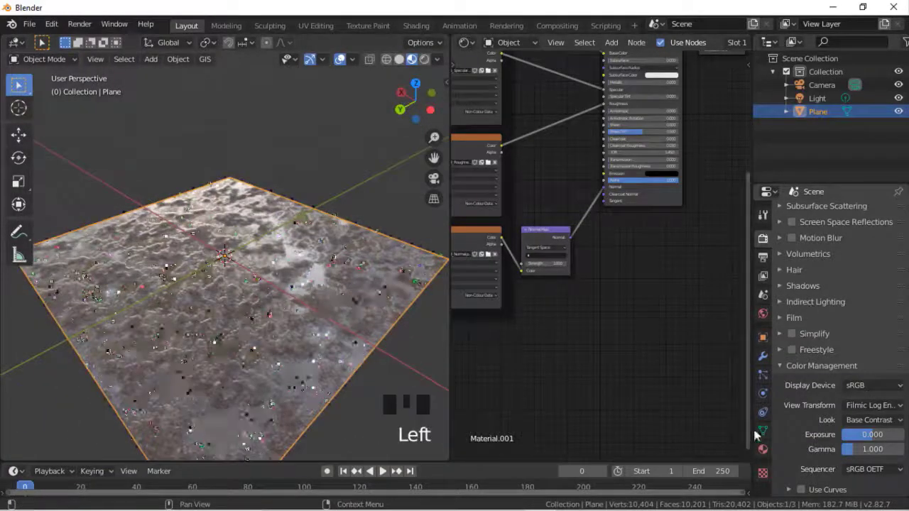
click(763, 357)
click(827, 213)
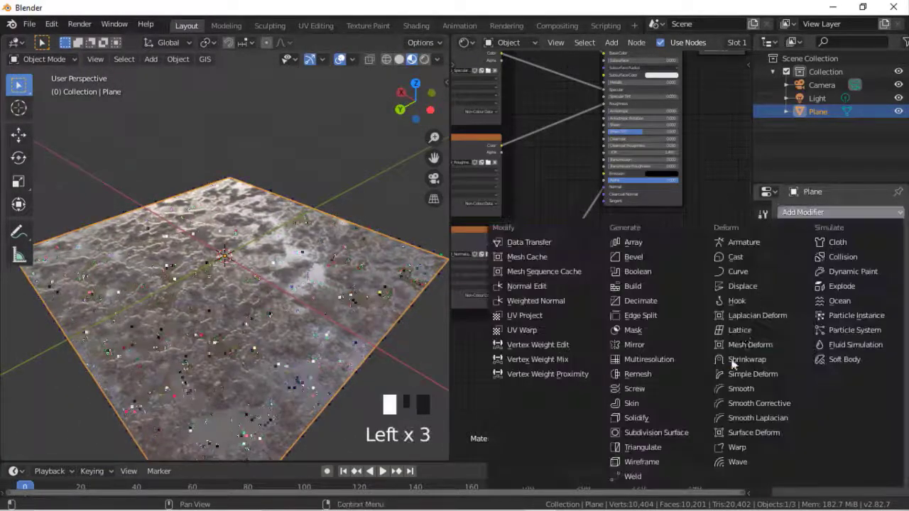
click(682, 440)
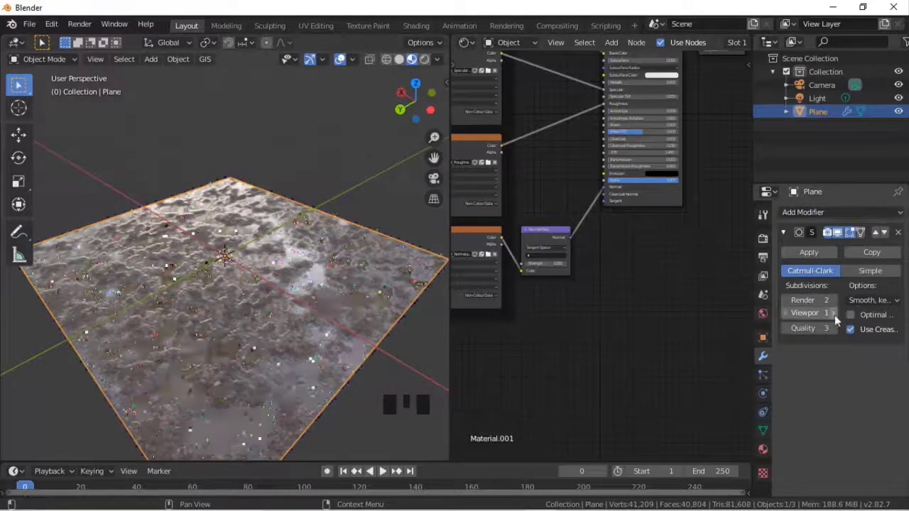
click(835, 313)
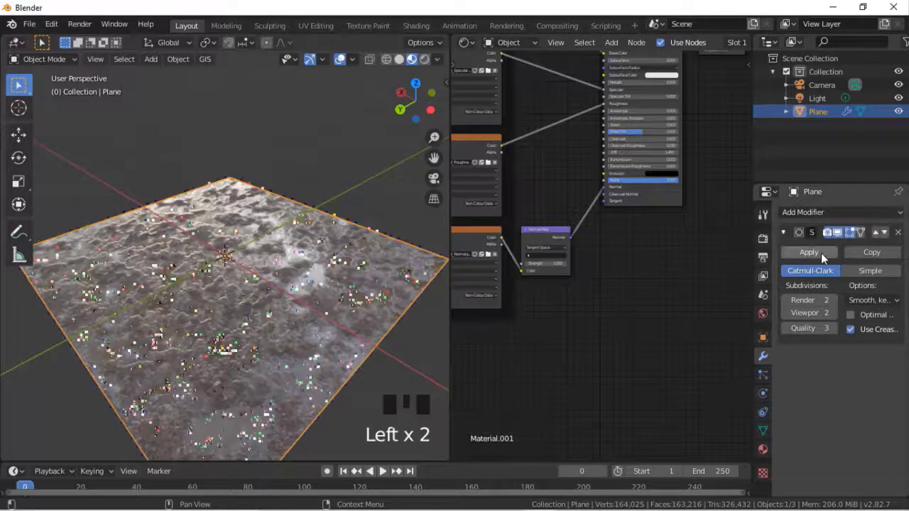
click(835, 314)
click(836, 300)
click(836, 300)
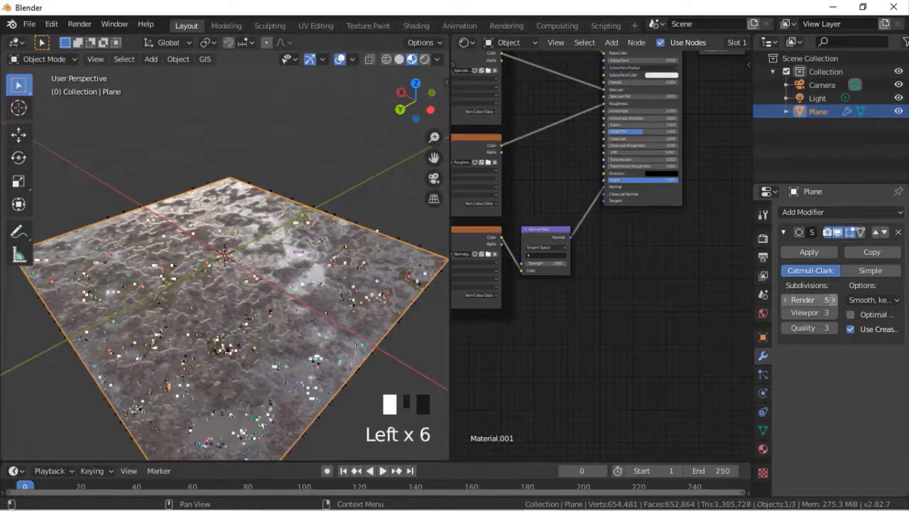
click(836, 300)
Step: Add a Displace modifier with a new texture to the plane, using Z direction and UV texture coordinates
click(834, 208)
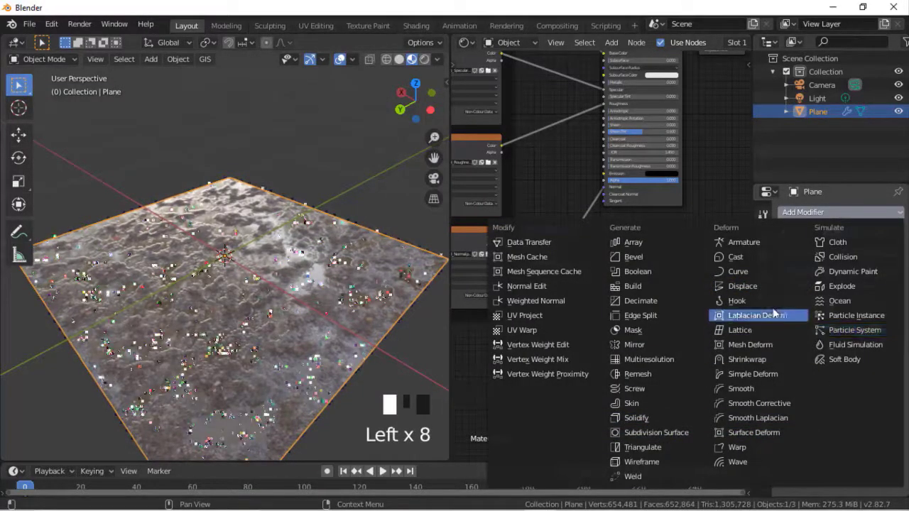
click(765, 286)
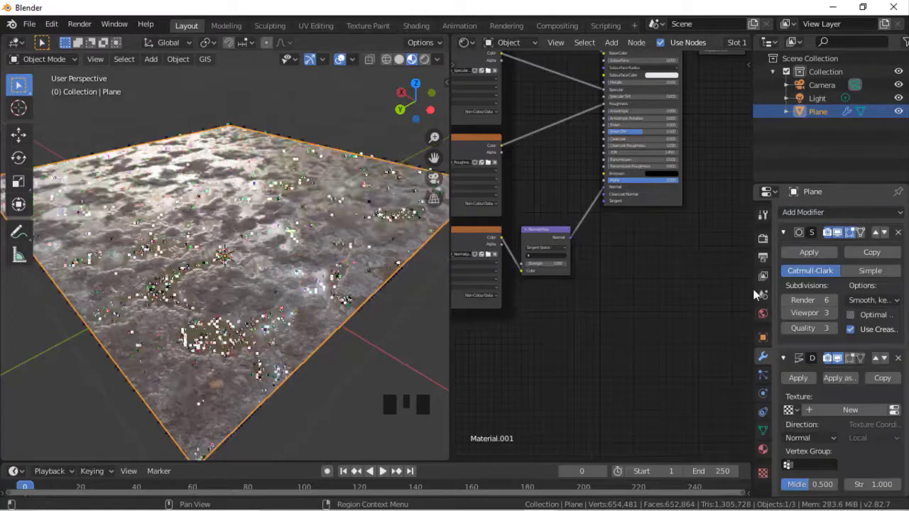
click(851, 410)
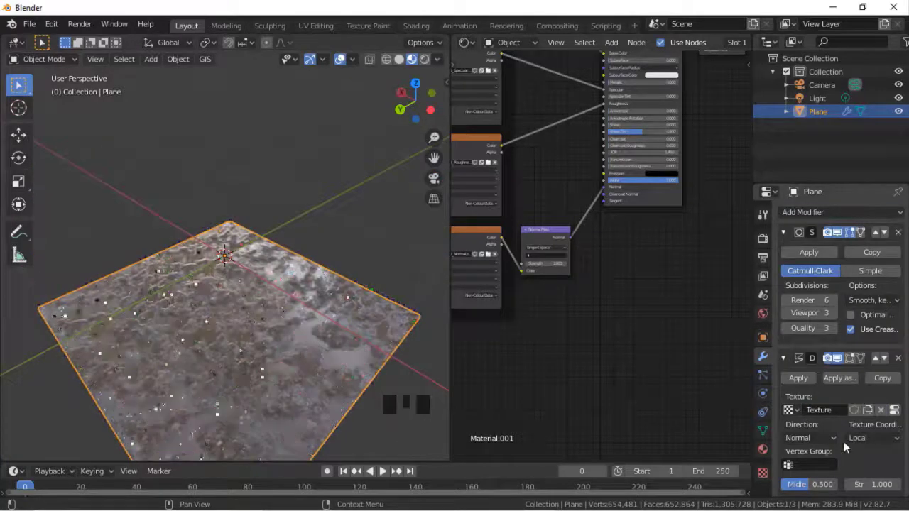
click(831, 439)
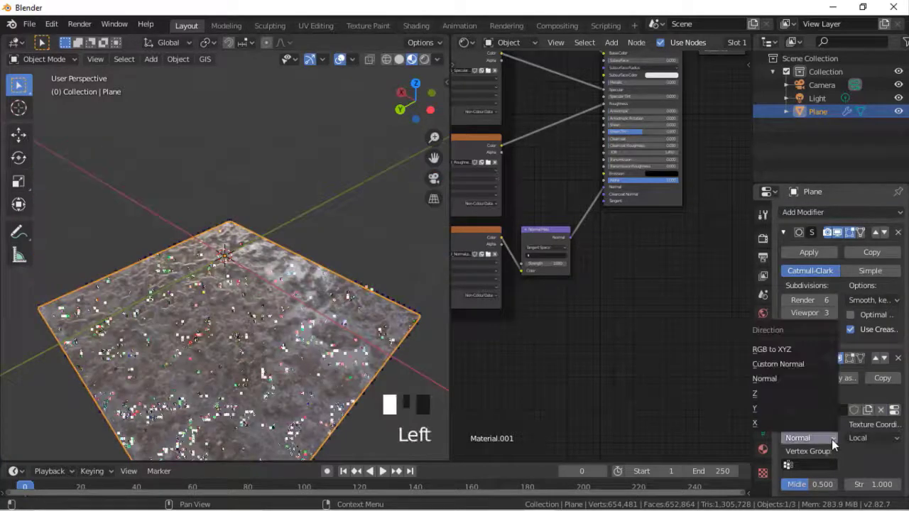
click(793, 400)
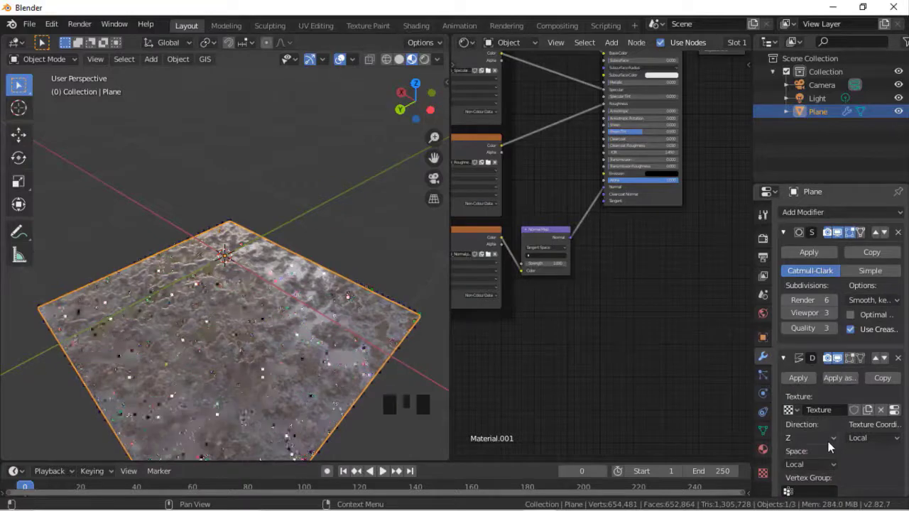
click(872, 440)
click(835, 380)
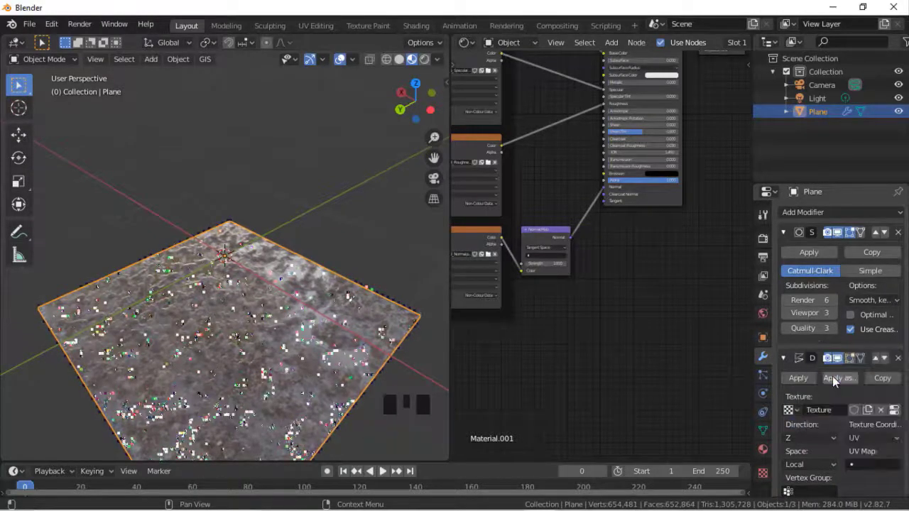
Step: Load wet mud_Displacement.exr from the wet mud folder as the image of the Displace modifier's texture
drag(416, 103, 428, 131)
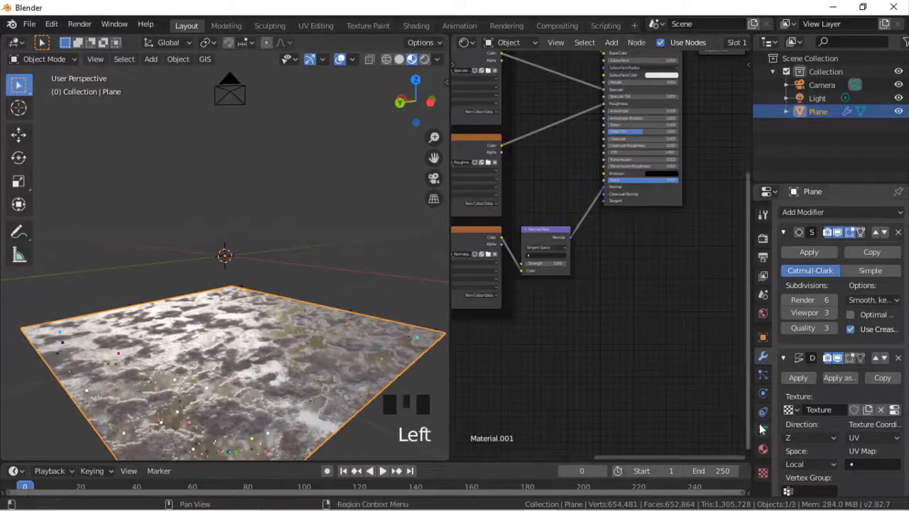
click(762, 474)
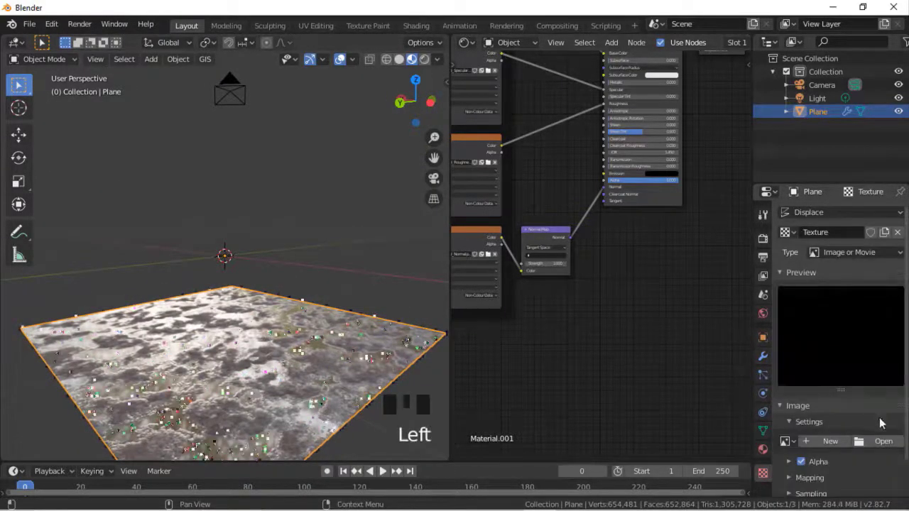
click(880, 441)
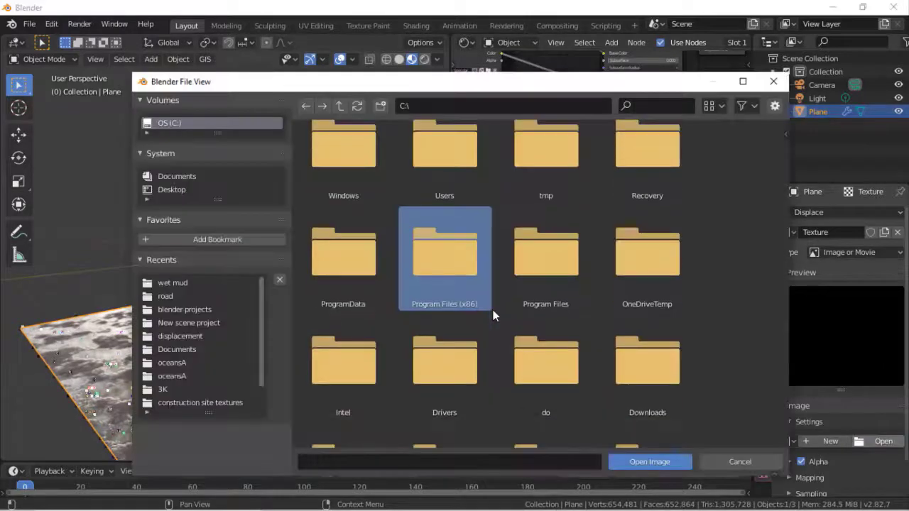
click(164, 283)
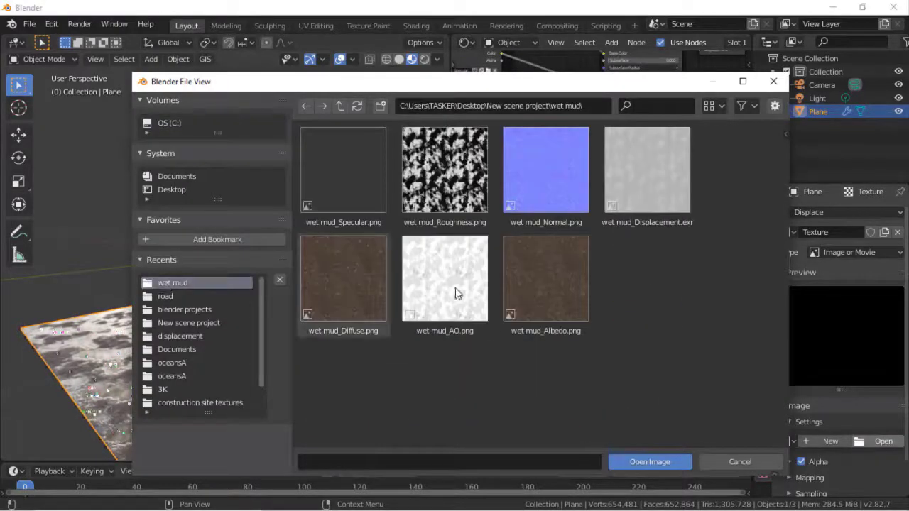
double_click(647, 171)
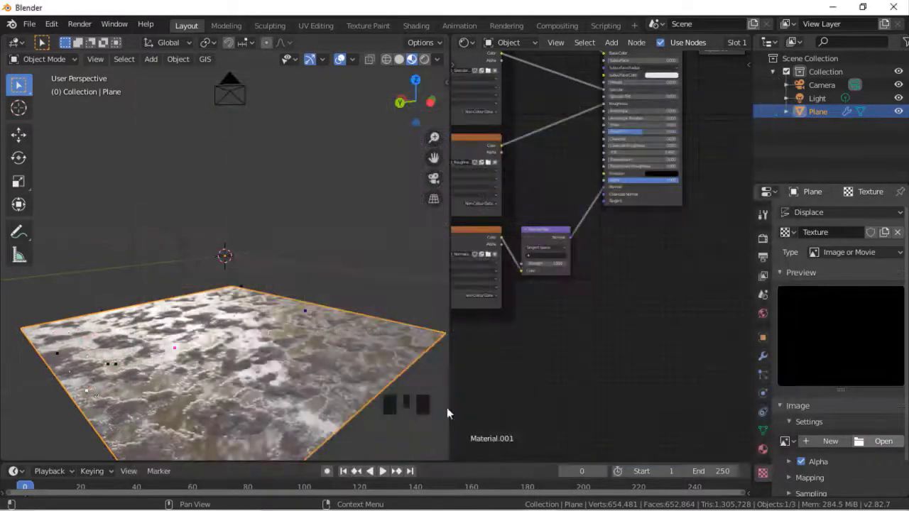
Step: Set the Displace modifier's strength to 0.1 and inspect the displaced mud surface
scroll(380, 352, up, 4)
scroll(376, 389, down, 4)
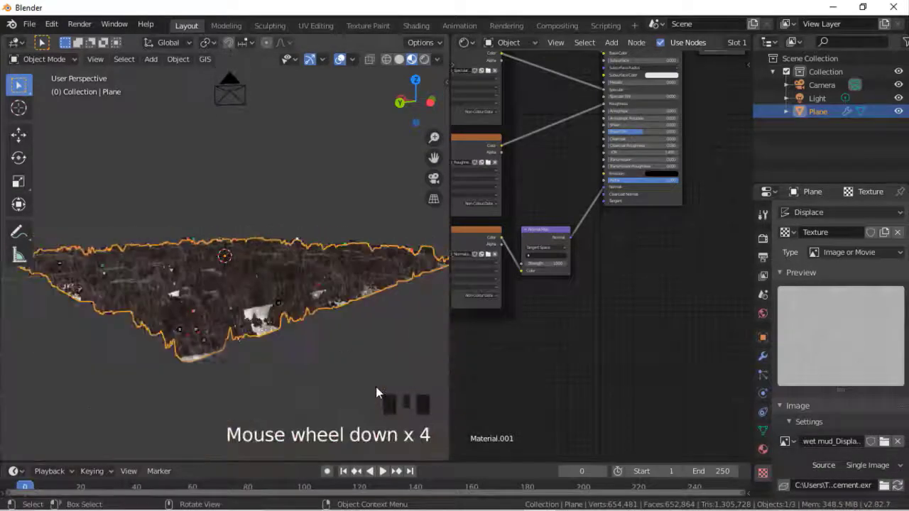
scroll(375, 389, up, 2)
drag(418, 111, 596, 337)
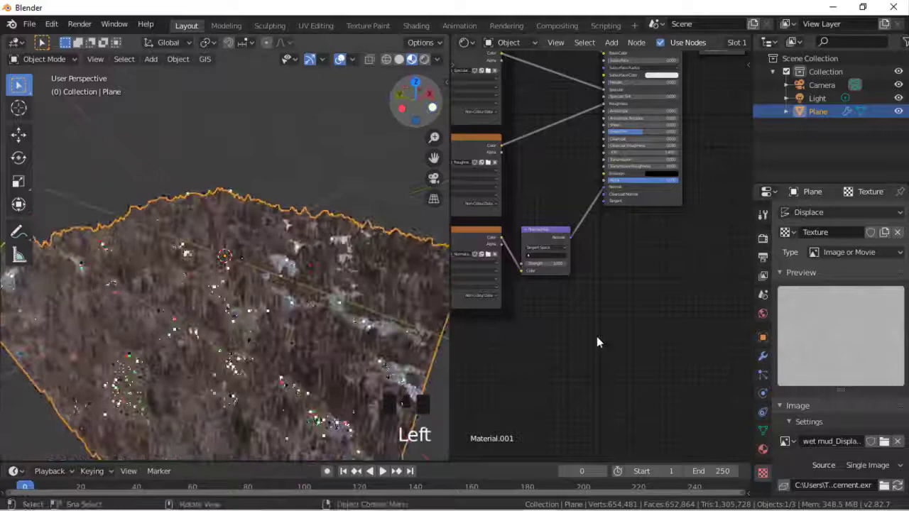
click(763, 357)
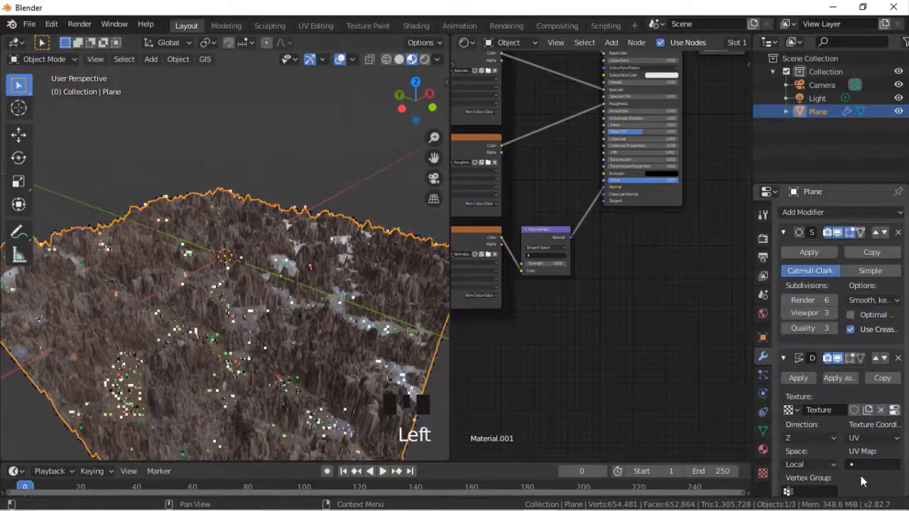
scroll(852, 475, down, 14)
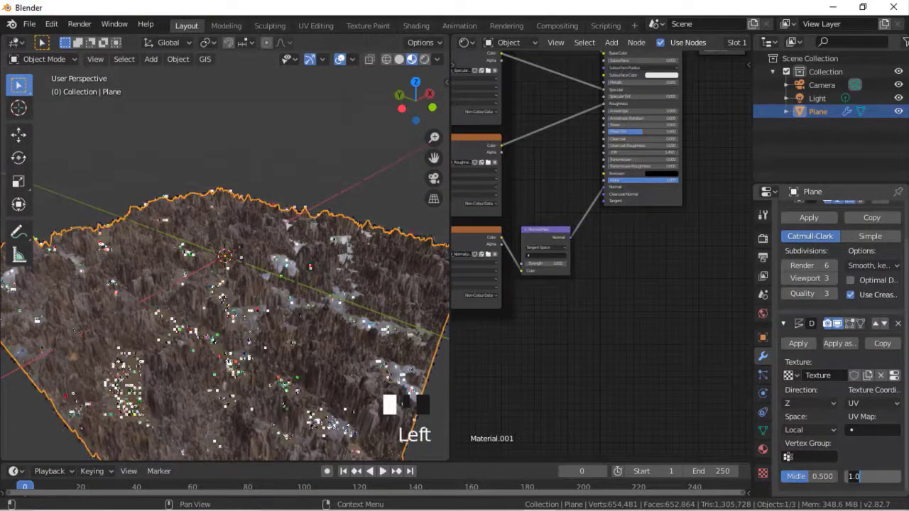
text(0.1)
click(618, 359)
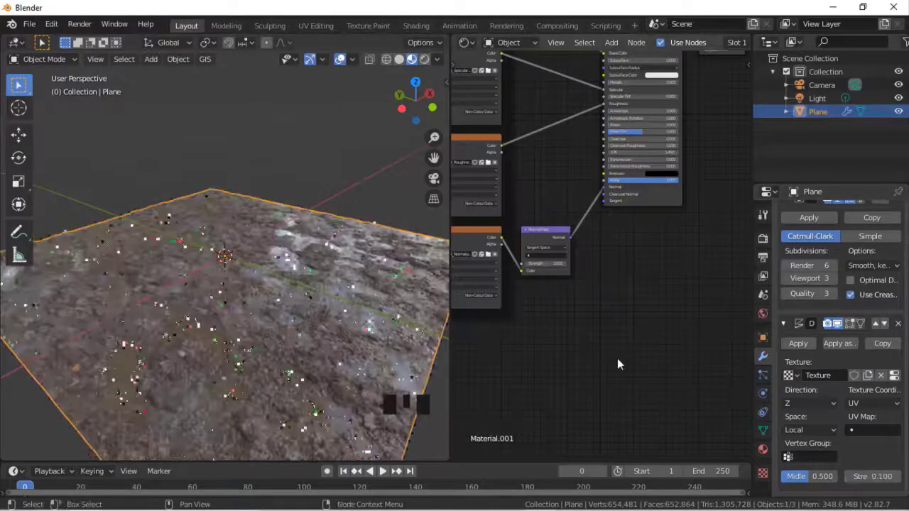
scroll(348, 245, up, 4)
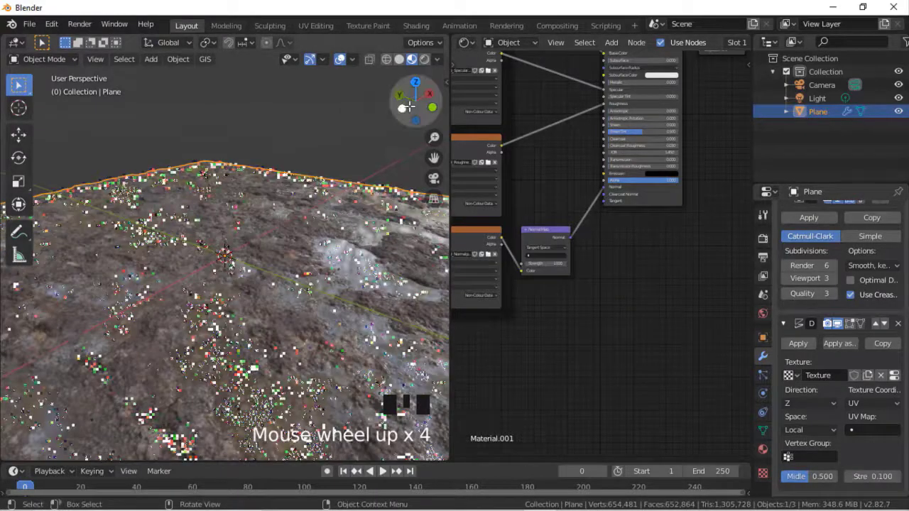
mouse_move(416, 101)
mouse_down()
mouse_move(421, 87)
mouse_move(415, 106)
mouse_move(429, 103)
mouse_move(413, 105)
mouse_up()
scroll(306, 300, down, 7)
scroll(306, 300, up, 3)
scroll(306, 299, up, 1)
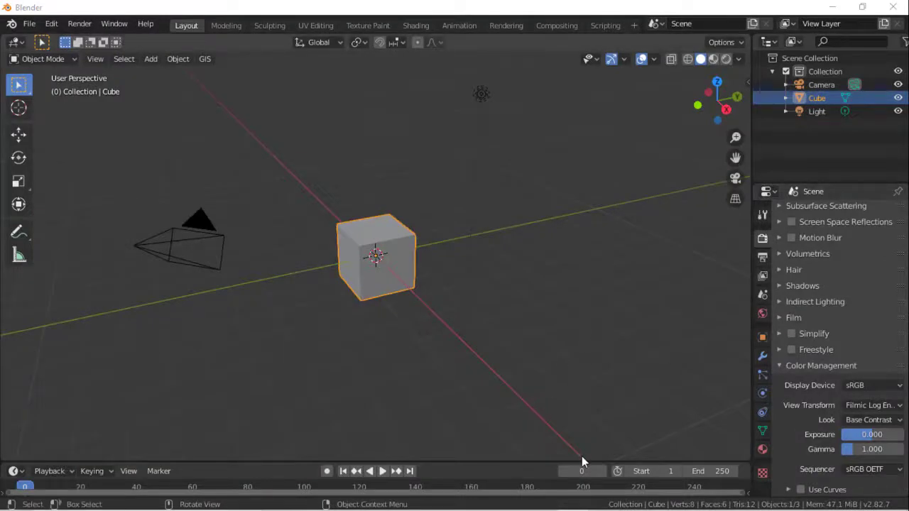
Step: Delete the default cube and import this is fspy tuts continuation trial 13.mp4 from the Desktop folder as an image plane
key(Delete)
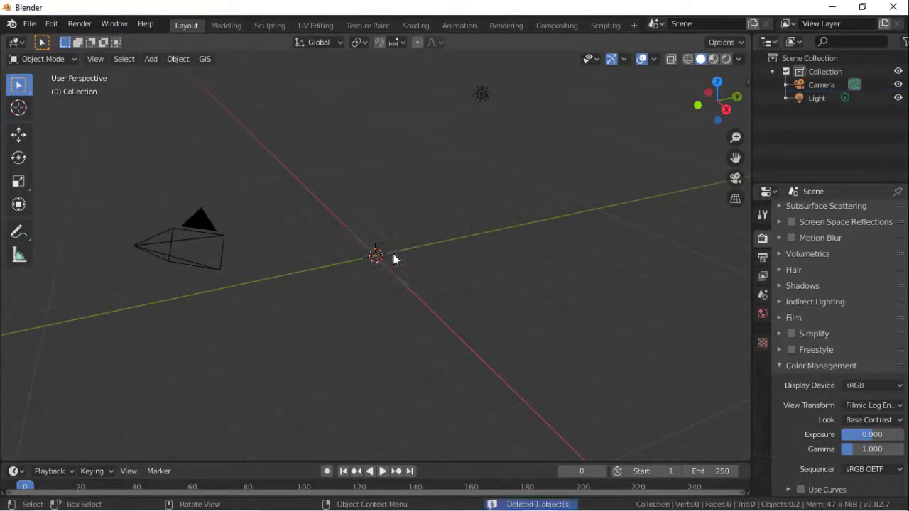
key(shift+a)
mouse_move(395, 256)
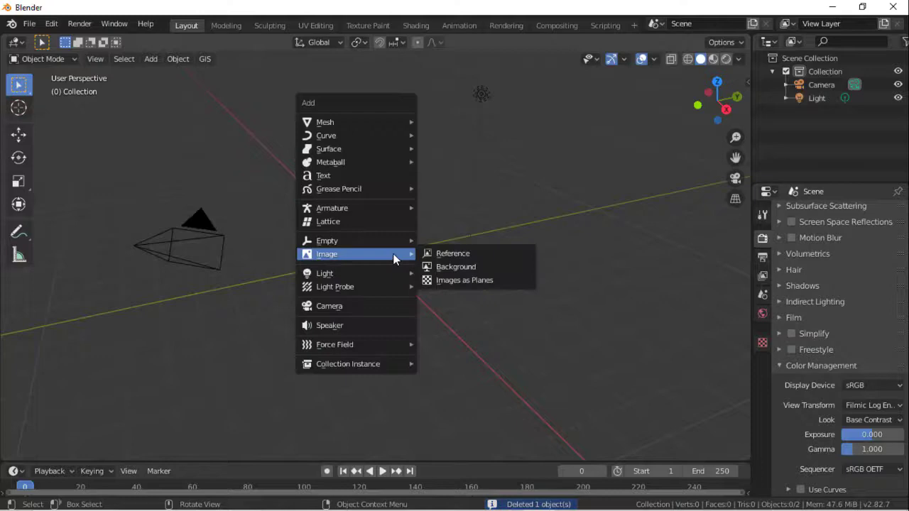
click(462, 281)
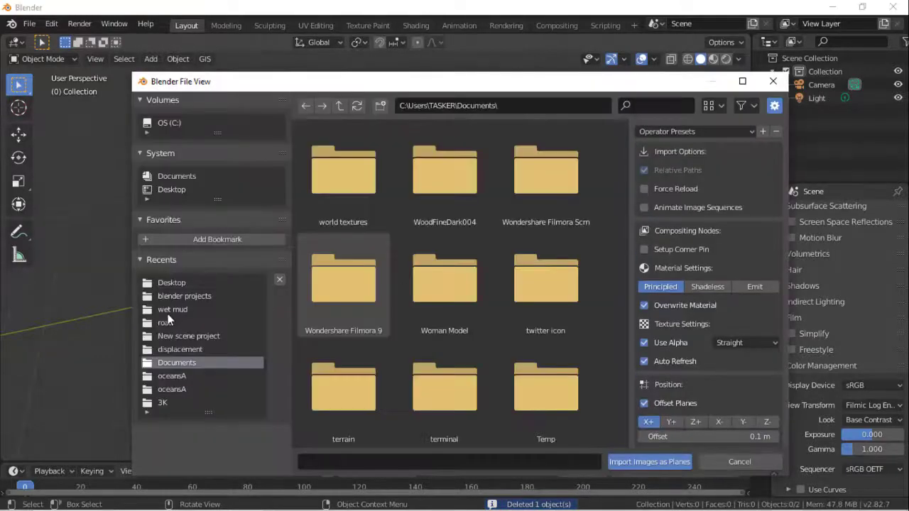
click(152, 283)
scroll(301, 313, down, 8)
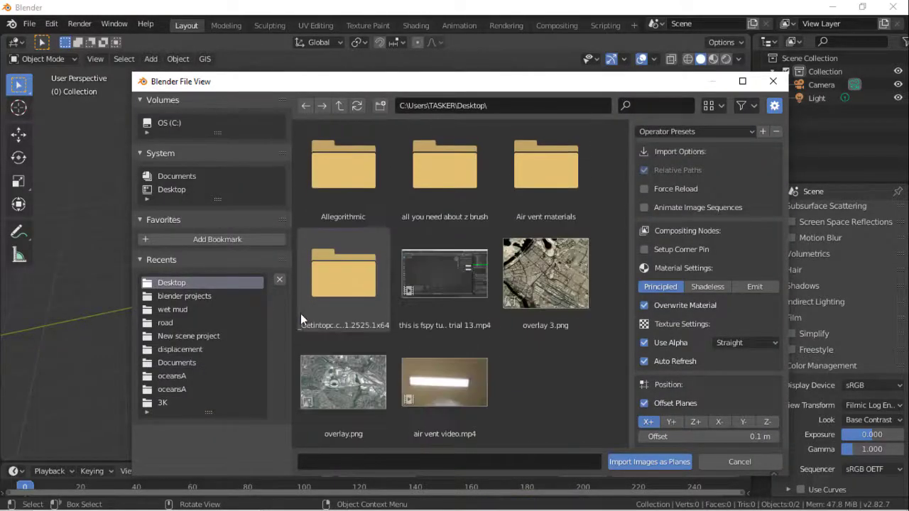
scroll(300, 313, up, 2)
scroll(462, 390, down, 1)
double_click(518, 363)
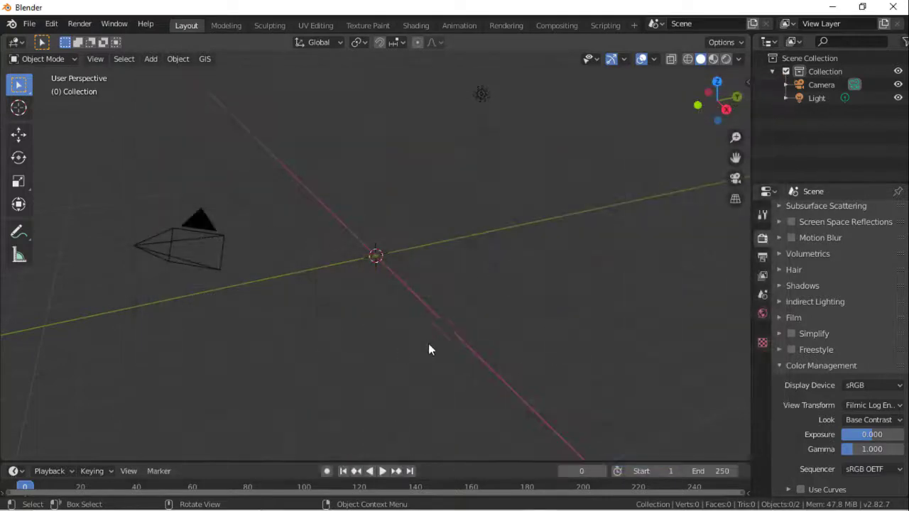
Step: Frame the imported video plane in right orthographic view and display it with Material Preview shading
click(728, 111)
scroll(532, 263, up, 8)
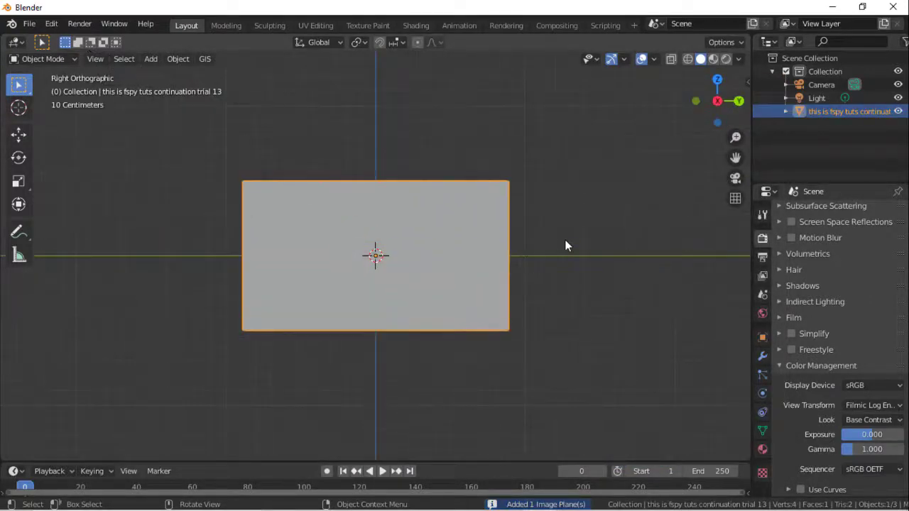
scroll(566, 246, up, 1)
double_click(700, 99)
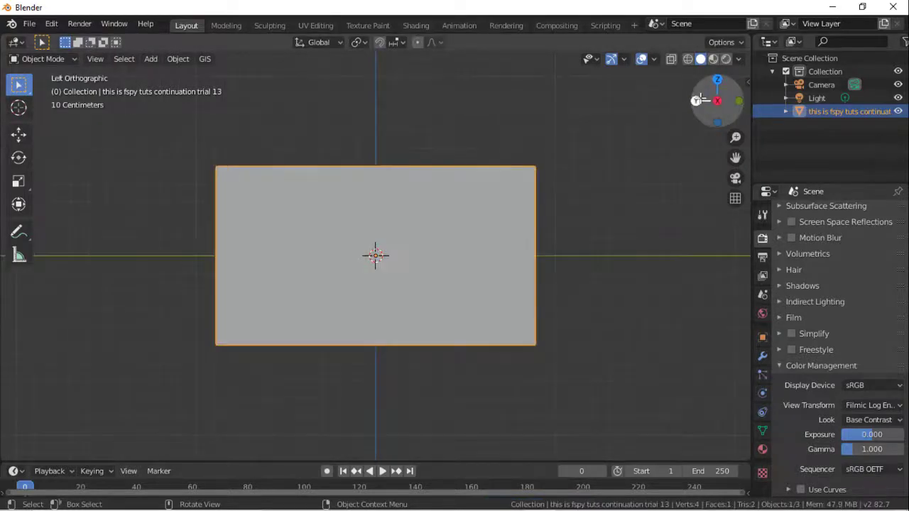
click(700, 99)
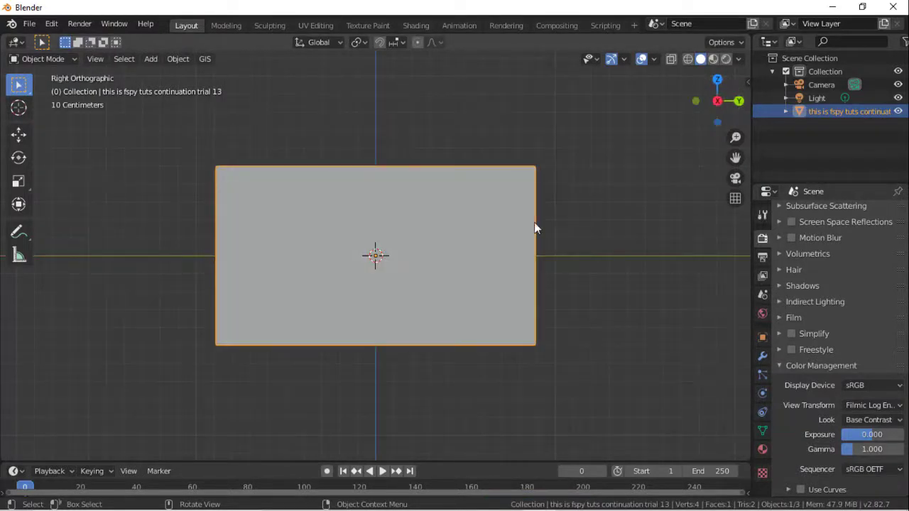
scroll(535, 227, up, 4)
scroll(535, 227, up, 1)
scroll(534, 227, down, 2)
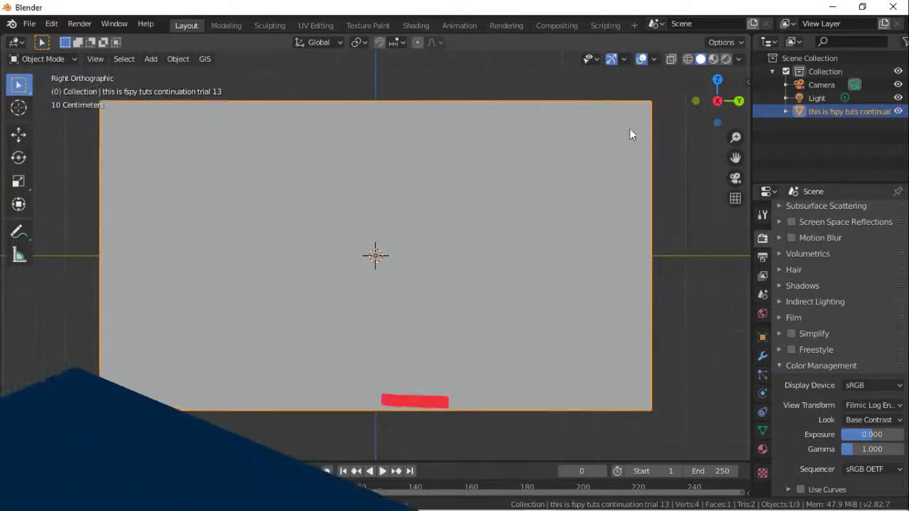
click(714, 59)
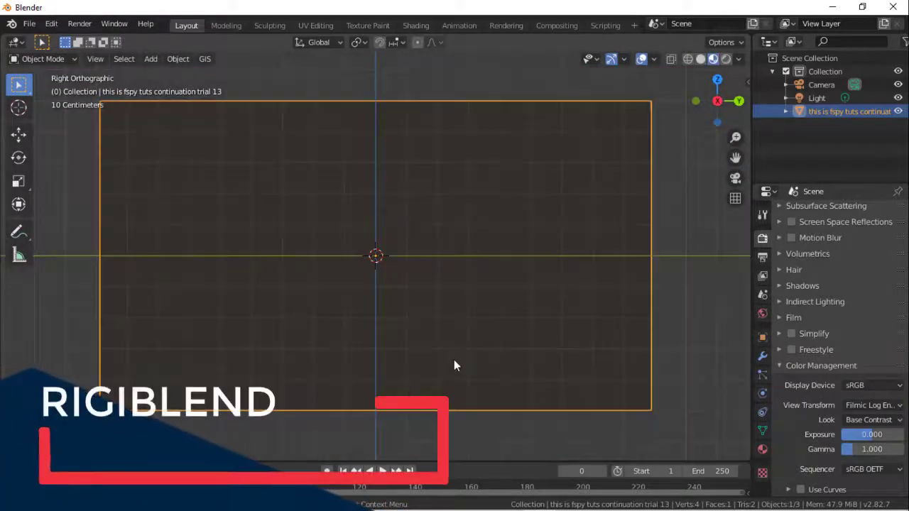
Step: Play the video on the plane in short stretches, pausing to check the footage
key(space)
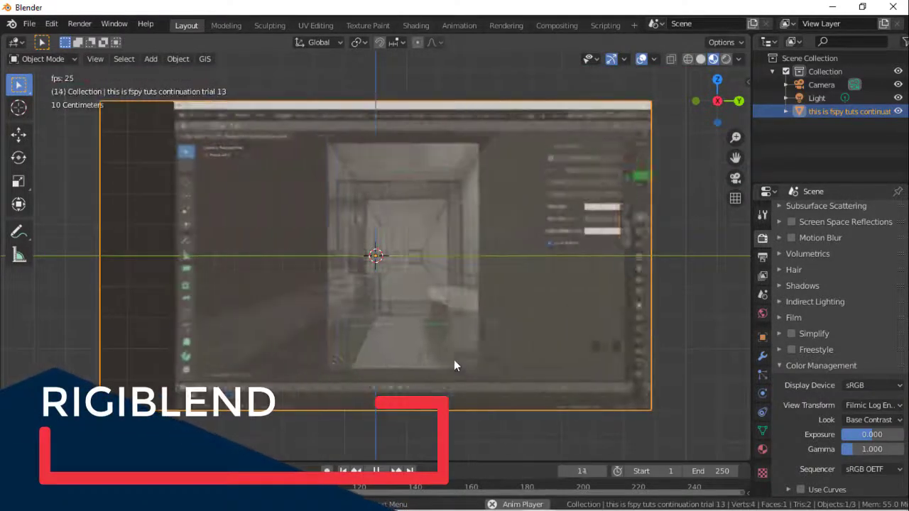
mouse_move(380, 494)
key(space)
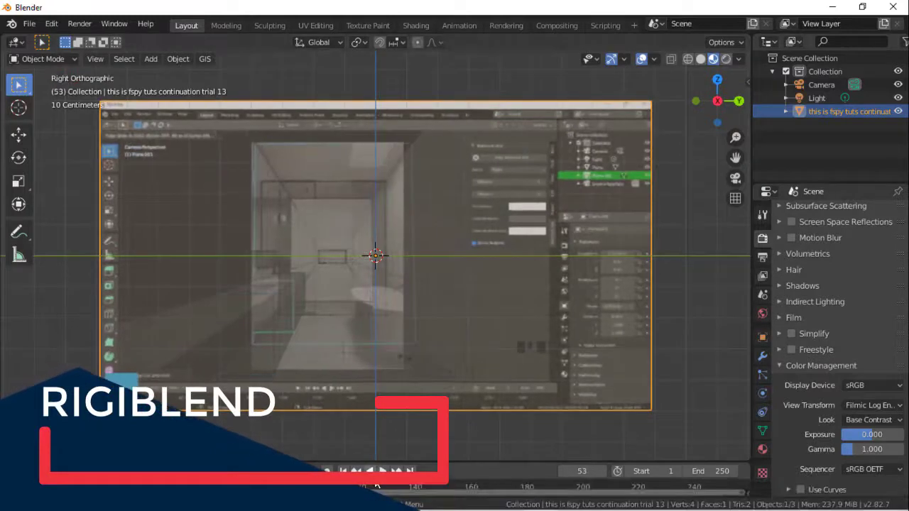
key(space)
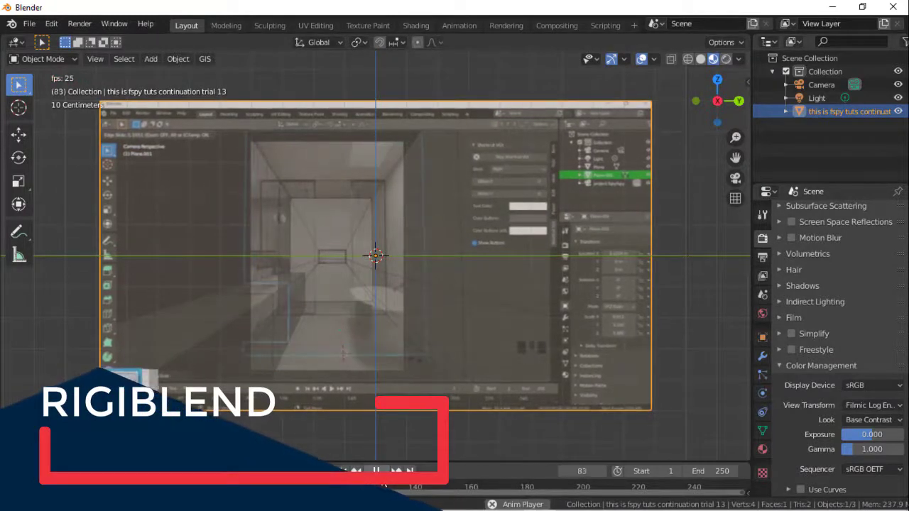
key(space)
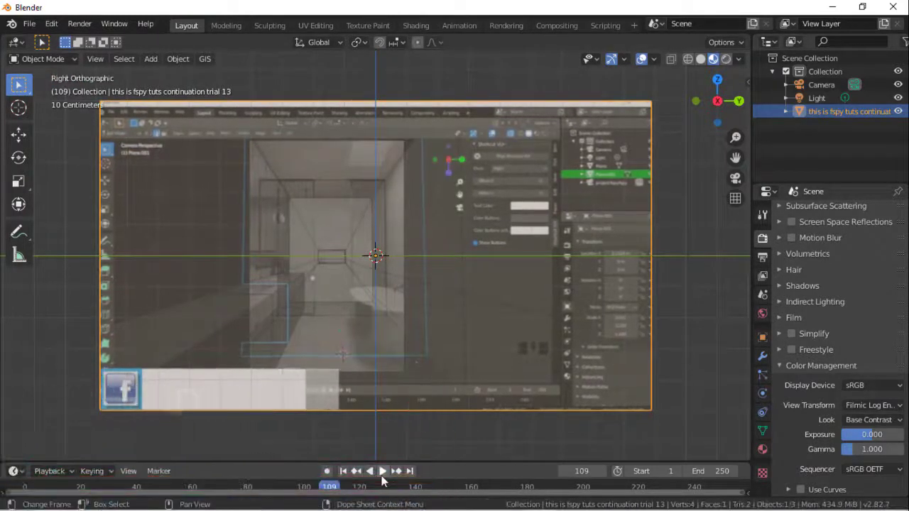
key(space)
key(space)
key(space)
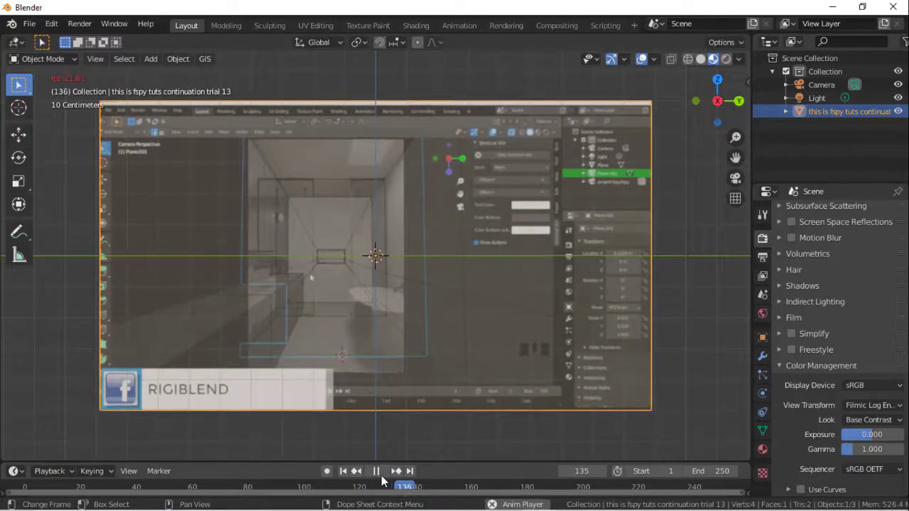
key(space)
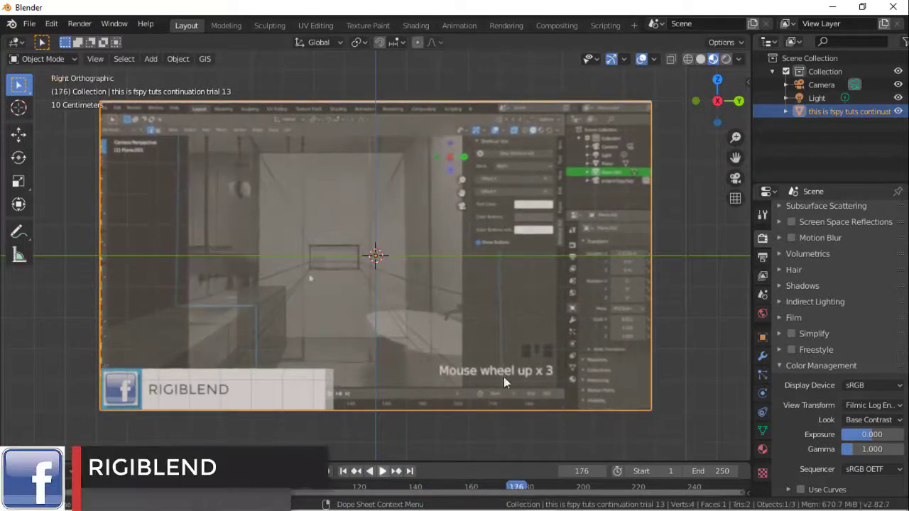
Step: Examine the footage up close around the recorded interface panels and the room's far wall while continuing playback
scroll(554, 291, up, 5)
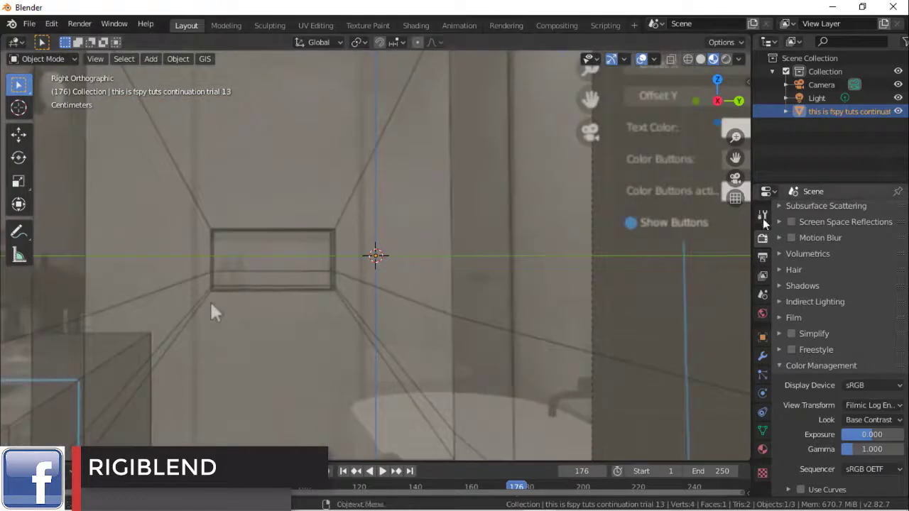
shift+middle_drag(211, 309, 4, 451)
key(space)
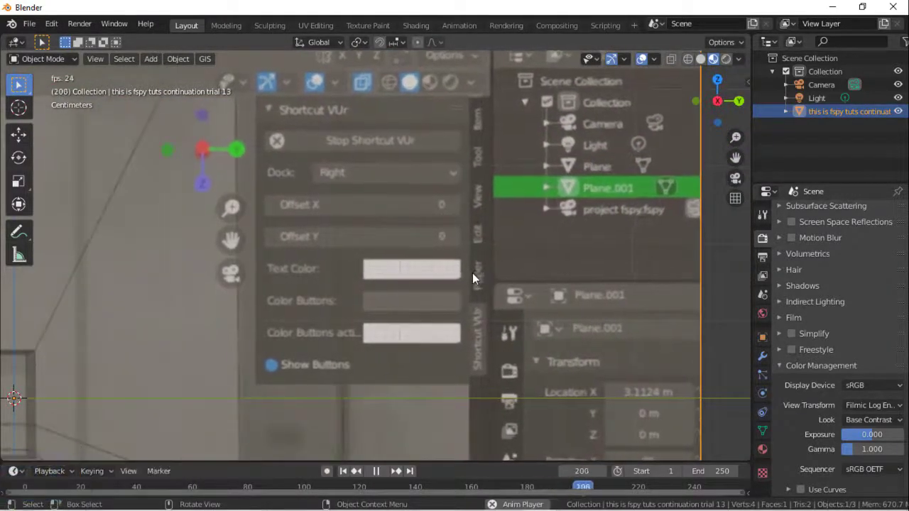
scroll(472, 272, down, 3)
key(space)
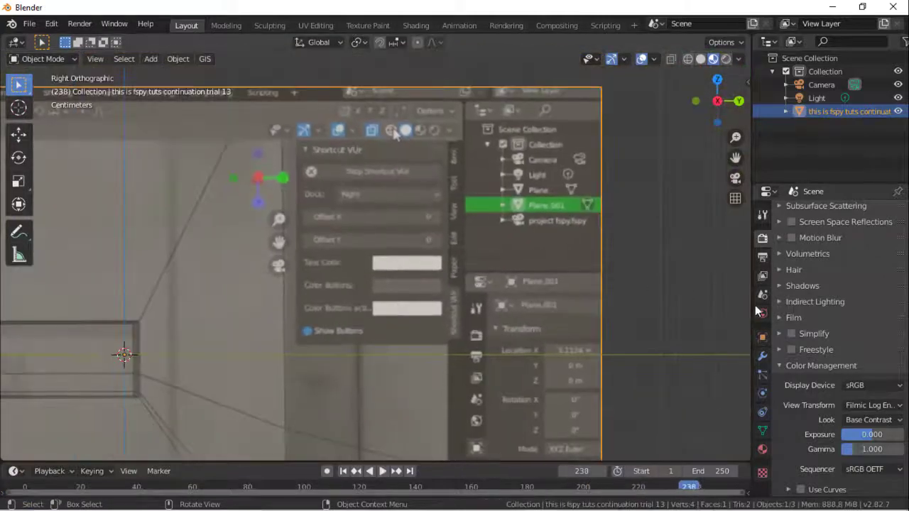
drag(735, 157, 902, 111)
scroll(652, 85, up, 6)
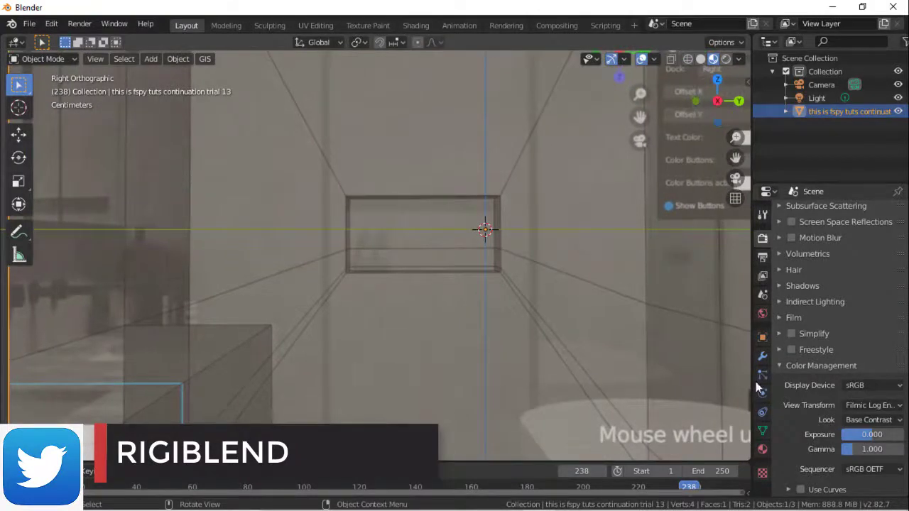
Step: Show the preview of the video plane's material and check the plane from the front and right orthographic views
click(762, 448)
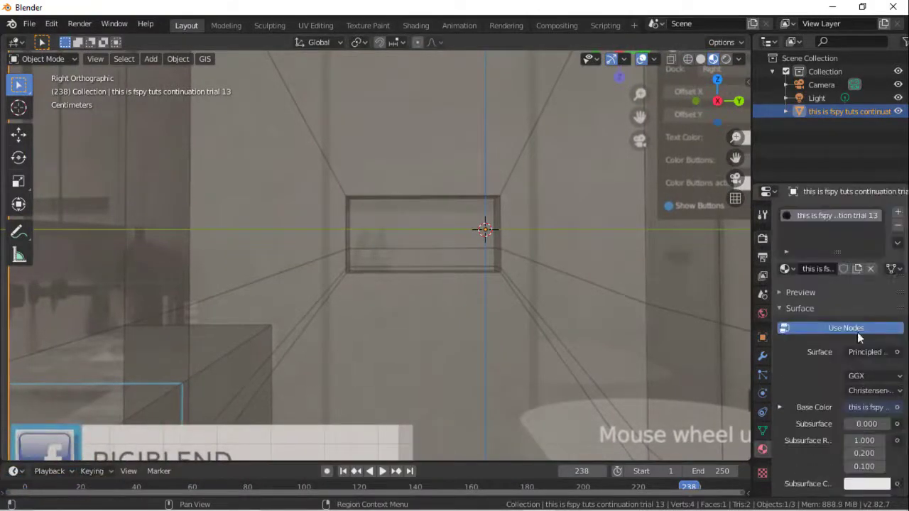
click(807, 293)
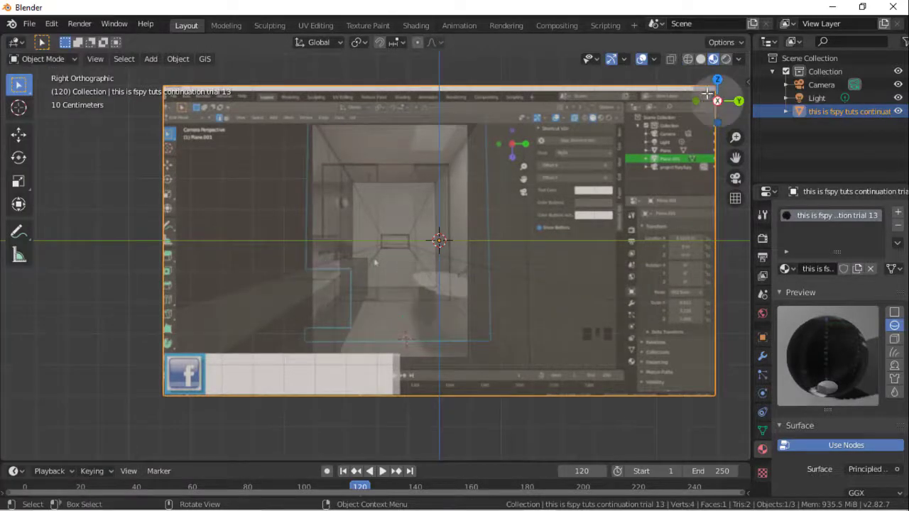
click(698, 103)
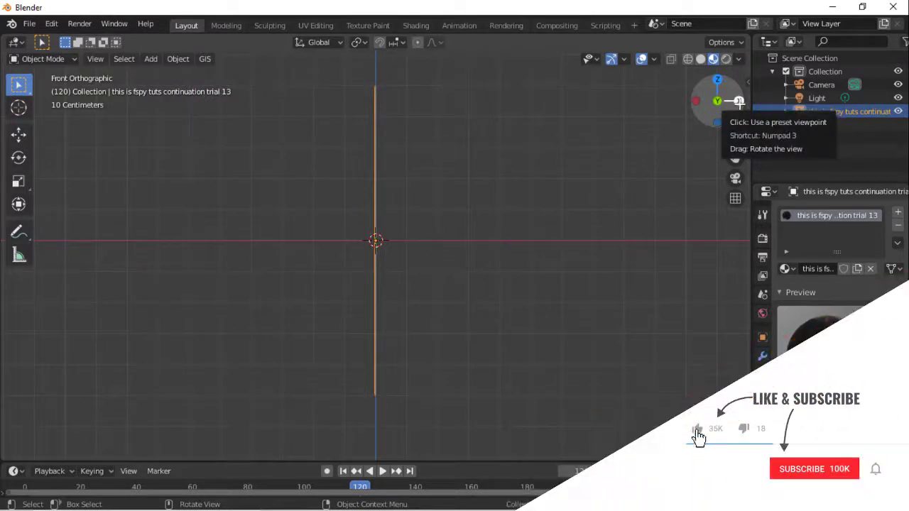
drag(739, 102, 739, 103)
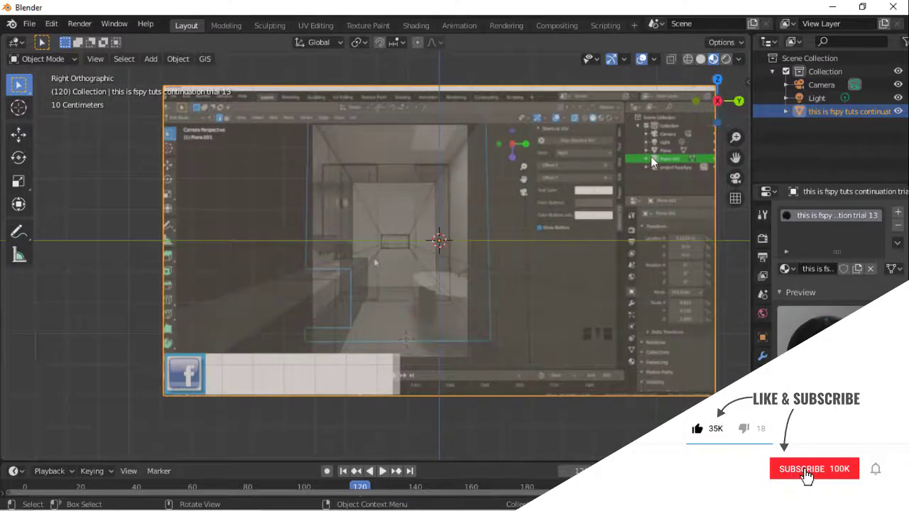
Step: Examine the recorded mouse pointer up close and play the footage in stretches to follow its movement
scroll(652, 162, up, 10)
scroll(651, 162, up, 5)
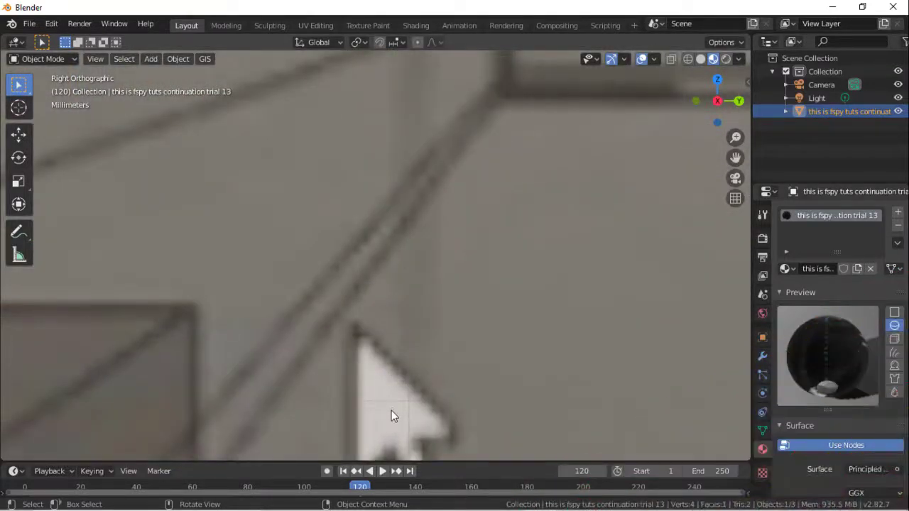
drag(736, 165, 463, 285)
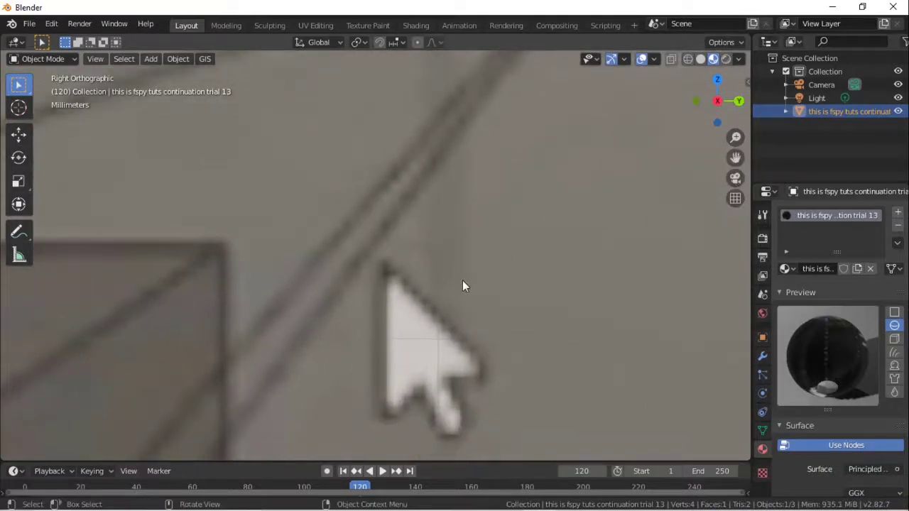
click(423, 339)
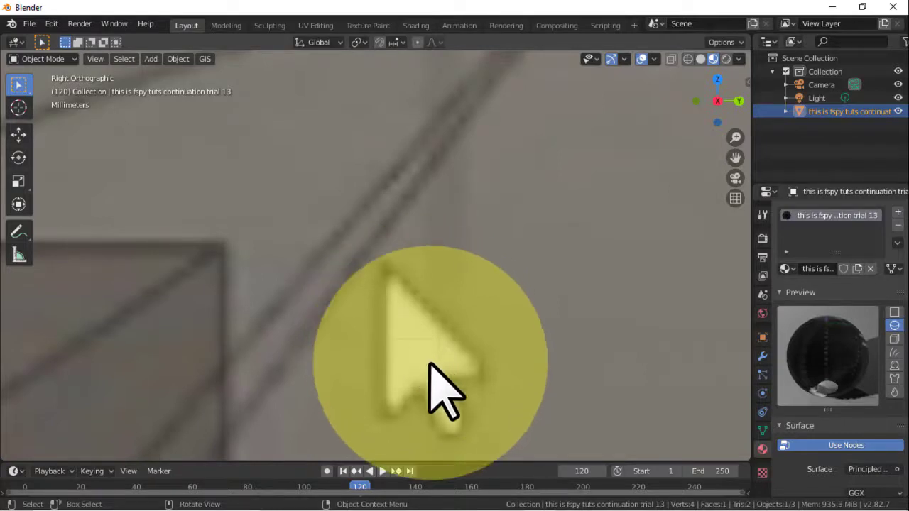
key(space)
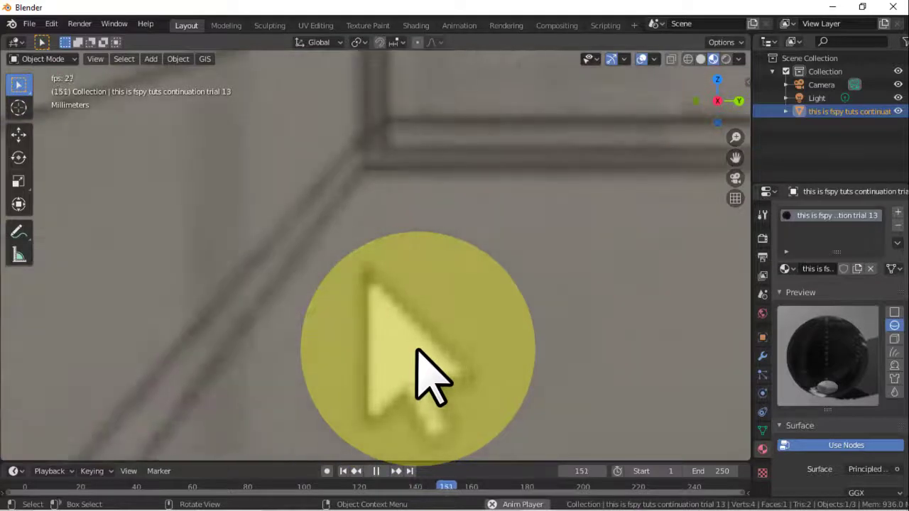
key(space)
key(space)
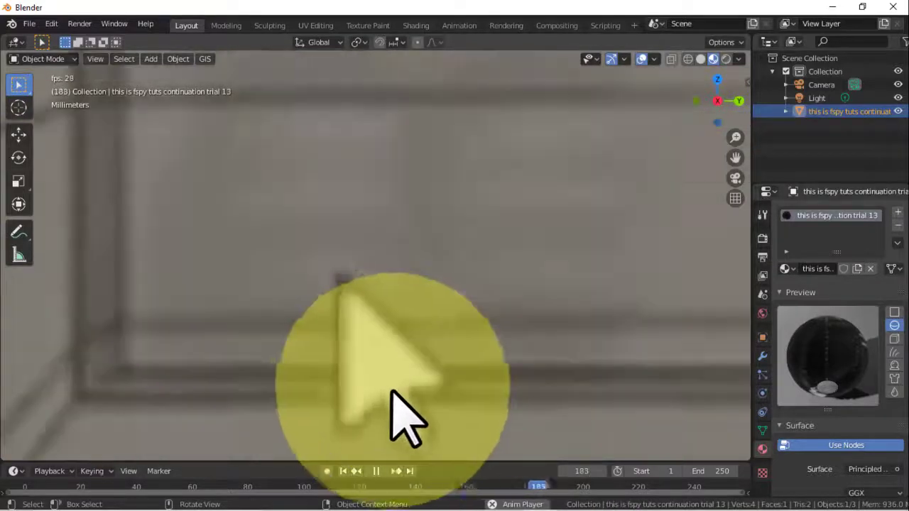
key(space)
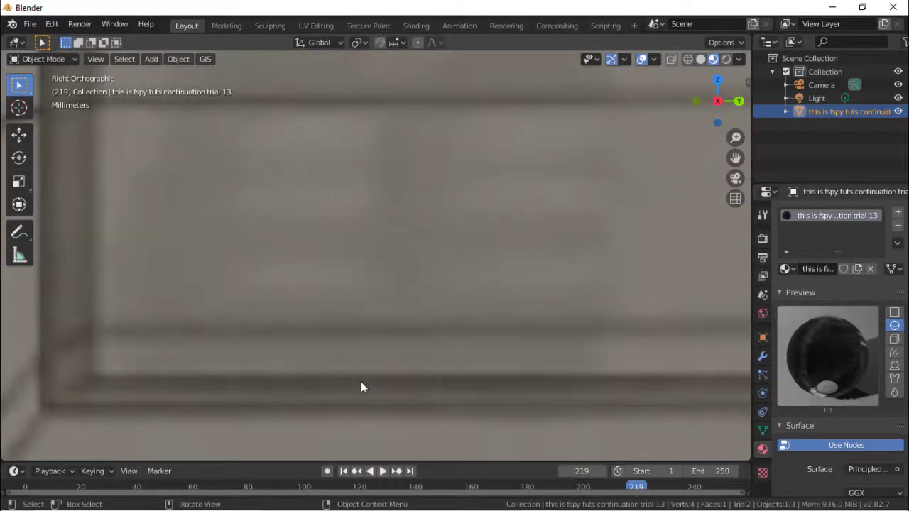